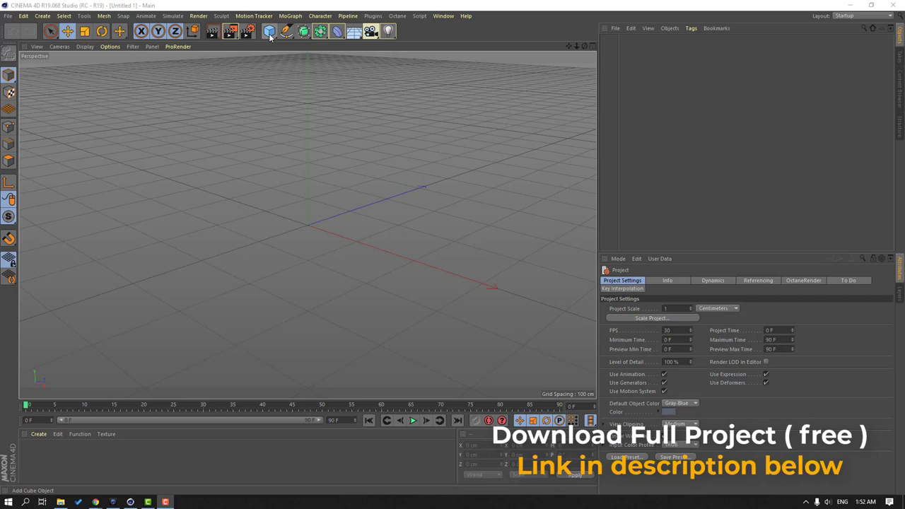
- Add a cube and resize it to about 156 × 197 × 296 cm, longest along Z
left_click(269, 32)
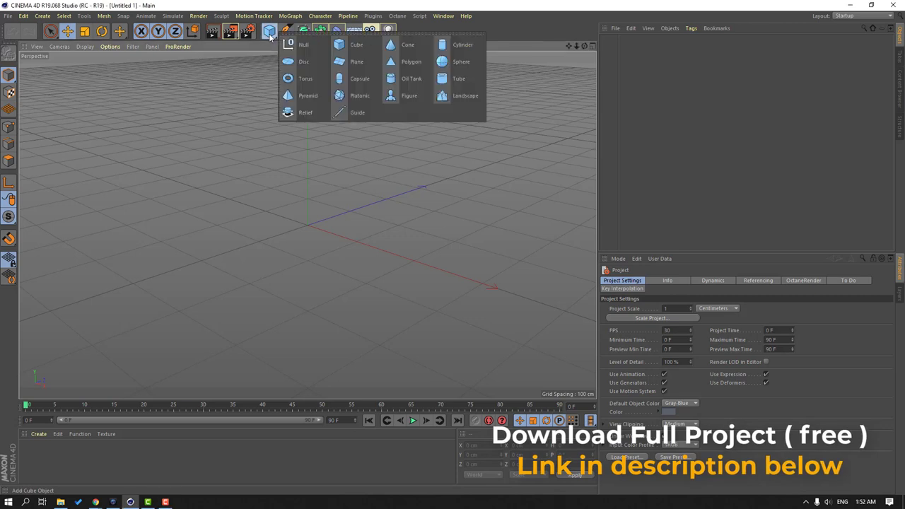
left_click(353, 45)
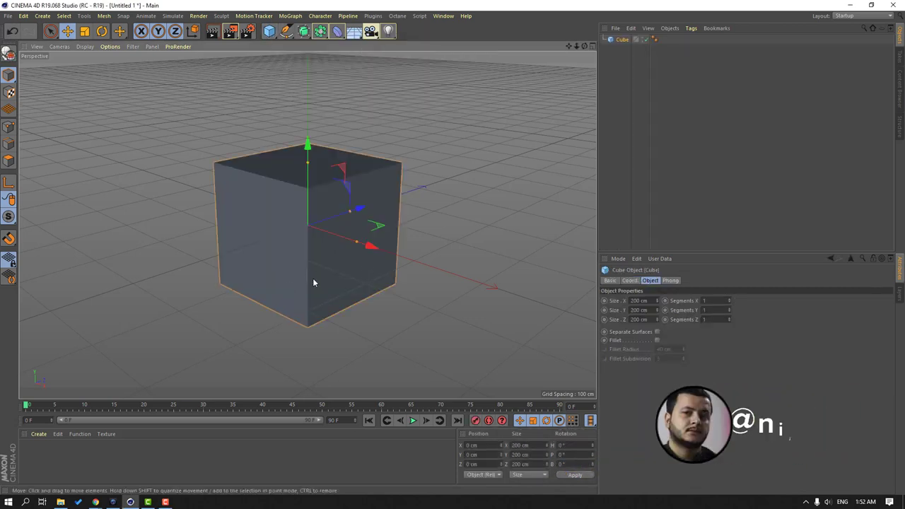
left_click_drag(327, 270, 313, 271, "alt")
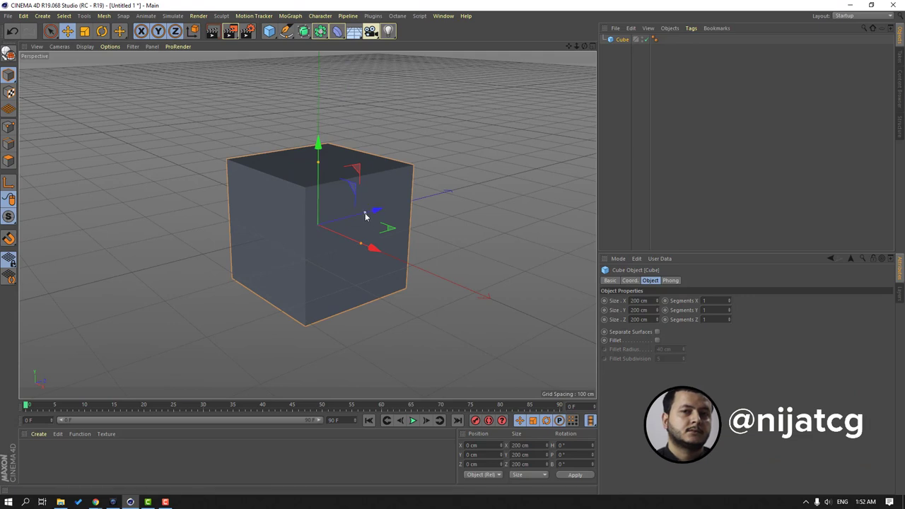
left_click_drag(365, 215, 401, 207)
left_click_drag(240, 240, 292, 226, "alt")
left_click_drag(292, 259, 245, 165, "alt")
left_click_drag(311, 238, 189, 241, "alt")
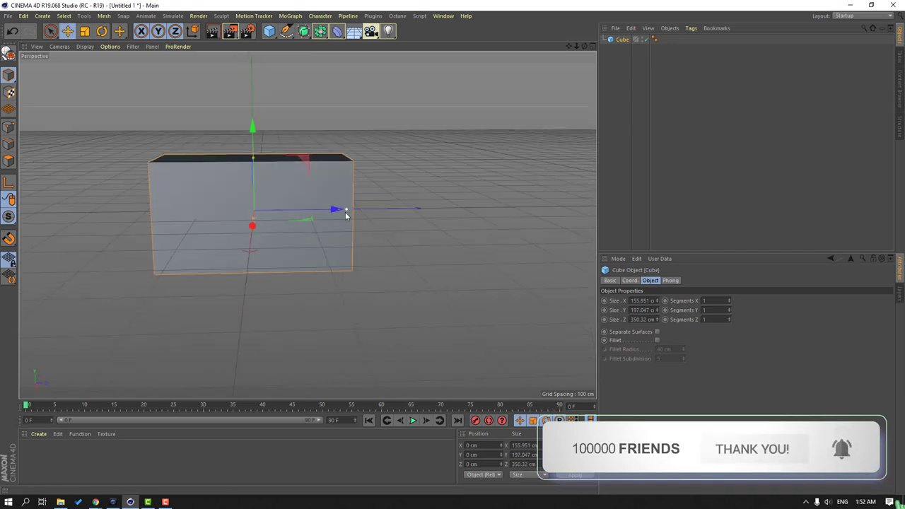
left_click_drag(343, 209, 177, 224)
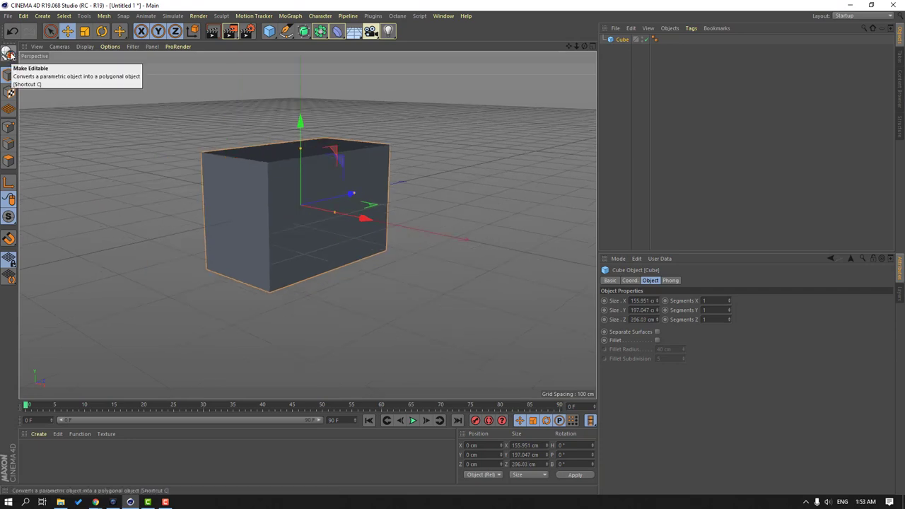
- Make the cube editable and select its two long upper edges
left_click(9, 55)
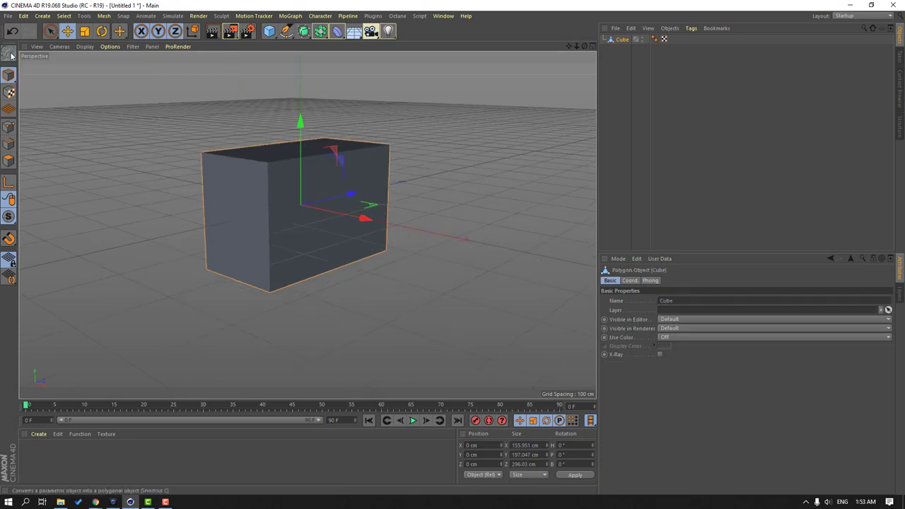
left_click(10, 145)
left_click_drag(109, 169, 237, 174, "alt")
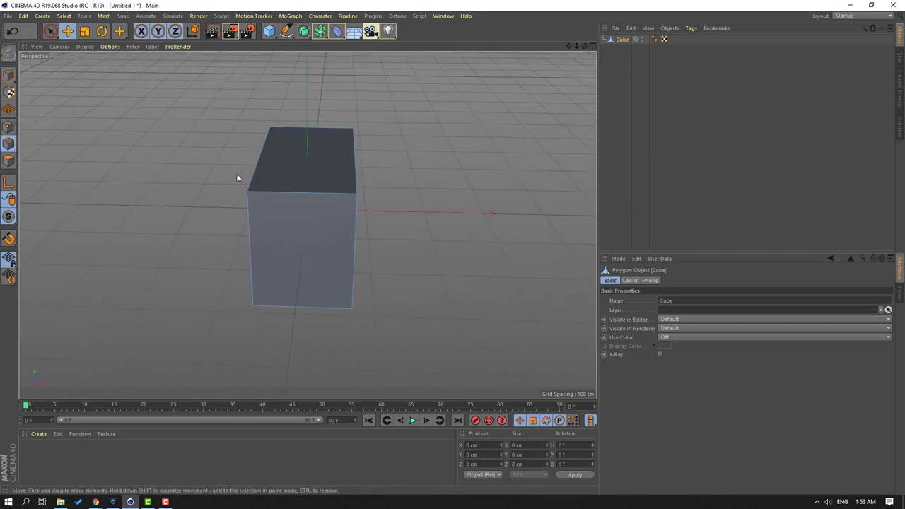
left_click_drag(407, 225, 332, 218, "alt")
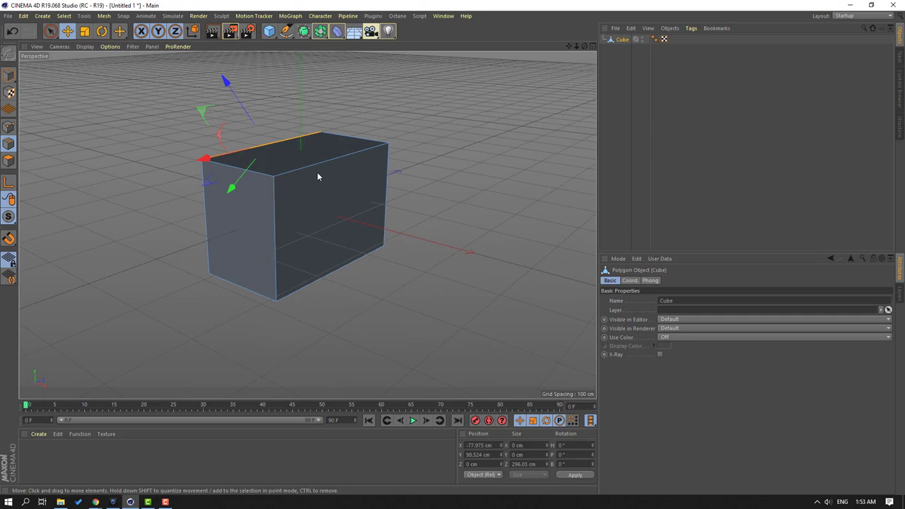
left_click_drag(115, 279, 149, 203, "alt")
- Bevel the two selected edges with an offset of about 70.3 cm and 10 subdivisions to form an arched roof
right_click(130, 146)
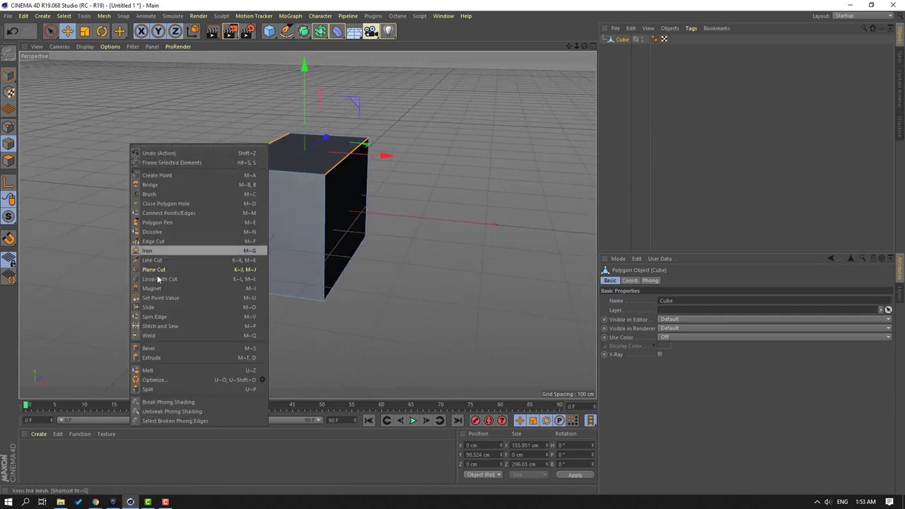
left_click(149, 348)
left_click_drag(344, 170, 323, 196, "alt")
left_click_drag(301, 166, 177, 187)
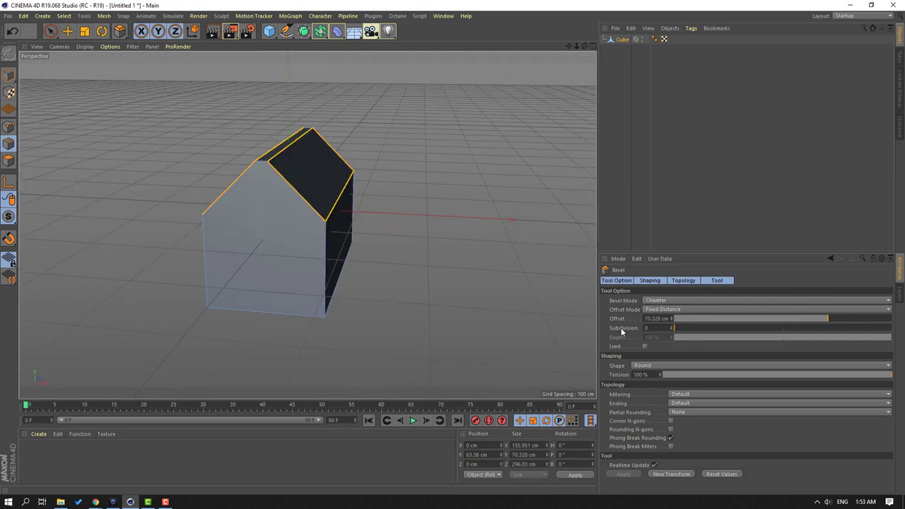
left_click_drag(677, 331, 708, 331)
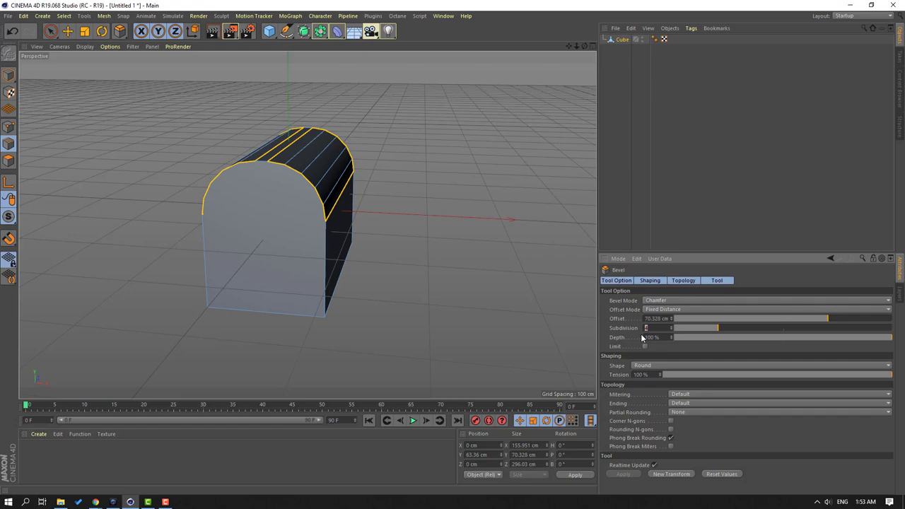
type("10")
key("Return")
left_click_drag(280, 189, 296, 213, "alt")
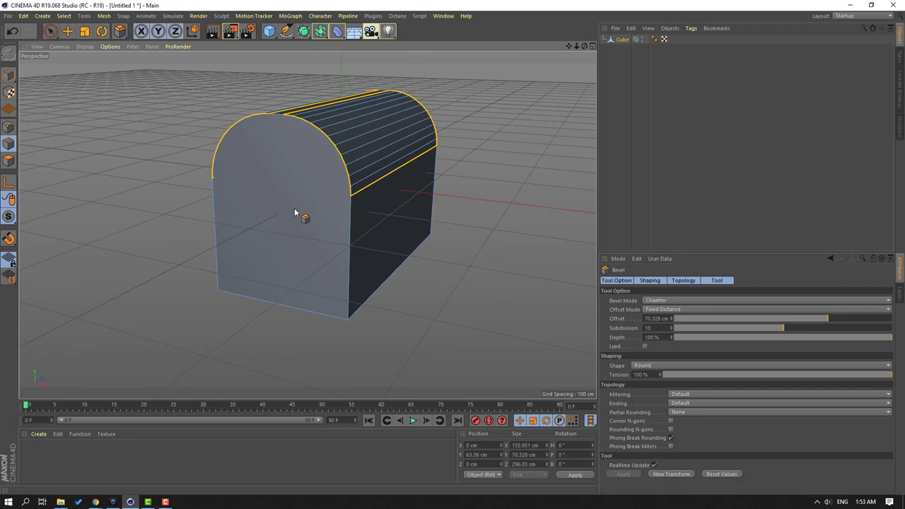
- Delete the arched front and back polygons so the shape is open at both ends
left_click(68, 35)
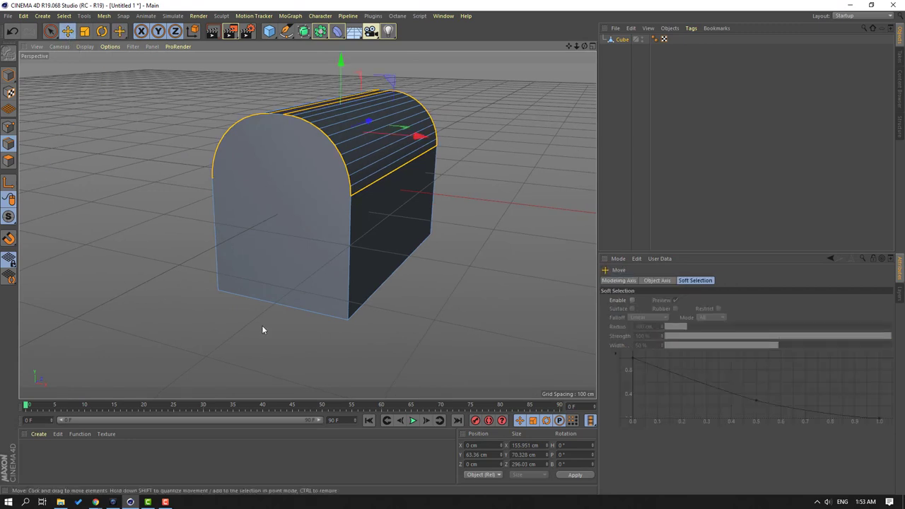
left_click(11, 164)
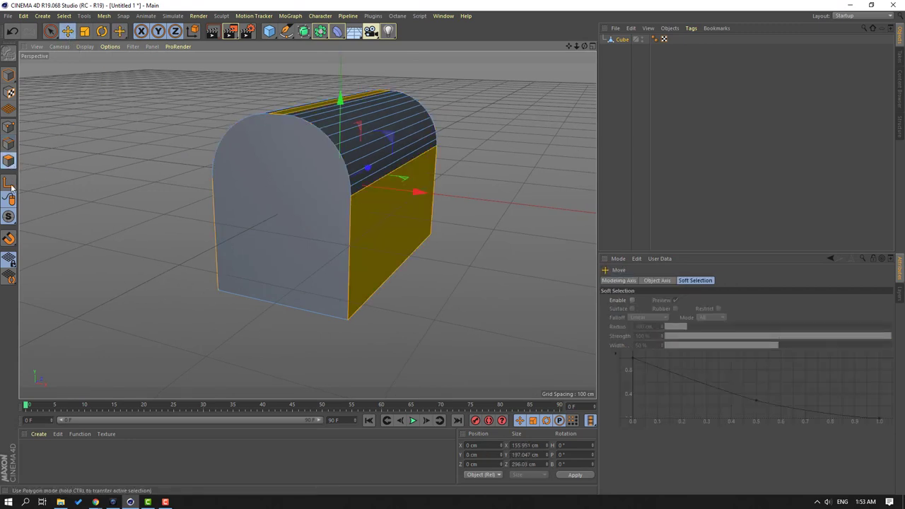
left_click_drag(113, 264, 147, 265, "alt")
left_click(147, 264)
left_click(289, 159)
left_click_drag(289, 159, 523, 259, "alt")
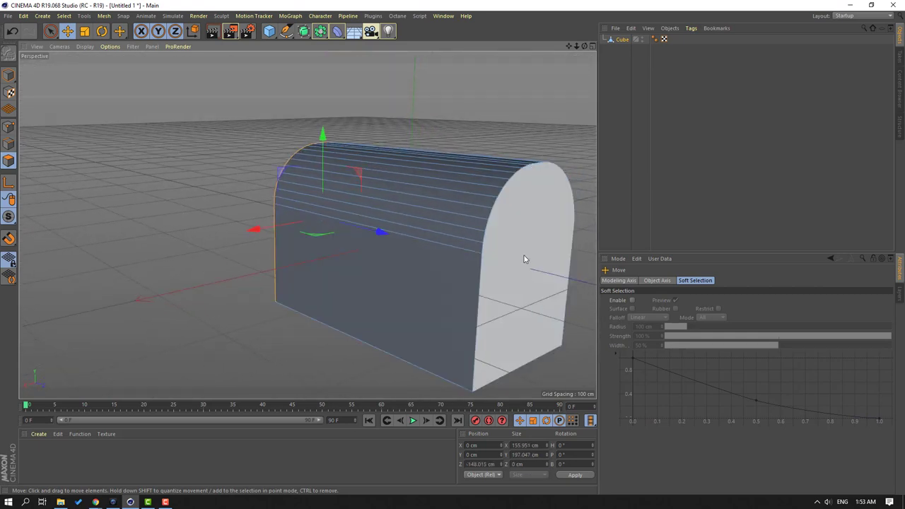
left_click(522, 209)
left_click_drag(522, 210, 307, 224, "alt")
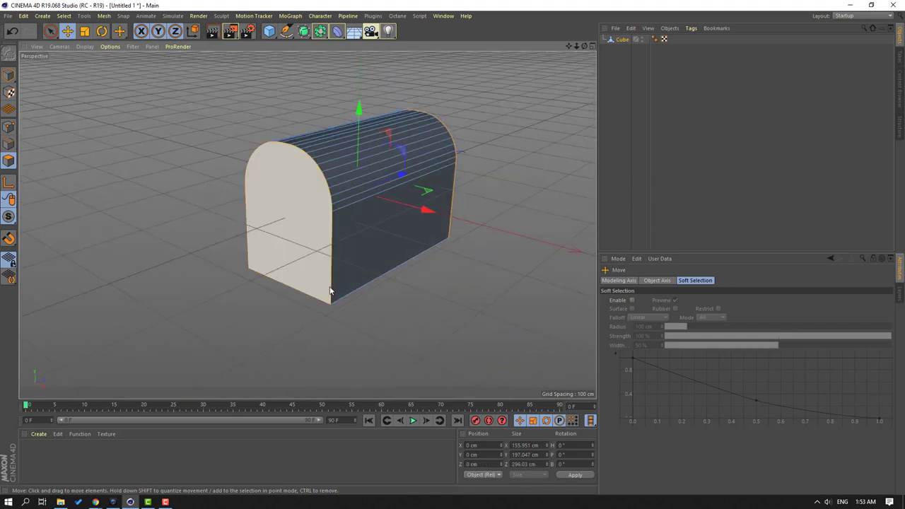
key("Delete")
mouse_move(208, 256)
left_mouse_down("alt")
mouse_move(240, 244)
mouse_move(181, 235)
mouse_move(246, 236)
mouse_move(204, 264)
left_mouse_up("alt")
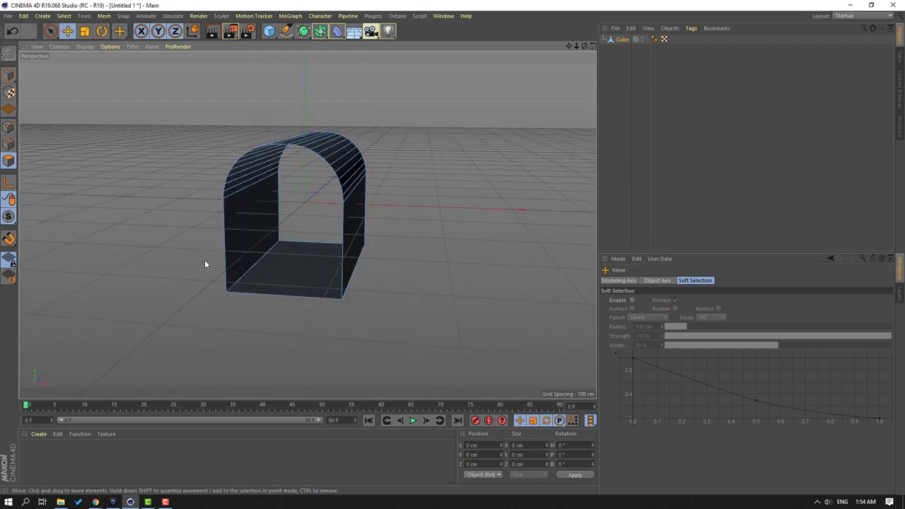
- Extrude all polygons outward about 13.5 cm with Create Caps enabled, and clear the selection
key("ctrl+a")
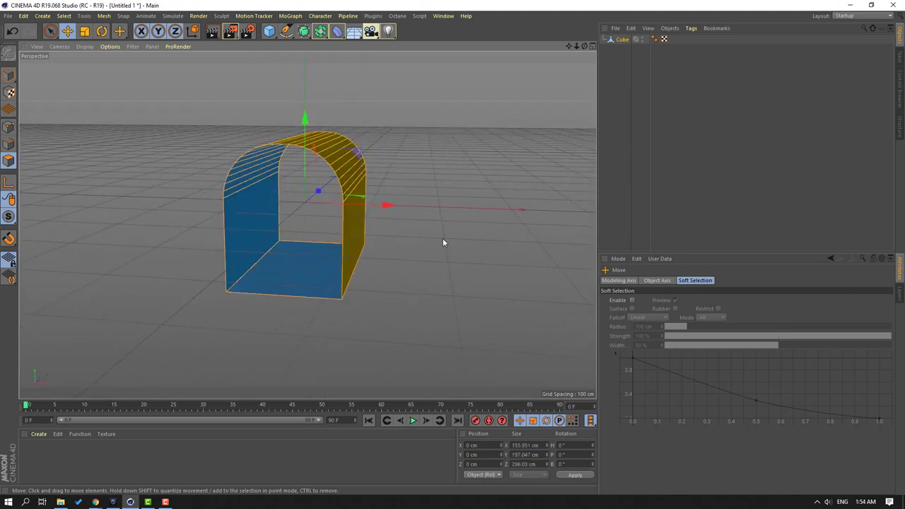
right_click(404, 145)
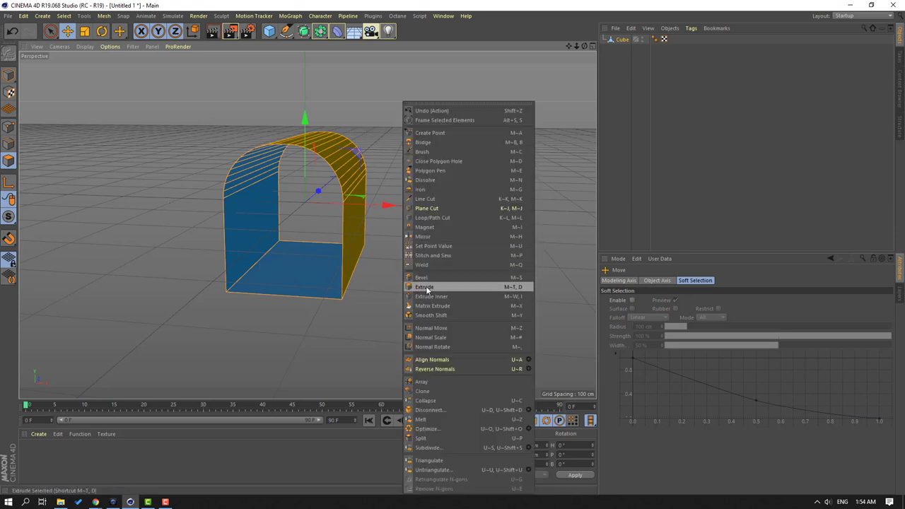
left_click(449, 287)
scroll(431, 311, "up", 3)
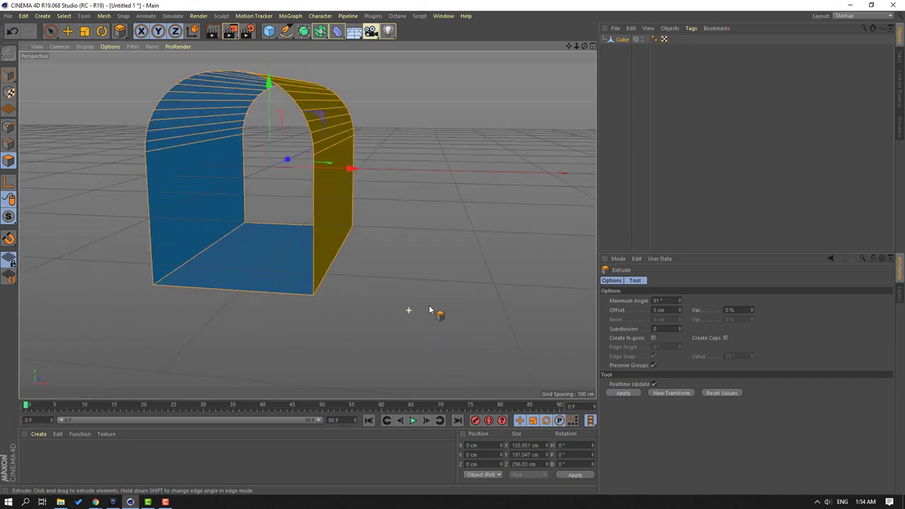
left_click_drag(363, 282, 322, 301, "alt")
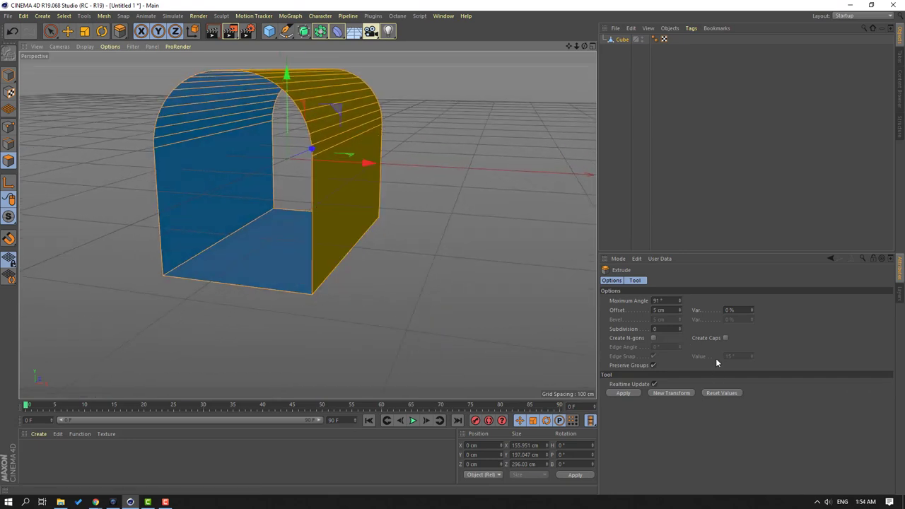
left_click(724, 337)
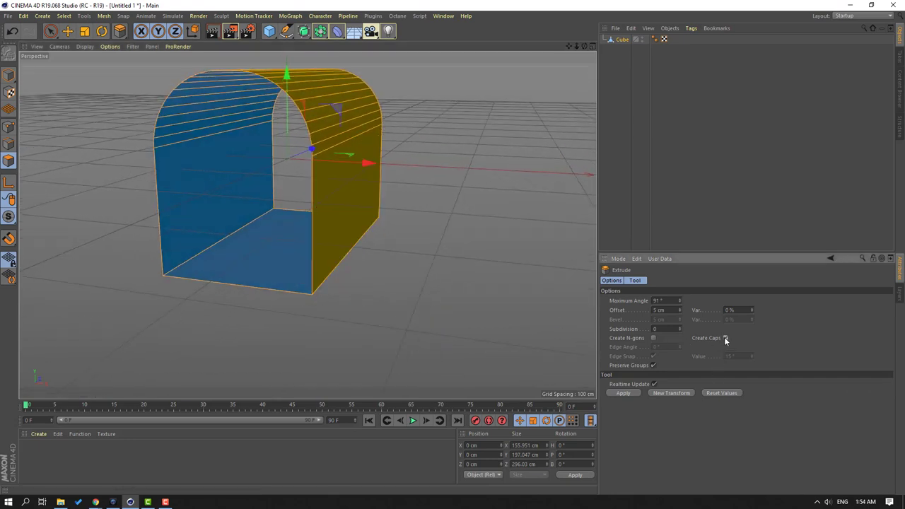
left_click_drag(335, 210, 378, 211)
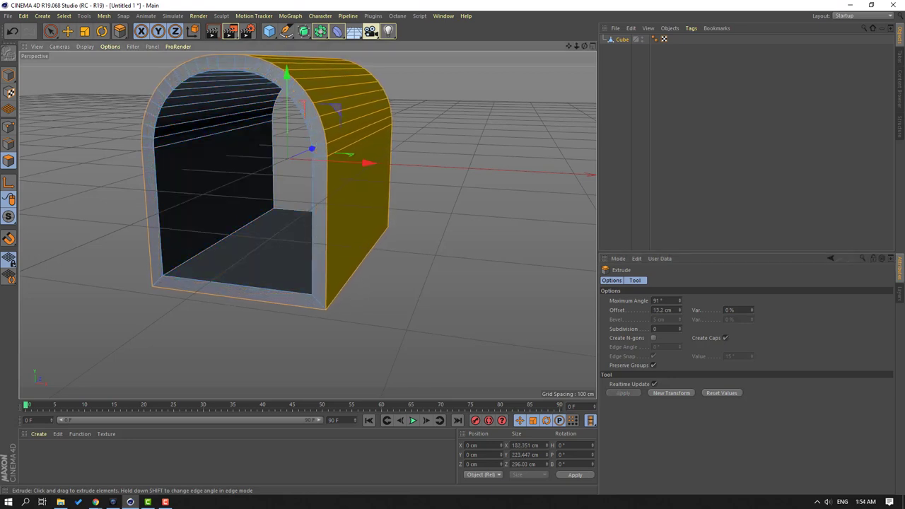
left_click_drag(450, 251, 447, 251)
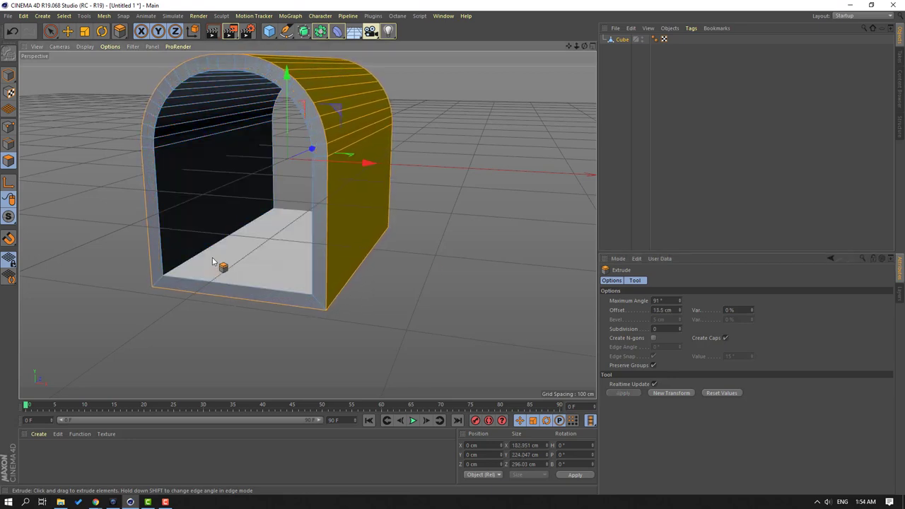
left_click_drag(140, 247, 385, 267, "alt")
left_click(386, 267, "shift")
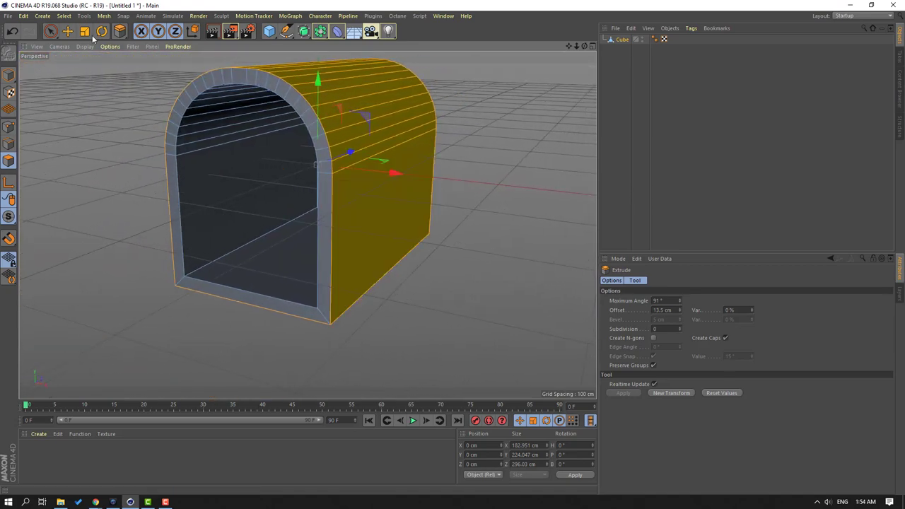
left_click(68, 31)
left_click(92, 222)
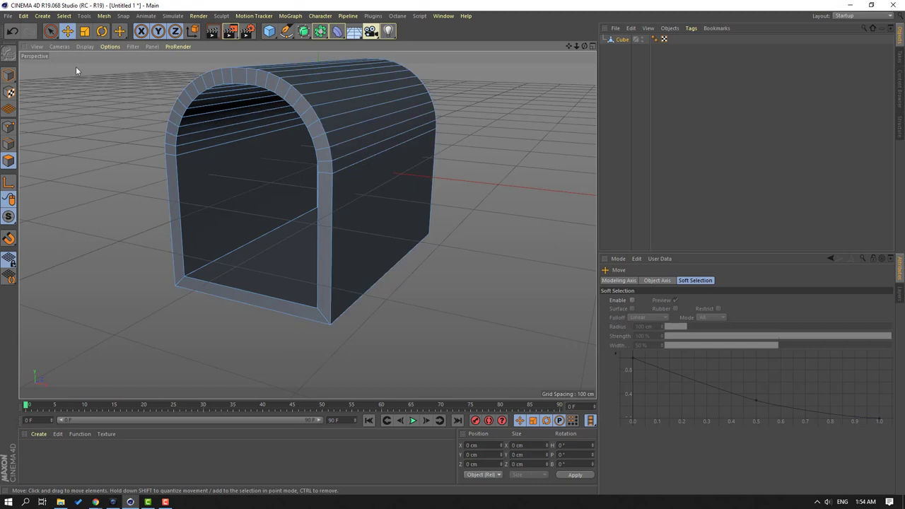
- Nest the Cube under a new Subdivision Surface and disable that generator
left_click(303, 32)
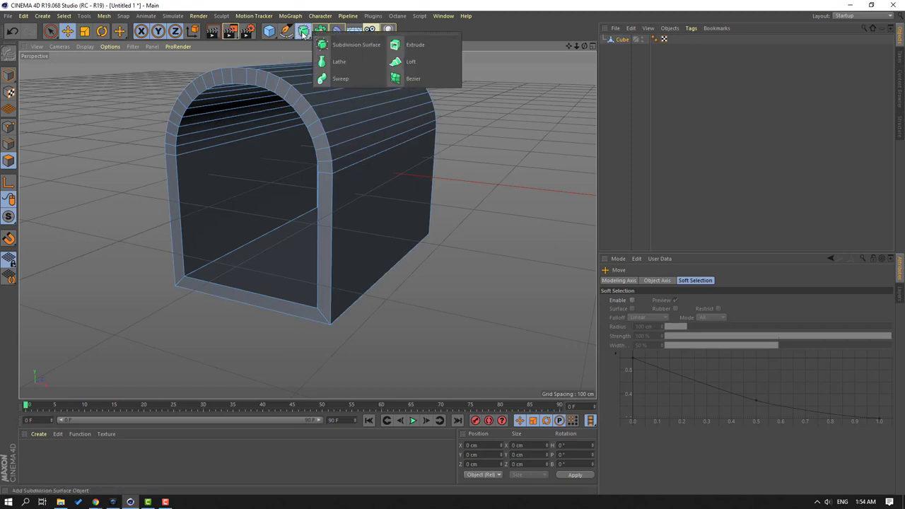
left_click(356, 45)
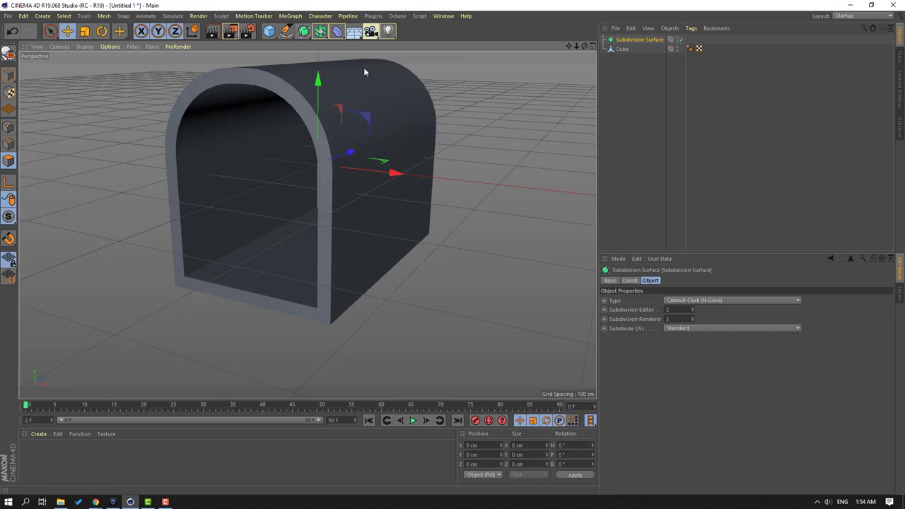
left_click(623, 49)
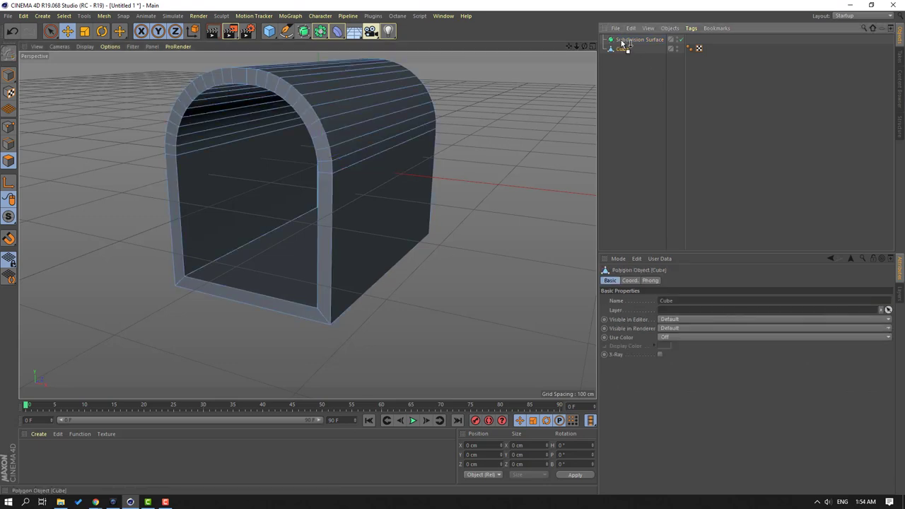
left_click_drag(635, 37, 636, 39)
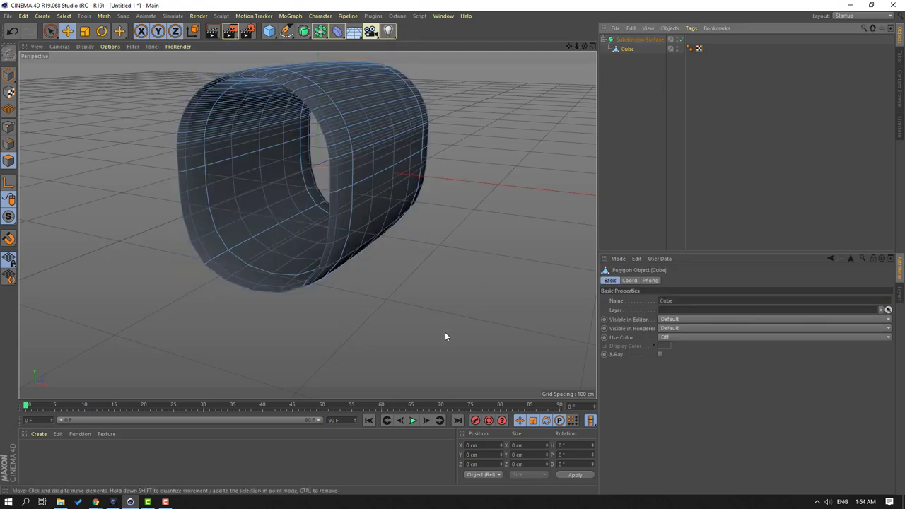
left_click(681, 40)
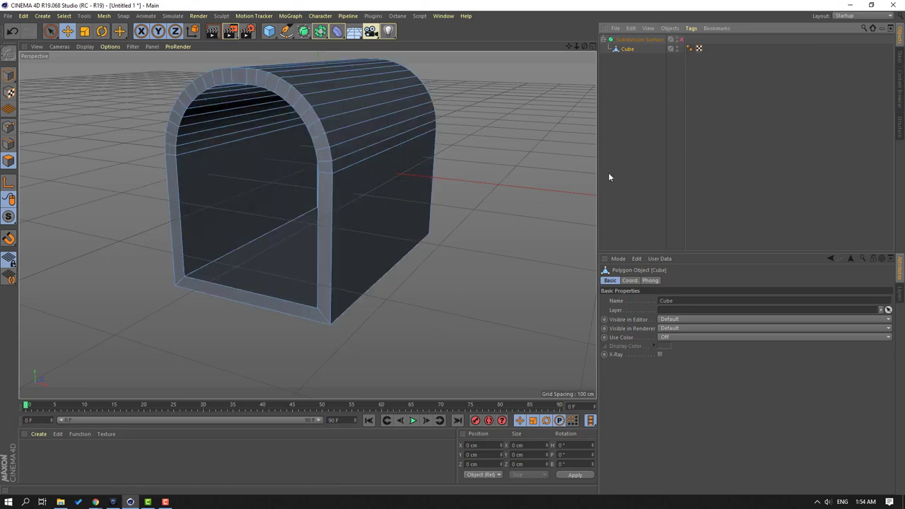
- Select the nested Cube's edges and add a Loop/Path Cut around the outer shell near one end, at an offset of about 4.8%
left_click(627, 88)
left_click(627, 48)
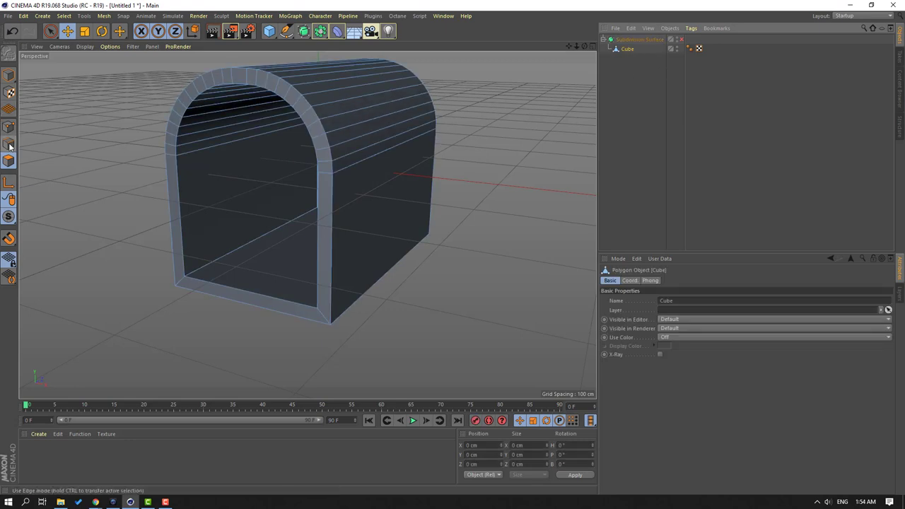
right_click(78, 111)
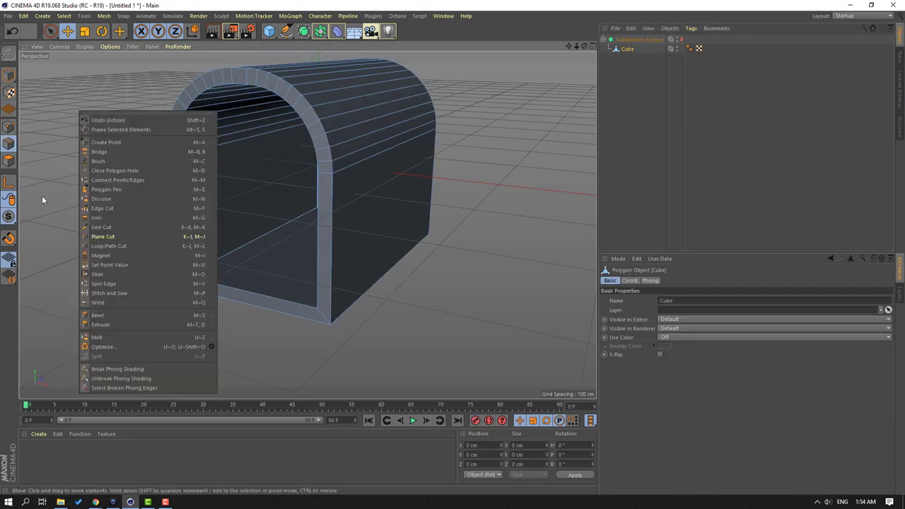
left_click(119, 246)
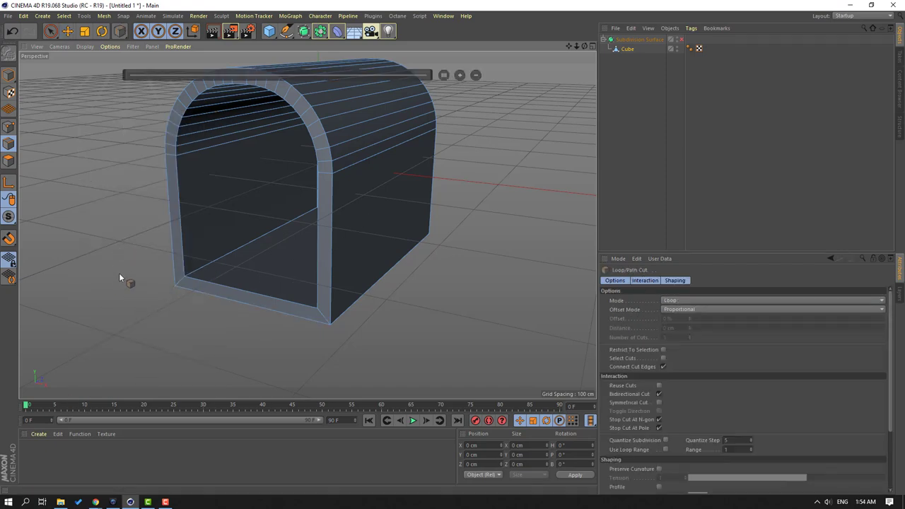
left_click_drag(118, 278, 67, 291, "alt")
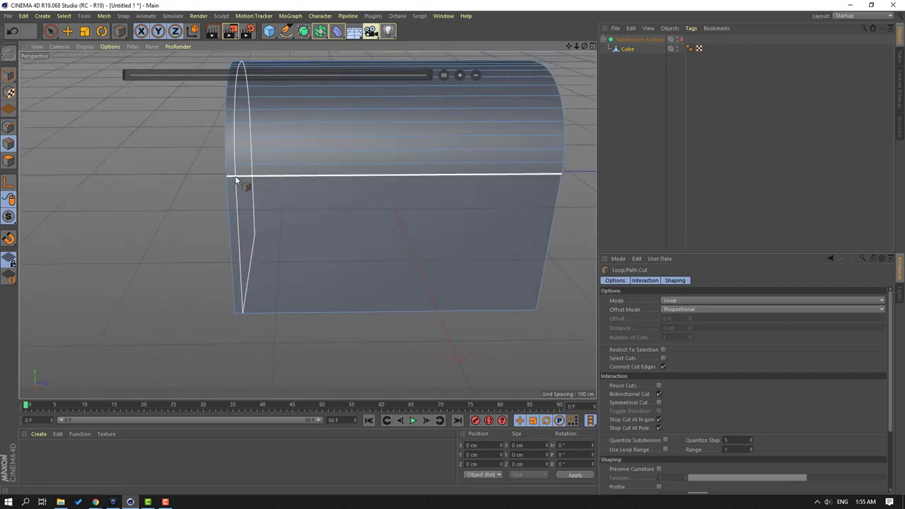
left_click_drag(239, 180, 244, 178, "alt")
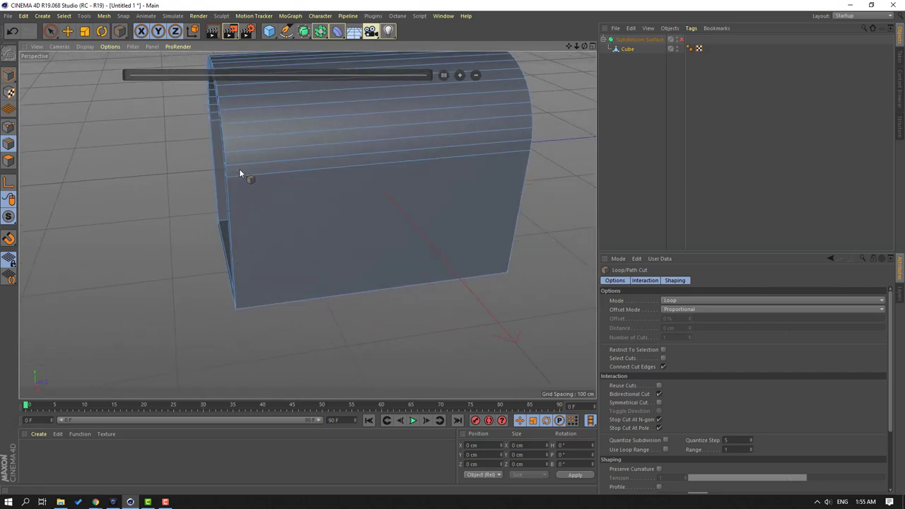
left_click(242, 166)
left_click_drag(204, 228, 158, 224, "alt")
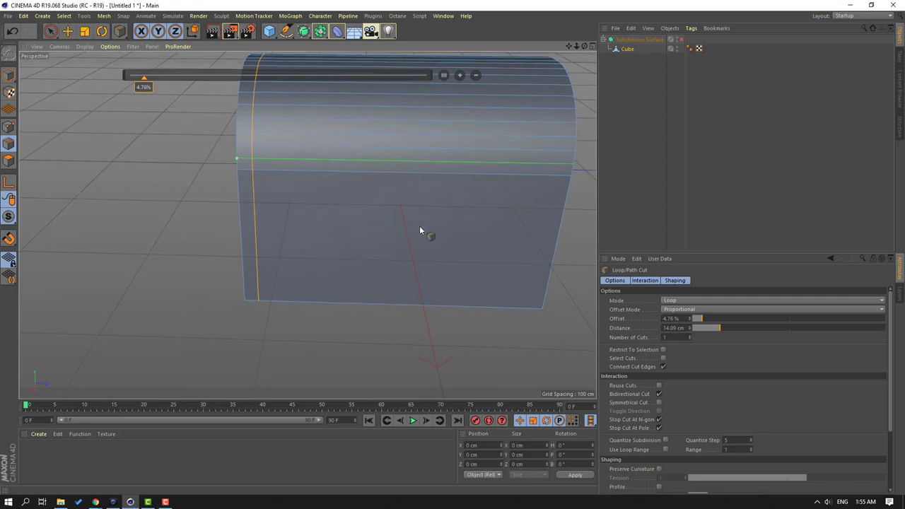
- Add a loop cut near the outer shell's opposite end at about 4.4%, and one just inside the opening at about 5.8%
left_click_drag(424, 230, 293, 236, "alt")
left_click(374, 168)
left_click_drag(146, 189, 382, 172, "alt")
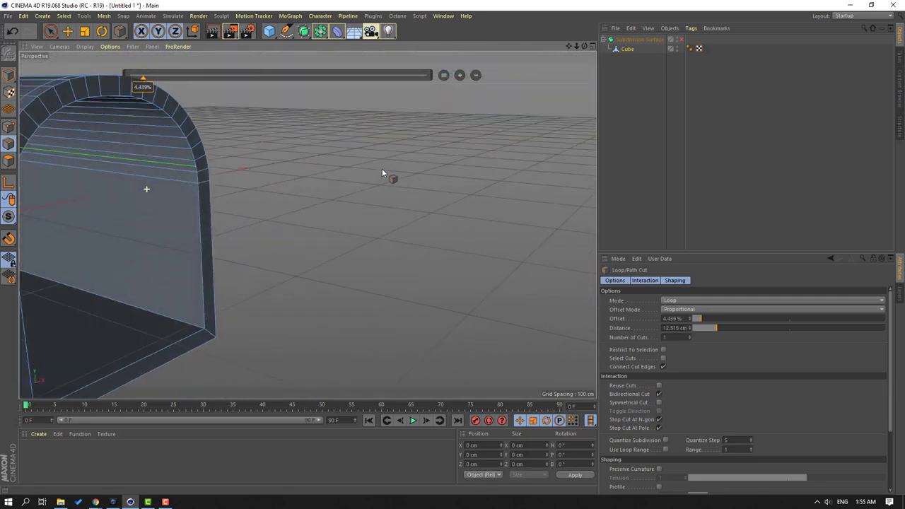
left_click_drag(195, 164, 189, 166, "alt")
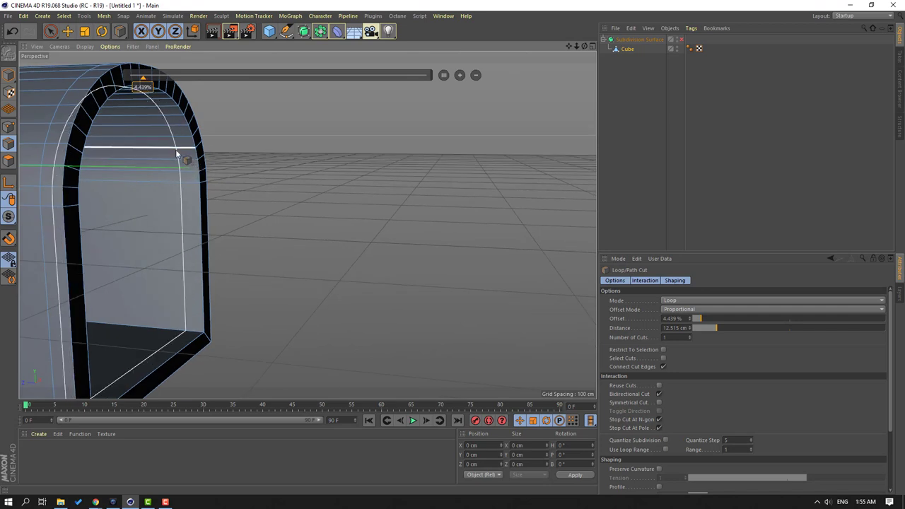
left_click(177, 154)
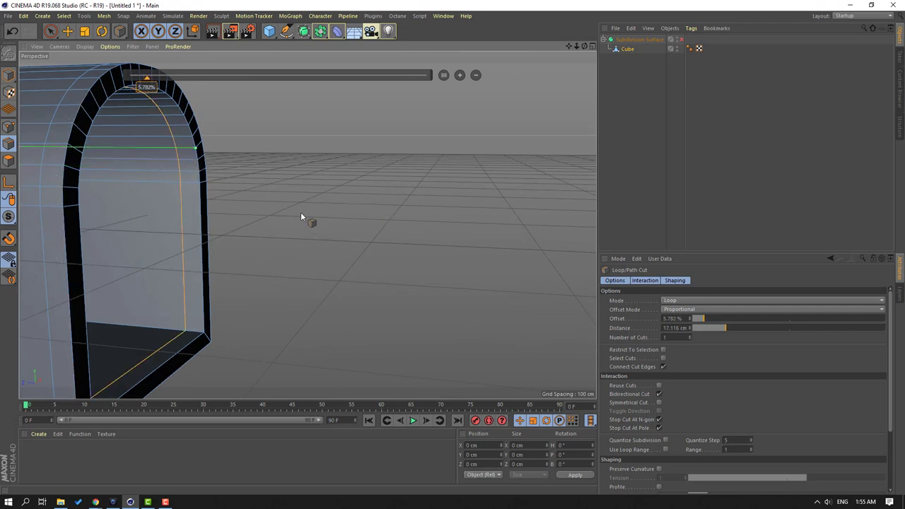
- Add two loop cuts around the front rim's thickness, the first at an offset of about 70.9%
left_click_drag(301, 216, 258, 258, "alt")
scroll(212, 300, "up", 3)
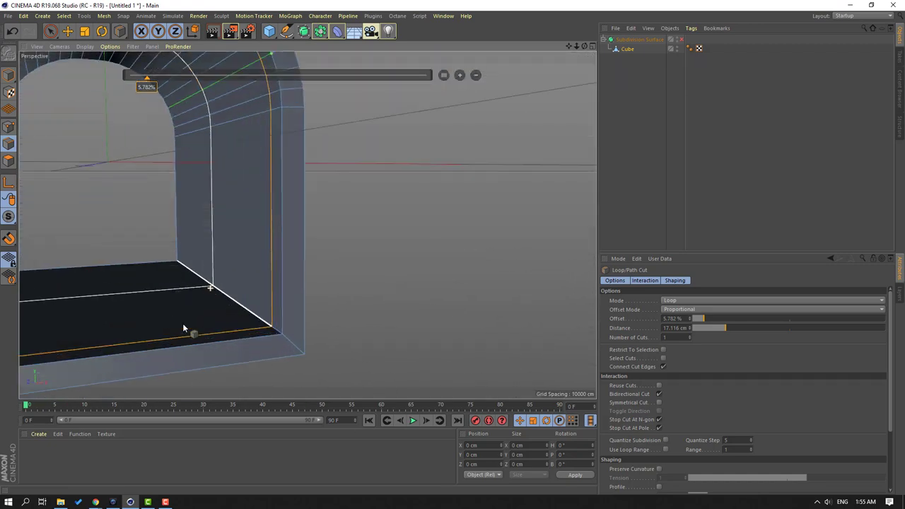
middle_click_drag(234, 343, 251, 272, "alt")
left_click_drag(251, 271, 178, 289, "alt")
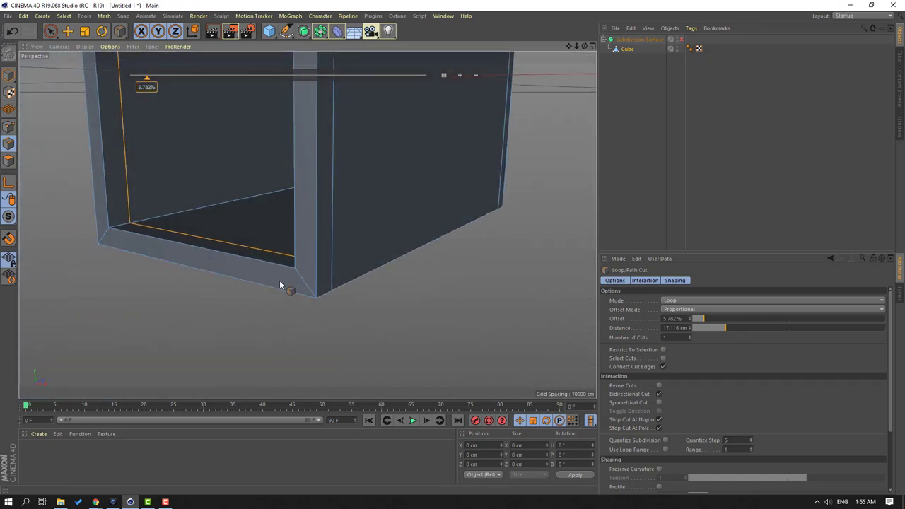
left_click_drag(282, 285, 307, 276, "alt")
left_click(306, 275)
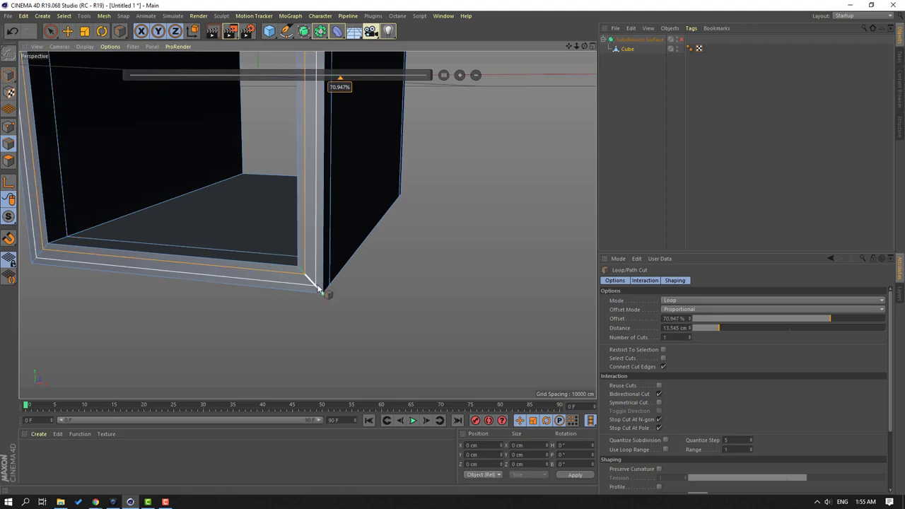
left_click(317, 285)
- Add a loop cut around the rear rim at about 60.8%, and preview the Subdivision Surface, leaving it disabled
scroll(330, 279, "down", 2)
mouse_move(383, 246)
left_mouse_down("alt")
mouse_move(445, 259)
mouse_move(361, 262)
mouse_move(363, 255)
mouse_move(437, 298)
mouse_move(452, 266)
mouse_move(404, 322)
mouse_move(324, 296)
mouse_move(273, 162)
mouse_move(275, 237)
mouse_move(121, 235)
mouse_move(264, 232)
mouse_move(217, 219)
mouse_move(229, 215)
left_mouse_up("alt")
scroll(436, 298, "up", 3)
scroll(437, 297, "down", 3)
left_click(681, 40)
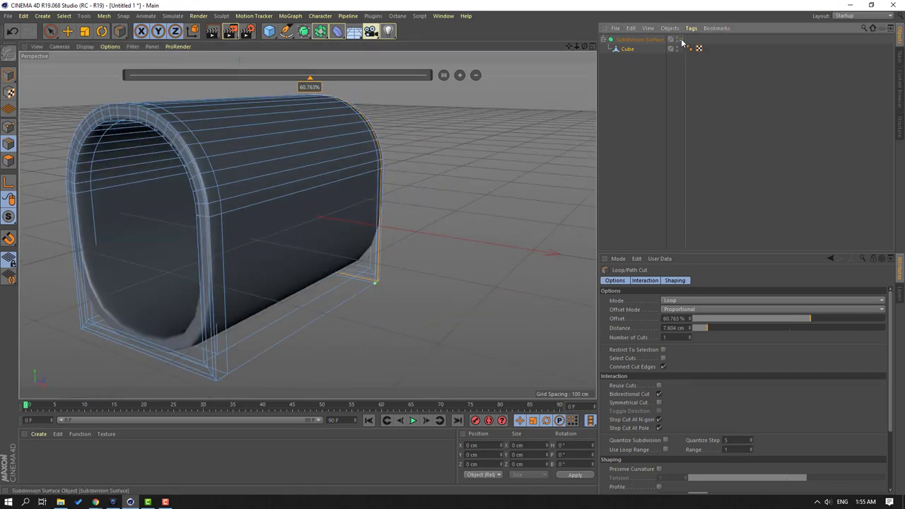
left_click(680, 40)
left_click(680, 41)
left_click(679, 40)
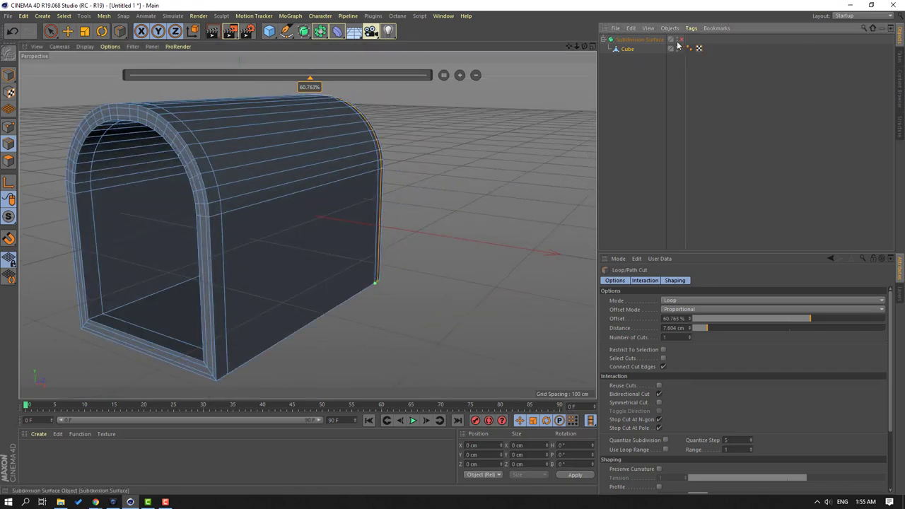
- Add two loop cuts around the middle of the outer shell, at offsets of about 73.3% and 43.8%
middle_click_drag(163, 309, 262, 227, "alt")
left_click_drag(458, 270, 387, 299, "alt")
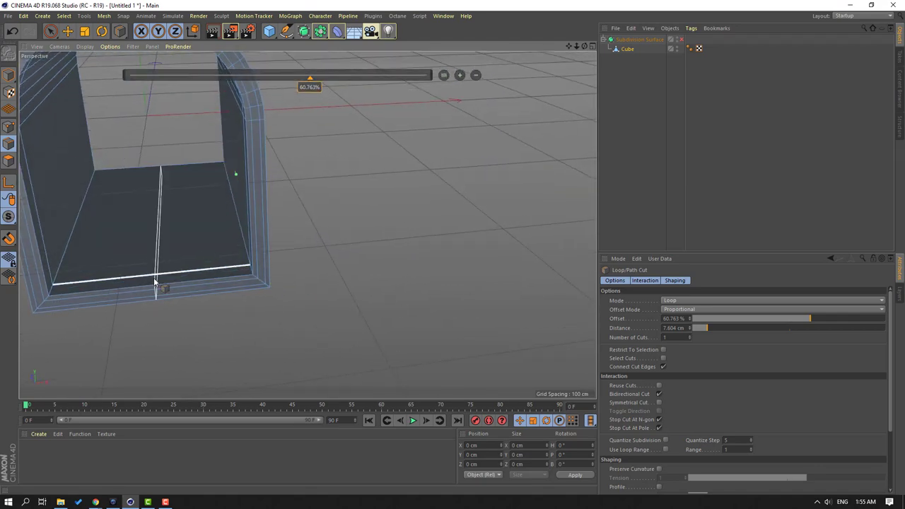
middle_click_drag(156, 287, 247, 294, "alt")
left_click_drag(246, 295, 250, 223, "alt")
left_click(237, 174)
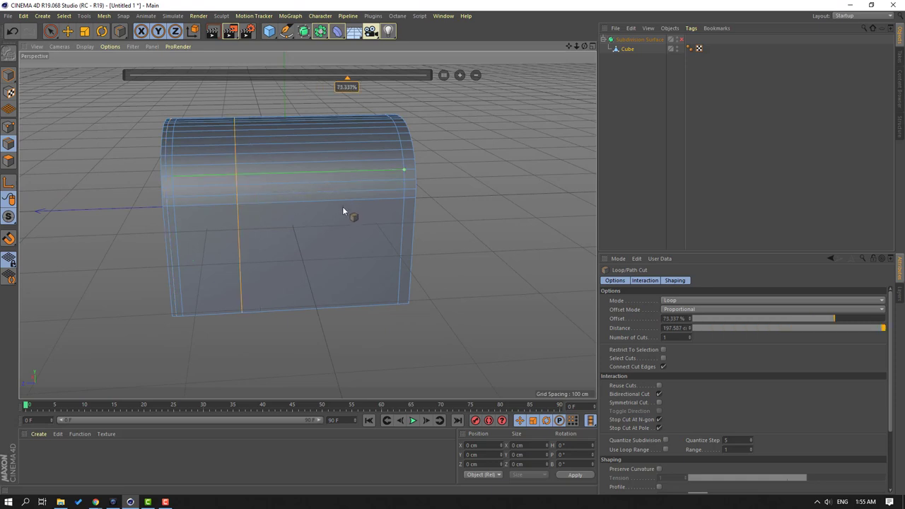
left_click(330, 181)
- Add lengthwise loop cuts low on both side walls, the second at about 84.4%, and briefly preview the Subdivision Surface
left_click_drag(400, 261, 242, 225, "alt")
scroll(483, 311, "up", 3)
scroll(353, 308, "up", 10)
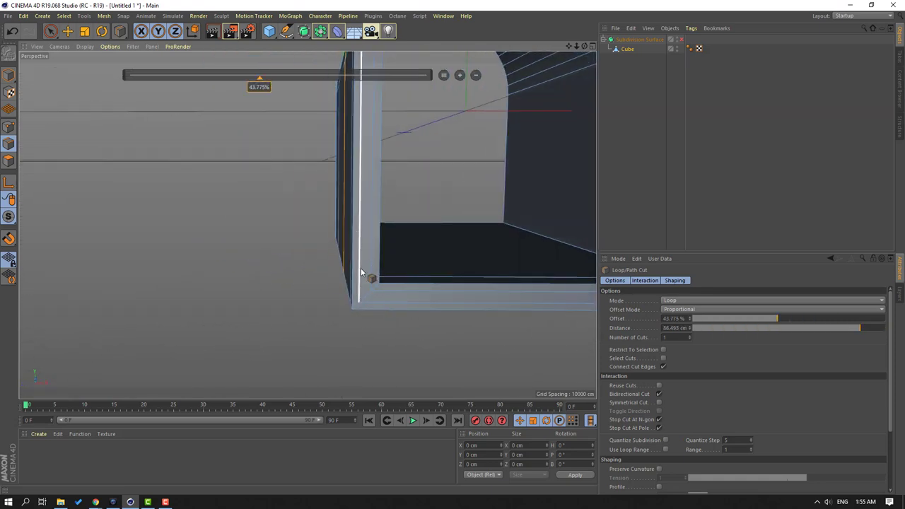
scroll(330, 306, "down", 6)
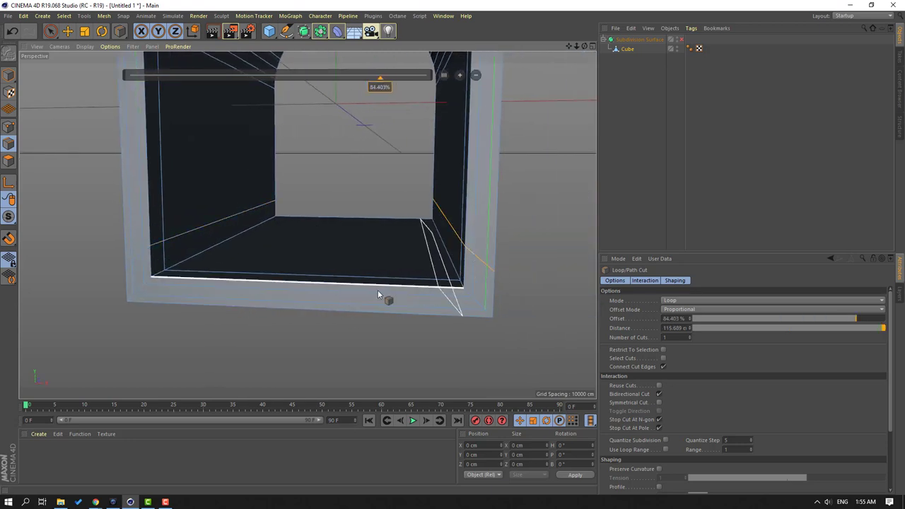
left_click_drag(378, 295, 364, 283, "alt")
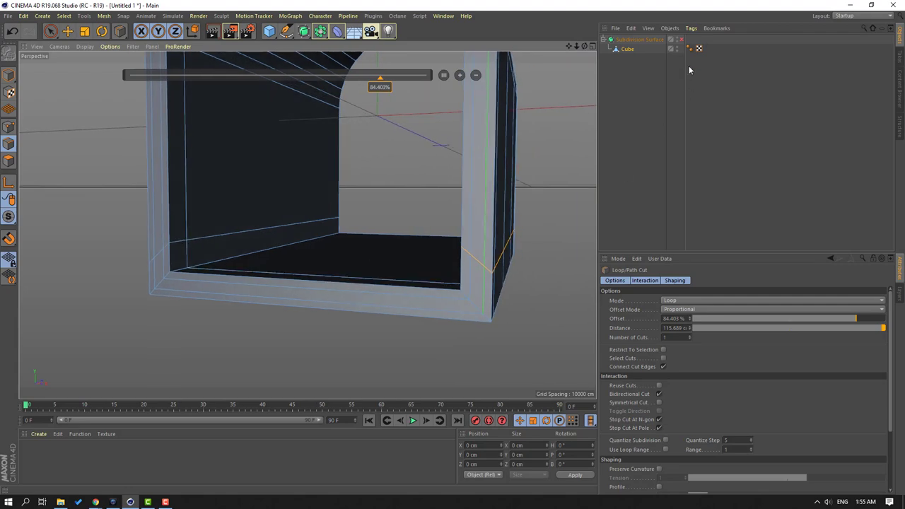
left_click(681, 41)
left_click(681, 41)
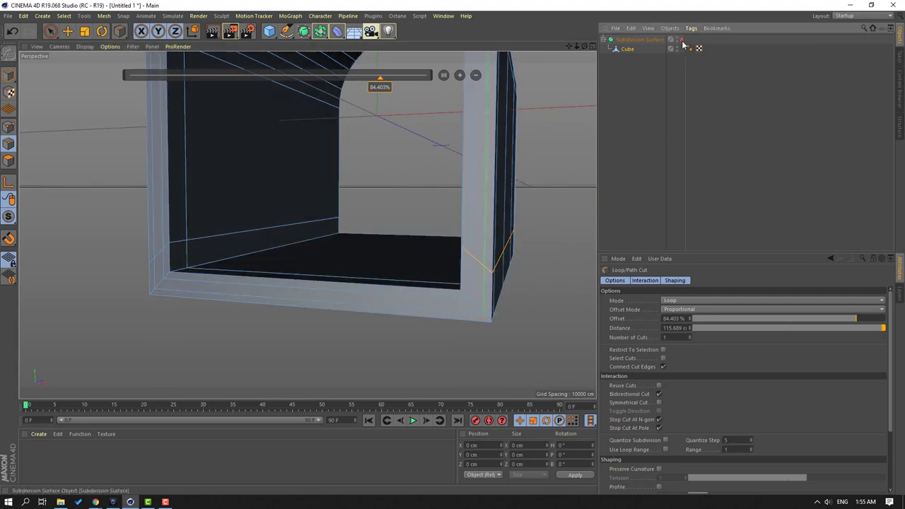
- Add two lengthwise loop cuts through the floor at about 20.4% and 60.6%, and enable the Subdivision Surface
left_click_drag(339, 309, 376, 327, "alt")
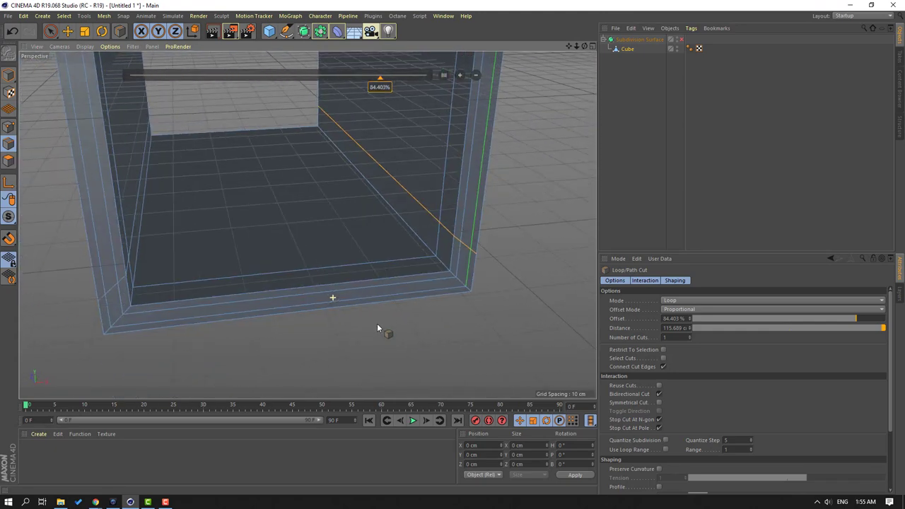
left_click(400, 291)
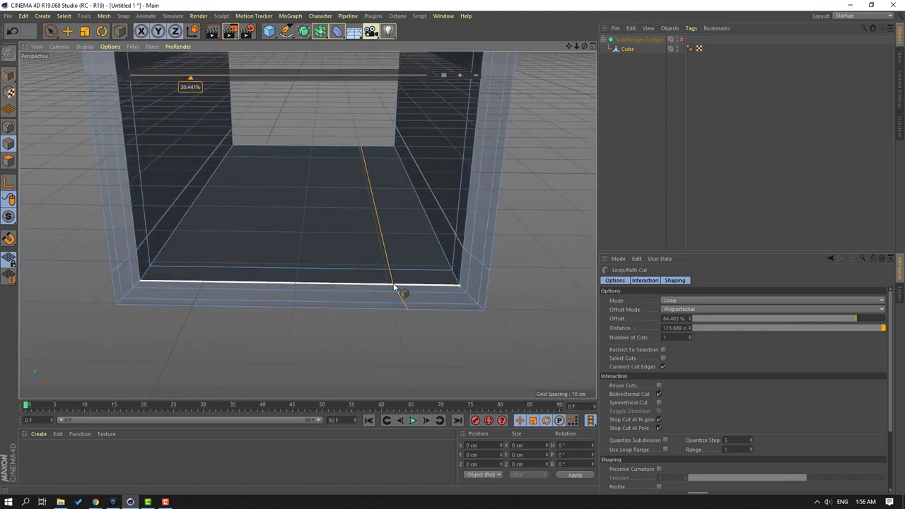
left_click(237, 288)
left_click(680, 39)
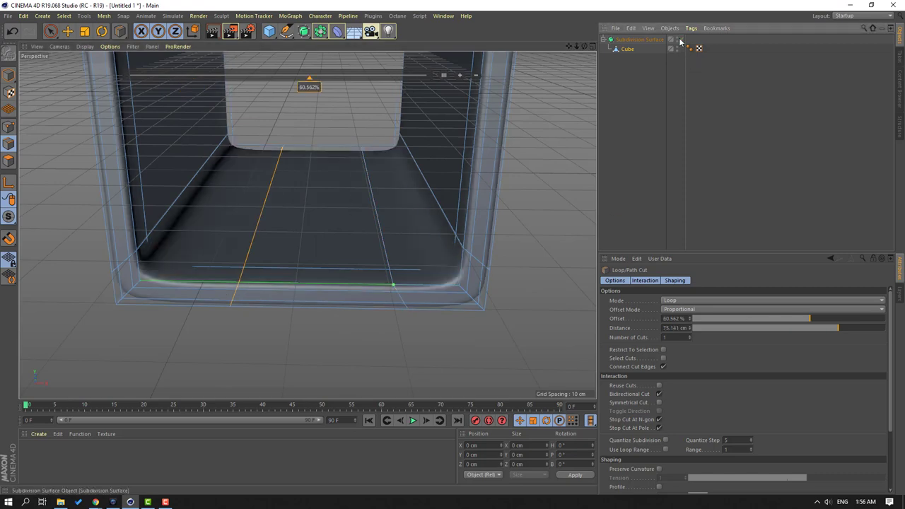
- Add lengthwise loop cuts just above the two bottom corners at about 56.8% and 58.4% to tighten the smoothed corners
left_click_drag(332, 180, 462, 196, "alt")
scroll(445, 221, "up", 3)
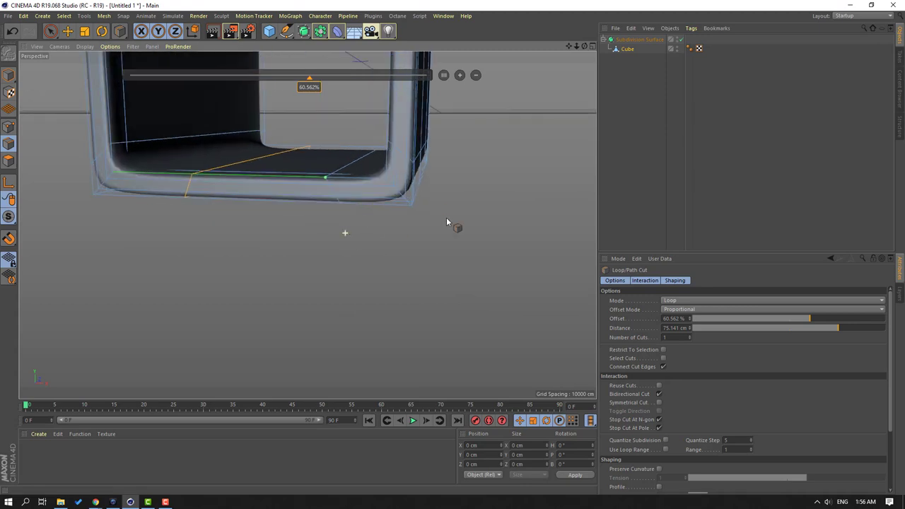
left_click_drag(415, 209, 369, 222, "alt")
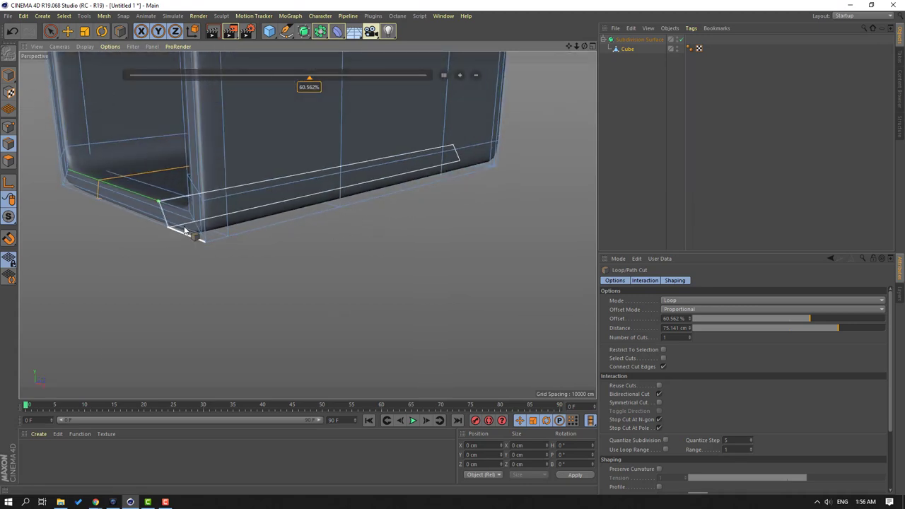
left_click_drag(146, 243, 336, 285, "alt")
scroll(392, 289, "up", 3)
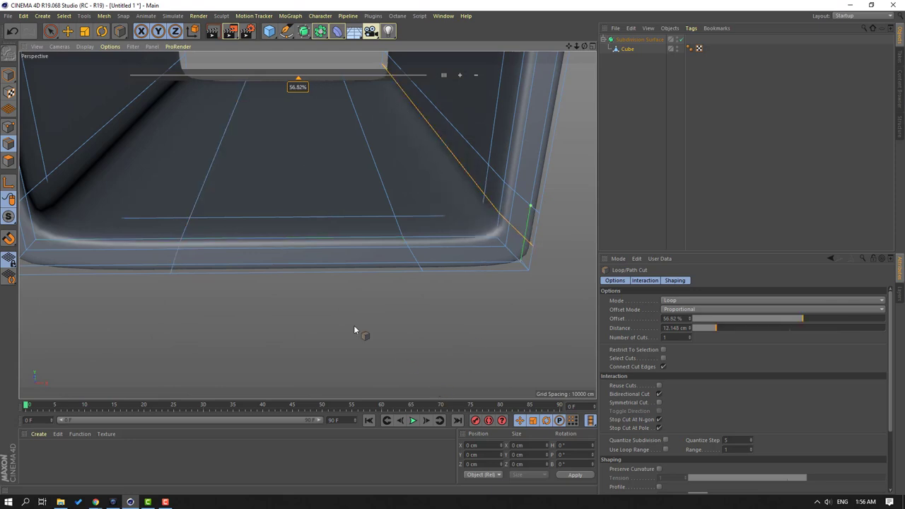
left_click_drag(357, 329, 158, 227, "alt")
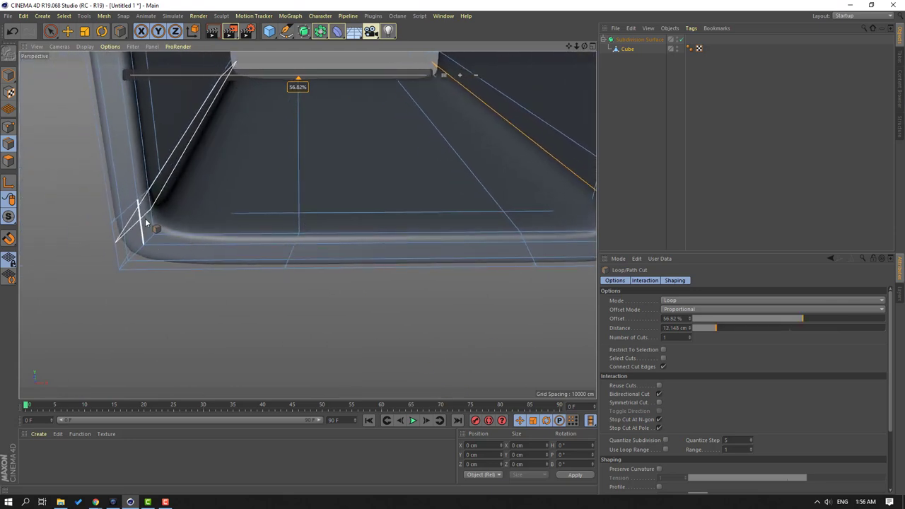
scroll(147, 223, "down", 6)
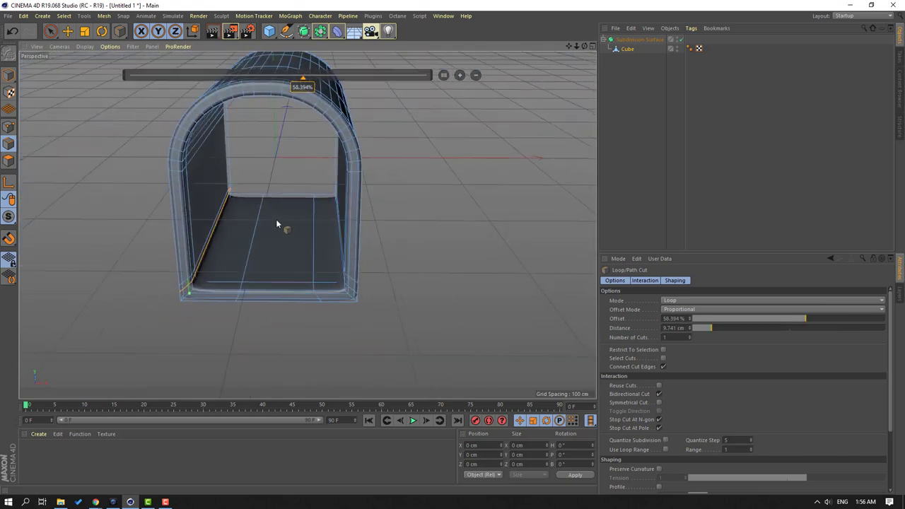
- Return to Model mode with the Move tool, deselect everything, and inspect the smoothed shell from several angles
left_click_drag(276, 225, 81, 100, "alt")
left_click(14, 78)
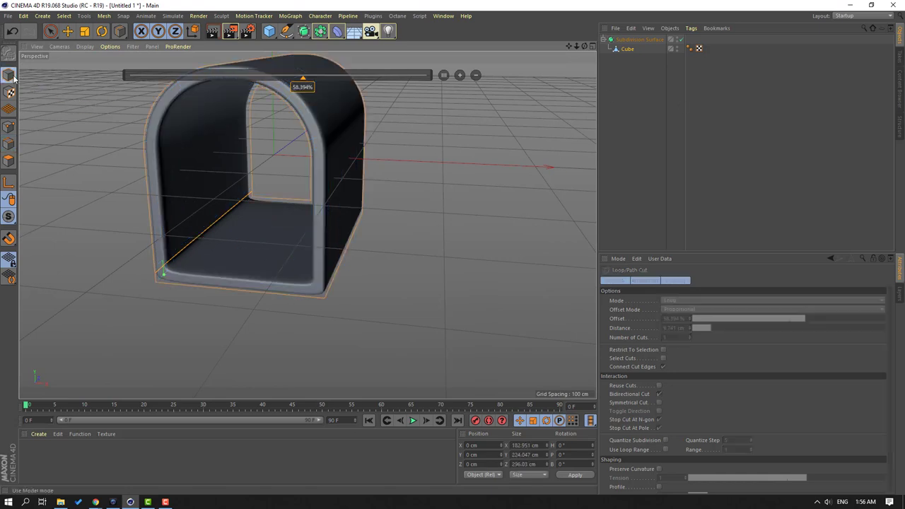
left_click(68, 31)
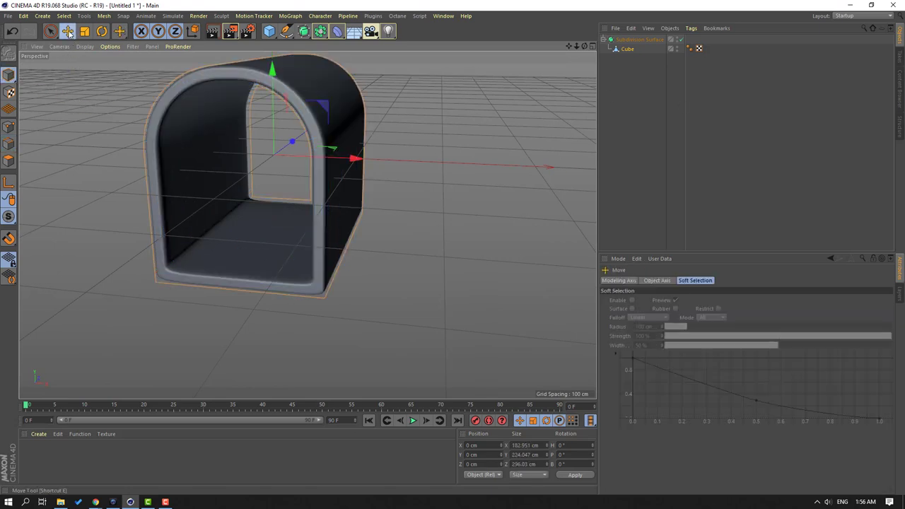
left_click(433, 164)
left_click_drag(435, 161, 147, 166, "alt")
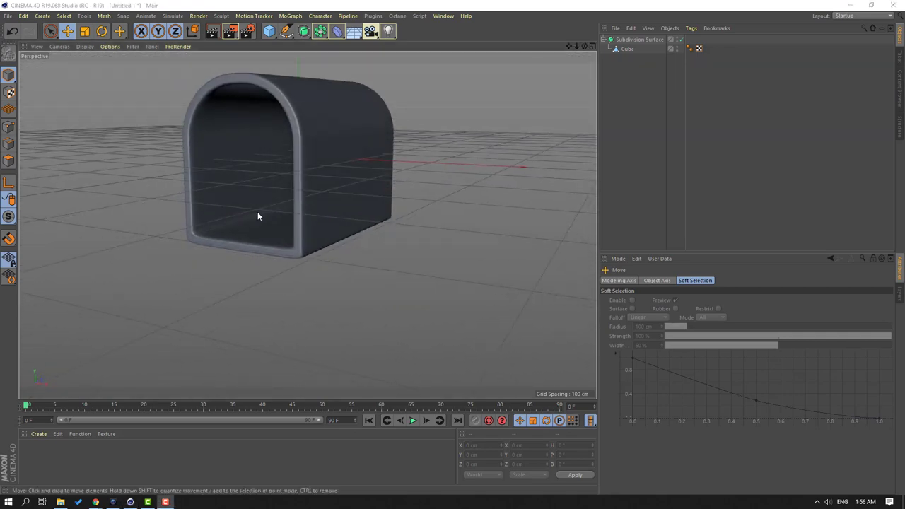
left_click_drag(257, 211, 266, 272, "alt")
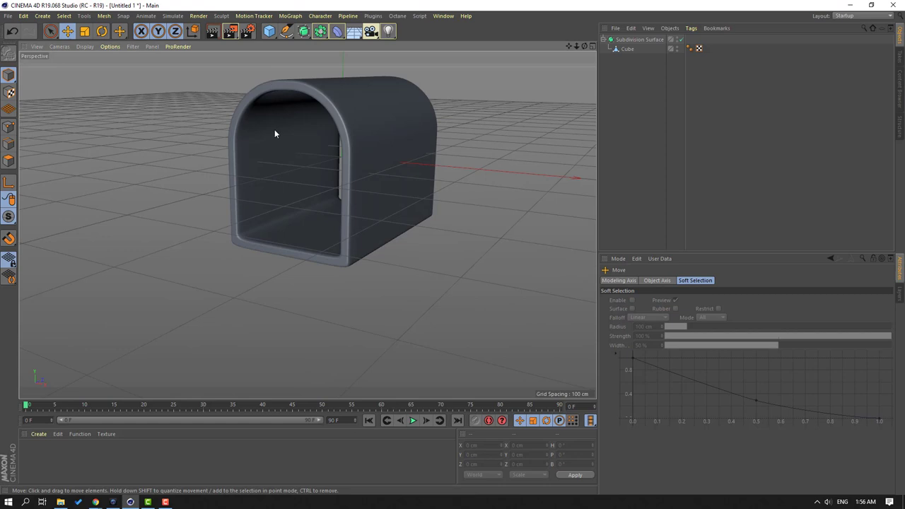
- Add a new 200 cm cube and move it along Z to about -315.5 cm, in front of the arched shell
left_click(269, 33)
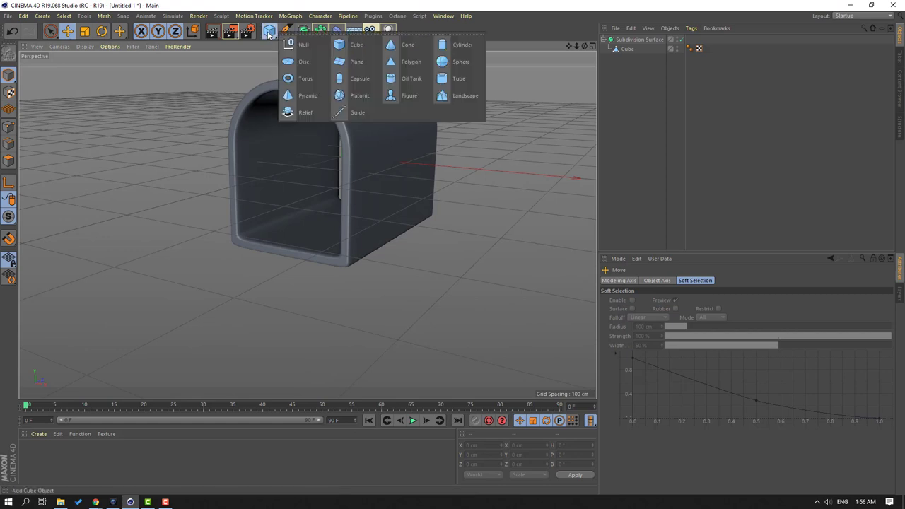
left_click(354, 47)
left_click_drag(368, 187, 314, 226, "alt")
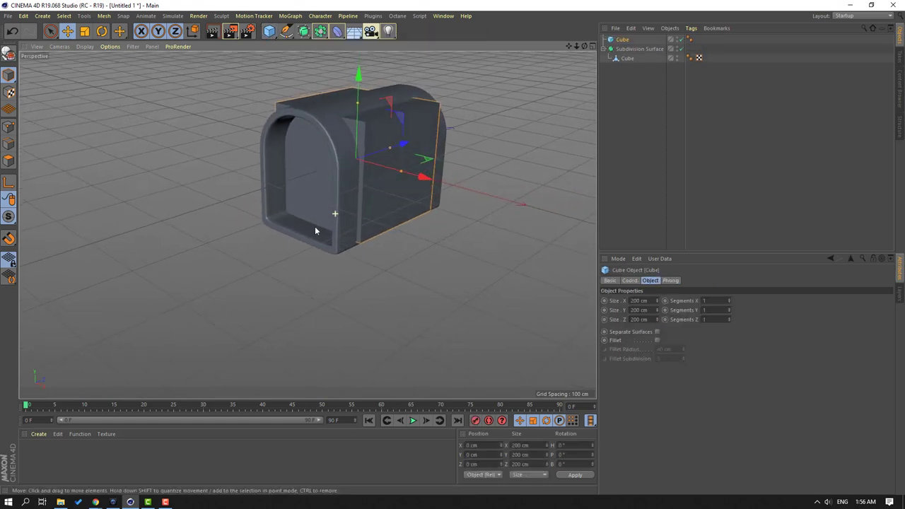
left_click_drag(403, 146, 204, 205)
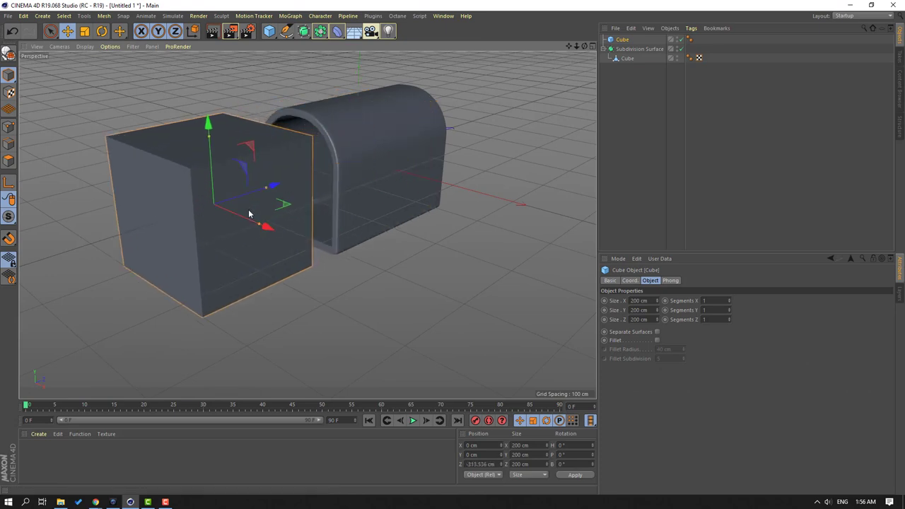
- Thin the new cube along Z into an upright panel about 16 cm thick
left_click_drag(267, 191, 225, 214)
left_click_drag(139, 214, 127, 217, "alt")
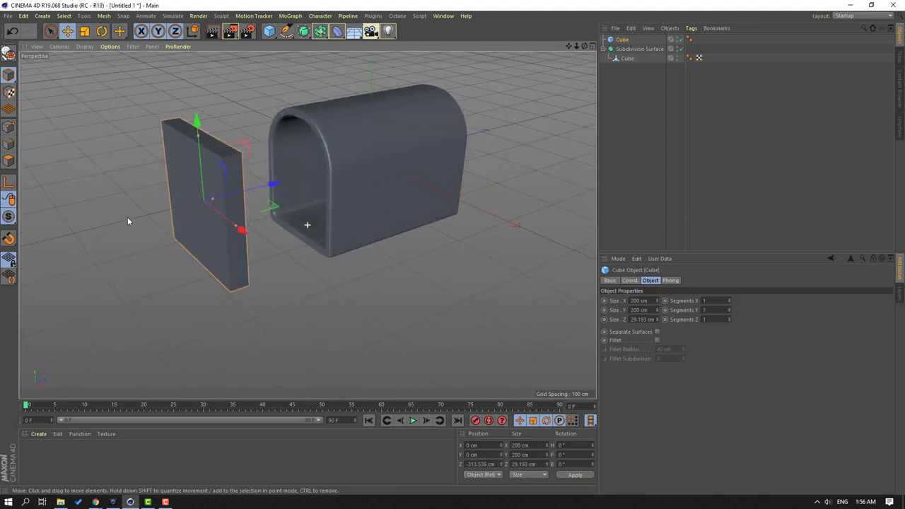
left_click_drag(244, 219, 235, 195, "alt")
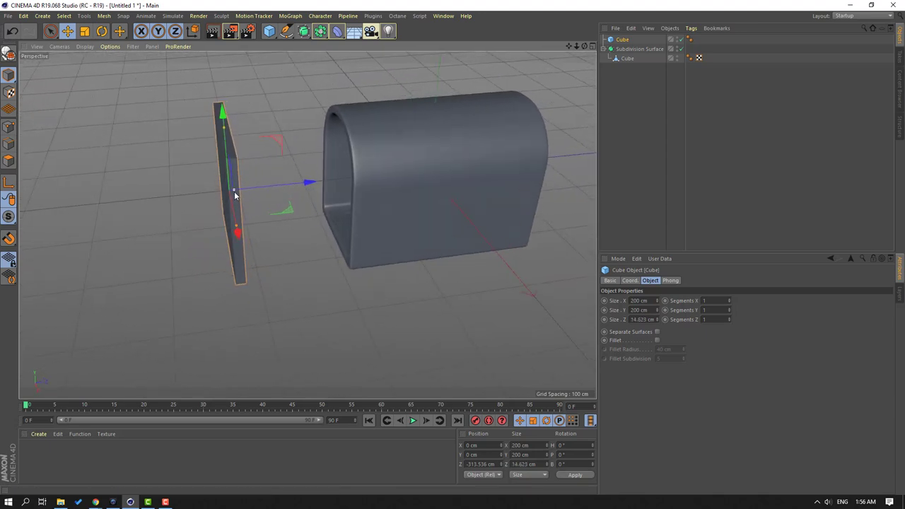
scroll(197, 147, "up", 4)
left_click_drag(119, 219, 176, 207, "alt")
- Display the perspective view with Gouraud Shading (Lines) so the mesh edges are drawn
left_click(84, 46)
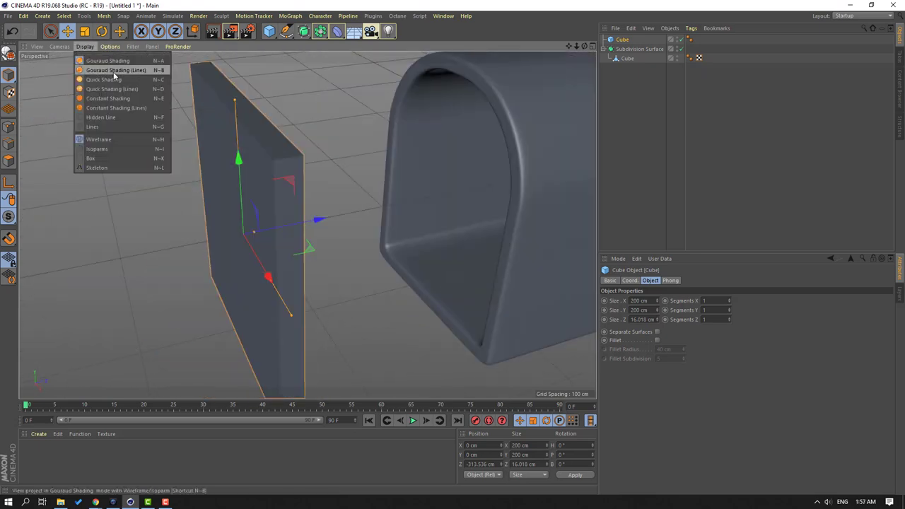
left_click(131, 71)
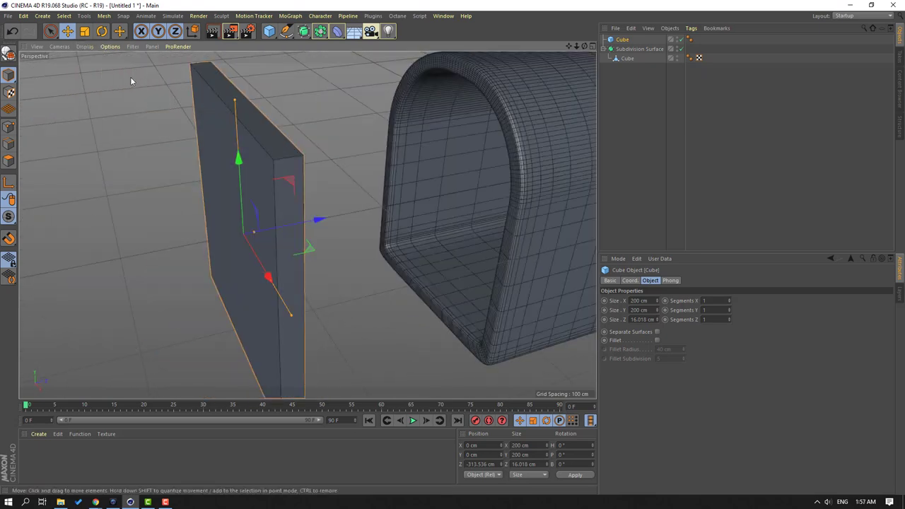
scroll(157, 155, "down", 2)
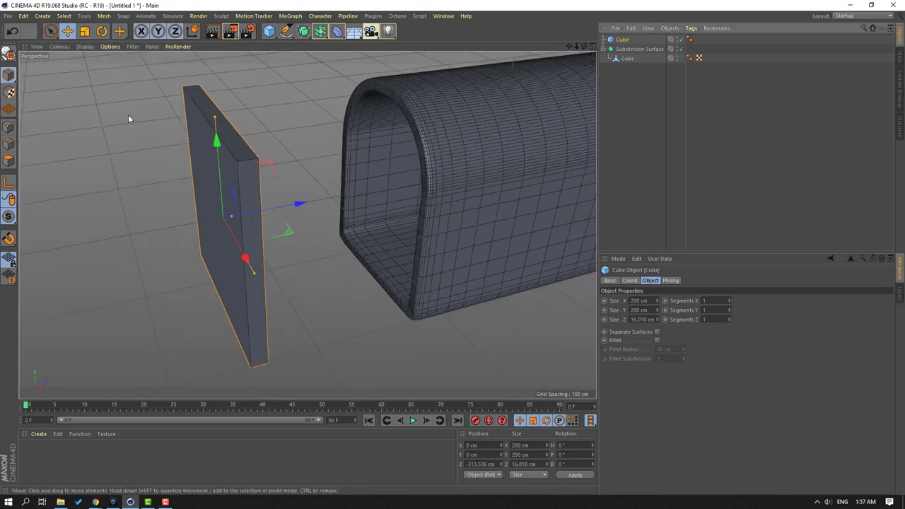
- Make the thin panel editable and select the two short edges at its top corners
left_click(9, 56)
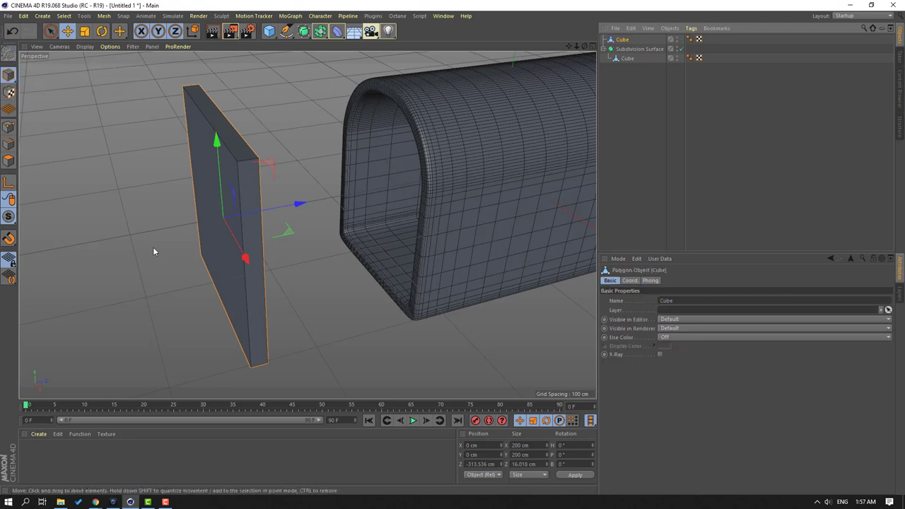
left_click(8, 144)
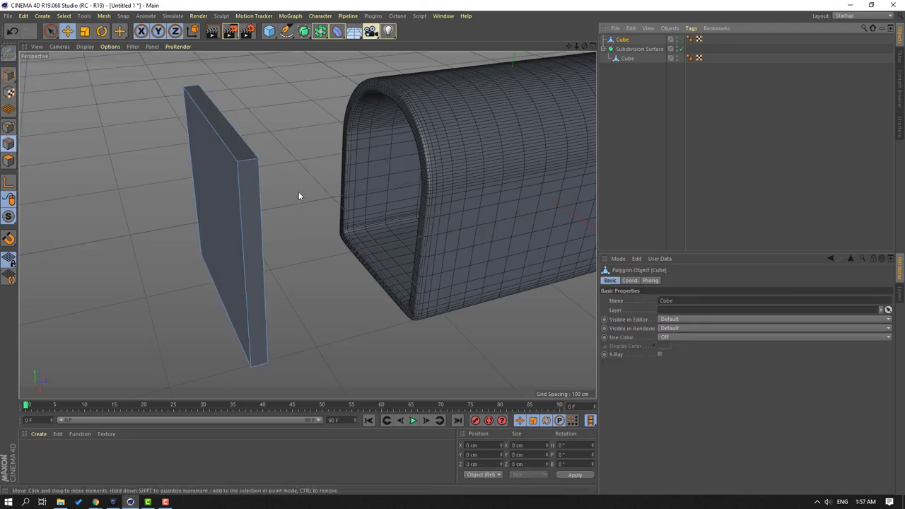
left_click(243, 162)
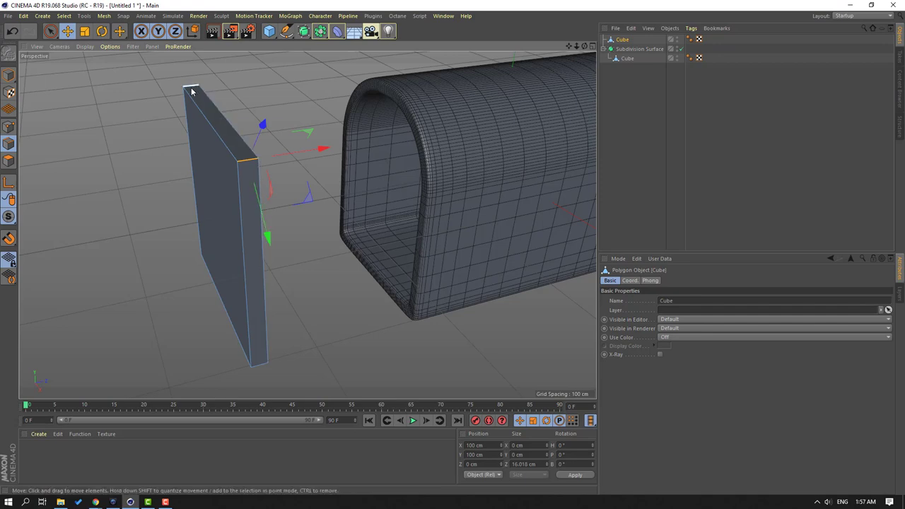
left_click_drag(309, 277, 86, 197, "alt")
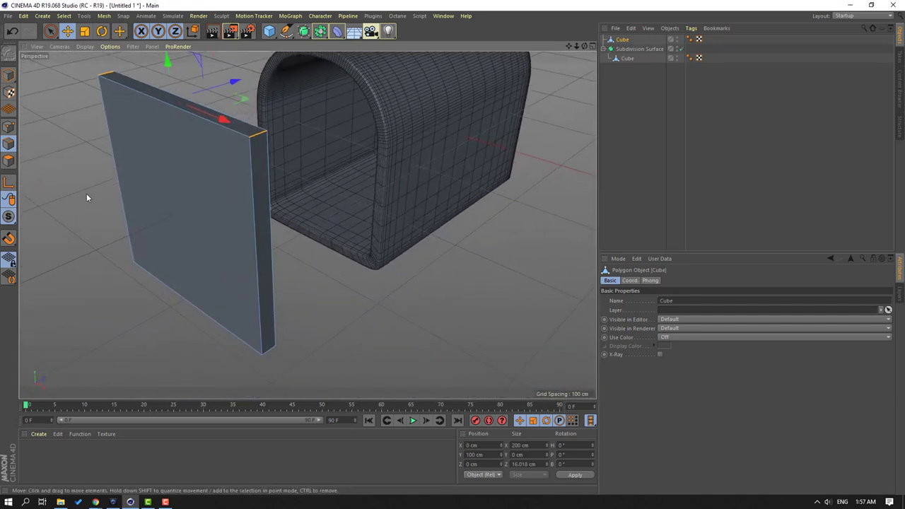
- Bevel the two selected top corner edges by about 93.2 cm to round the panel into an arch
right_click(60, 146)
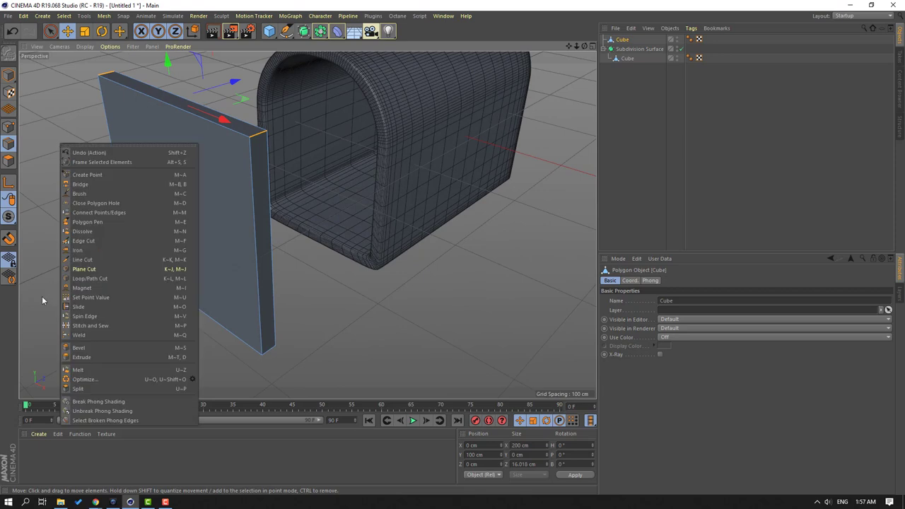
left_click(79, 347)
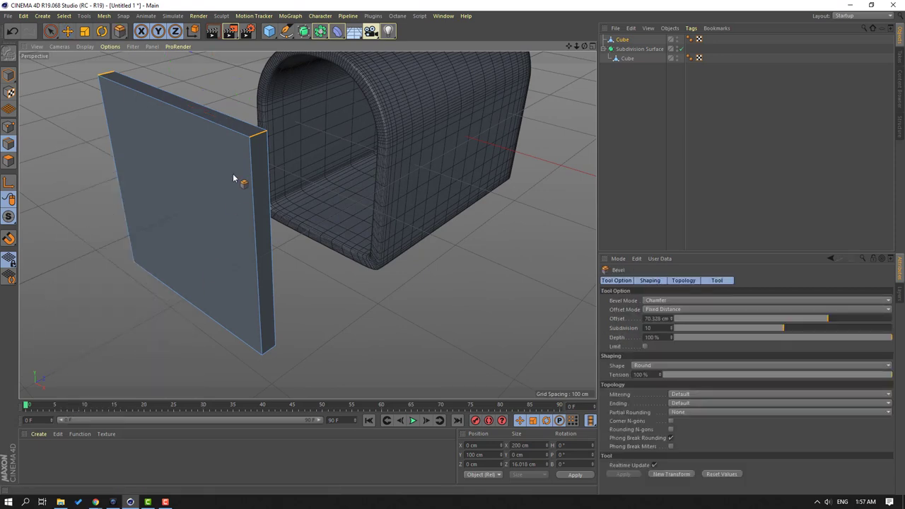
scroll(240, 173, "up", 4)
scroll(246, 166, "down", 3)
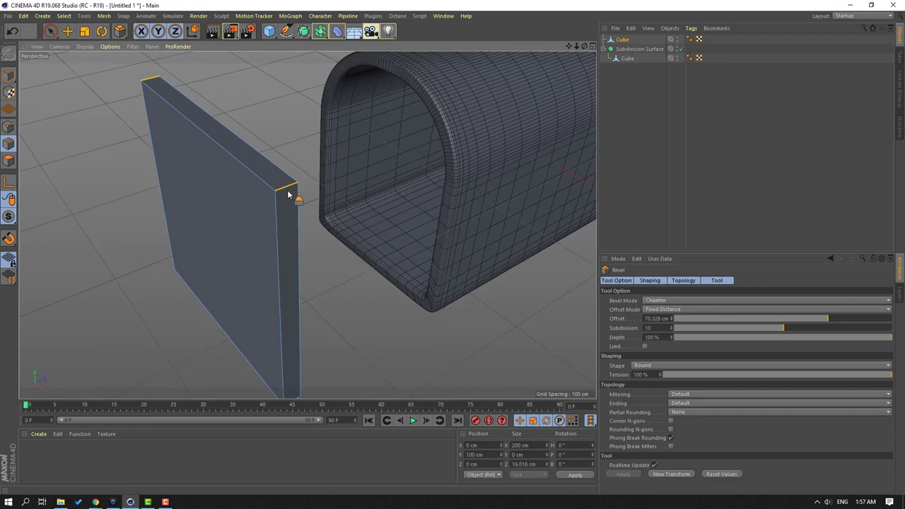
left_click_drag(286, 191, 140, 212)
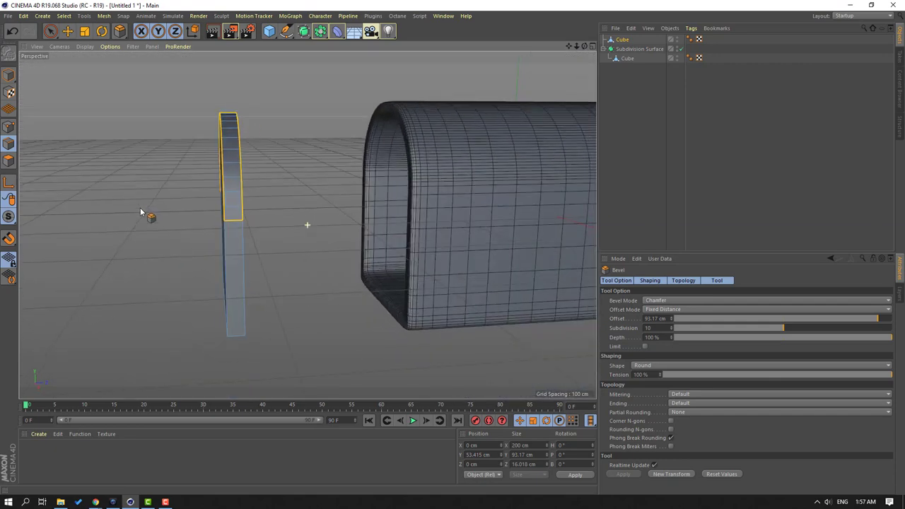
- Select the panel's shell-side points in the Right view and move them along Z to thin it to about 8 cm
left_click(9, 128)
left_click(51, 33)
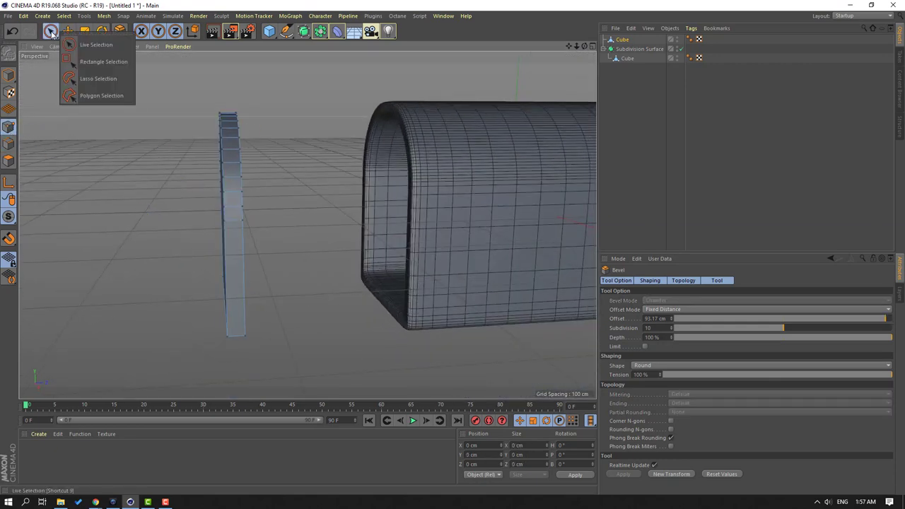
left_click(86, 66)
left_click_drag(210, 202, 178, 202, "alt")
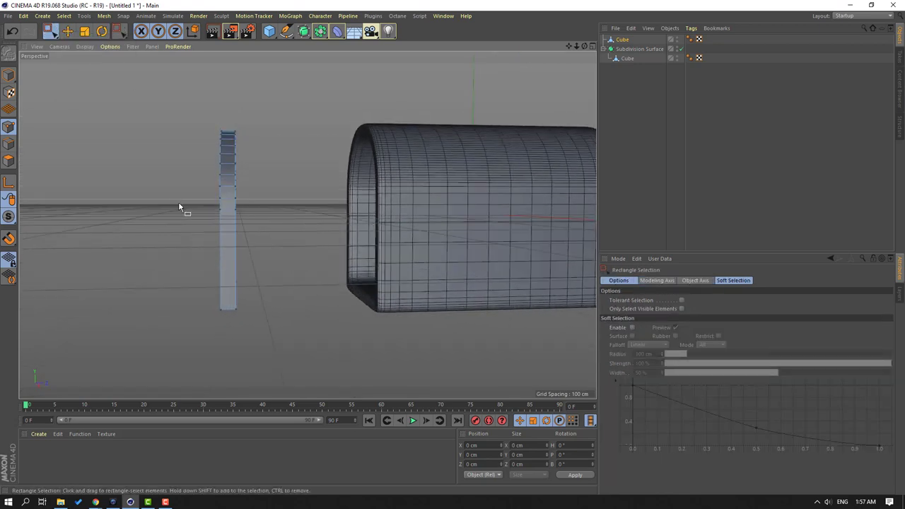
left_click(592, 45)
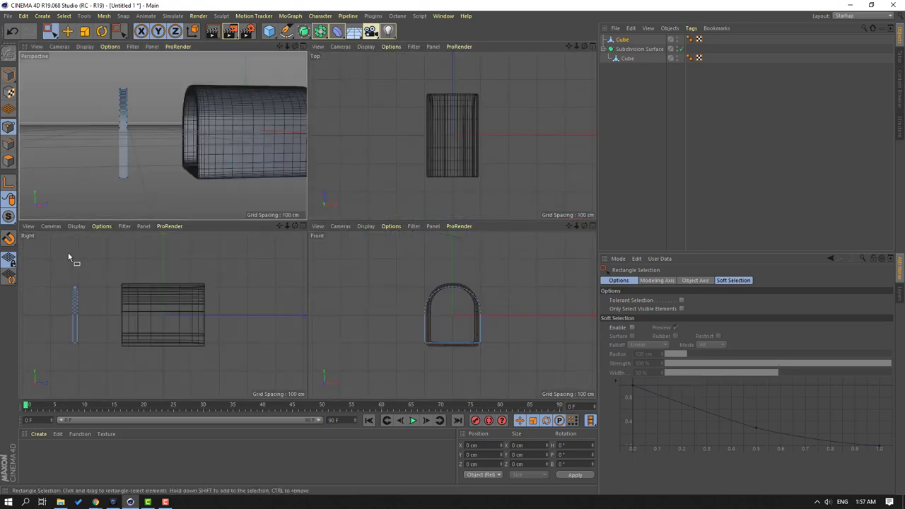
middle_click(69, 257)
scroll(141, 178, "up", 10)
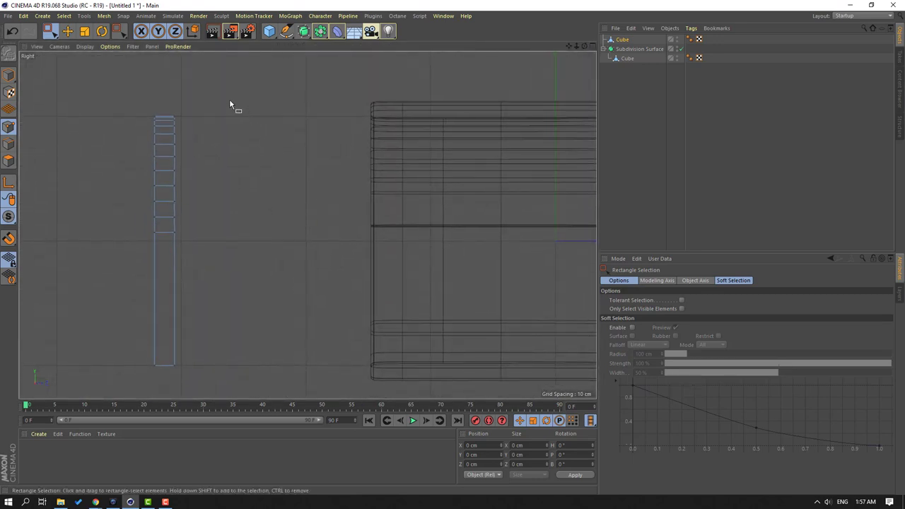
left_click_drag(232, 91, 187, 364)
left_click_drag(236, 249, 224, 246)
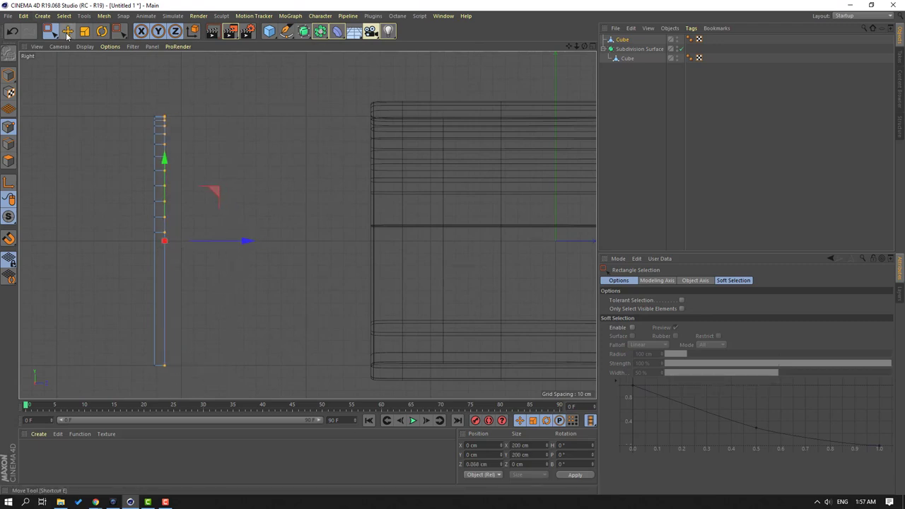
- Return to Model mode with the Move tool and orbit the perspective view to the panel's shell-facing side
left_click(67, 32)
left_click(9, 74)
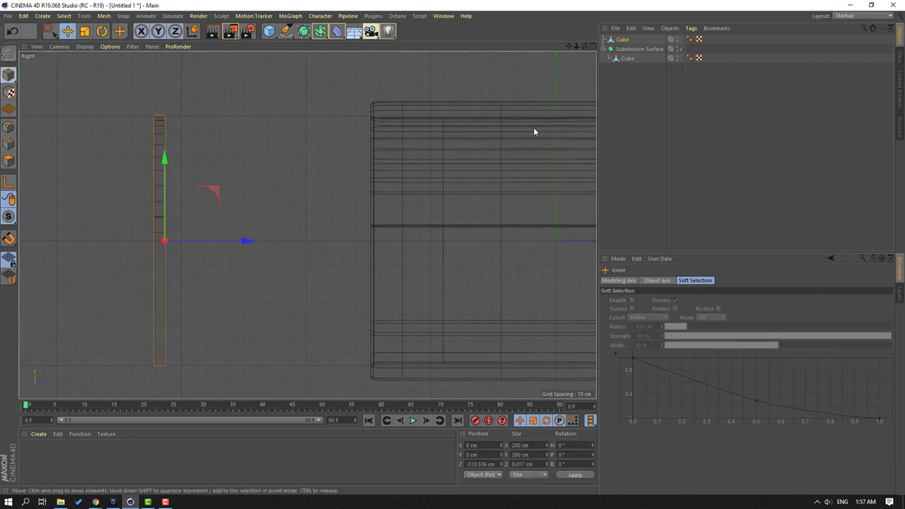
left_click(593, 46)
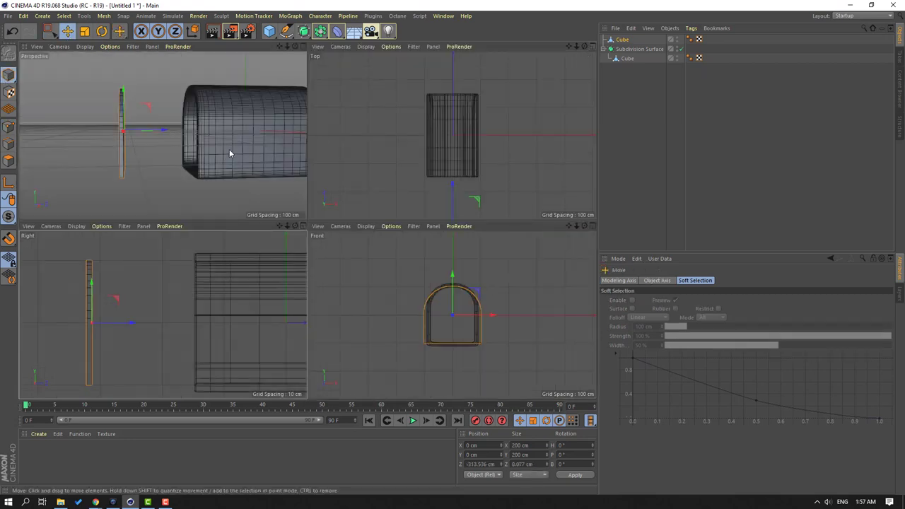
middle_click(77, 85)
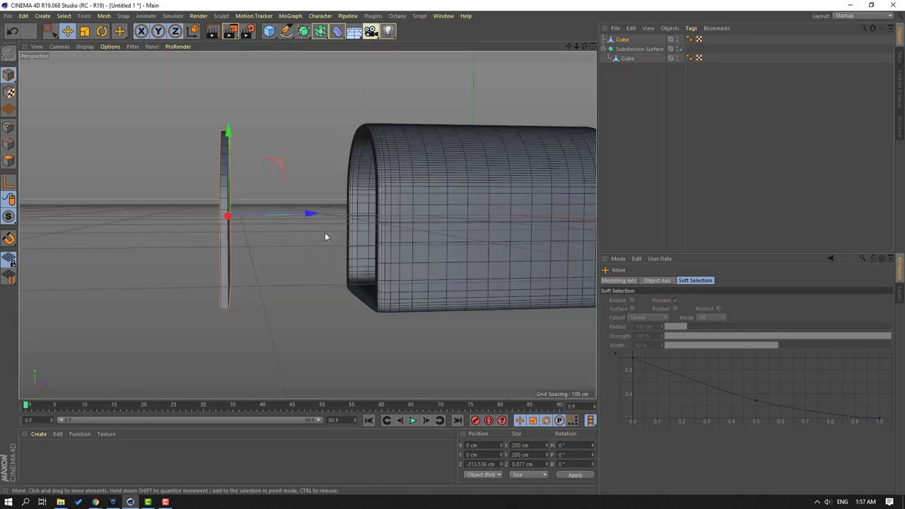
left_click_drag(106, 173, 142, 211, "alt")
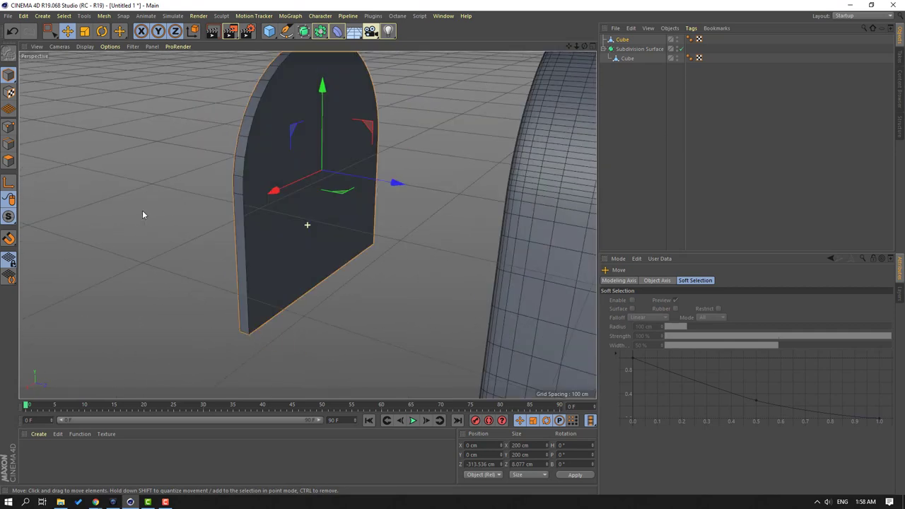
- Select the panel's large shell-facing polygon and inset it by about 8.1 cm with Extrude Inner
left_click(9, 160)
left_click_drag(304, 226, 296, 225, "alt")
left_click(371, 203)
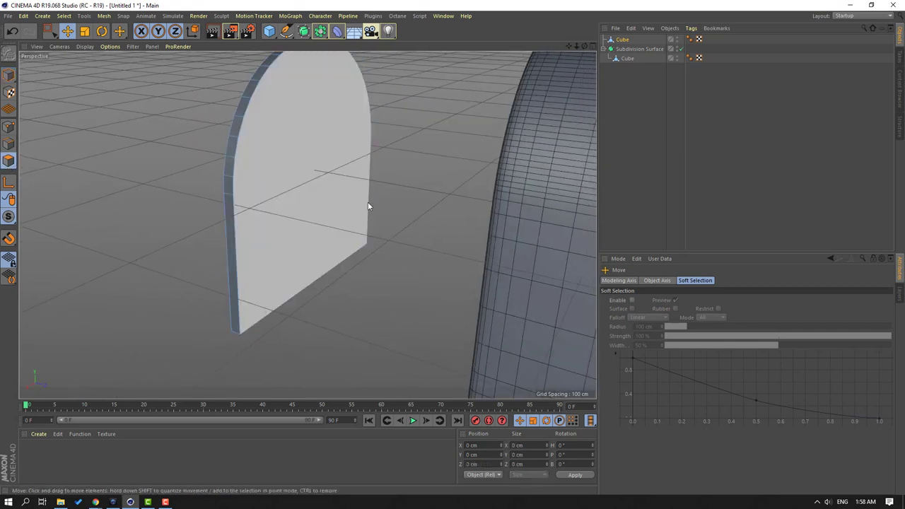
mouse_move(301, 124)
left_mouse_down("alt")
mouse_move(394, 139)
mouse_move(301, 117)
left_mouse_up("alt")
left_click(332, 140)
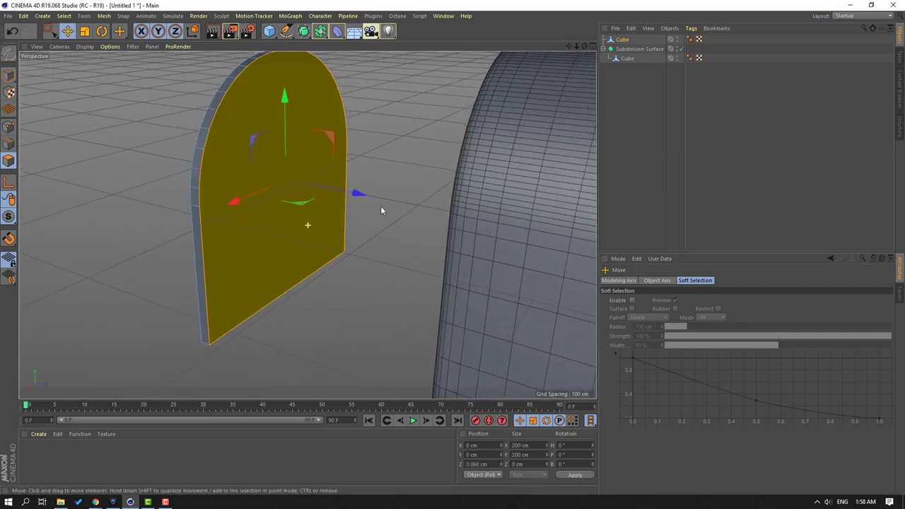
left_click_drag(383, 208, 165, 254, "alt")
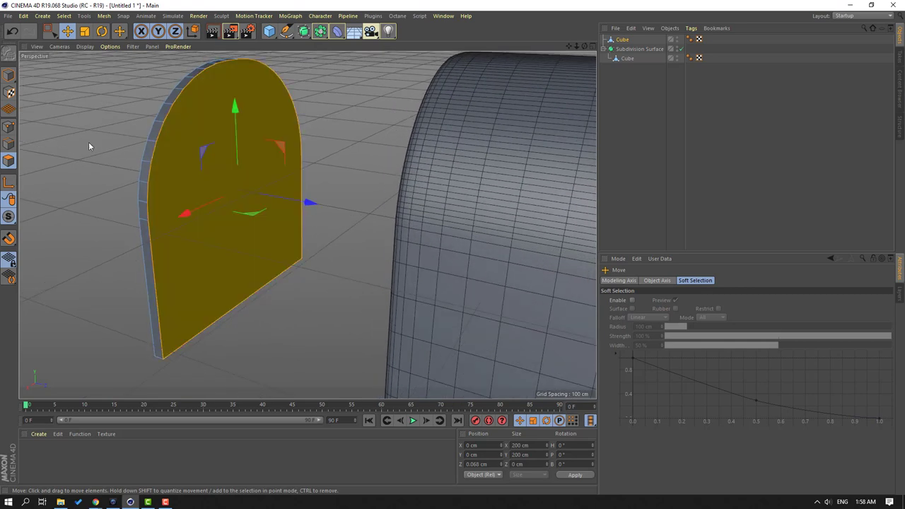
right_click(67, 130)
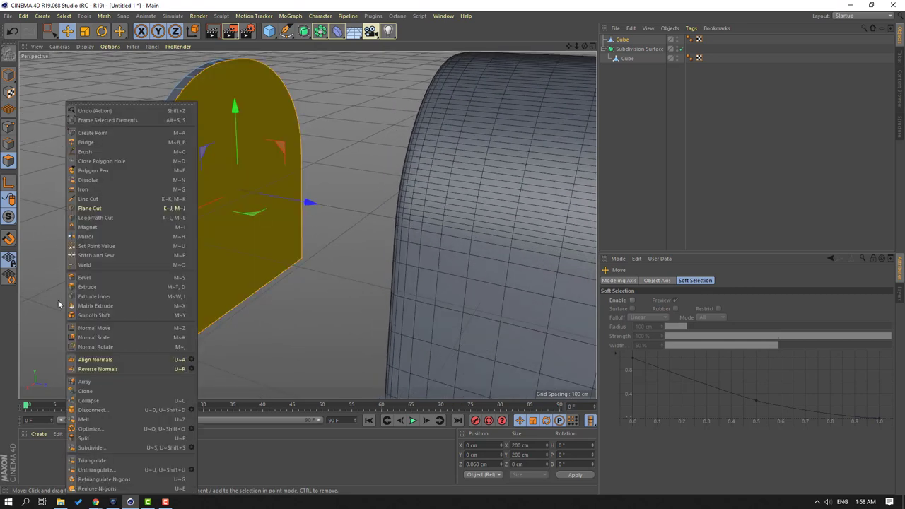
left_click(106, 302)
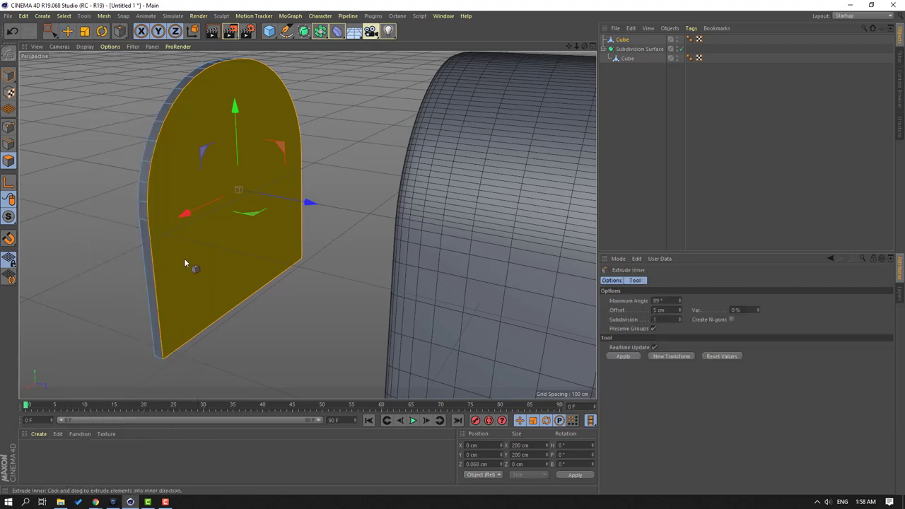
left_click_drag(183, 258, 180, 161, "alt")
left_click_drag(192, 107, 158, 107)
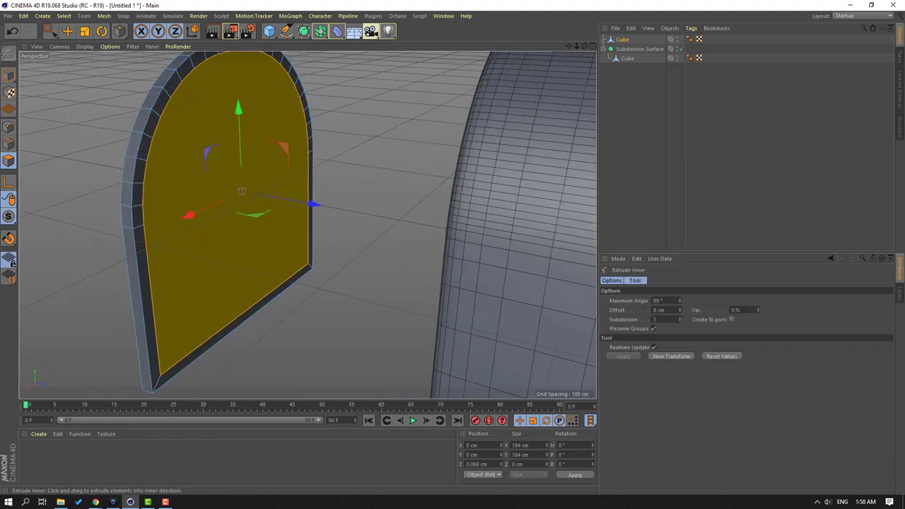
left_click_drag(131, 177, 87, 182, "alt")
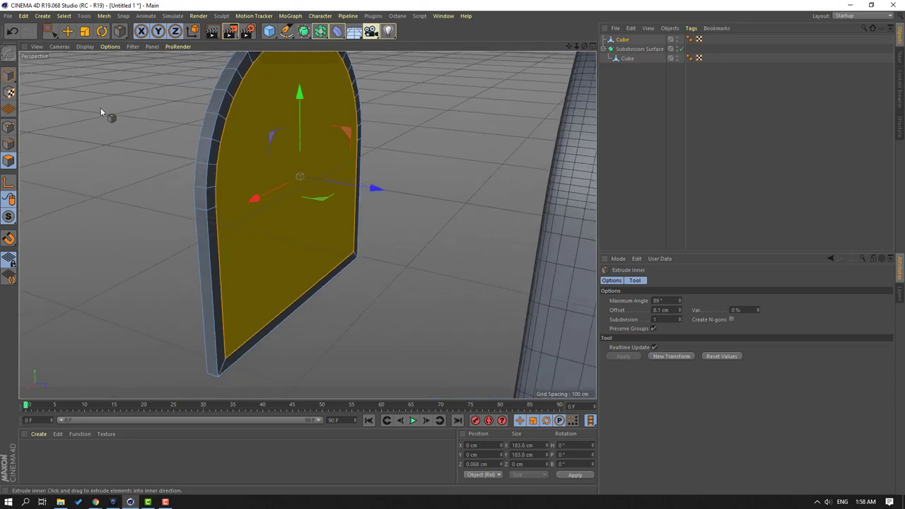
- Extrude the inset face inward by about -7.1 cm with Create Caps disabled, and inspect the recessed panel from both sides
right_click(74, 194)
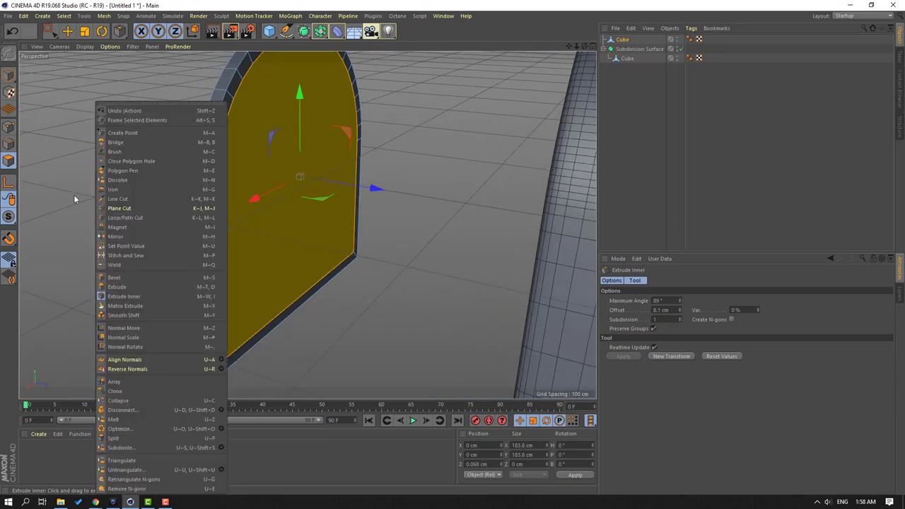
left_click(117, 287)
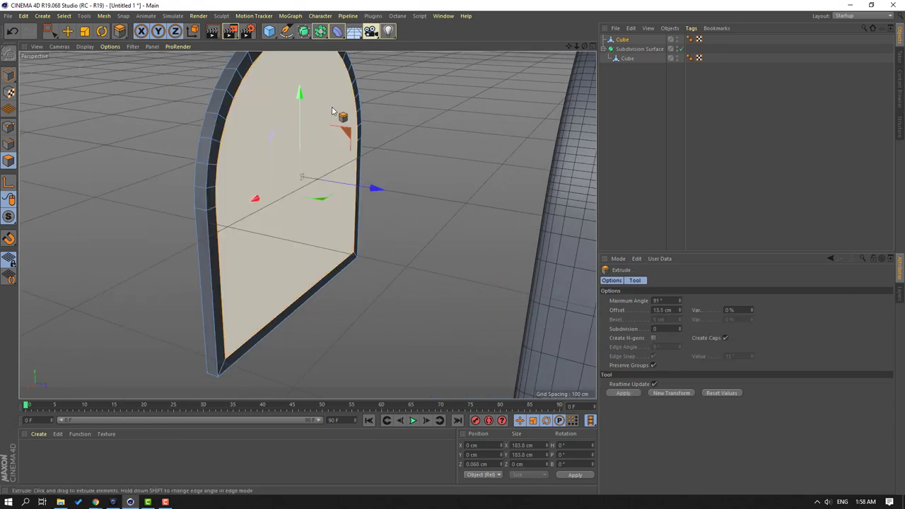
mouse_move(336, 94)
left_mouse_down()
mouse_move(326, 94)
mouse_move(350, 94)
left_mouse_up()
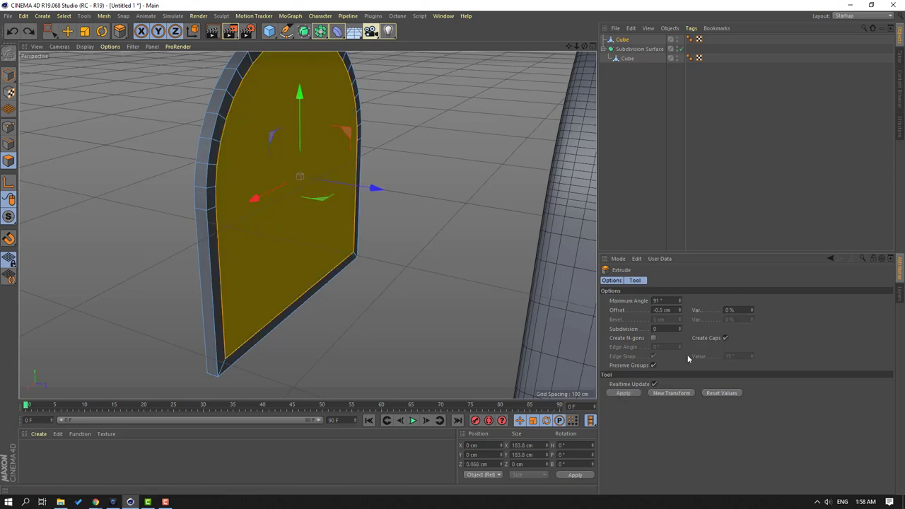
left_click(724, 339)
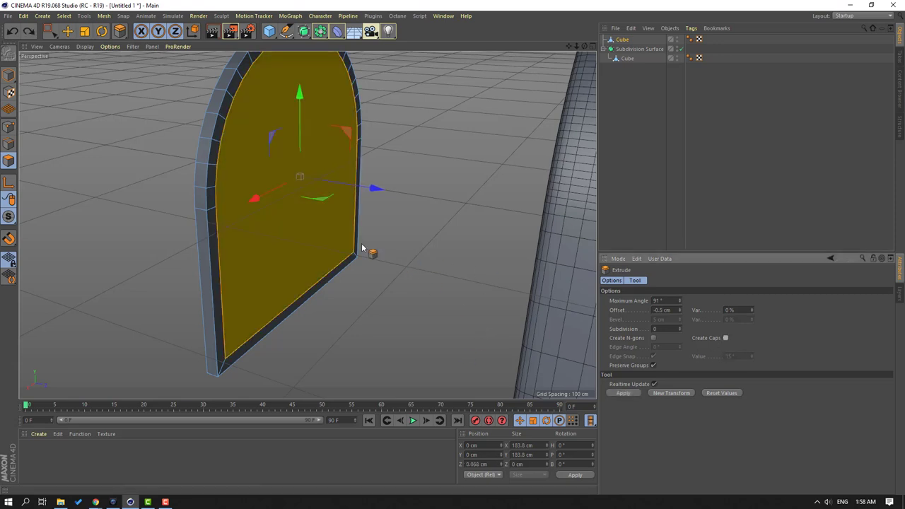
scroll(365, 250, "up", 3)
left_click_drag(337, 85, 309, 85)
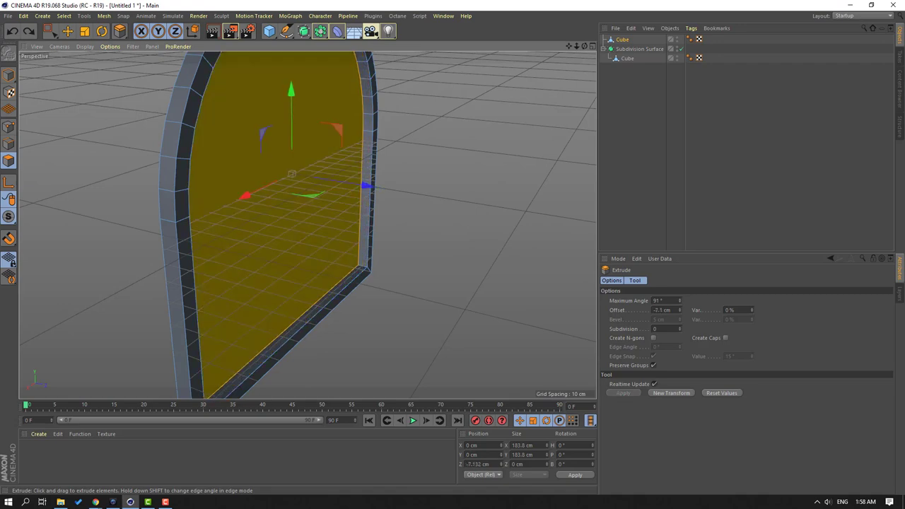
right_click_drag(225, 167, 103, 198, "alt")
left_click_drag(103, 197, 212, 177, "alt")
right_click_drag(212, 177, 160, 195, "alt")
left_click_drag(161, 196, 307, 93, "alt")
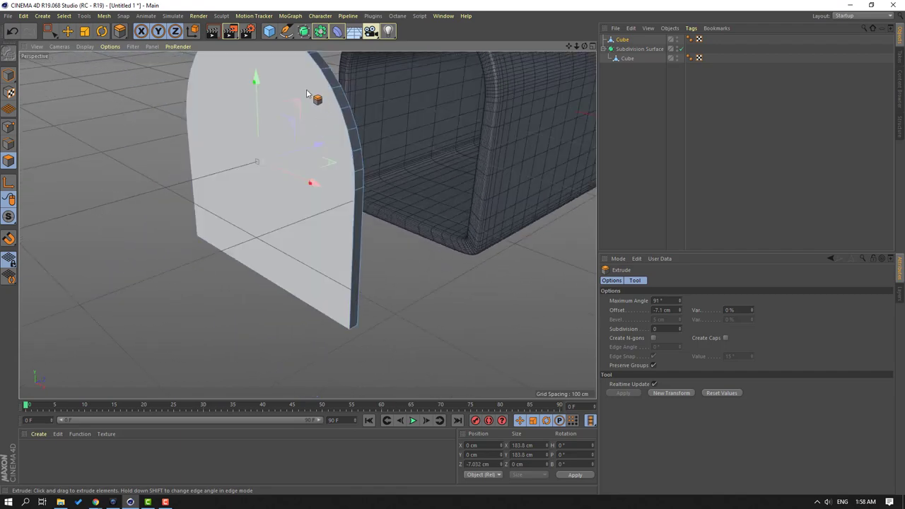
- Inset the panel's large outward-facing polygon by about 7.6 cm with Extrude Inner
left_click_drag(240, 251, 100, 146, "alt")
right_click(92, 133)
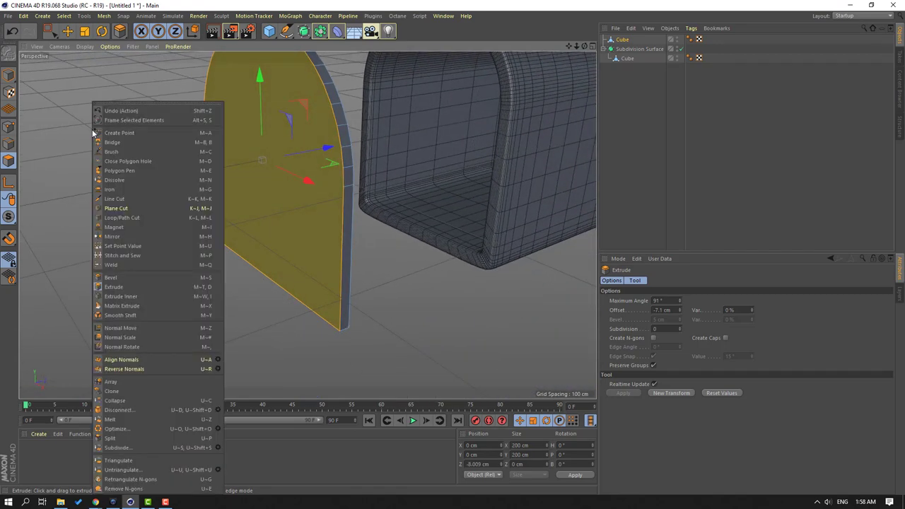
left_click(117, 297)
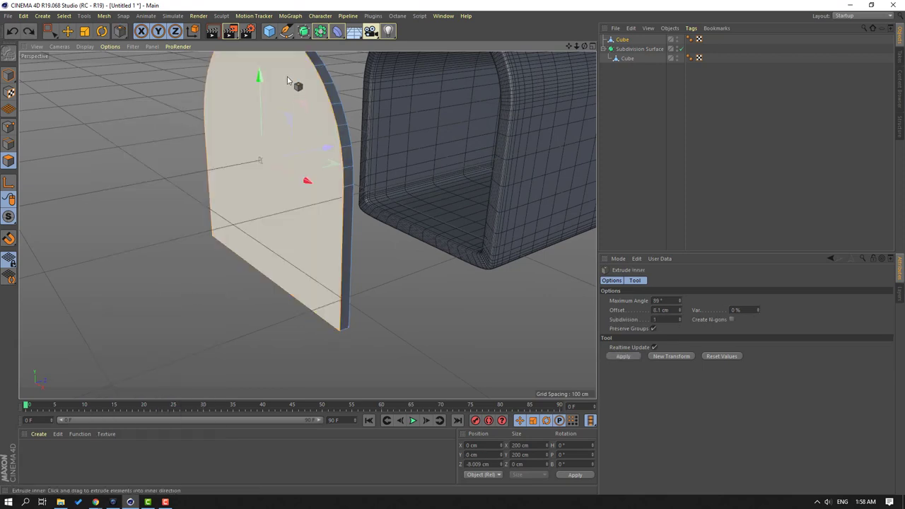
left_click_drag(287, 77, 324, 78)
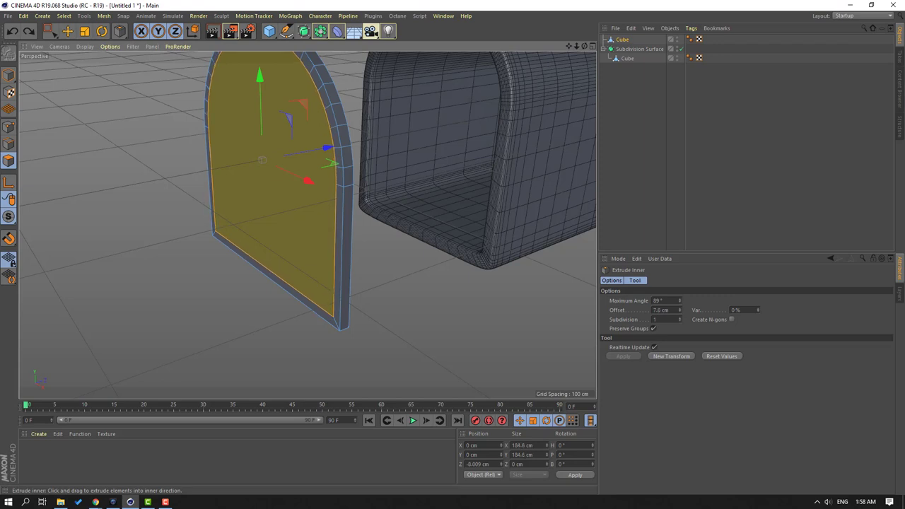
- Extrude the inset outer face outward until the panel is about 15.4 cm deep, and inspect the raised panel
right_click(97, 104)
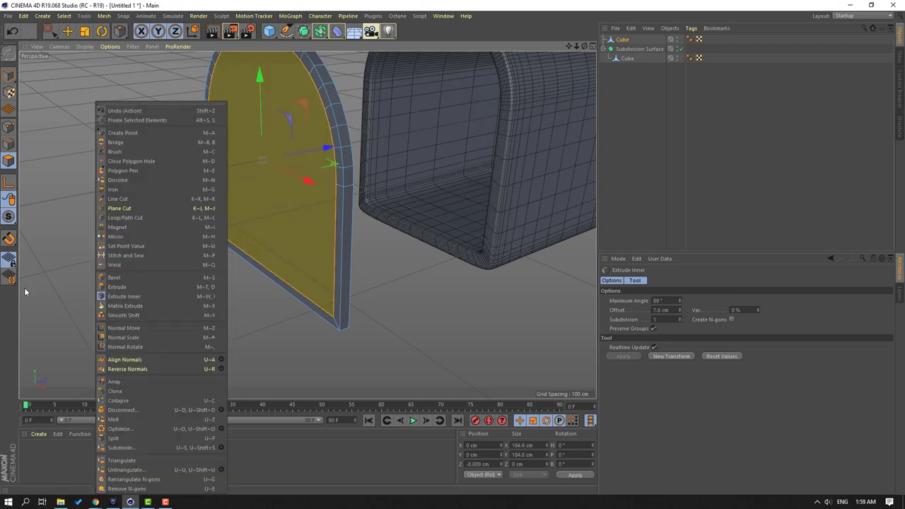
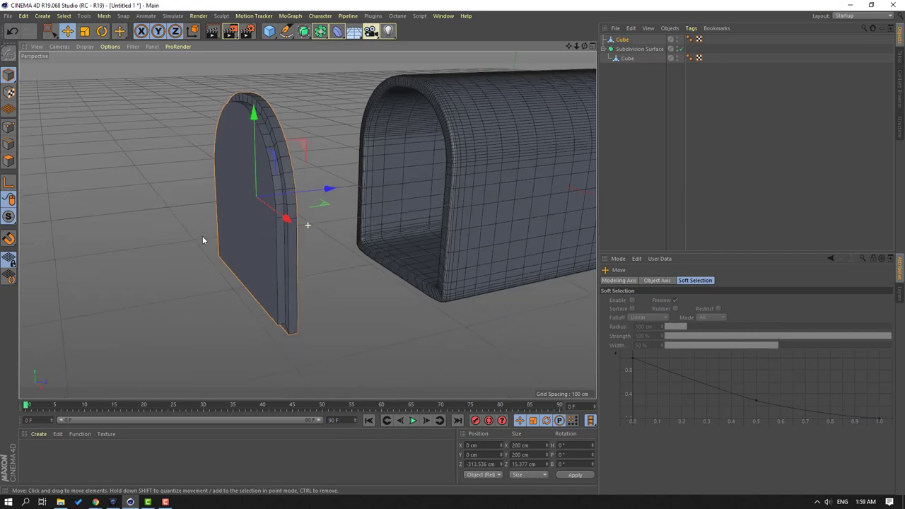
left_click(90, 176)
left_click_drag(191, 205, 234, 193, "alt")
left_click(604, 40)
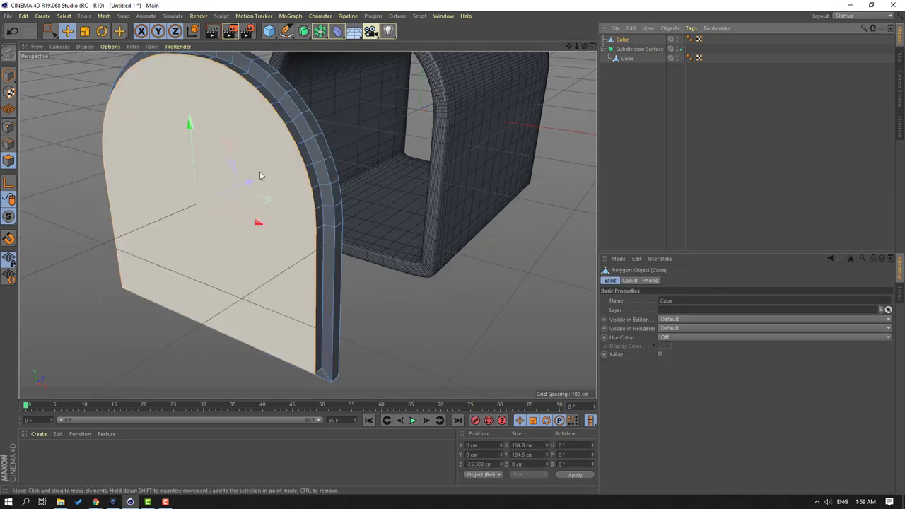
- Inset the raised outer face repeatedly with Extrude Inner, forming concentric rings down to a centre polygon about 15.2 cm wide
middle_click_drag(122, 246, 169, 206, "alt")
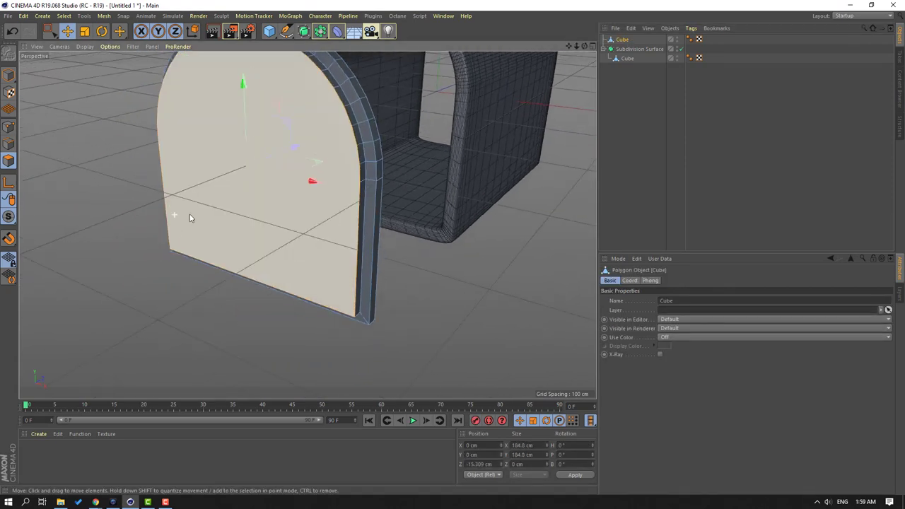
left_click_drag(195, 218, 177, 237, "alt")
right_click(97, 129)
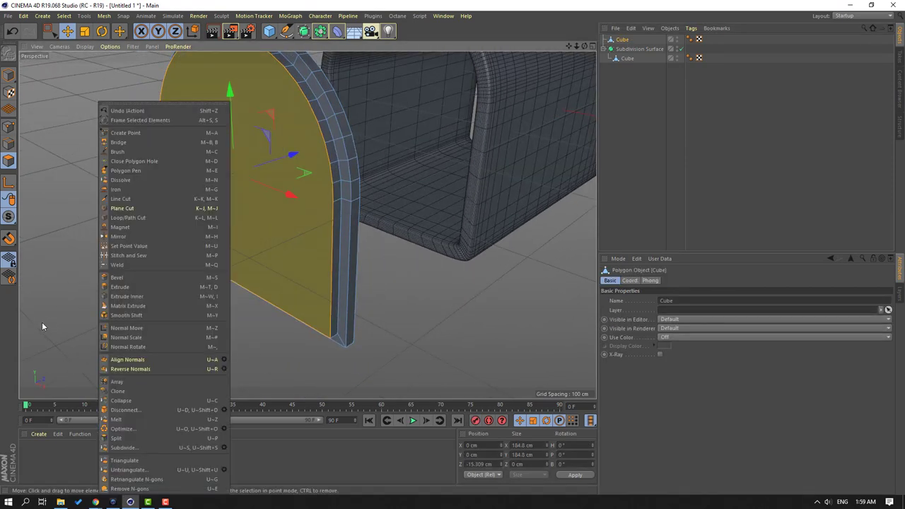
left_click(142, 296)
mouse_move(142, 296)
left_mouse_down("alt")
mouse_move(303, 259)
mouse_move(343, 203)
mouse_move(320, 112)
left_mouse_up("alt")
left_click_drag(141, 190, 338, 86)
middle_click_drag(337, 85, 336, 99, "alt")
mouse_move(375, 138)
left_mouse_down("alt")
mouse_move(331, 134)
mouse_move(381, 135)
left_mouse_up("alt")
left_click_drag(281, 103, 228, 161)
scroll(253, 146, "up", 3)
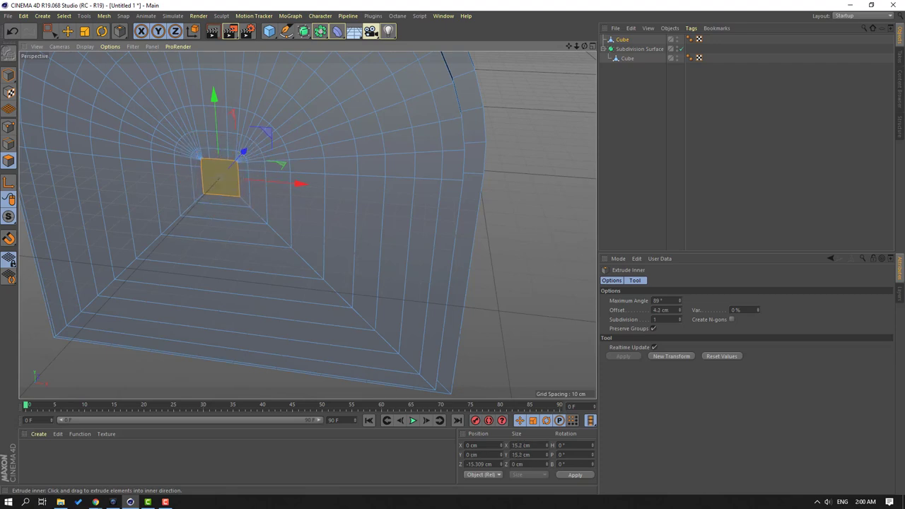
- Select the recessed shell-side face and inset it repeatedly with Extrude Inner down to a centre polygon about 18.6 cm wide
scroll(301, 210, "down", 3)
left_click_drag(301, 212, 191, 216, "alt")
left_click(330, 236)
left_click_drag(134, 203, 113, 224, "alt")
left_click_drag(350, 186, 343, 178, "alt")
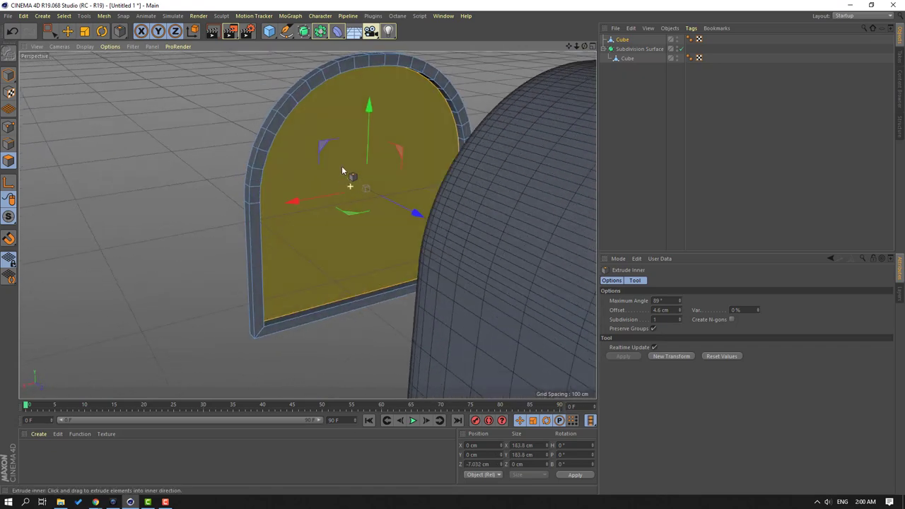
left_click_drag(326, 106, 421, 100)
scroll(342, 176, "up", 3)
left_click_drag(307, 181, 336, 168, "alt")
left_click_drag(345, 111, 369, 184)
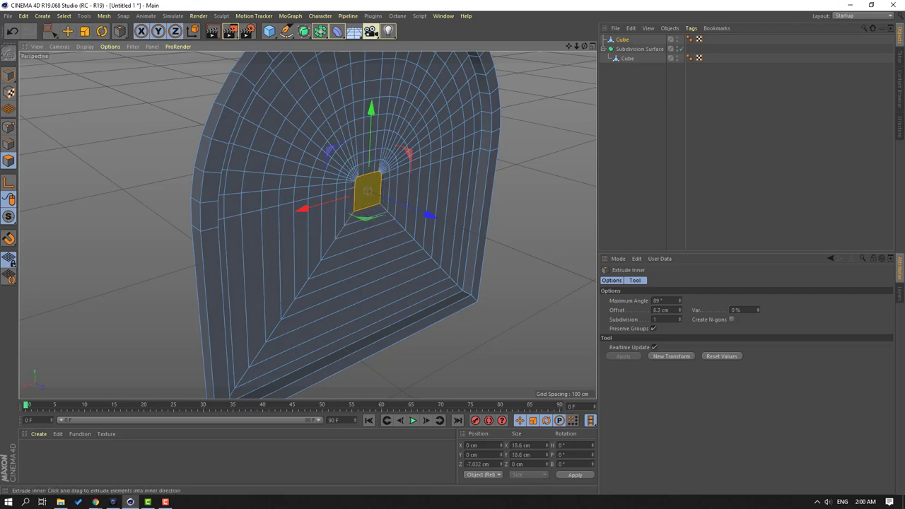
- In Edge mode, add a Loop/Path Cut around the narrow band beside the step on the panel's outer edge
right_click_drag(339, 191, 218, 195, "alt")
left_click_drag(218, 195, 304, 193, "alt")
left_click(10, 145)
left_click(68, 33)
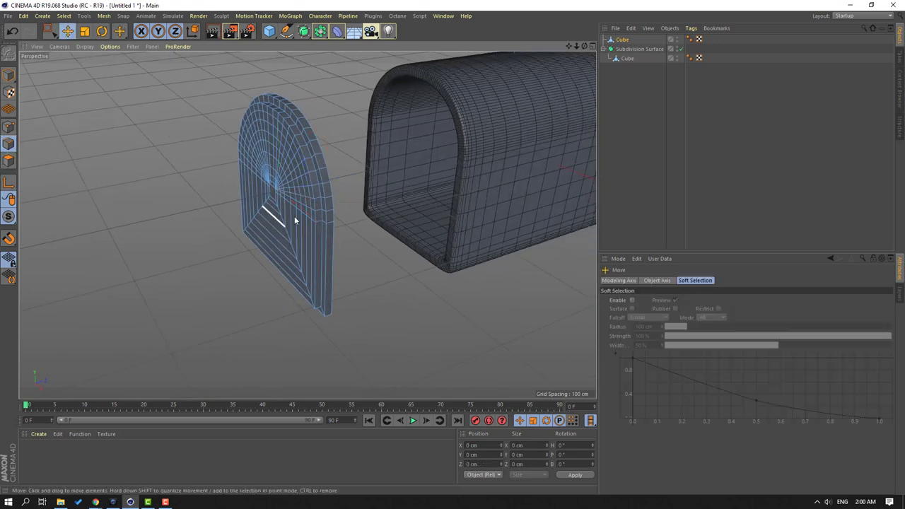
scroll(276, 222, "up", 4)
right_click(98, 180)
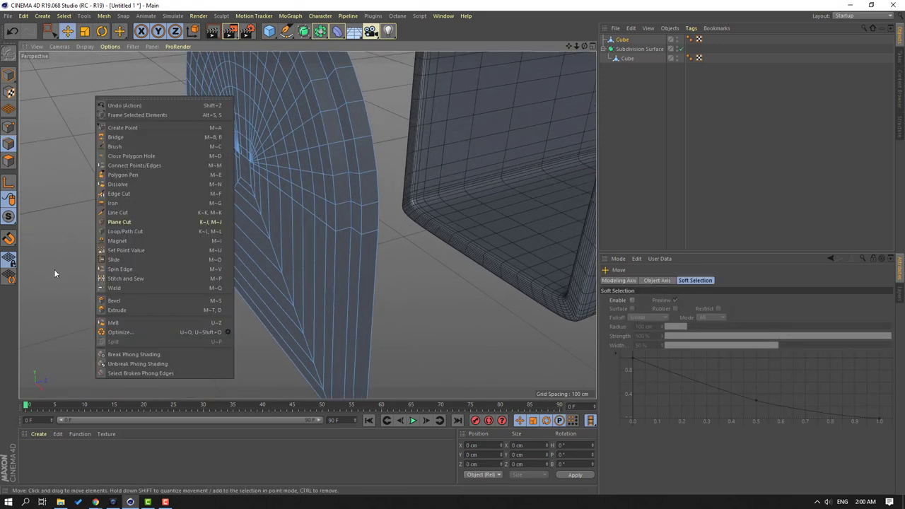
left_click(139, 232)
left_click_drag(418, 228, 189, 149, "alt")
left_click_drag(230, 234, 252, 254, "alt")
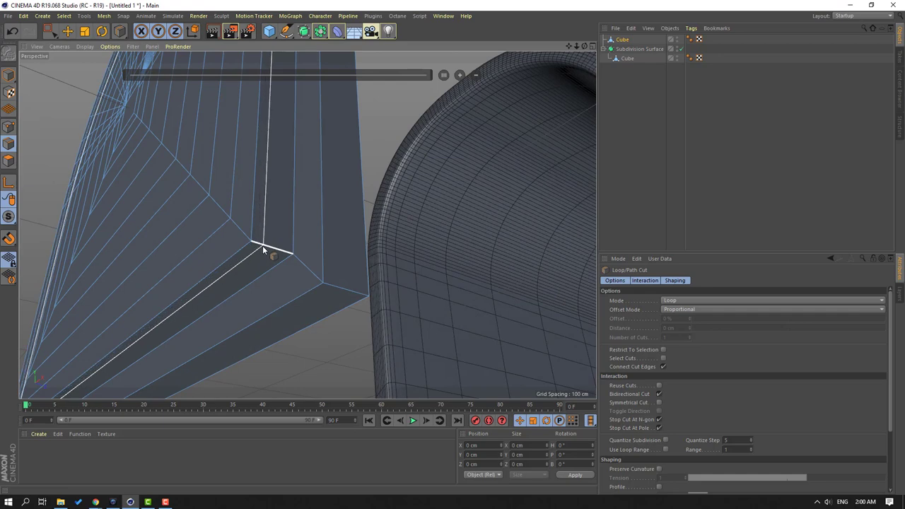
left_click(262, 245)
- Add further loop cuts around the remaining narrow bands of the panel's stepped rim, including one at about 59.6 %
left_click_drag(282, 252, 293, 314)
left_click(311, 273)
left_click(336, 287)
left_click(341, 301)
left_click_drag(417, 263, 399, 342, "alt")
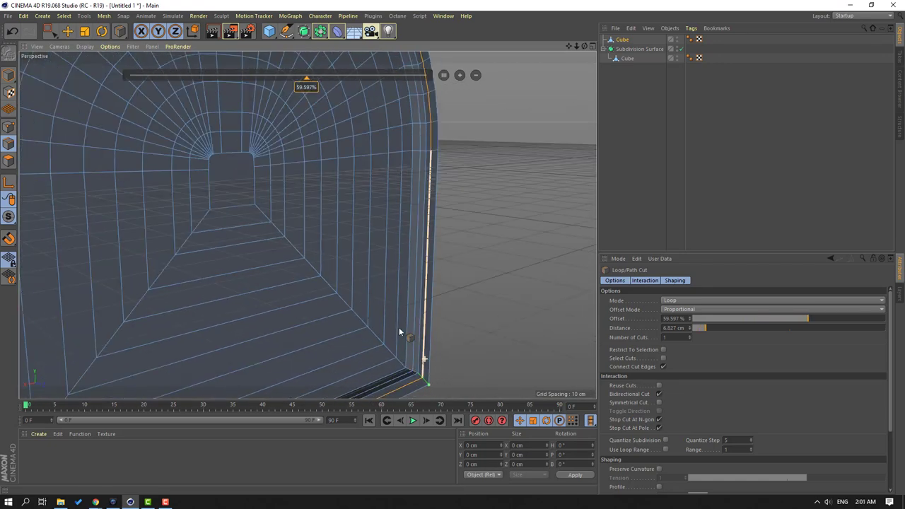
- Add loop cuts across the panel's straight sides near its lower corners, one at about 83 %, and return to Model mode with the Move tool
left_click_drag(412, 259, 185, 241, "alt")
left_click(169, 245)
left_click_drag(311, 277, 385, 250, "alt")
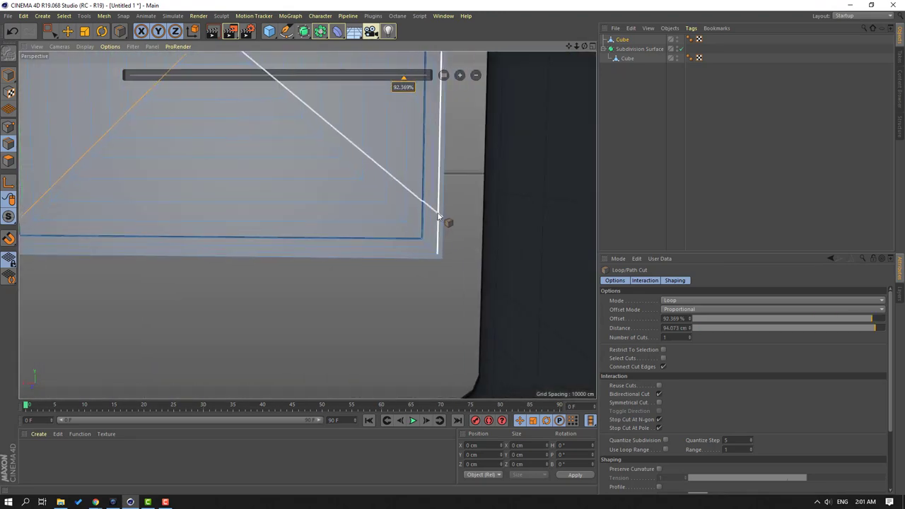
left_click(440, 216)
scroll(424, 255, "down", 2)
left_click_drag(156, 227, 191, 212, "alt")
left_click(9, 75)
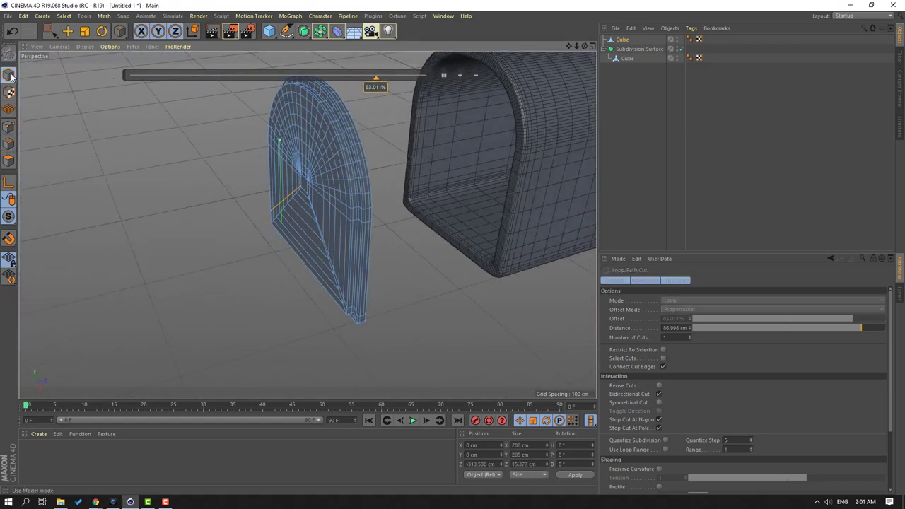
left_click(68, 32)
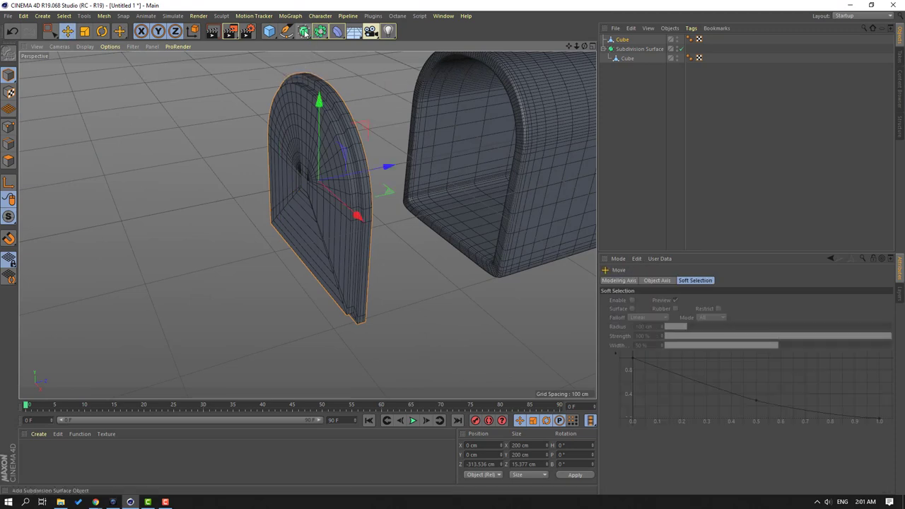
- Add a Subdivision Surface and make the front panel's Cube its child
left_click(305, 33)
left_click(348, 45)
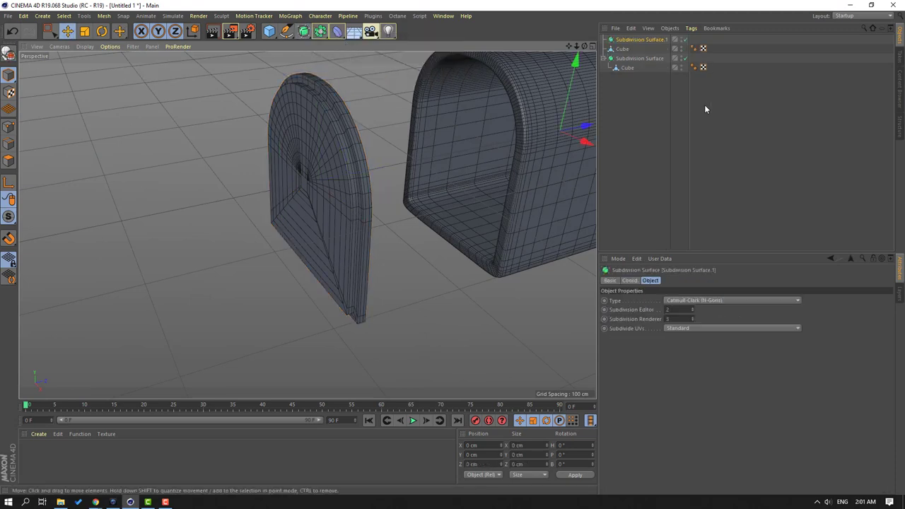
left_click(627, 49)
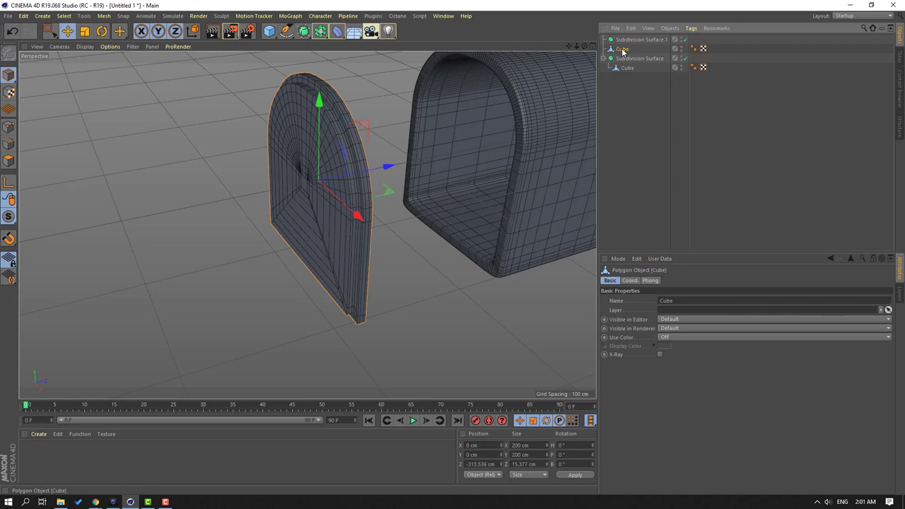
left_click_drag(654, 41, 650, 40)
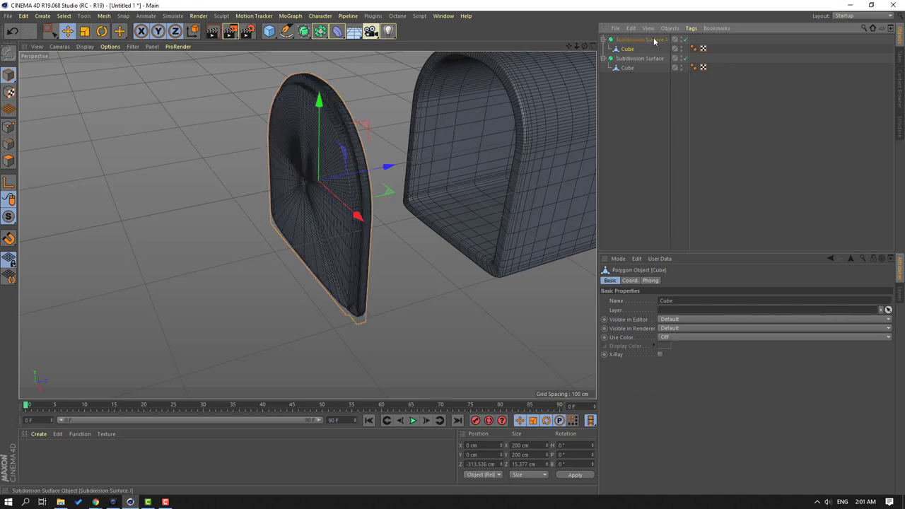
left_click(244, 200)
- Examine the smoothed panel's lower corners in Gouraud Shading and in Gouraud Shading (Lines)
left_click_drag(307, 225, 272, 168, "alt")
left_click(89, 47)
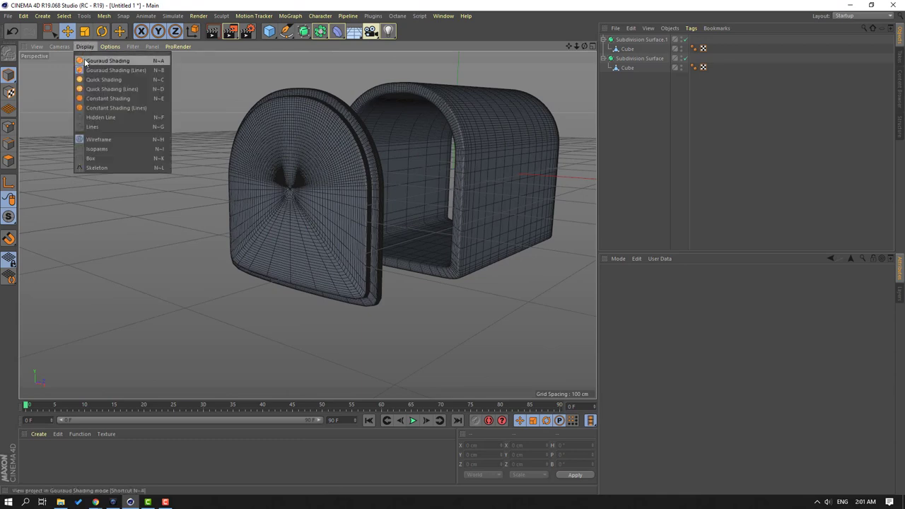
left_click(124, 64)
mouse_move(345, 236)
left_mouse_down("alt")
mouse_move(335, 234)
mouse_move(424, 200)
mouse_move(459, 226)
left_mouse_up("alt")
scroll(452, 231, "up", 3)
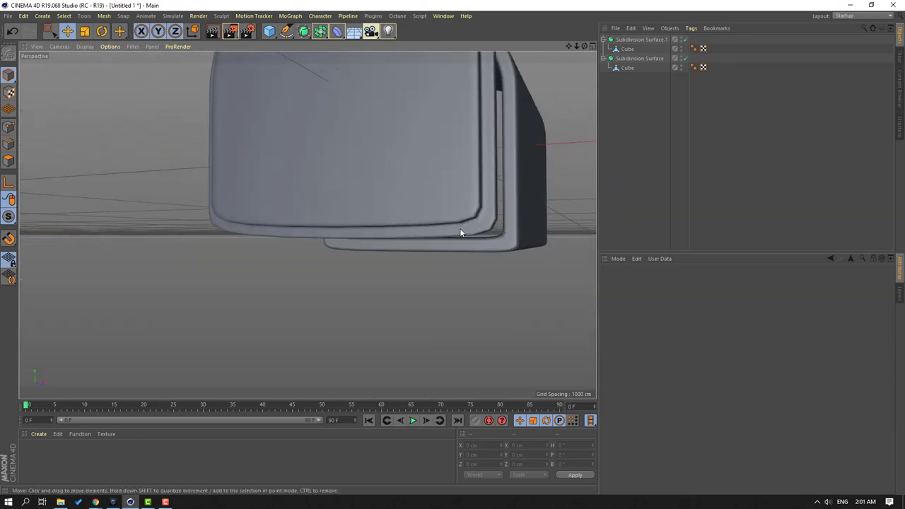
right_click_drag(408, 239, 472, 247, "alt")
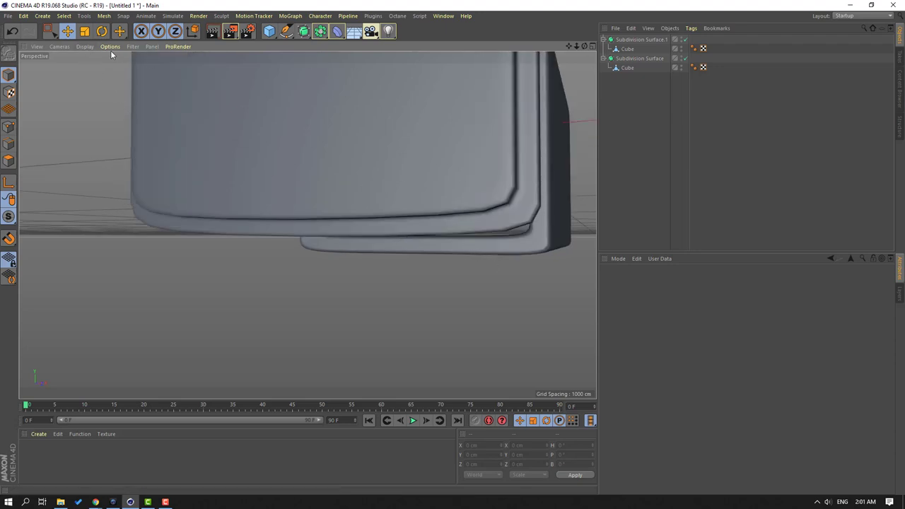
left_click(86, 46)
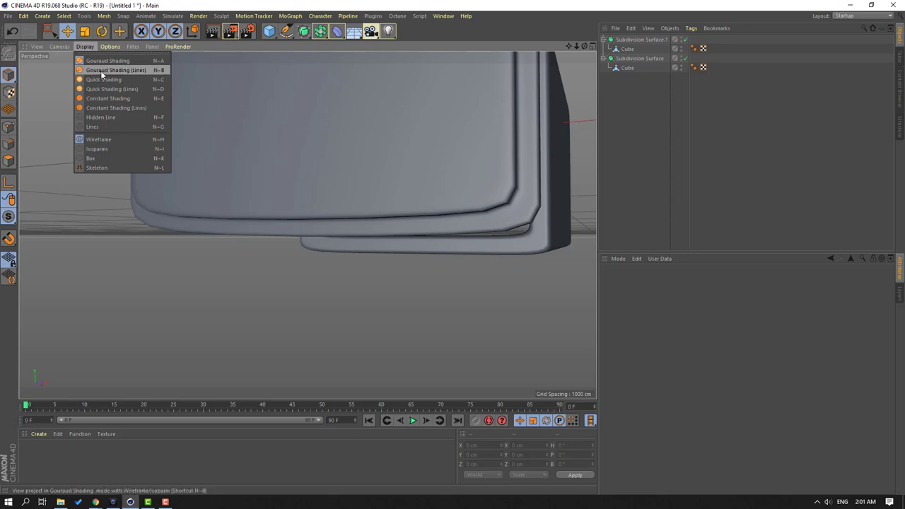
left_click(133, 70)
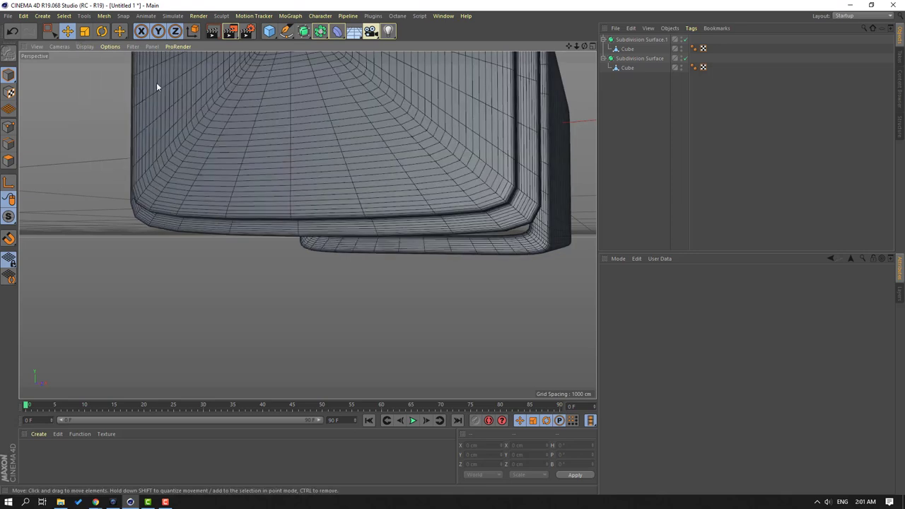
- Disable the panel's Subdivision Surface and add a loop cut across its bottom edge close to a corner, at about 3.5 %
left_click(684, 40)
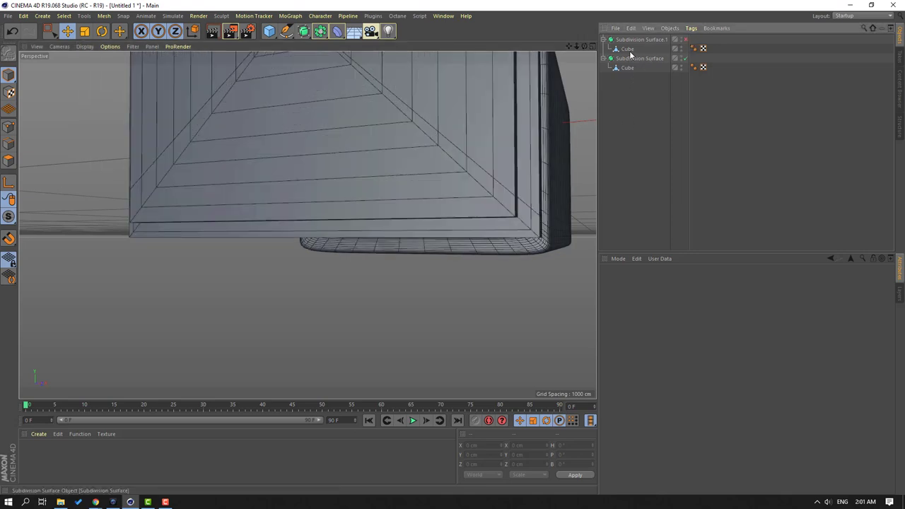
left_click(627, 49)
left_click_drag(430, 238, 409, 188, "alt")
left_click(10, 145)
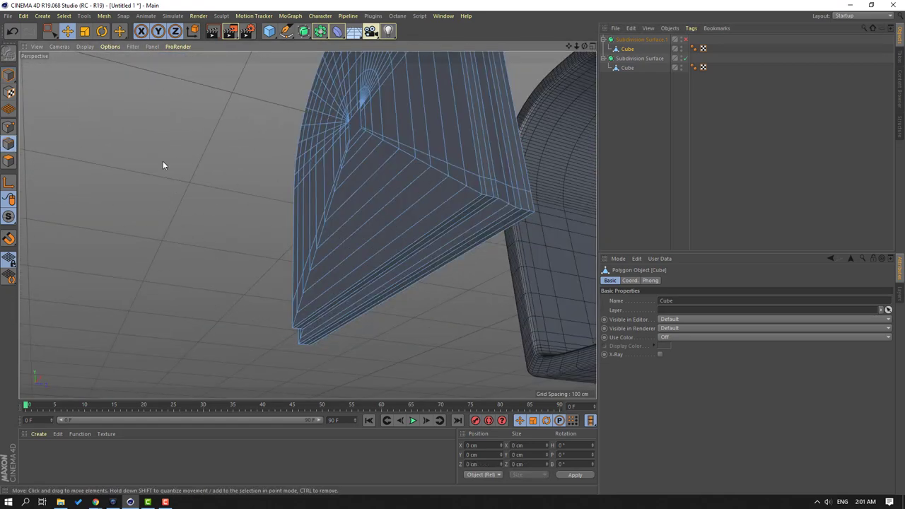
right_click(145, 132)
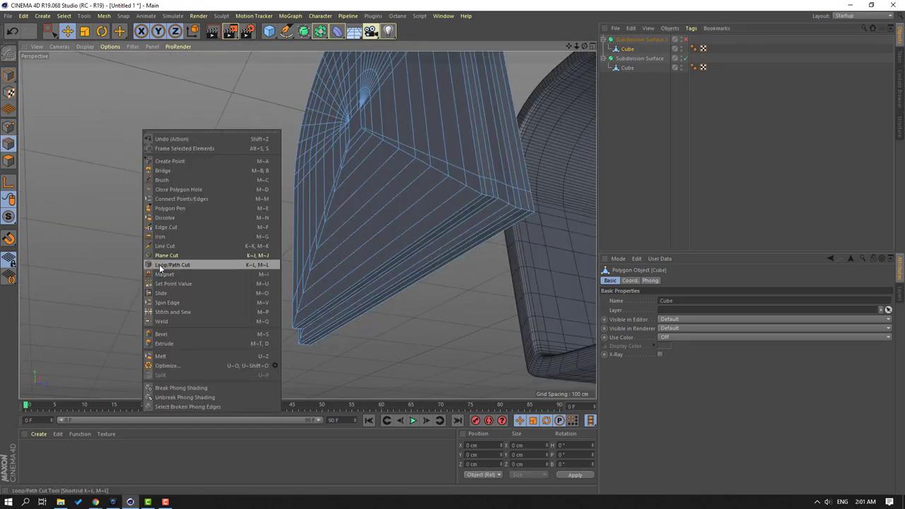
left_click(201, 264)
left_click_drag(382, 264, 210, 176, "alt")
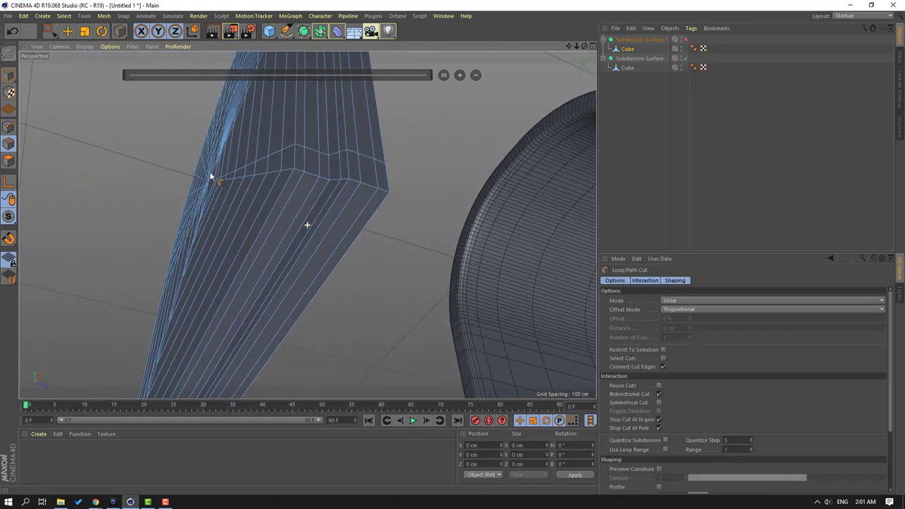
left_click(346, 218)
left_click_drag(347, 217, 511, 234, "alt")
left_click_drag(189, 272, 147, 162, "alt")
scroll(260, 226, "down", 1)
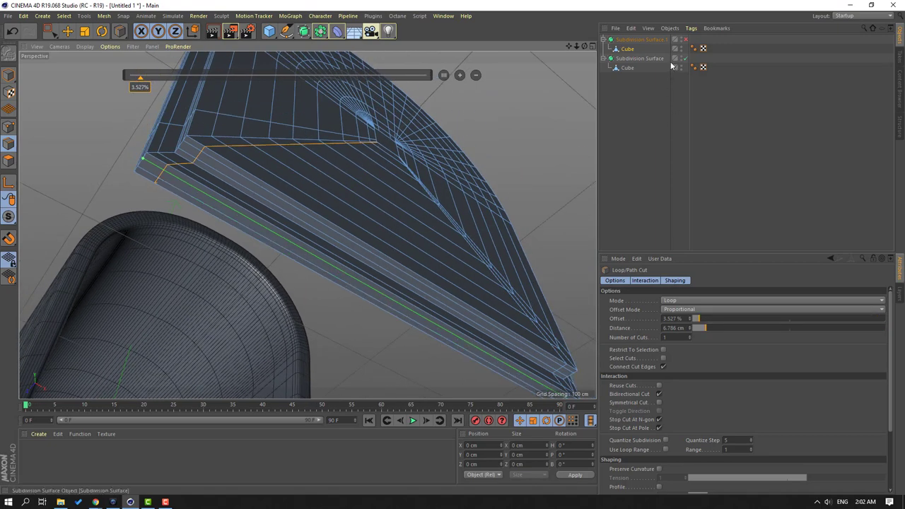
- Re-enable the panel's Subdivision Surface, add a loop cut around the outer rim at about 52.3 %, and return to Model mode
left_click(686, 40)
left_click_drag(360, 152, 485, 268, "alt")
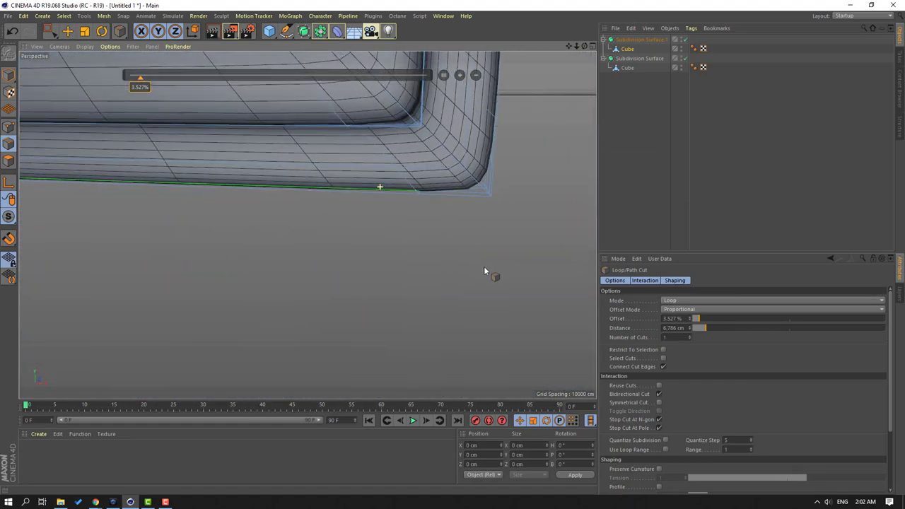
left_click(478, 181)
left_click_drag(394, 234, 112, 220, "alt")
left_click_drag(277, 245, 77, 124, "alt")
left_click(8, 76)
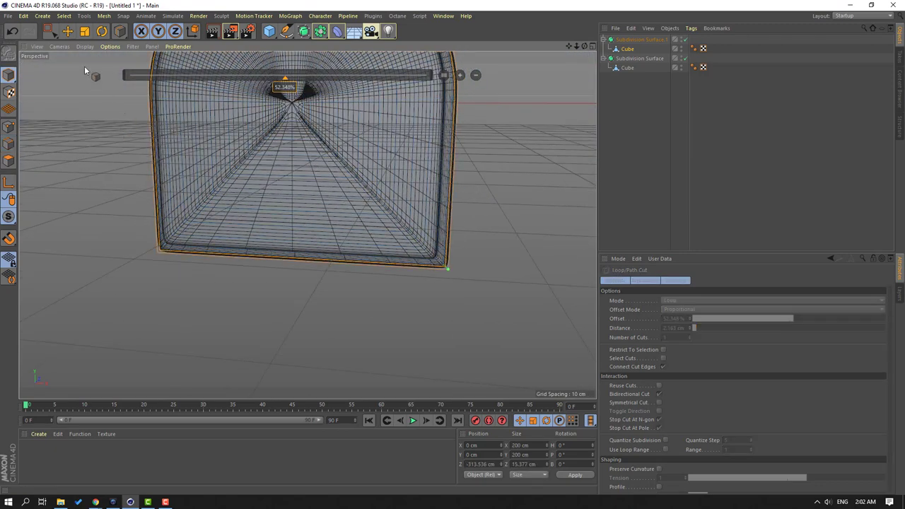
left_click(67, 31)
- Set the viewport to Gouraud Shading, inspect the panel and shell from several angles, and select the panel's Subdivision Surface
left_click_drag(447, 202, 431, 163, "alt")
left_click(82, 47)
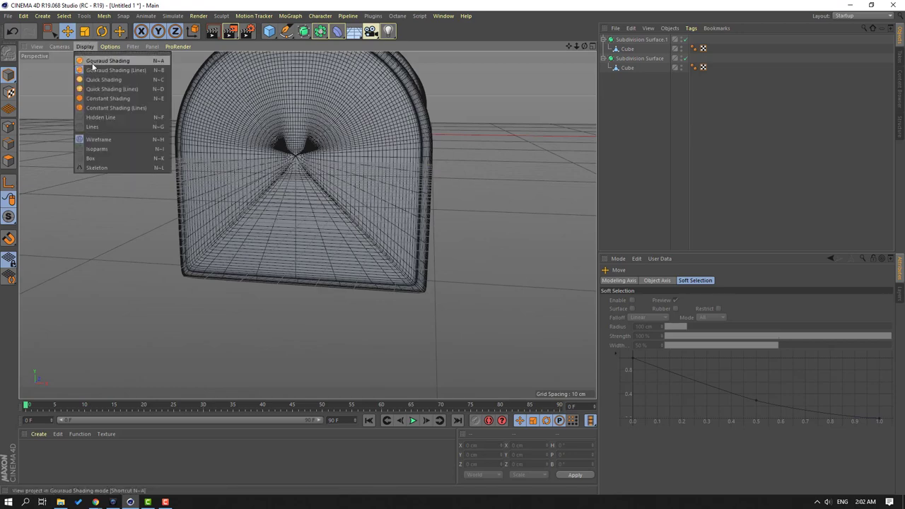
left_click(126, 62)
mouse_move(437, 191)
left_mouse_down("alt")
mouse_move(316, 230)
mouse_move(219, 241)
mouse_move(203, 286)
mouse_move(395, 252)
mouse_move(406, 195)
mouse_move(318, 254)
mouse_move(484, 259)
mouse_move(394, 265)
mouse_move(287, 202)
left_mouse_up("alt")
left_click(287, 202)
left_click_drag(332, 177, 411, 153, "alt")
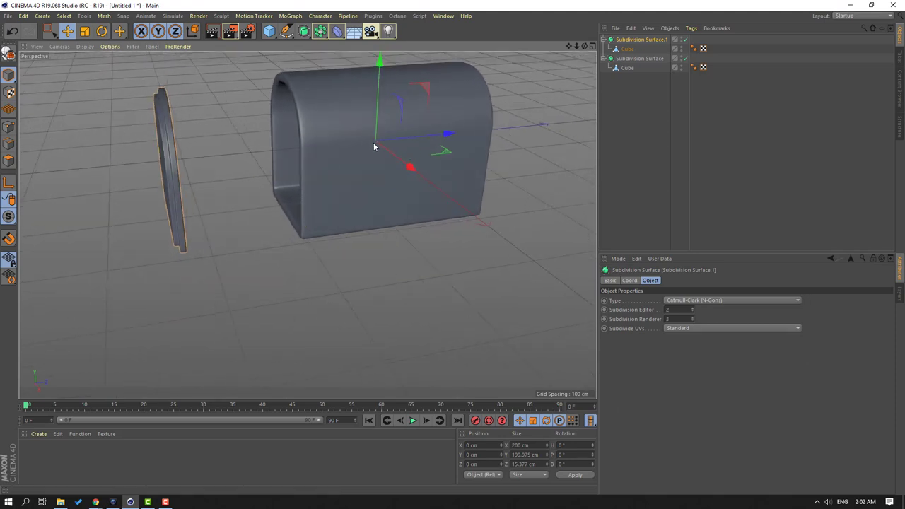
- Enable axis modification for the panel's Subdivision Surface and move its axis along Z to the panel, at about -318.7 cm
left_click(9, 184)
left_click_drag(422, 142, 221, 145)
mouse_move(161, 163)
left_mouse_down("alt")
mouse_move(160, 179)
mouse_move(103, 137)
mouse_move(109, 185)
mouse_move(113, 176)
left_mouse_up("alt")
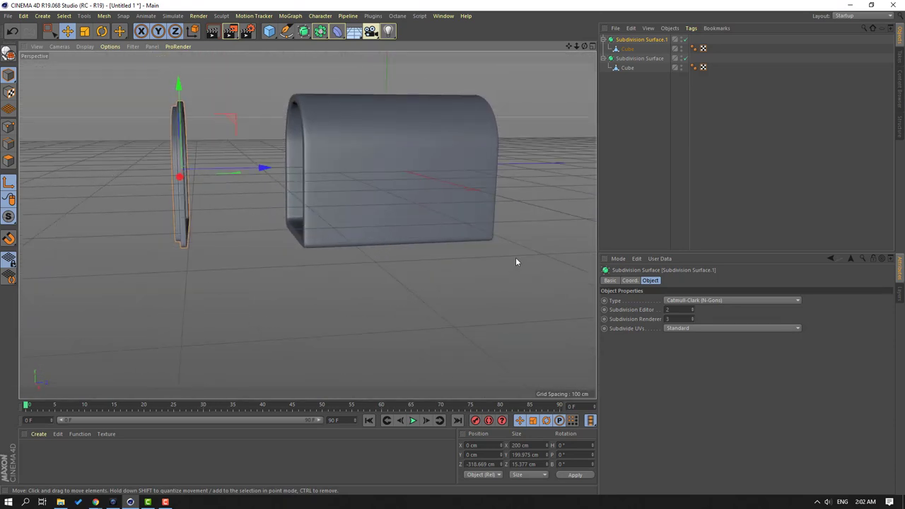
- Lower the panel's axis to its bottom edge at about Y -100 cm, Z -317.4 cm, and turn off axis modification
left_click(592, 46)
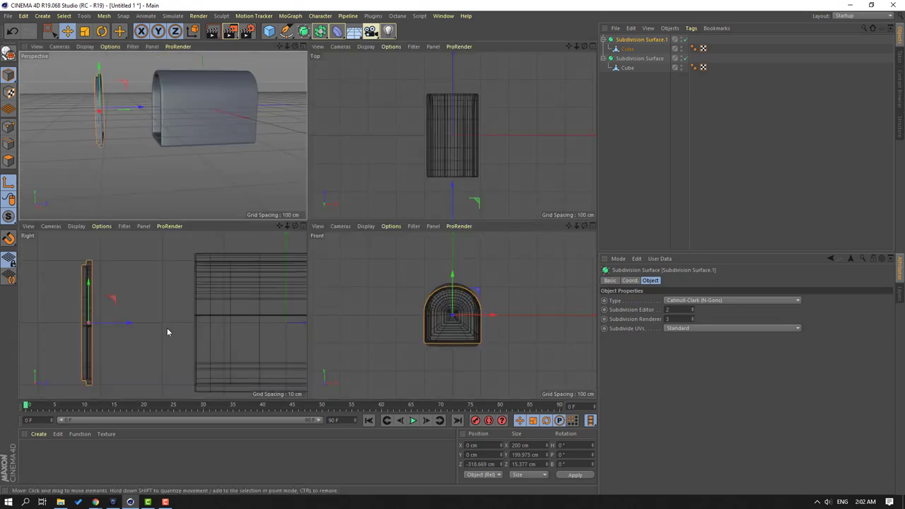
middle_click(417, 281)
scroll(411, 298, "up", 8)
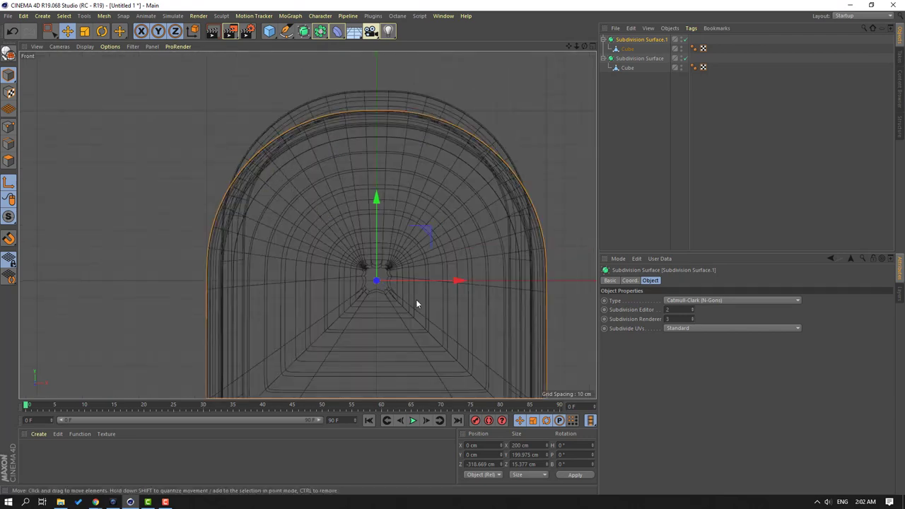
left_click_drag(345, 191, 338, 259)
middle_click(337, 259)
middle_click(122, 310)
scroll(198, 303, "up", 8)
scroll(239, 308, "up", 4)
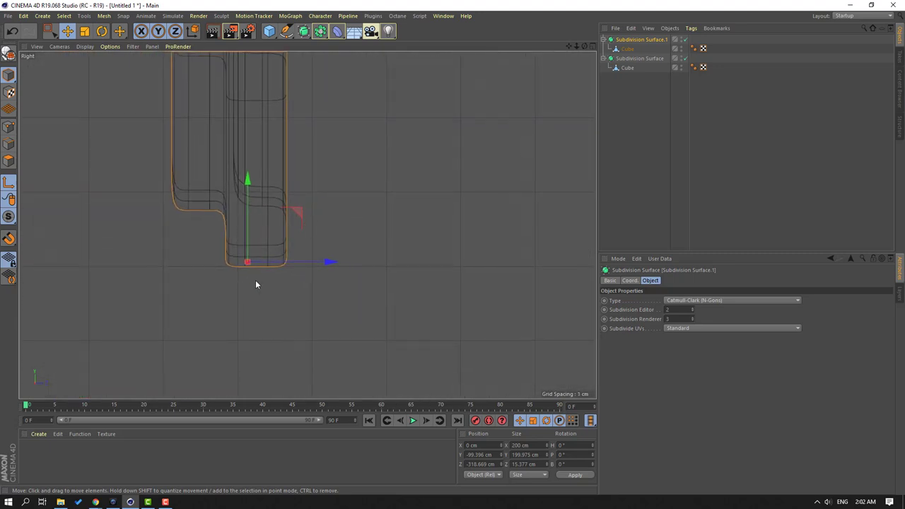
left_click_drag(263, 253, 280, 240)
left_click_drag(239, 207, 239, 209)
scroll(301, 251, "down", 5)
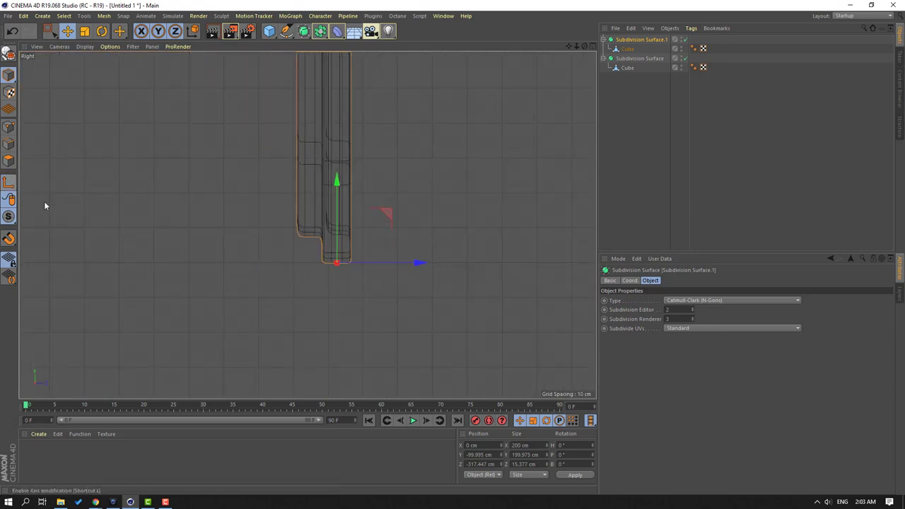
scroll(190, 196, "down", 6)
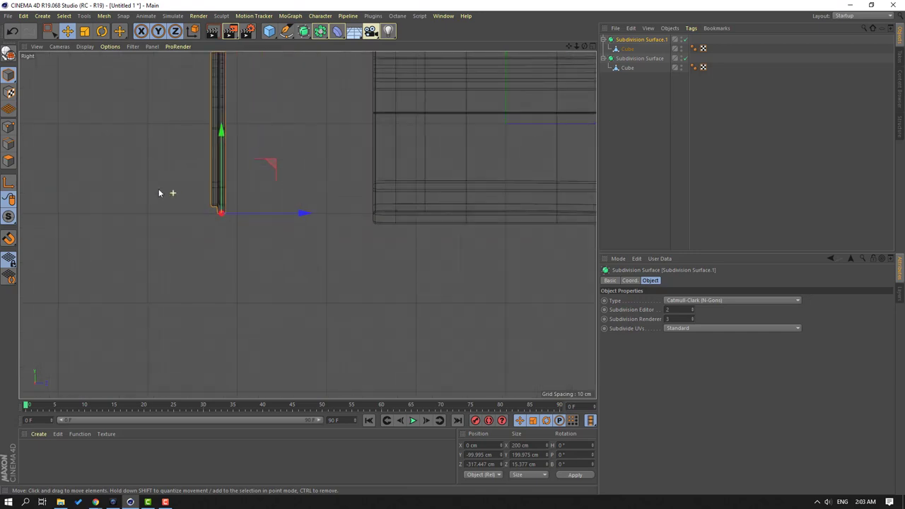
- Make the panel's Subdivision Surface editable, try tilting the panel to a pitch of about -30°, and undo the tilt
middle_click(534, 181)
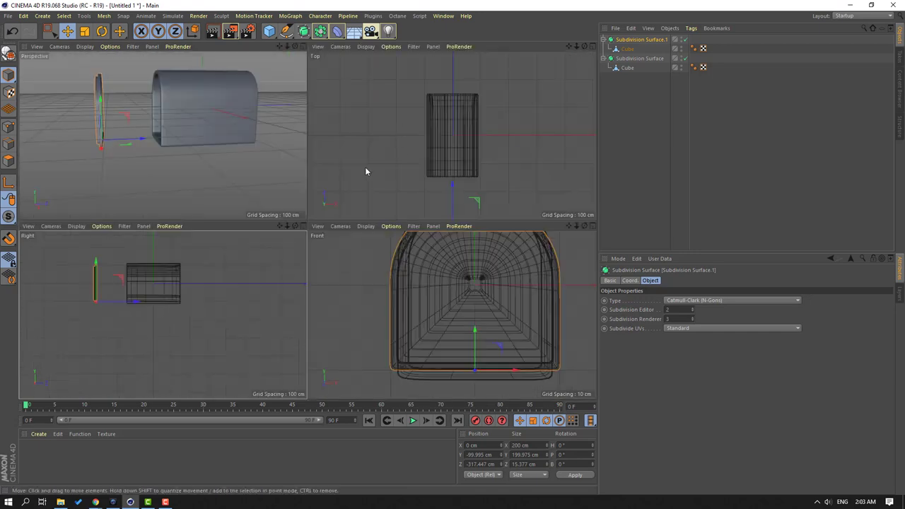
middle_click(171, 116)
left_click_drag(210, 250, 74, 151, "alt")
key("r")
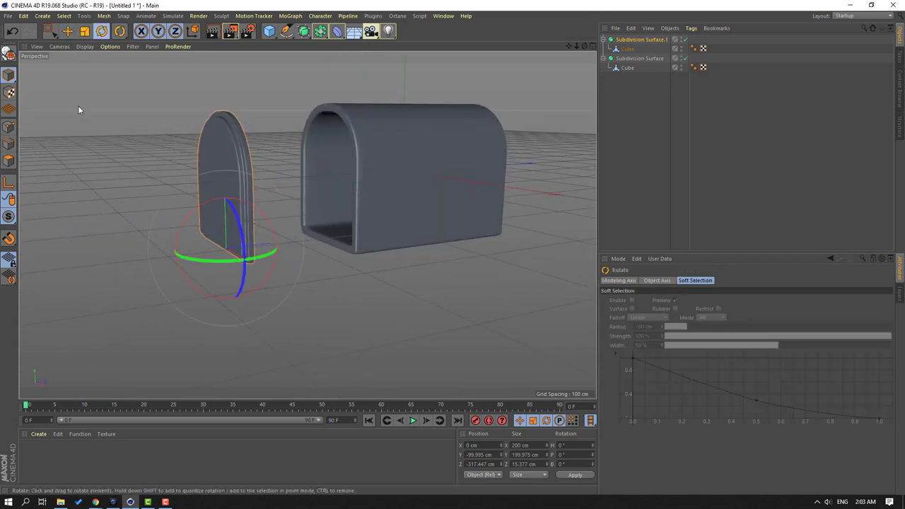
left_click(8, 57)
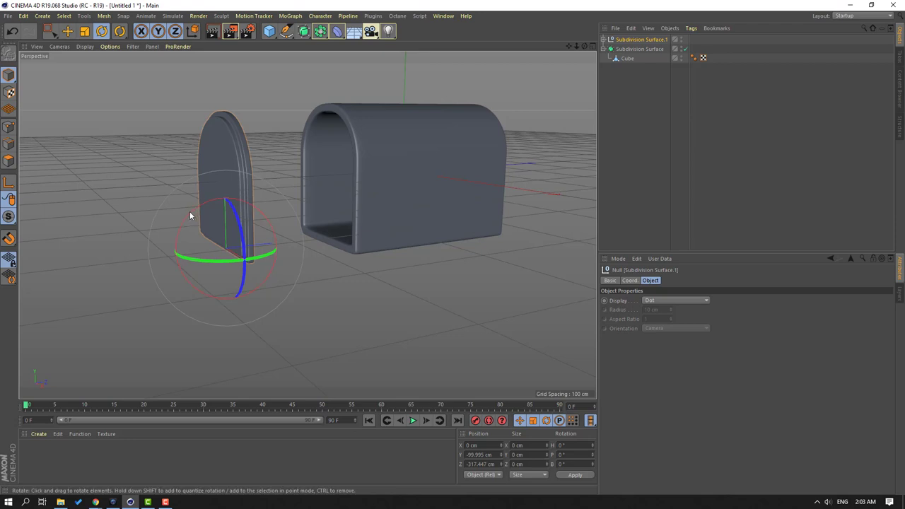
left_click_drag(192, 214, 238, 208)
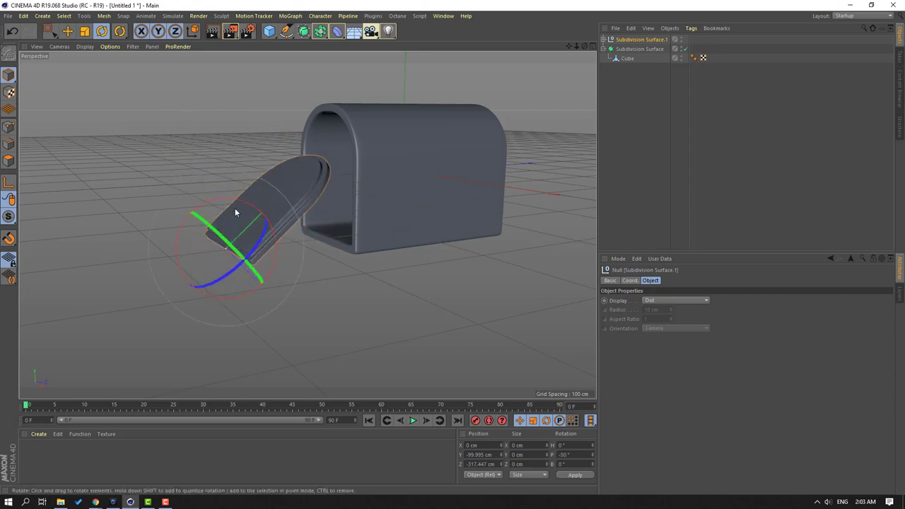
key("ctrl+z")
- Move the panel back against the shell's front opening
left_click(68, 36)
left_click_drag(403, 205, 334, 237, "alt")
left_click_drag(204, 225, 376, 189, "alt")
scroll(379, 209, "up", 3)
left_click_drag(376, 220, 443, 166, "alt")
- Select the panel and the shell together and raise them along Y
left_click(636, 86)
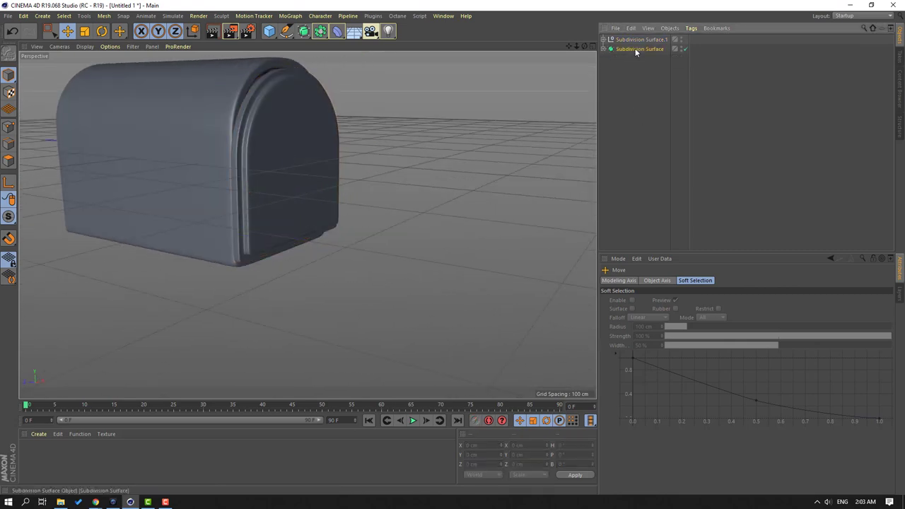
left_click(634, 49)
left_click(636, 40, "ctrl")
scroll(275, 147, "down", 3)
left_click_drag(252, 125, 264, 58)
middle_click_drag(351, 141, 347, 223, "alt")
scroll(346, 219, "up", 3)
left_click_drag(241, 254, 423, 255, "alt")
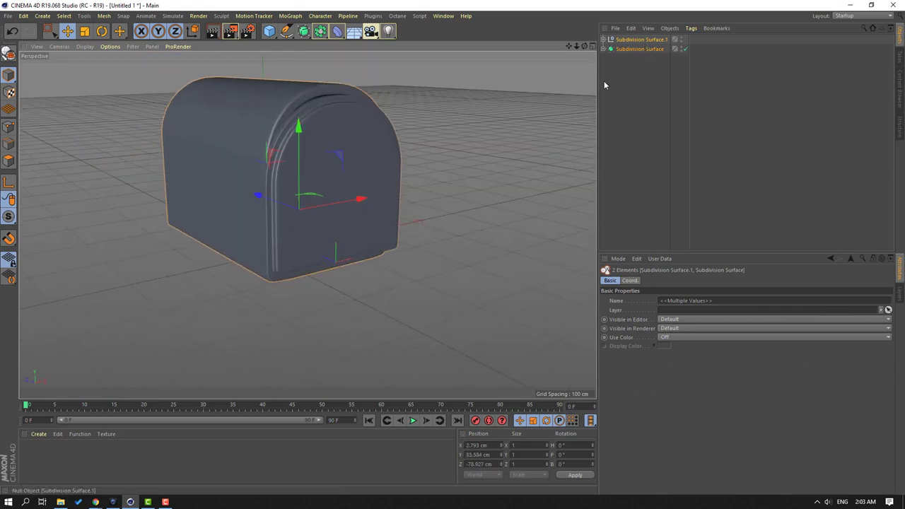
- Scale the panel slightly narrower in X and taller in Y to match the shell's outline
left_click(626, 64)
left_click(635, 40)
left_click_drag(235, 193, 212, 185, "alt")
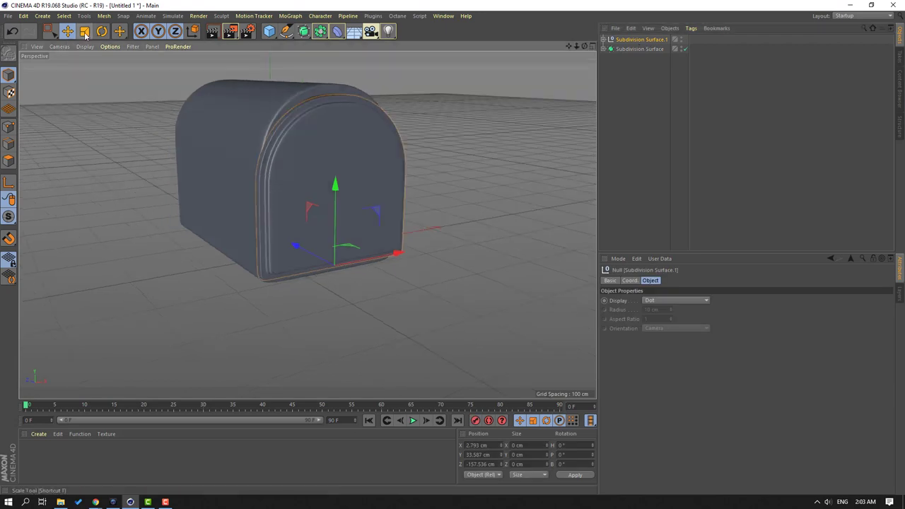
left_click(85, 32)
left_click_drag(407, 254, 394, 249)
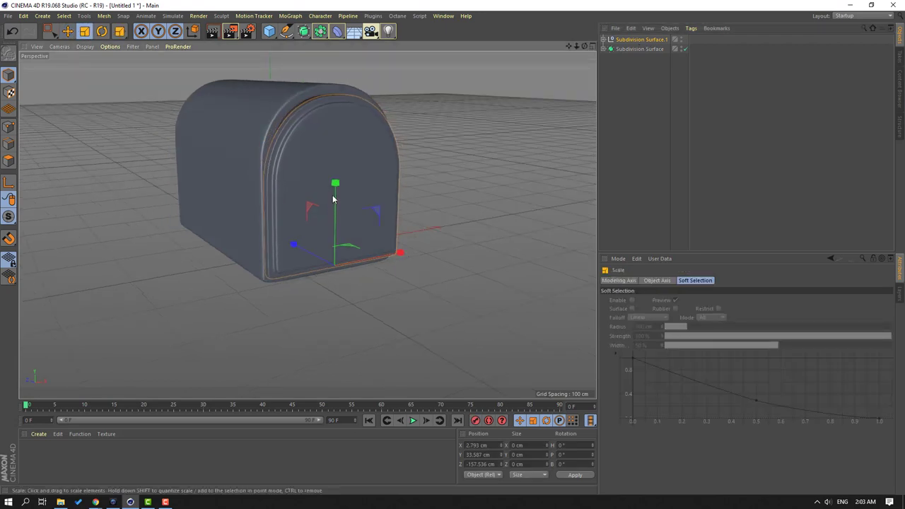
left_click_drag(335, 184, 336, 180)
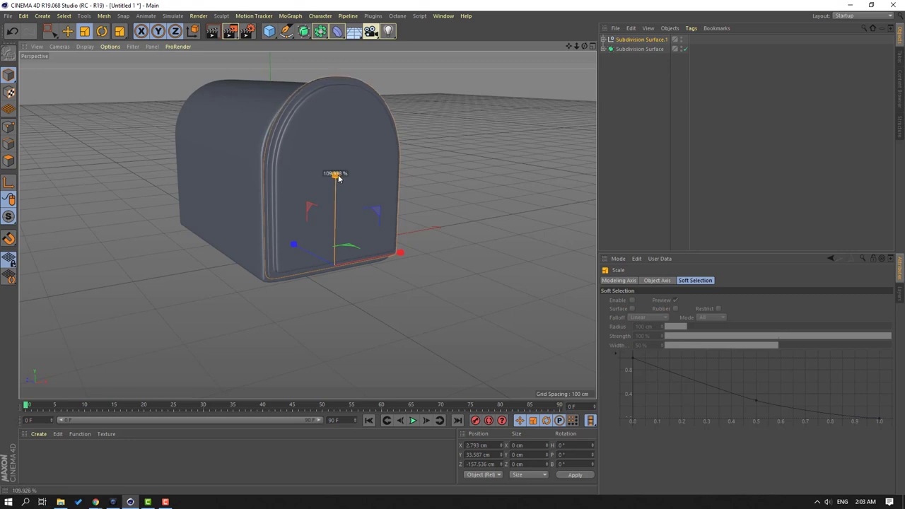
- Lower the panel slightly and seat it against the shell's front, at about Y 27.7 cm, Z -150.8 cm
left_click_drag(335, 202, 334, 205)
left_click_drag(334, 205, 333, 270, "alt")
left_click(128, 185)
left_click_drag(128, 185, 219, 223, "alt")
- Move the panel along Z away from the shell's opening, to about -320.8 cm
left_click(639, 40)
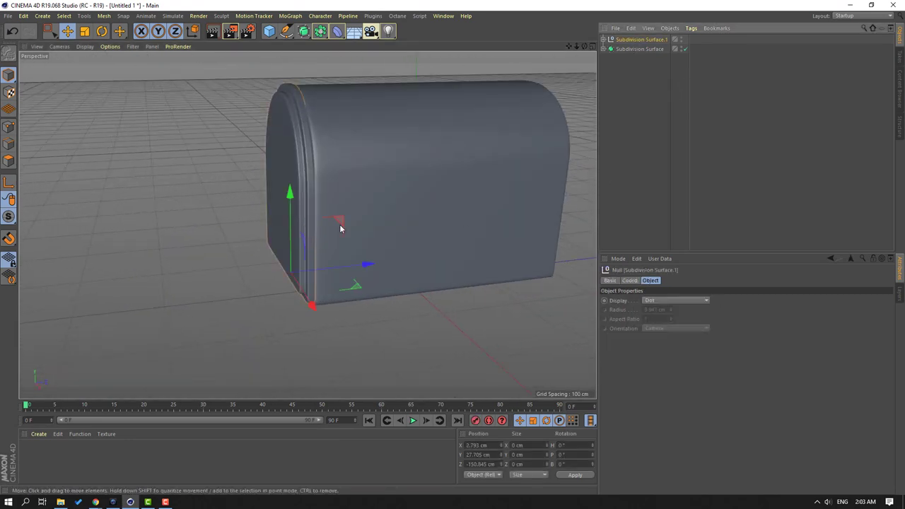
left_click_drag(347, 281, 200, 287)
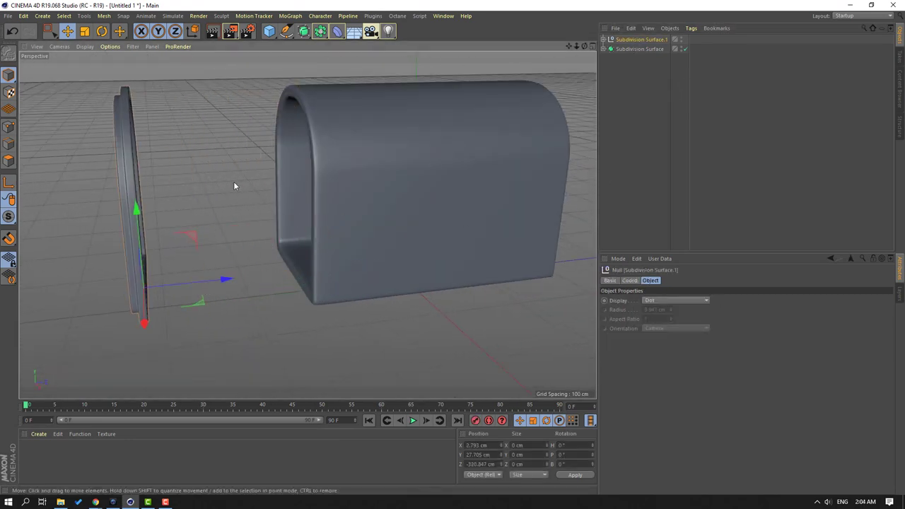
left_click(259, 108)
- Add a Cylinder and move it along Z in front of the shell's opening, to about -198.8 cm
left_click(268, 32)
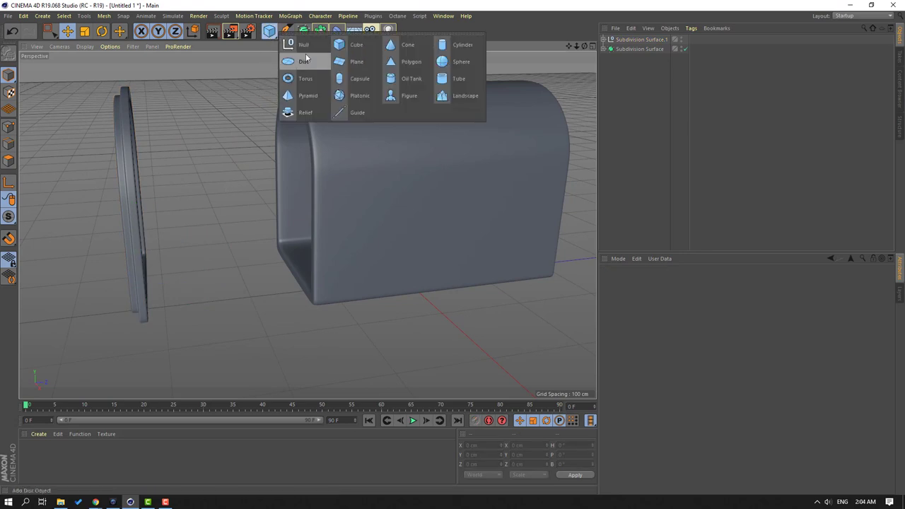
left_click(452, 46)
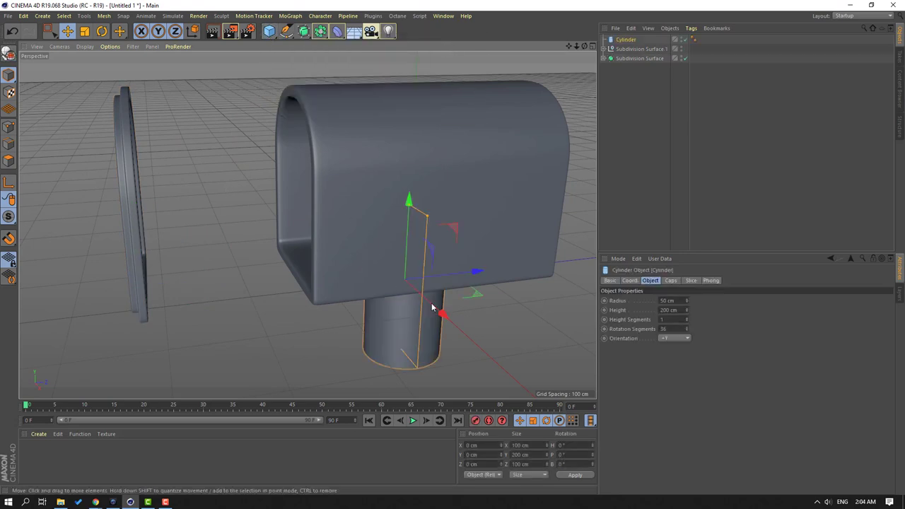
left_click_drag(454, 275, 297, 279)
middle_click_drag(191, 313, 197, 262, "alt")
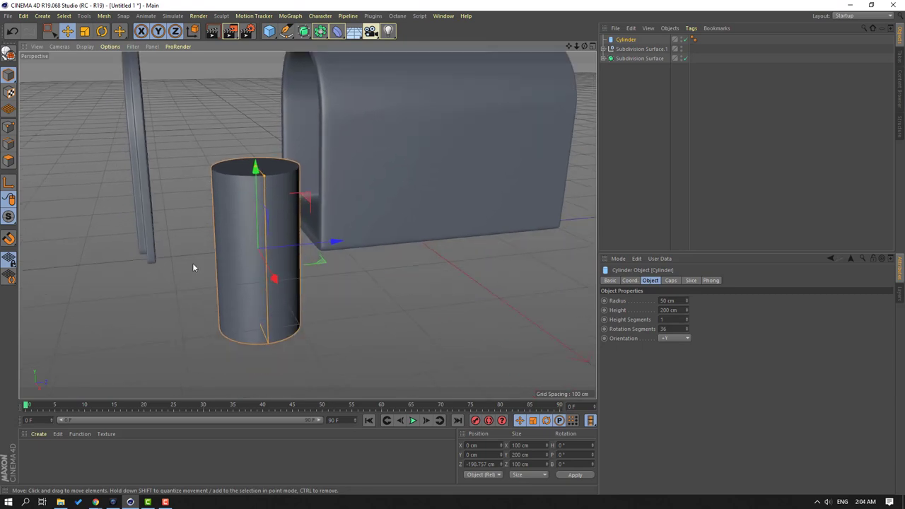
left_click_drag(197, 262, 214, 272, "alt")
- Rotate the cylinder to a bank of -90° and nudge it to about X -3.3 cm, Y 4 cm, Z -200.8 cm
left_click(99, 32)
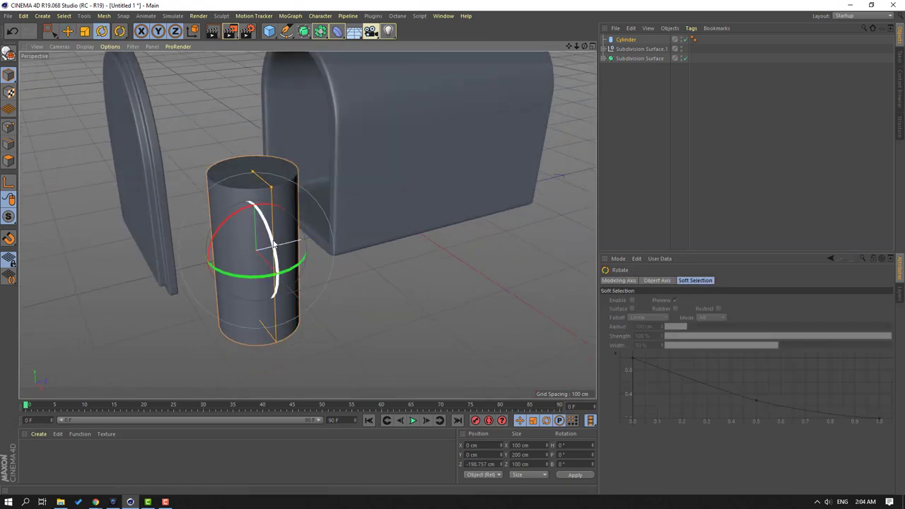
left_click_drag(272, 244, 218, 119)
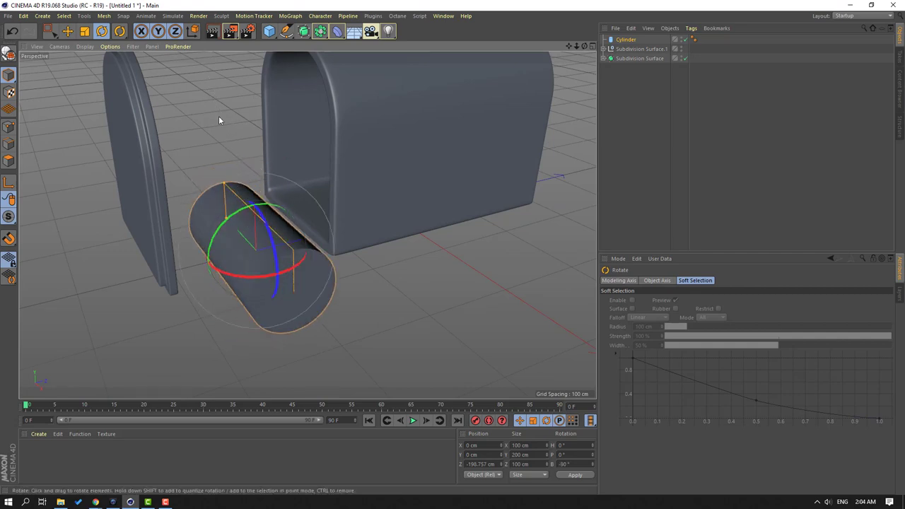
left_click(67, 32)
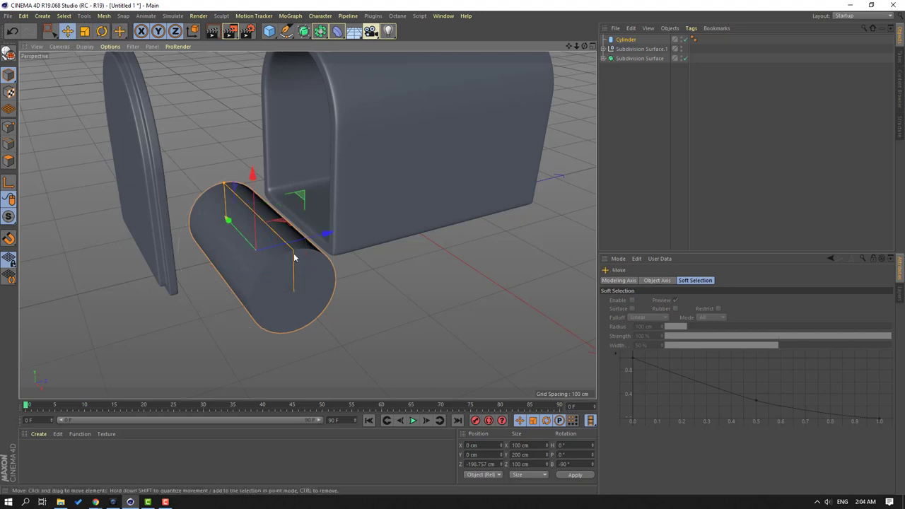
left_click_drag(301, 285, 298, 281)
left_click(438, 288)
- Set the cylinder's radius to 10 cm and place it along the shell opening's bottom edge, at about Y 26.2 cm, Z -152.2 cm
left_click(626, 40)
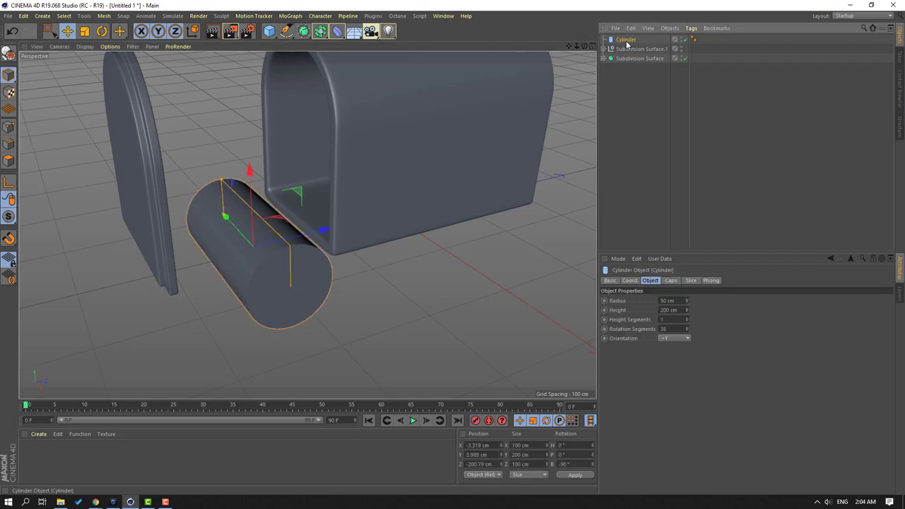
left_click_drag(686, 301, 686, 346)
left_click_drag(315, 241, 358, 224)
left_click_drag(306, 189, 306, 173)
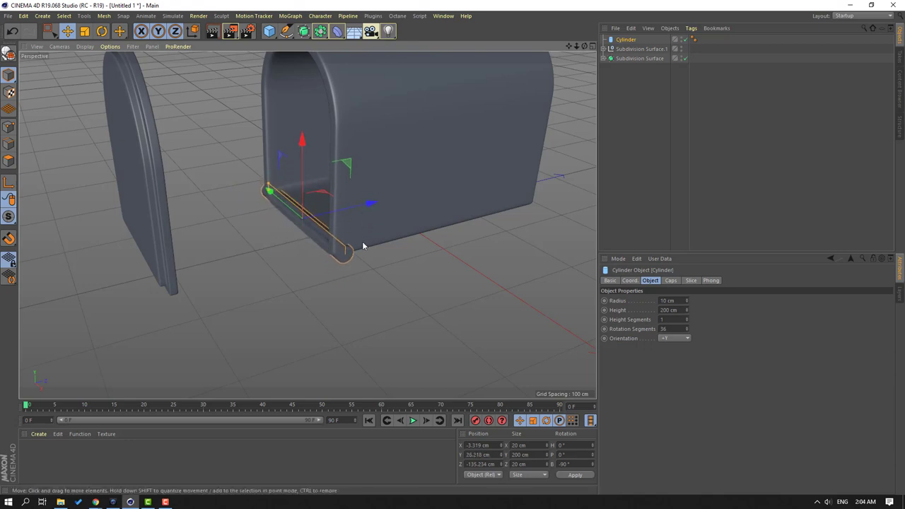
key("s")
left_click_drag(313, 249, 337, 312, "alt")
left_click_drag(283, 157, 272, 191)
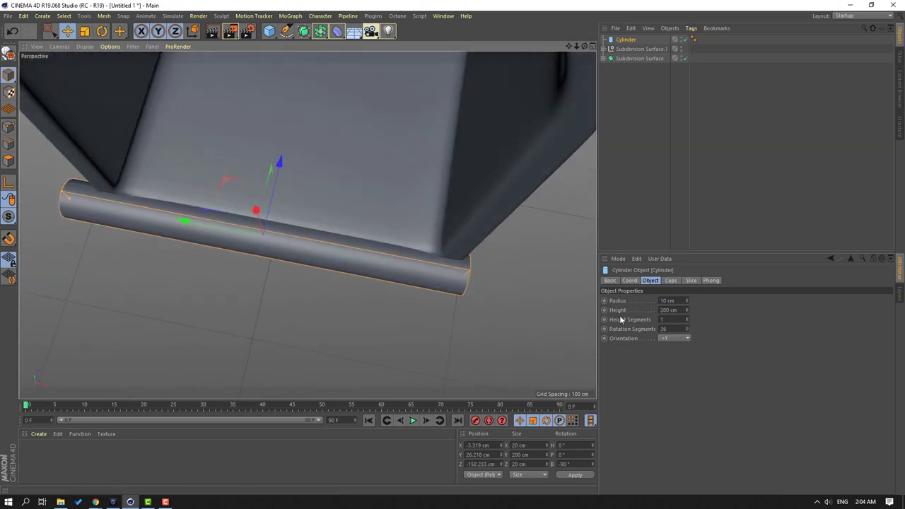
- Set the cylinder's radius to 7 cm and height to 143 cm, and adjust its position to about Y 30.3 cm, Z -151.5 cm
left_click_drag(686, 310, 681, 306)
left_click_drag(233, 275, 306, 248, "alt")
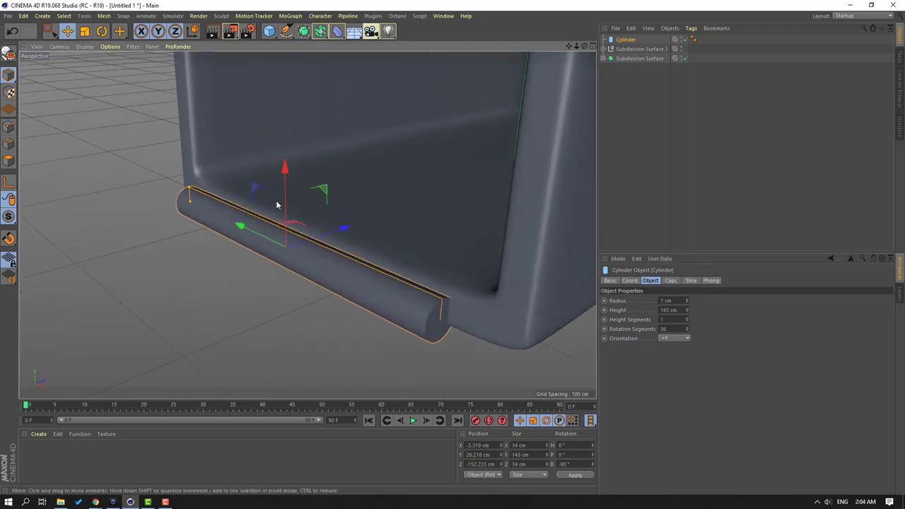
left_click_drag(283, 204, 287, 187)
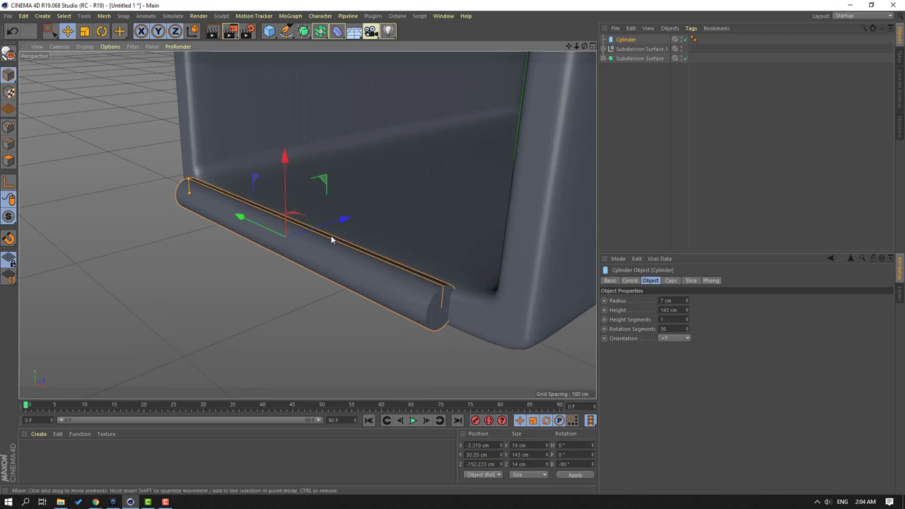
mouse_move(330, 227)
left_mouse_down()
mouse_move(325, 236)
mouse_move(333, 236)
left_mouse_up()
- Center the cylinder along the opening's bottom edge by moving it sideways to about X 4.4 cm
left_click(313, 291)
left_click_drag(313, 291, 422, 347, "alt")
left_click(332, 276)
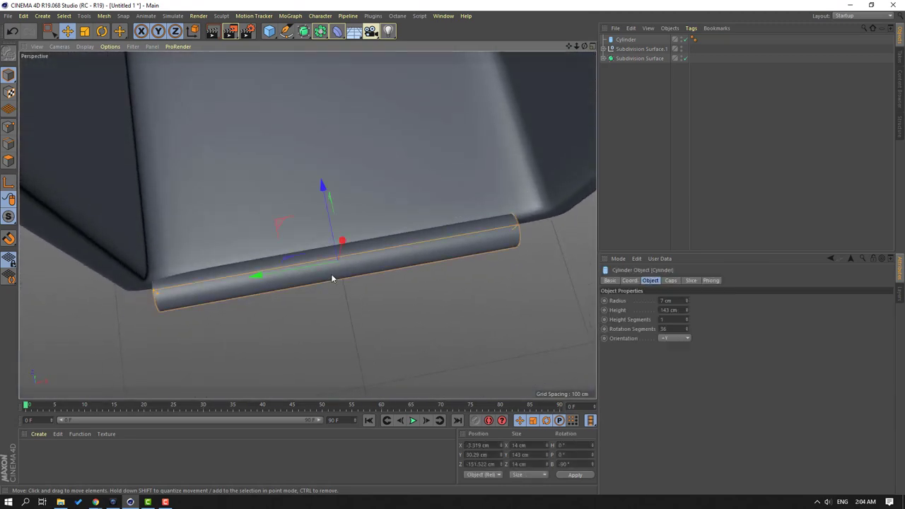
left_click_drag(267, 277, 288, 274)
left_click(377, 325)
- Select the panel in the viewport and move it along Z closer to the shell
left_click_drag(377, 325, 186, 229, "alt")
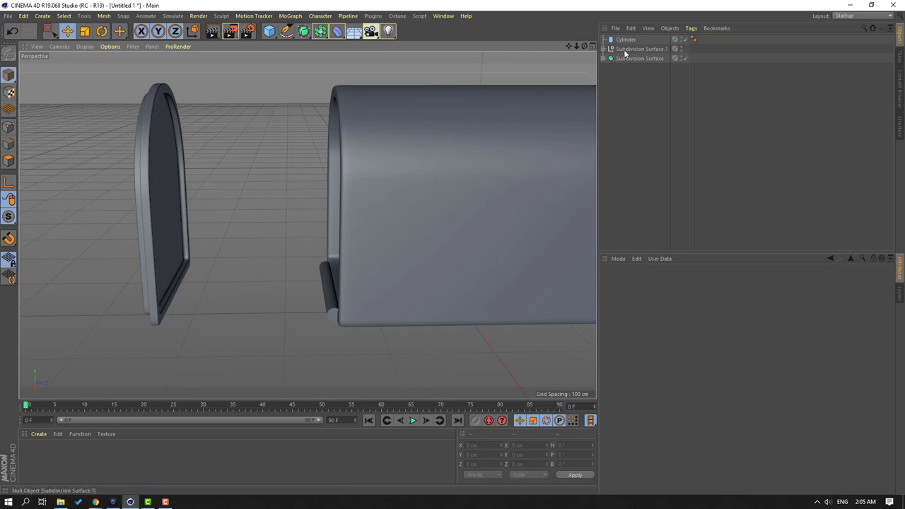
left_click(141, 160)
left_click_drag(234, 196, 328, 195)
- Move the cylinder along Z from the shell to the panel's inner bottom edge and fine-tune its fit there
left_click(330, 295)
left_click_drag(372, 288, 308, 294)
right_click_drag(203, 319, 233, 328, "alt")
left_click_drag(232, 329, 267, 204, "alt")
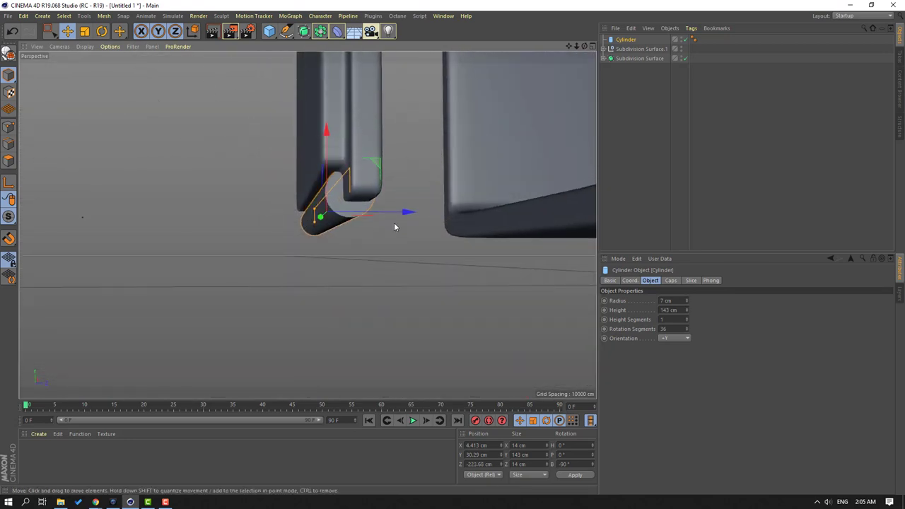
left_click_drag(391, 217, 391, 217)
left_click(357, 237)
scroll(311, 245, "down", 4)
left_click_drag(306, 224, 484, 138, "alt")
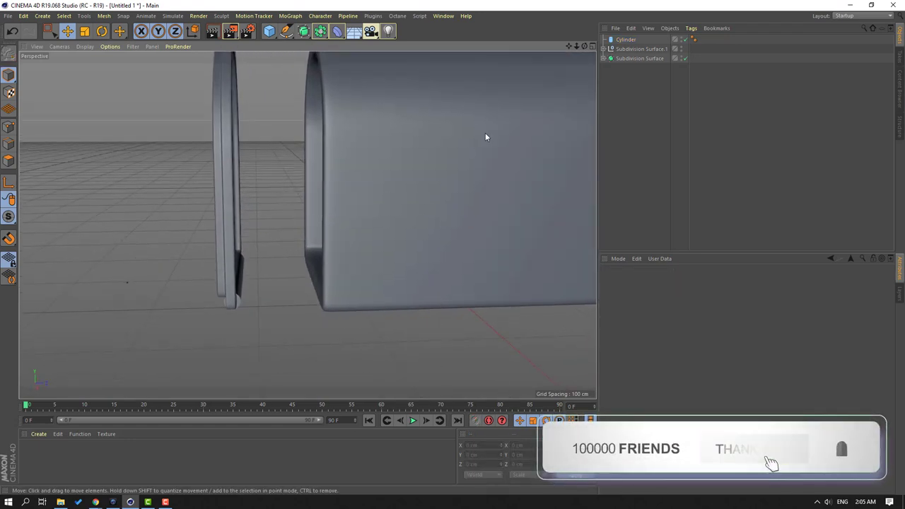
- Select the panel's null and the cylinder together and group them under a new Null
left_click(627, 50)
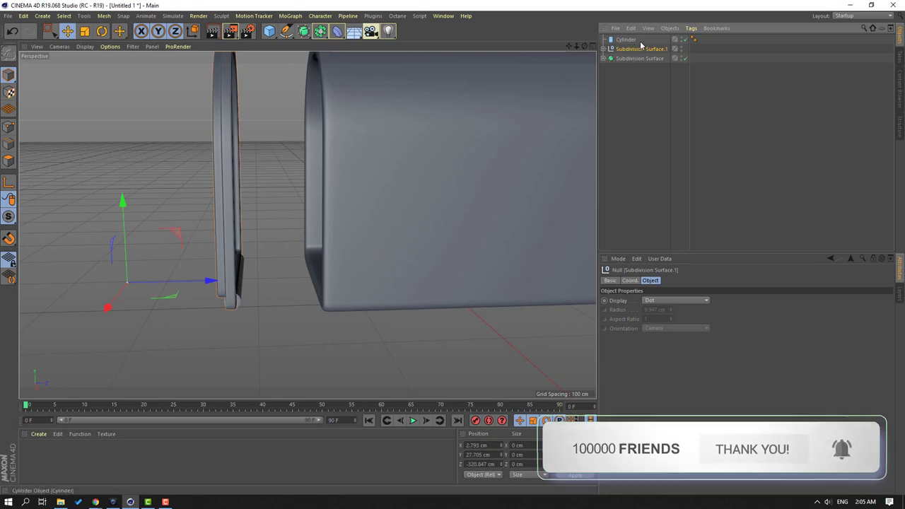
left_click(626, 40, "ctrl")
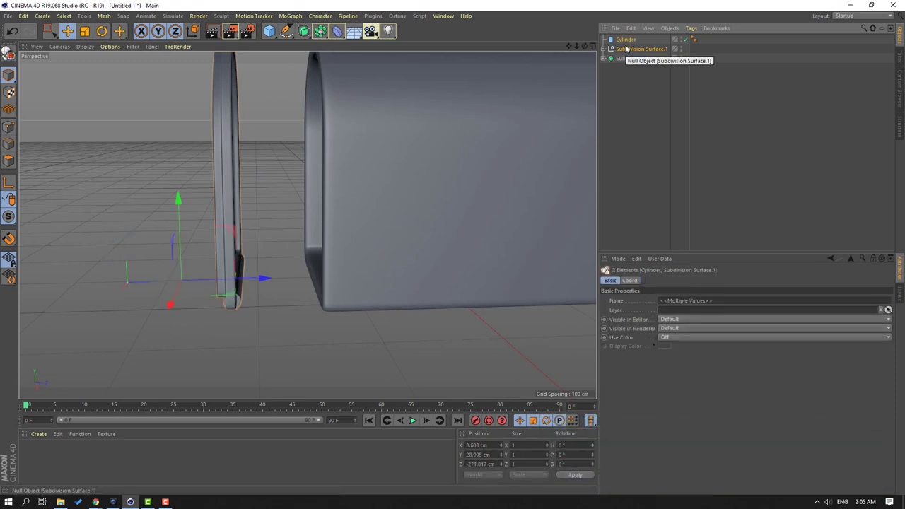
key("alt+g")
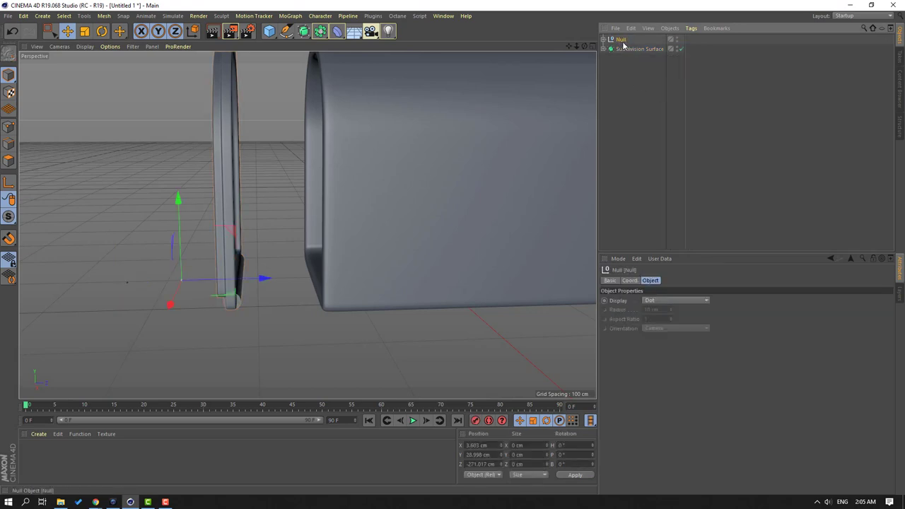
- Examine the objects grouped inside the new Null: the cylinder and the panel's null
left_click(602, 40)
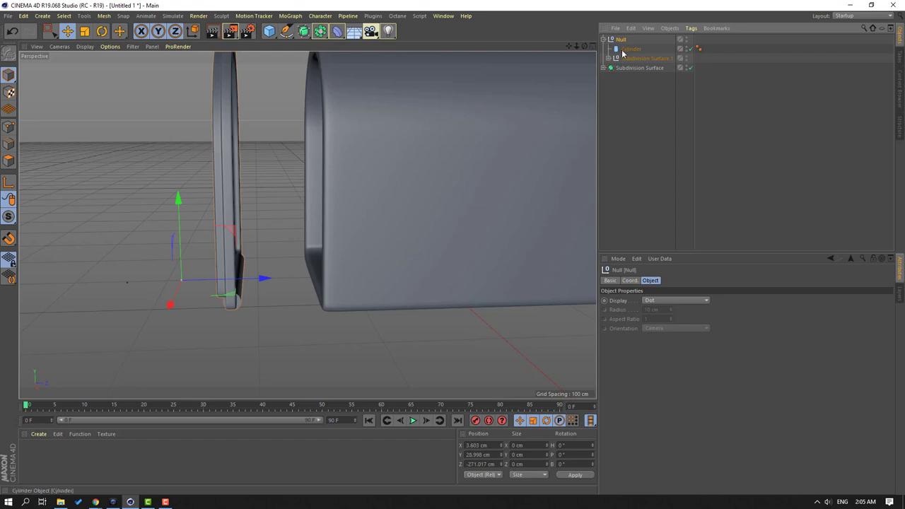
left_click(627, 51)
left_click(625, 60)
left_click(627, 50)
left_click(627, 59)
left_click(627, 51)
left_click(603, 40)
left_click(652, 96)
- Select the panel's parent Null and move only its axis along Z to the panel's bottom edge, about Z -216.8 cm
left_click(621, 41)
scroll(304, 246, "down", 4)
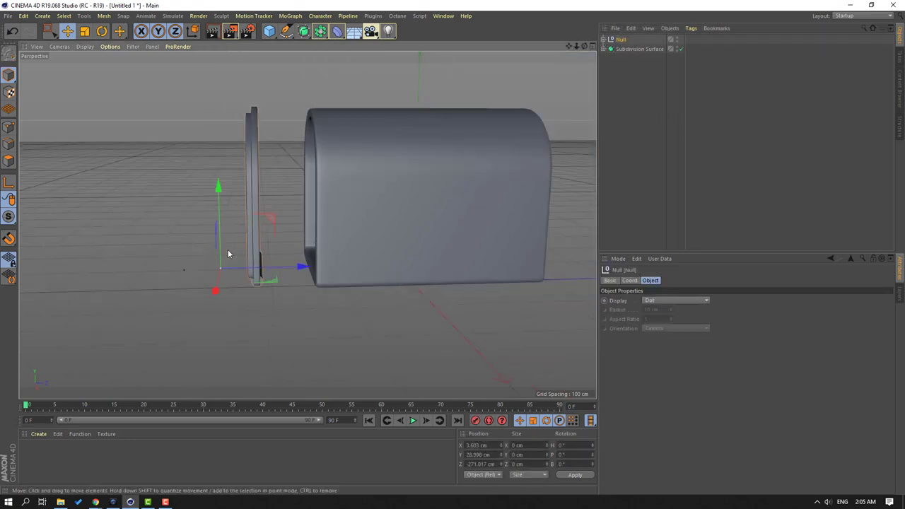
left_click(9, 185)
scroll(212, 284, "up", 5)
left_click_drag(365, 253, 378, 307)
left_click(592, 47)
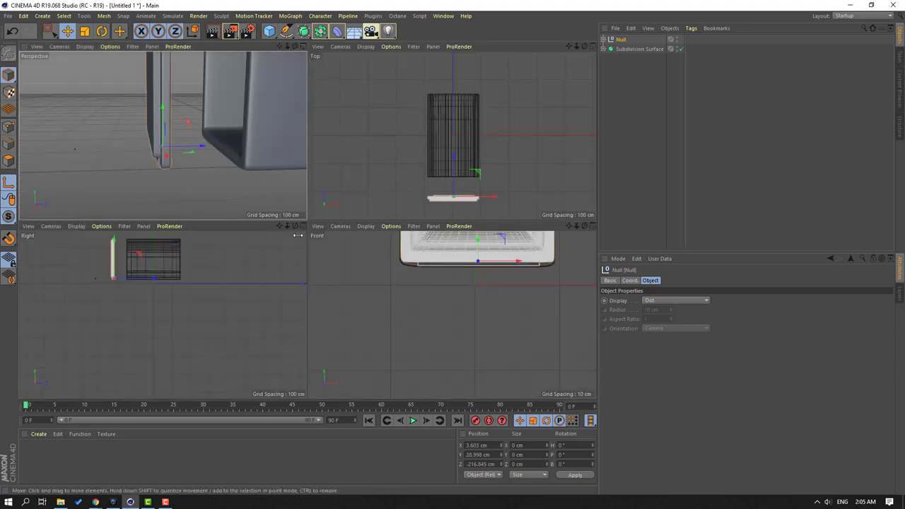
- In the Right view, align the Null's axis with the cylinder's centre at about Y 30.1 cm, Z -221.2 cm, and return to perspective
middle_click(110, 278)
scroll(121, 145, "up", 7)
middle_click_drag(371, 168, 326, 192, "alt")
scroll(371, 179, "up", 4)
scroll(419, 248, "up", 4)
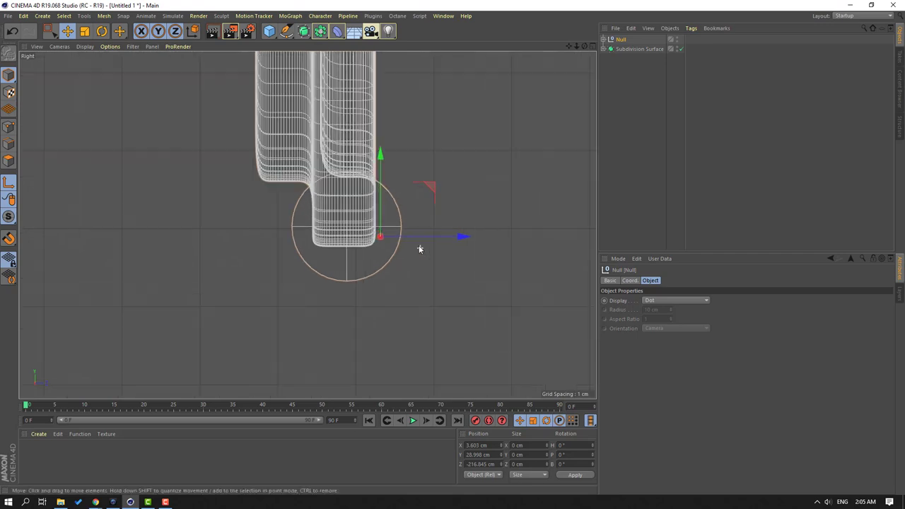
left_click_drag(416, 227, 373, 233)
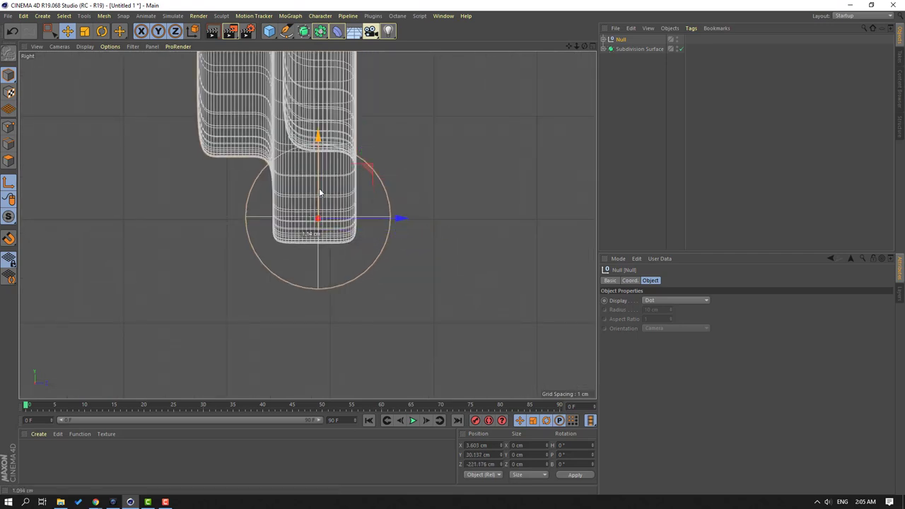
left_click_drag(320, 190, 319, 185)
middle_click(478, 132)
middle_click(185, 125)
left_click_drag(238, 222, 212, 225, "alt")
right_click_drag(293, 214, 419, 204, "alt")
left_click_drag(307, 225, 299, 225, "alt")
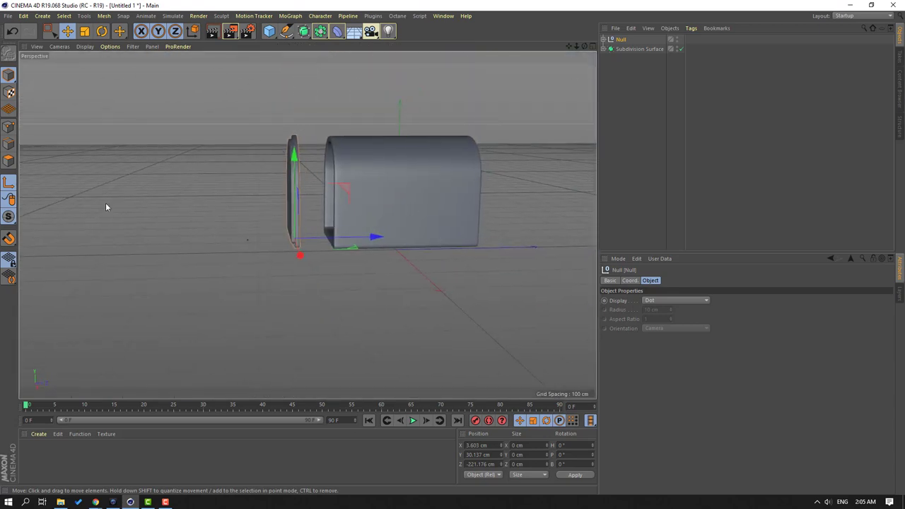
- Try rotating the panel's Null about its axis and undo it
left_click(103, 31)
left_click_drag(314, 196, 318, 228)
key("ctrl+z")
- Move the panel's Null along Z to about -150.6 cm so the panel closes the shell's opening
scroll(318, 228, "up", 3)
scroll(141, 106, "up", 2)
left_click(71, 34)
left_click_drag(349, 269, 251, 232)
left_click(321, 287)
scroll(404, 323, "up", 2)
- Try rotating the closed panel group around its hinge, undo the rotation and inspect the closed front
key("r")
left_click(620, 40)
key("ctrl+z")
left_click(68, 32)
right_click_drag(233, 197, 425, 205, "alt")
middle_click_drag(425, 204, 340, 204, "alt")
left_click_drag(209, 115, 240, 150, "alt")
left_click_drag(380, 220, 373, 269, "alt")
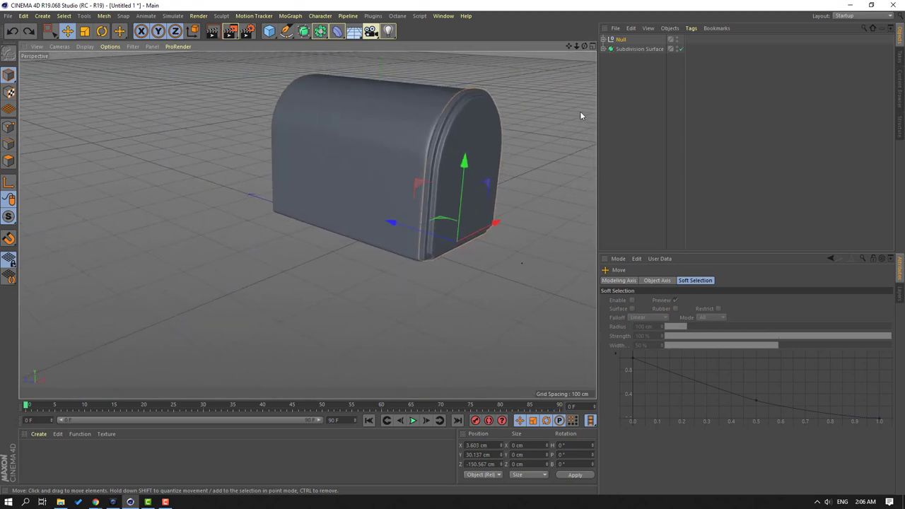
- Select the panel's null inside the group and duplicate it along Z to the shell's opposite end, at about Z 216 cm
left_click(603, 39)
left_click(625, 51)
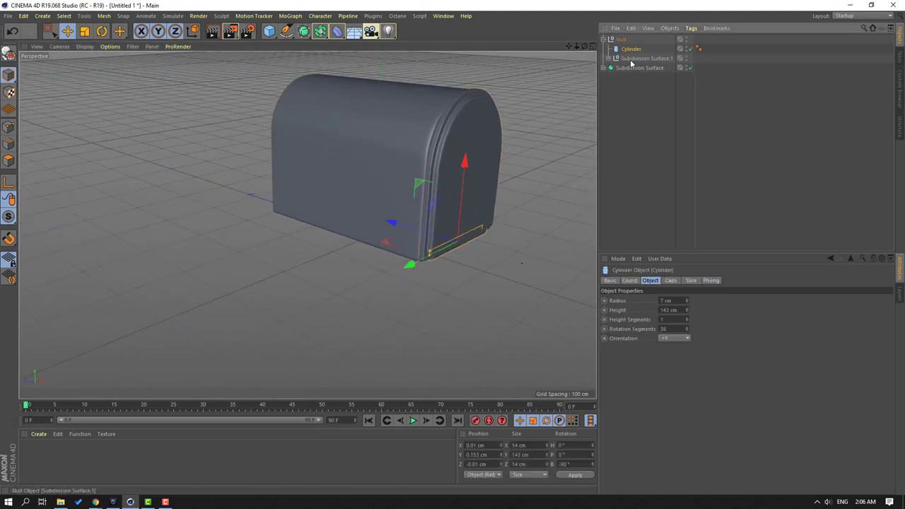
left_click(643, 58)
left_click_drag(287, 220, 404, 232, "alt")
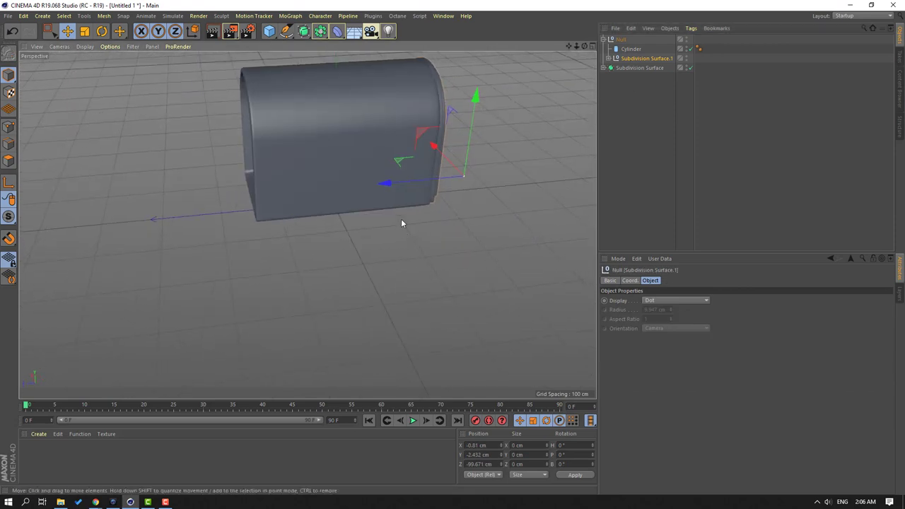
left_click_drag(398, 185, 239, 199, "ctrl")
left_click_drag(285, 147, 264, 215, "alt")
- Turn the copied panel's heading to -180° and move it along Z to about 399.4 cm, fitting it onto the shell's back opening
left_click(102, 31)
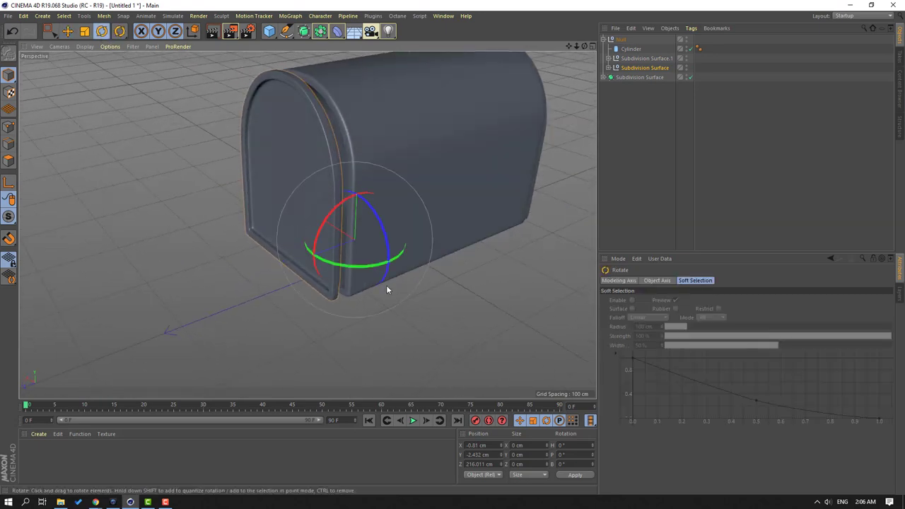
left_click_drag(395, 264, 113, 119)
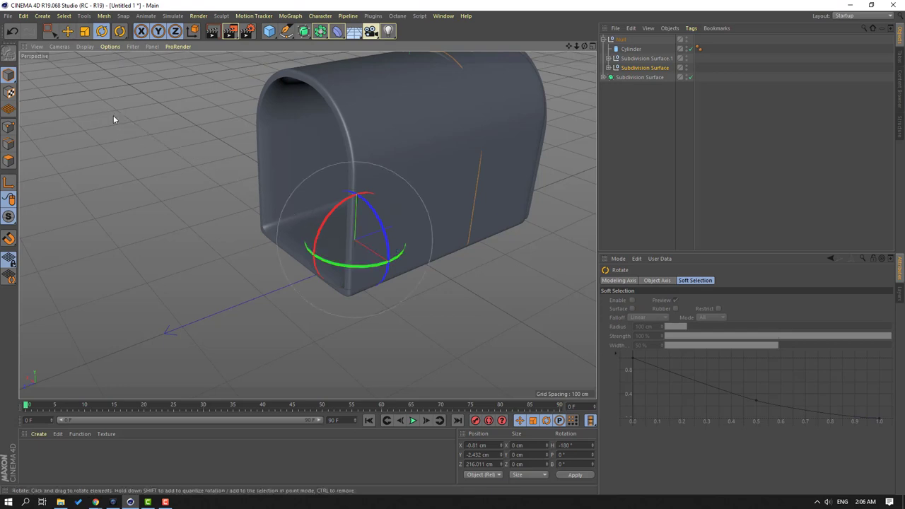
left_click(67, 31)
left_click_drag(417, 219, 286, 257)
left_click(157, 196)
left_click_drag(375, 220, 286, 199, "alt")
middle_click_drag(454, 207, 269, 190, "alt")
scroll(257, 185, "down", 2)
left_click_drag(307, 224, 382, 212, "alt")
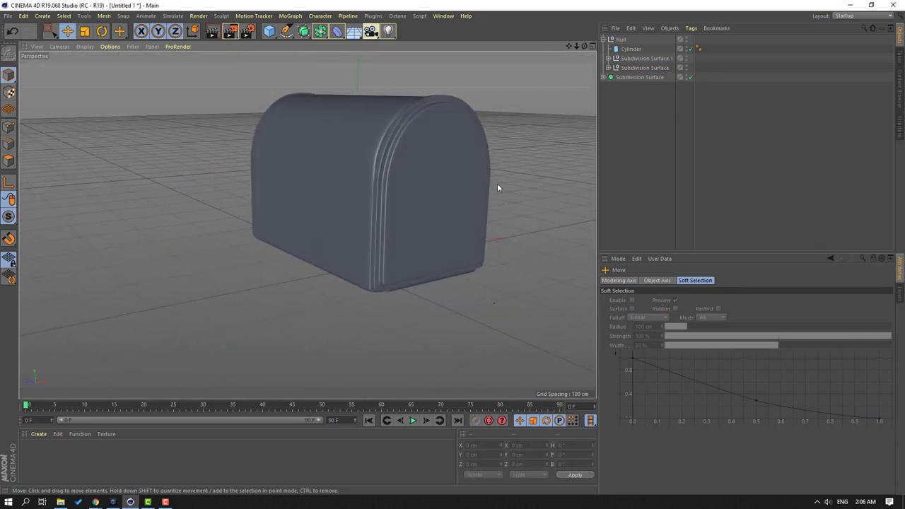
- Move the back panel's null out of the front panel's group to the top level of the hierarchy
left_click(627, 69)
left_click_drag(240, 170, 395, 159, "alt")
left_click_drag(631, 68, 634, 71)
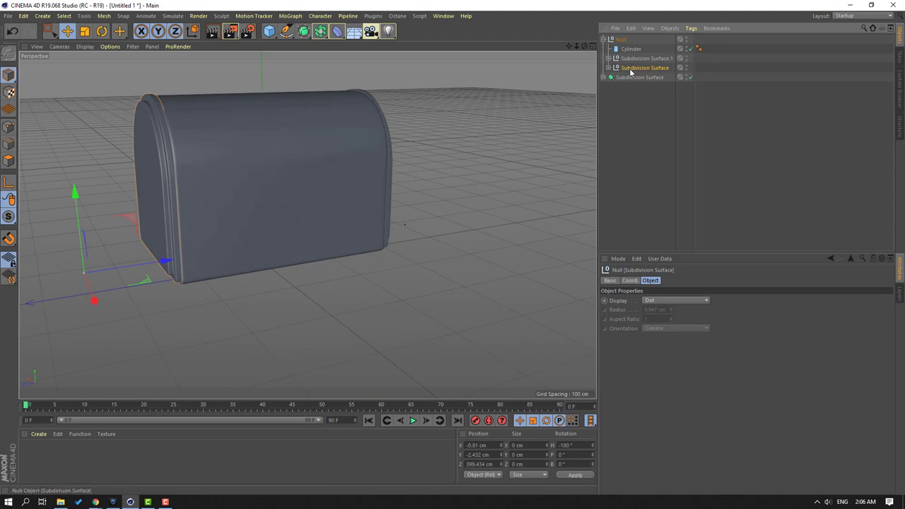
left_click(603, 40)
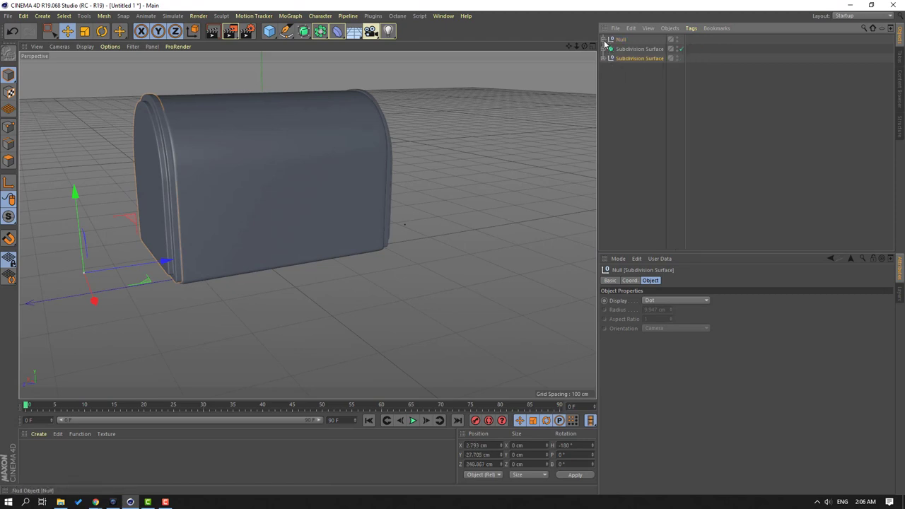
- Group the shell's Subdivision Surface and the back panel's null under one new null
scroll(301, 173, "down", 3)
left_click(337, 265)
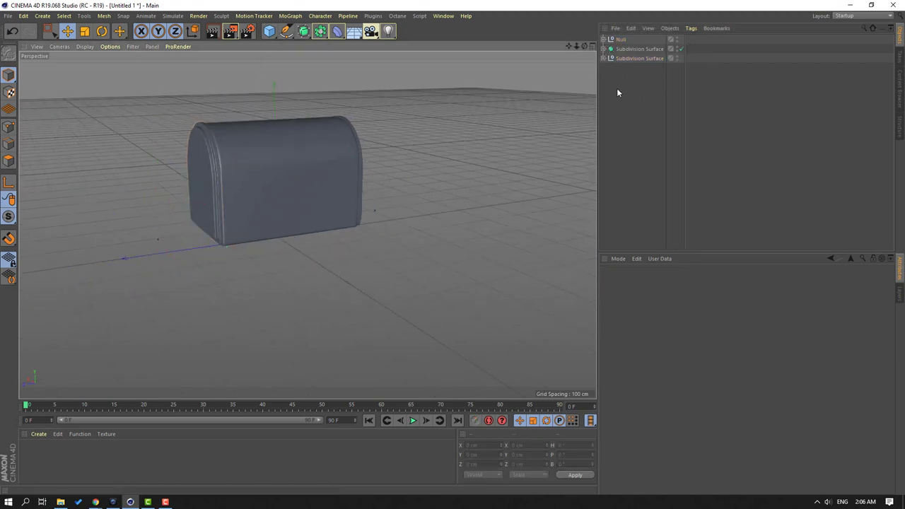
left_click(637, 49)
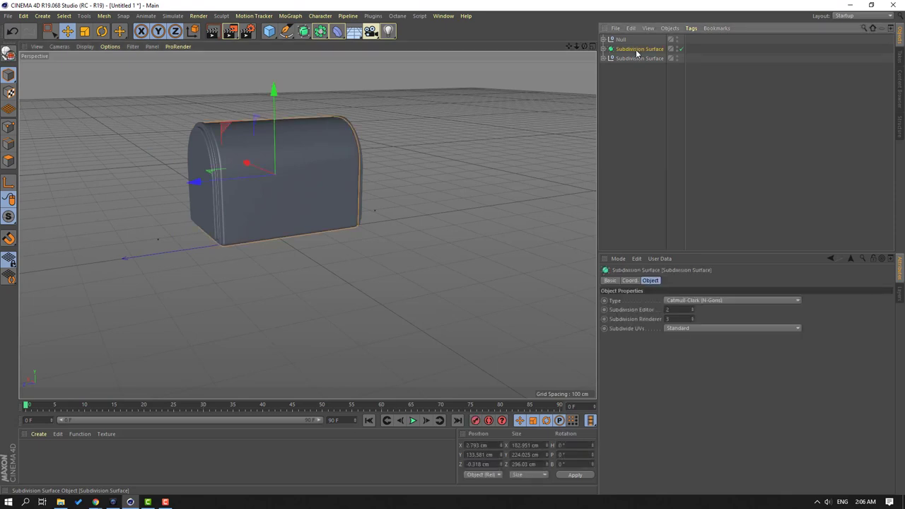
left_click(631, 58, "ctrl")
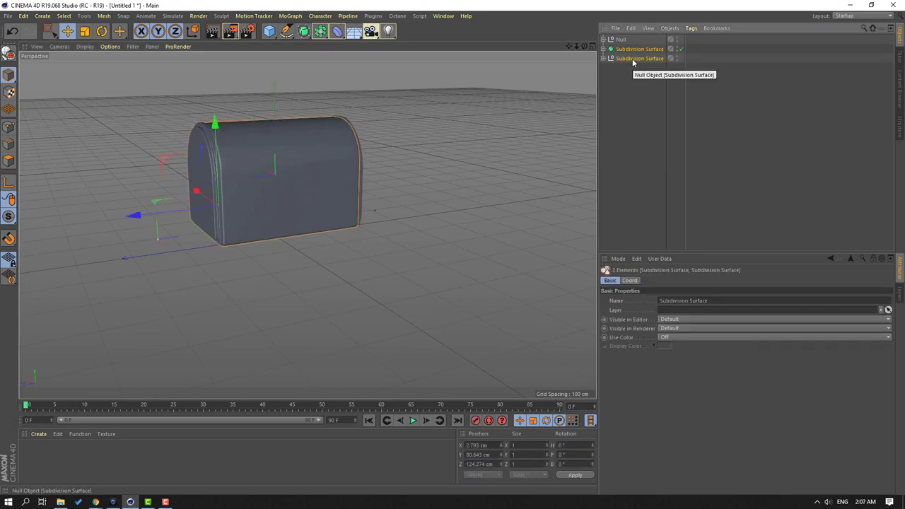
key("alt+g")
left_click(626, 103)
- Rename the null holding the shell and back panel as main
left_click(623, 49)
left_click(626, 69)
left_click(626, 49)
key("Return")
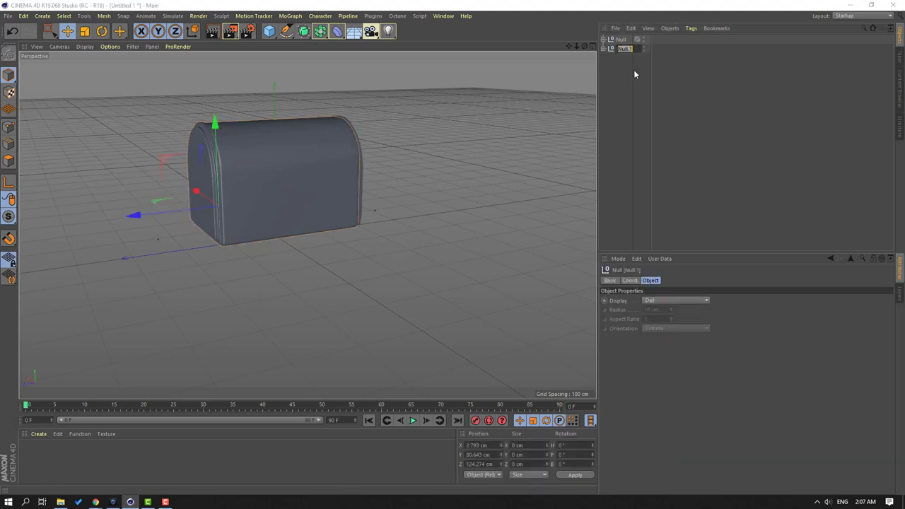
type("main")
key("Return")
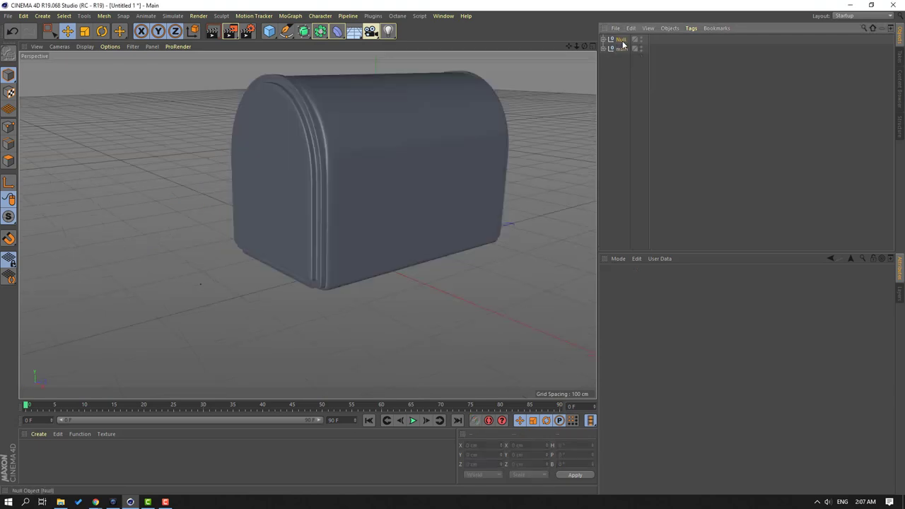
- Rename the null holding the front panel and hinge cylinder as object01
left_click(621, 42)
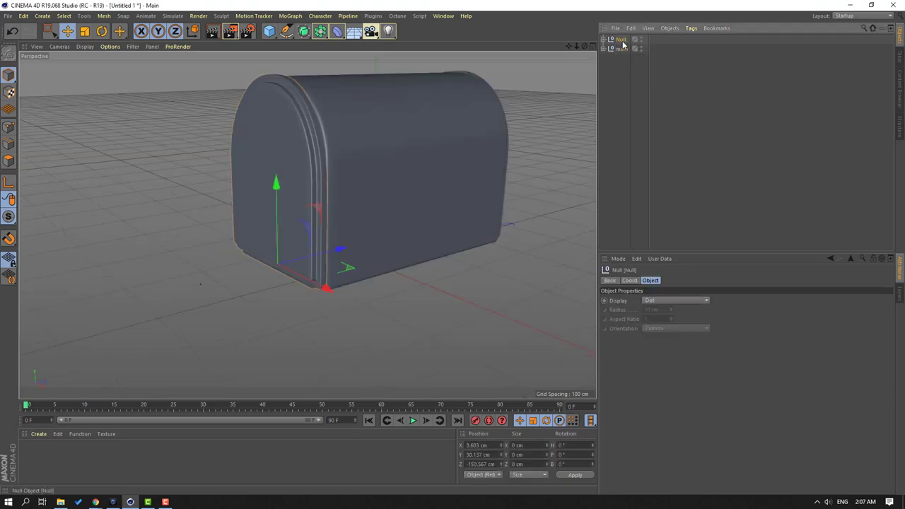
double_click(622, 40)
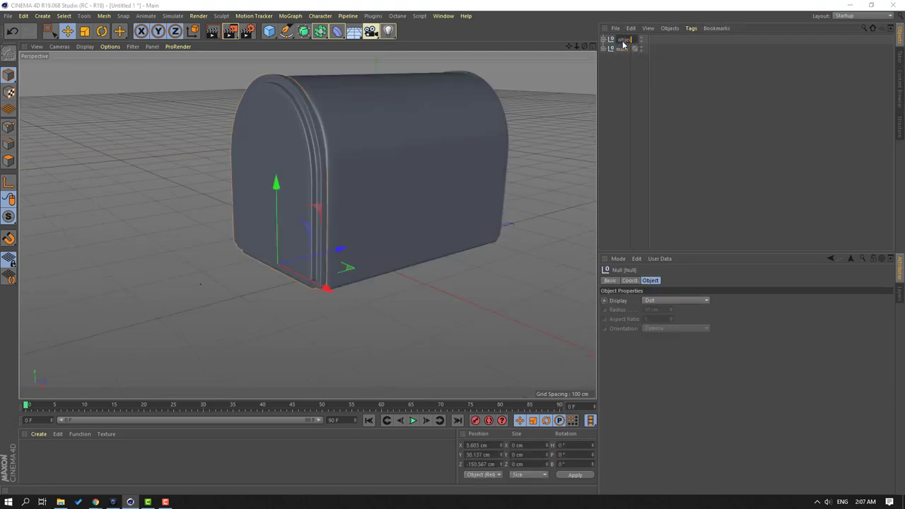
type("object01")
key("Return")
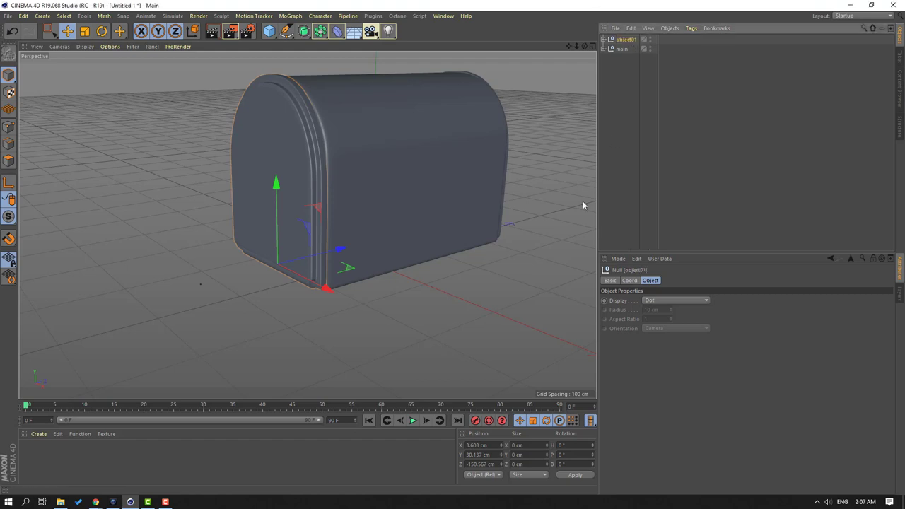
left_click(519, 133)
left_click_drag(518, 133, 343, 271, "alt")
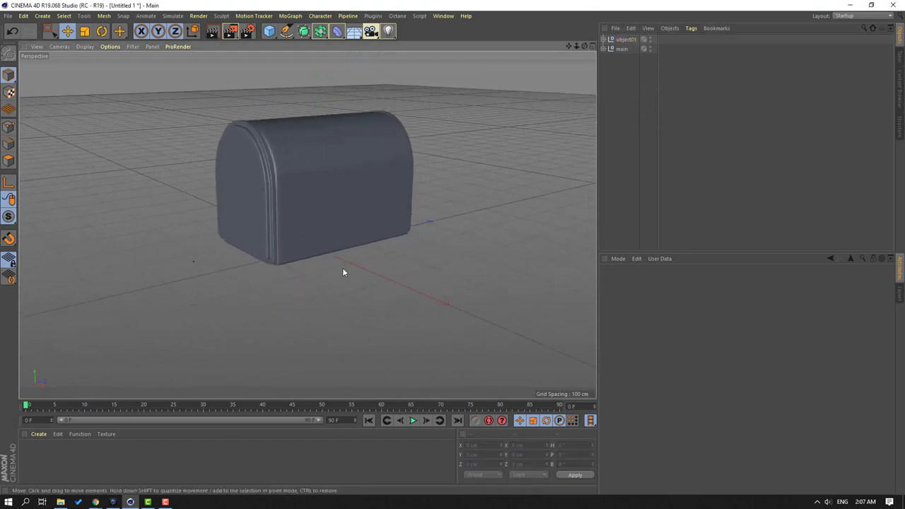
- Add a Cube and shape it into a post about 50 × 47 cm in section beneath the mailbox shell
left_click(269, 32)
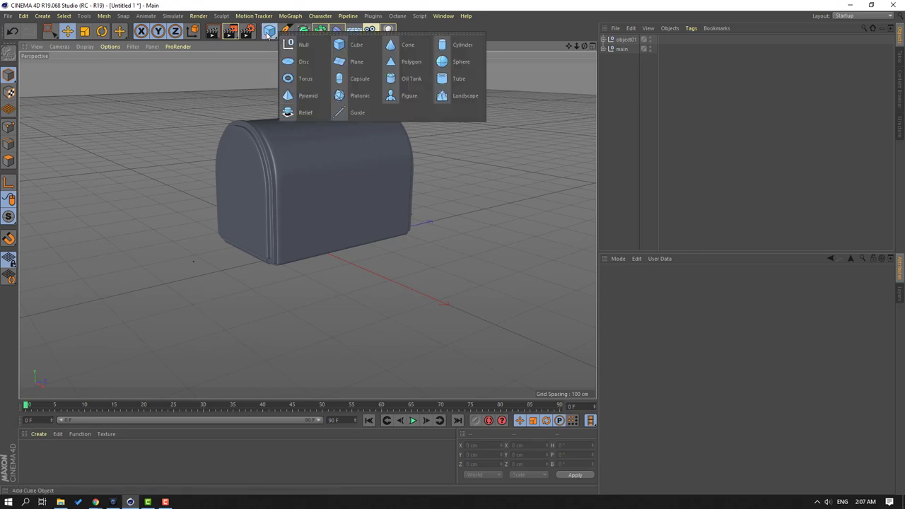
left_click(353, 48)
scroll(319, 247, "down", 2)
left_click_drag(353, 243, 313, 246)
scroll(324, 256, "up", 5)
left_click_drag(442, 204, 494, 327)
left_click_drag(286, 261, 379, 361, "alt")
left_click(408, 318)
left_click_drag(407, 318, 333, 199, "alt")
scroll(358, 308, "down", 5)
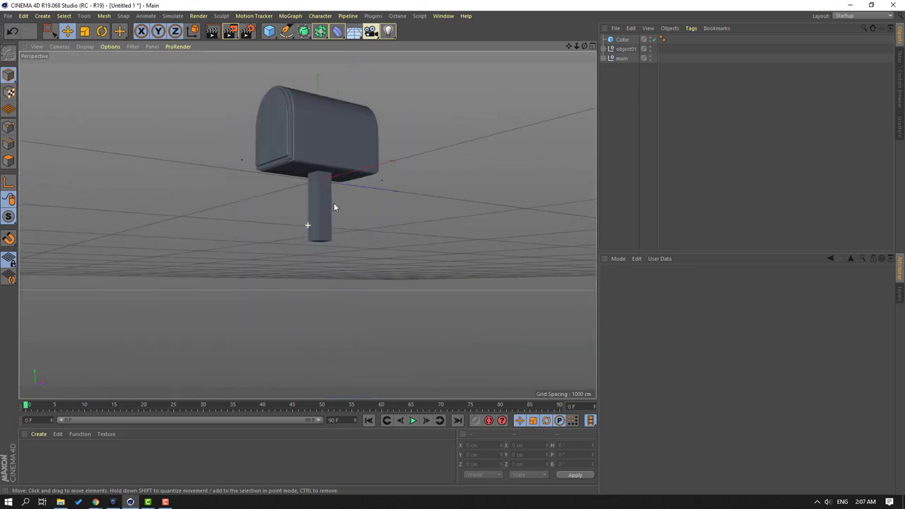
- Lengthen the post to about 397 cm and lower it so its top meets the shell's underside
left_click(329, 200)
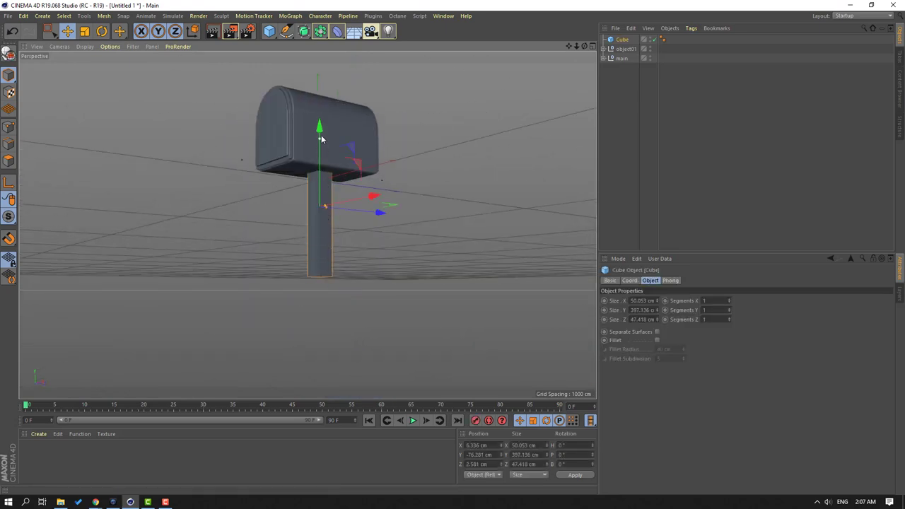
left_click_drag(320, 134, 316, 159)
mouse_move(328, 207)
left_mouse_down()
mouse_move(331, 214)
mouse_move(318, 195)
left_mouse_up()
scroll(331, 214, "up", 2)
key("ctrl+shift+a")
middle_click_drag(314, 194, 317, 225, "alt")
scroll(306, 224, "up", 2)
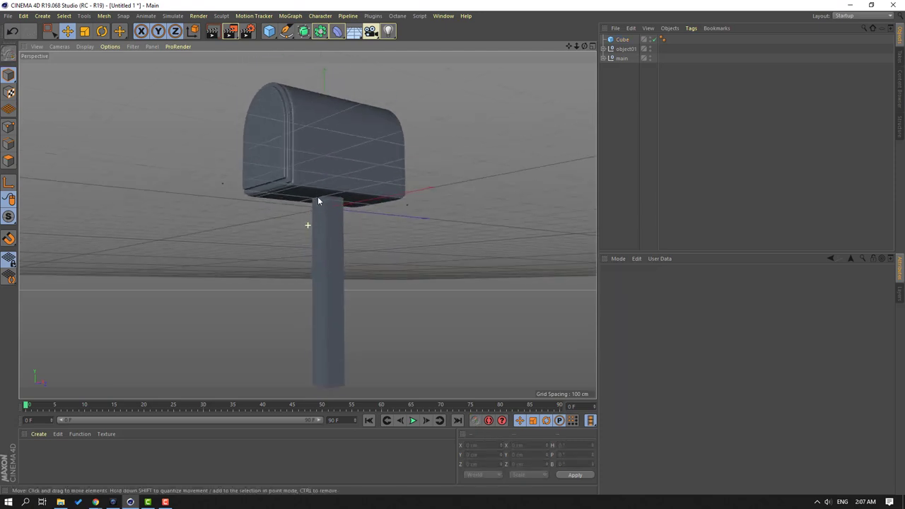
left_click_drag(306, 200, 313, 224, "alt")
scroll(328, 191, "up", 3)
middle_click_drag(327, 191, 309, 262, "alt")
scroll(348, 265, "up", 1)
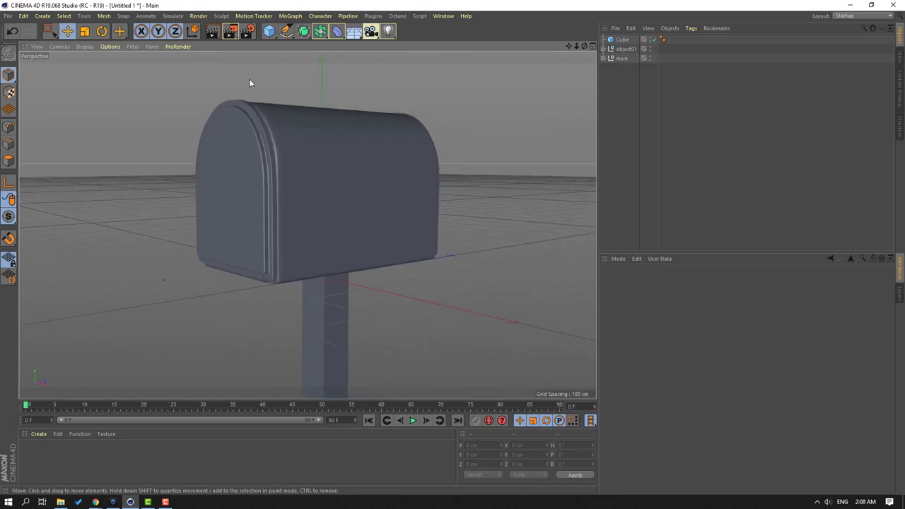
- Add a Cylinder, raise it to about Y 162 cm and rotate its bank to 90°
left_click(268, 33)
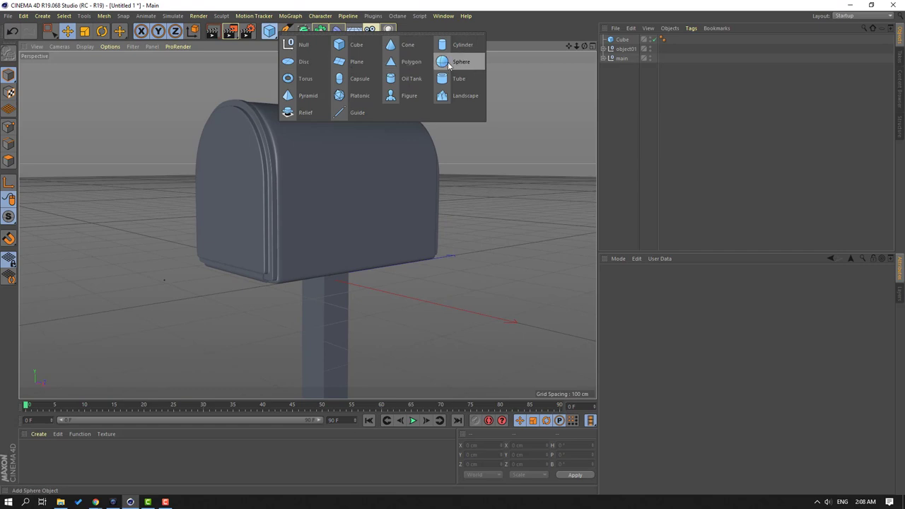
left_click(456, 45)
left_click_drag(320, 204, 322, 92)
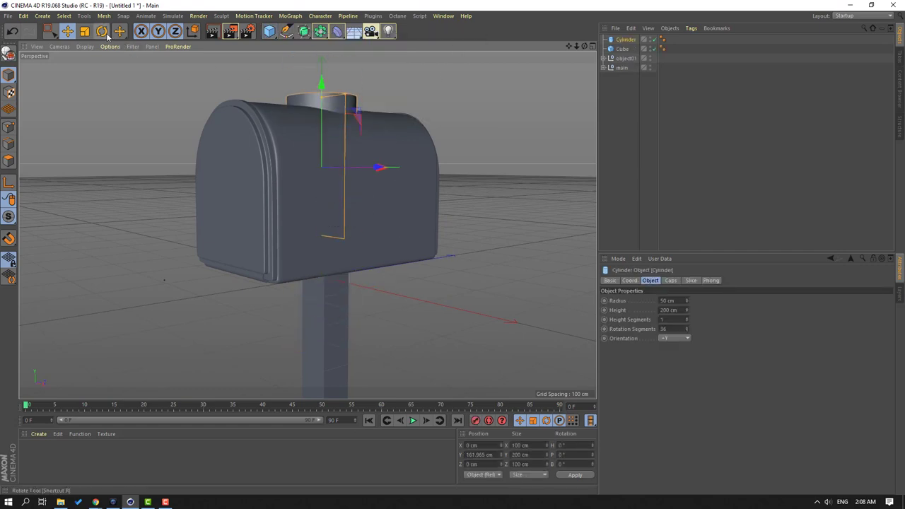
left_click(106, 34)
left_click_drag(349, 136, 361, 248)
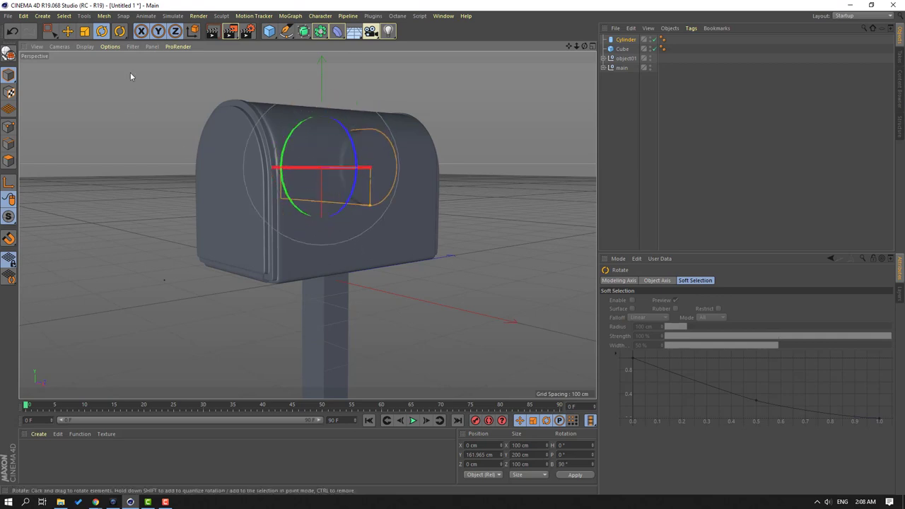
- Move the cylinder out past the shell's side to about X 232.2 cm and reduce it to 14 cm radius and about 16.9 cm height
left_click(67, 31)
left_click_drag(339, 178, 465, 187, "alt")
left_click_drag(460, 223, 382, 185, "alt")
left_click(628, 163)
left_click(627, 41)
left_click_drag(686, 301, 686, 318)
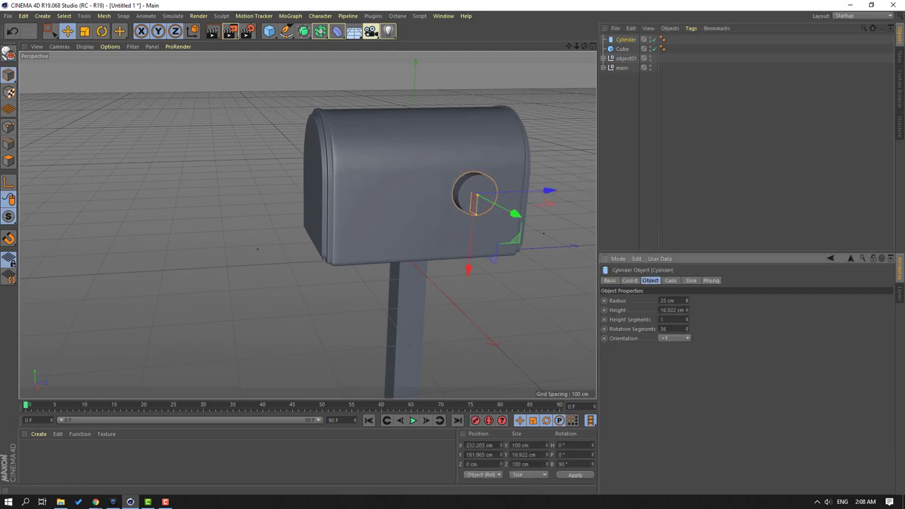
- Move the cylinder back against the shell's side wall at about X 96 cm and reduce its height to about 7.8 cm
scroll(493, 233, "up", 4)
left_click_drag(415, 166, 534, 224, "alt")
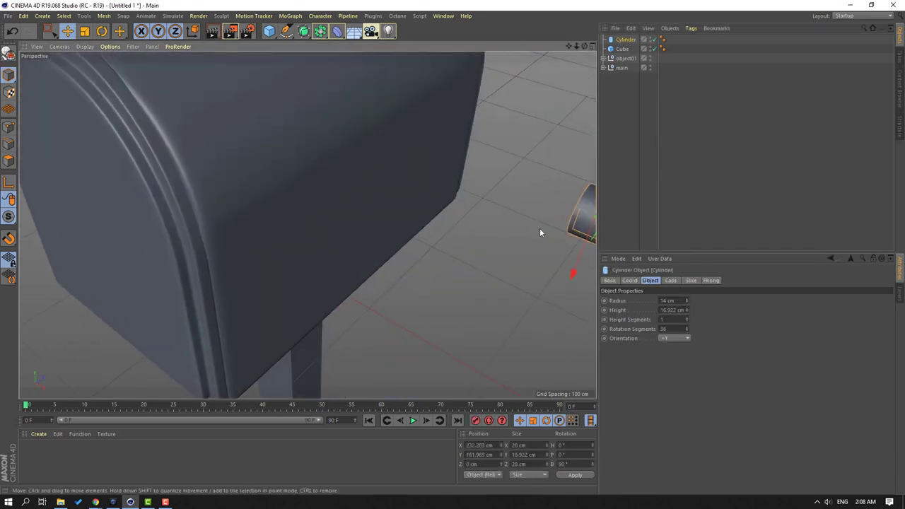
middle_click_drag(534, 224, 506, 197, "alt")
left_click_drag(506, 196, 394, 165)
scroll(494, 200, "down", 3)
key("o")
mouse_move(351, 192)
left_mouse_down("alt")
mouse_move(399, 171)
mouse_move(318, 154)
mouse_move(335, 173)
left_mouse_up("alt")
scroll(331, 153, "down", 5)
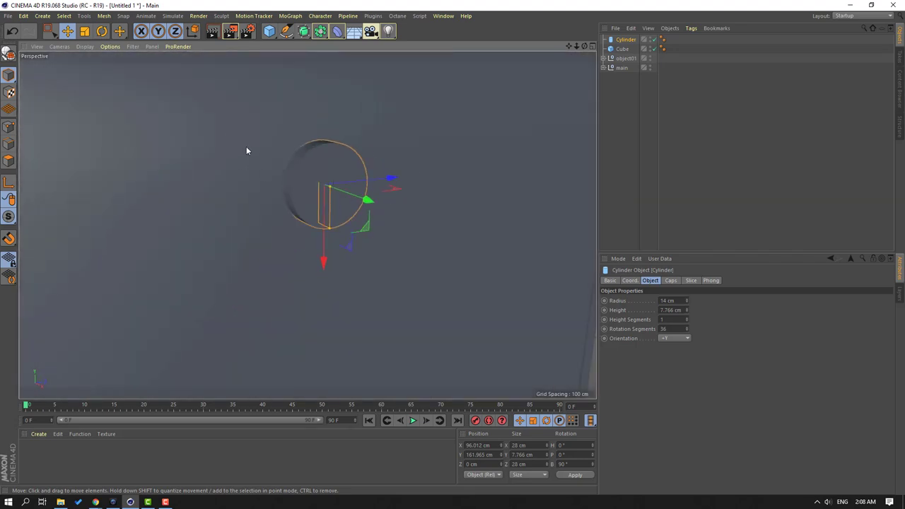
- Switch the viewport display to Gouraud Shading (Lines) so the mesh lines show on the shell and cylinder
left_click(82, 46)
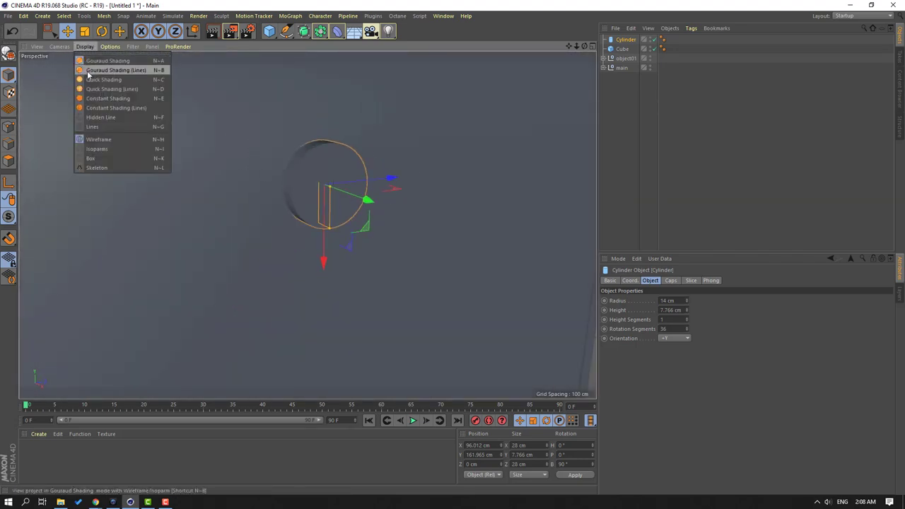
left_click(126, 71)
left_click_drag(125, 71, 245, 173, "alt")
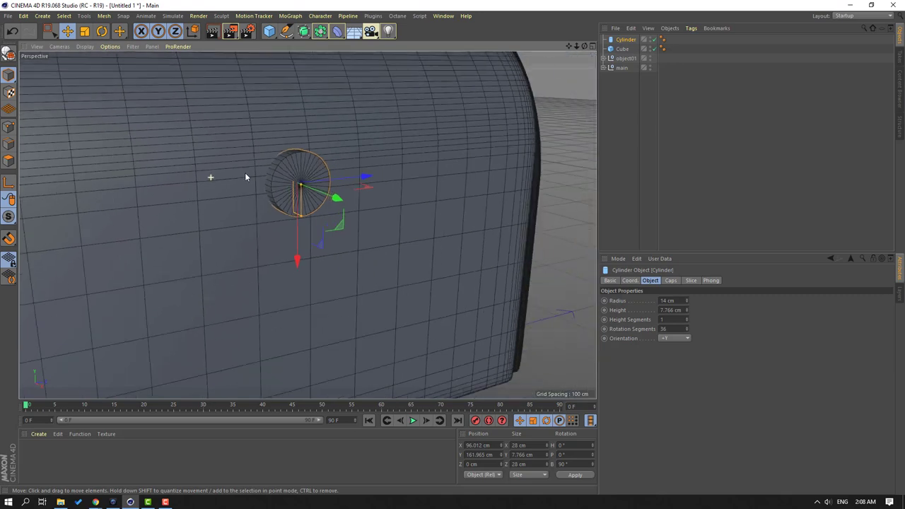
- Lower the cylinder on the shell's side wall to about Y 145.8 cm
left_click_drag(297, 237, 297, 267)
left_click_drag(226, 215, 284, 248, "alt")
scroll(250, 188, "up", 5)
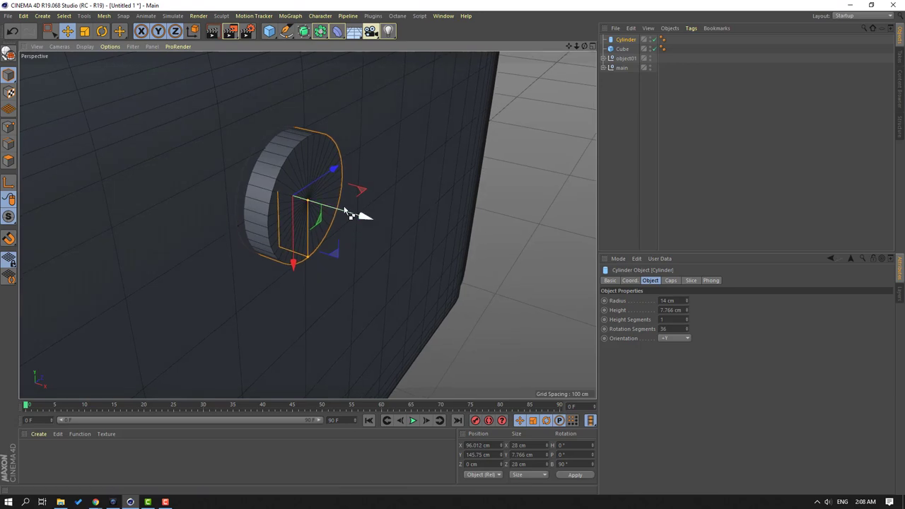
- Duplicate the cylinder outward, reduce the copy to 10 cm radius and 4 cm height, and place it at about X 101.7 cm
left_click_drag(347, 215, 385, 246, "ctrl")
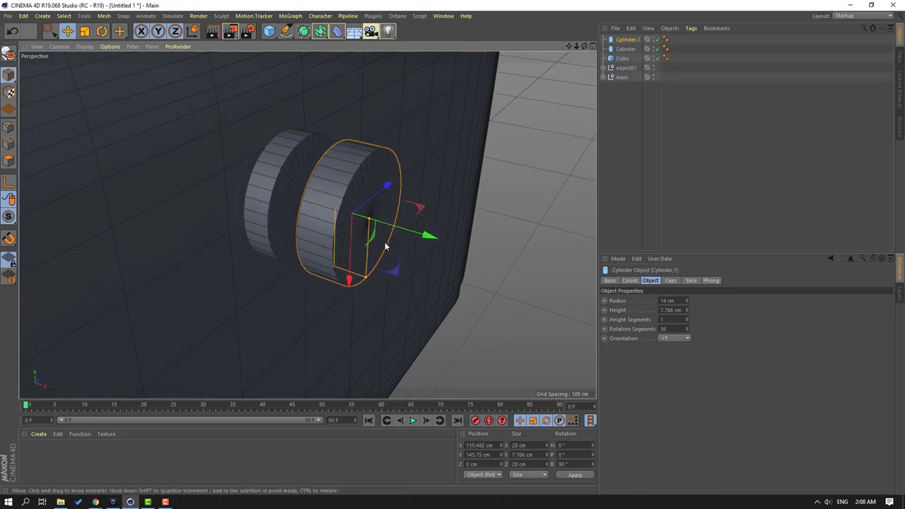
left_click_drag(686, 302, 686, 322)
left_click_drag(429, 235, 381, 230)
mouse_move(389, 277)
left_mouse_down("alt")
mouse_move(287, 249)
mouse_move(406, 275)
left_mouse_up("alt")
left_click_drag(404, 196, 408, 199)
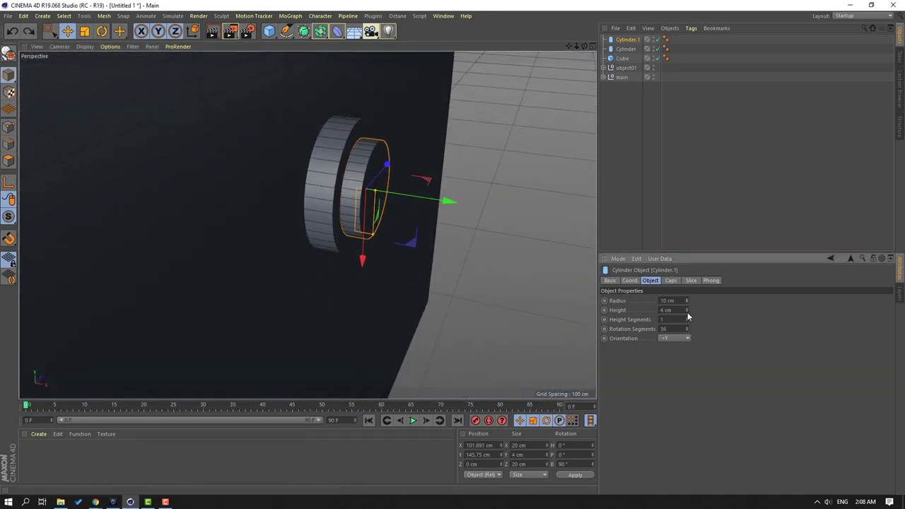
- Set the smaller cylinder's height to 13 cm and move it out to about X 105 cm
left_click_drag(687, 313, 683, 313)
left_click_drag(419, 194, 436, 203)
scroll(458, 189, "down", 6)
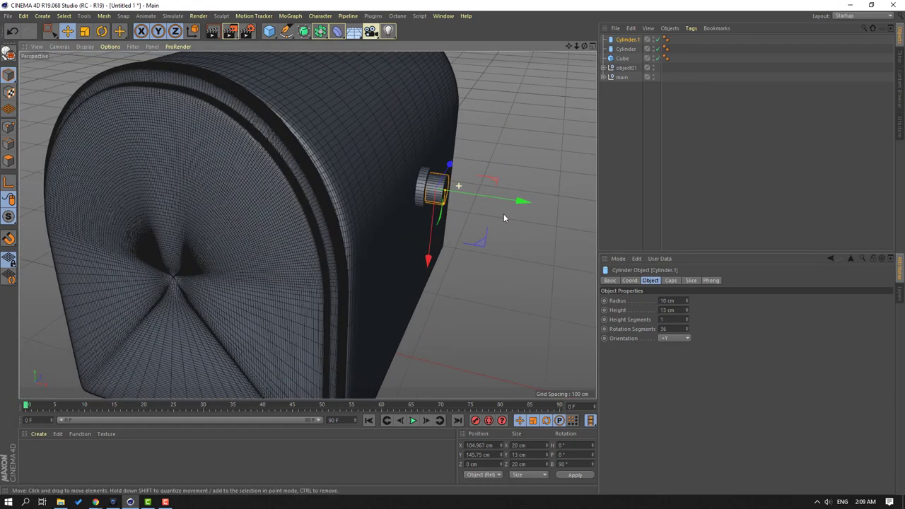
left_click(455, 234)
- Duplicate the 10 cm radius cylinder outward from the shell's side to about X 126 cm
scroll(454, 234, "down", 3)
mouse_move(461, 249)
left_mouse_down("alt")
mouse_move(455, 234)
mouse_move(344, 219)
mouse_move(356, 232)
mouse_move(458, 249)
mouse_move(445, 248)
left_mouse_up("alt")
scroll(410, 230, "up", 6)
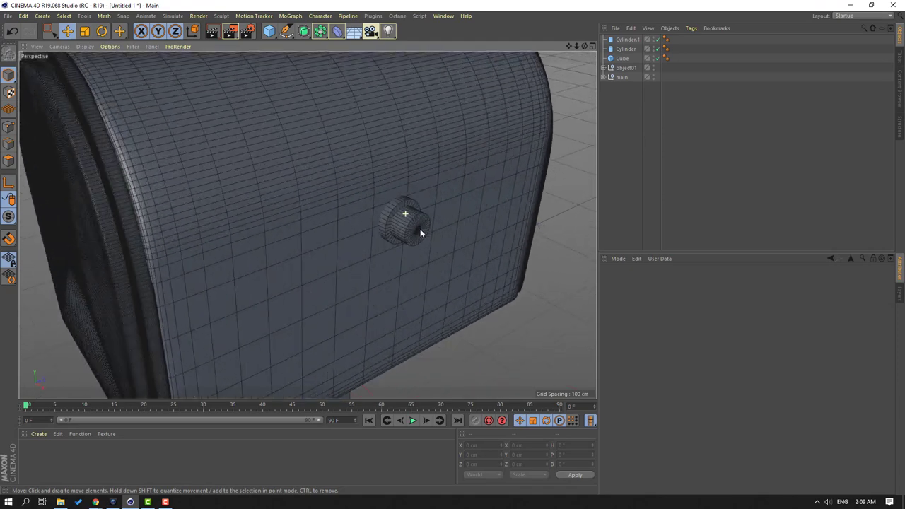
left_click(398, 222)
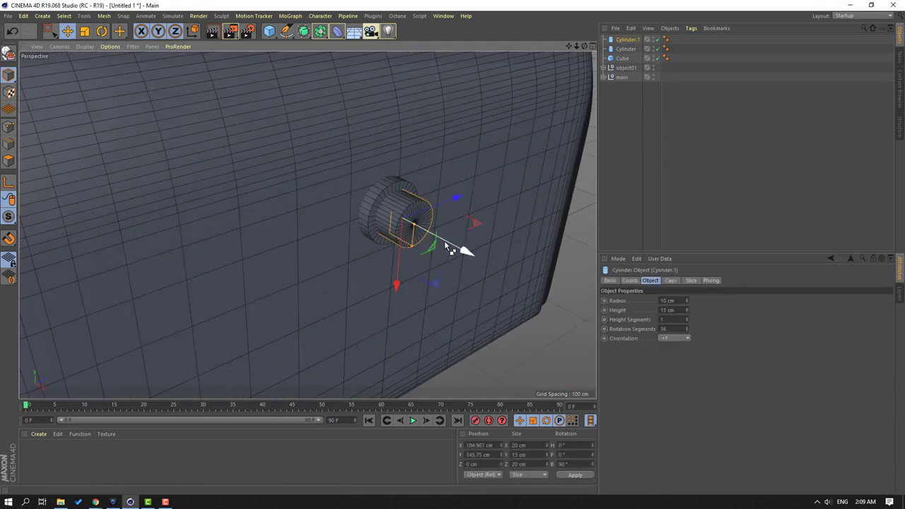
left_click_drag(450, 249, 488, 270, "ctrl")
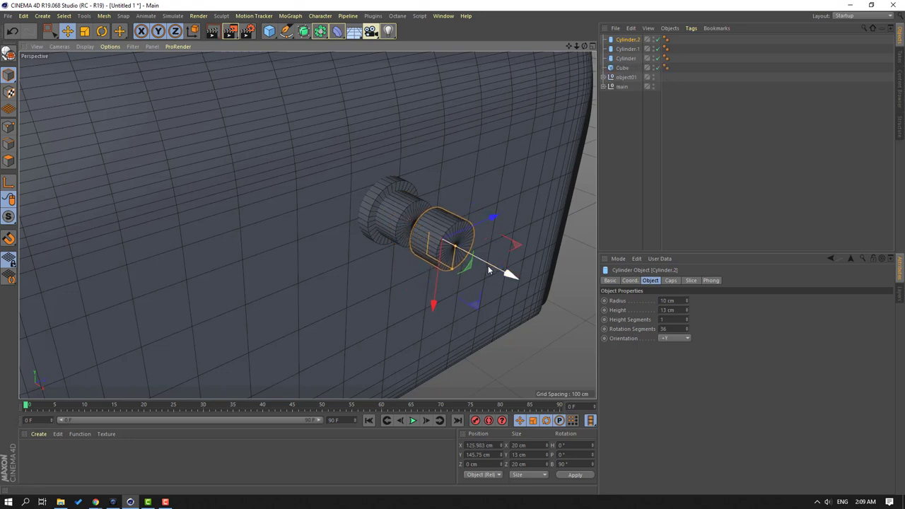
- Rotate the outermost cylinder upright to a bank of 0° and bring up its object properties
left_click(102, 33)
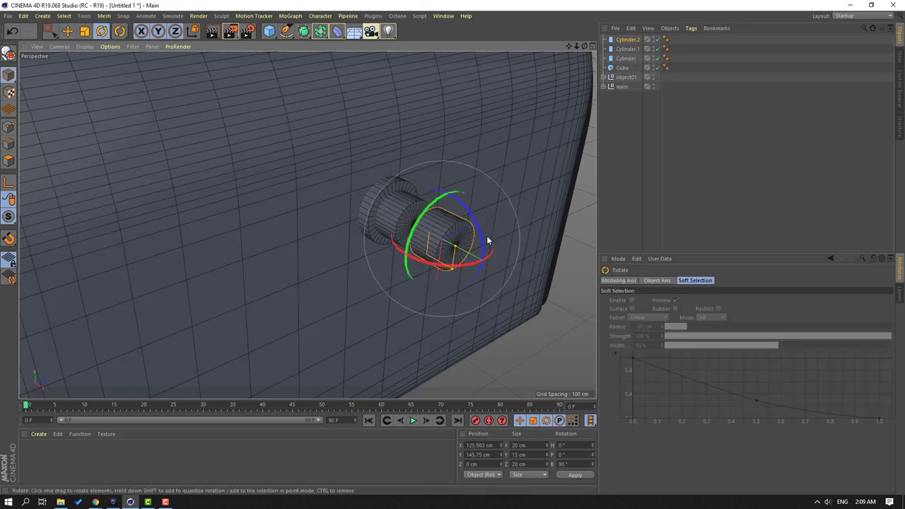
left_click_drag(483, 242, 424, 169)
left_click_drag(505, 285, 485, 283, "alt")
left_click(73, 33)
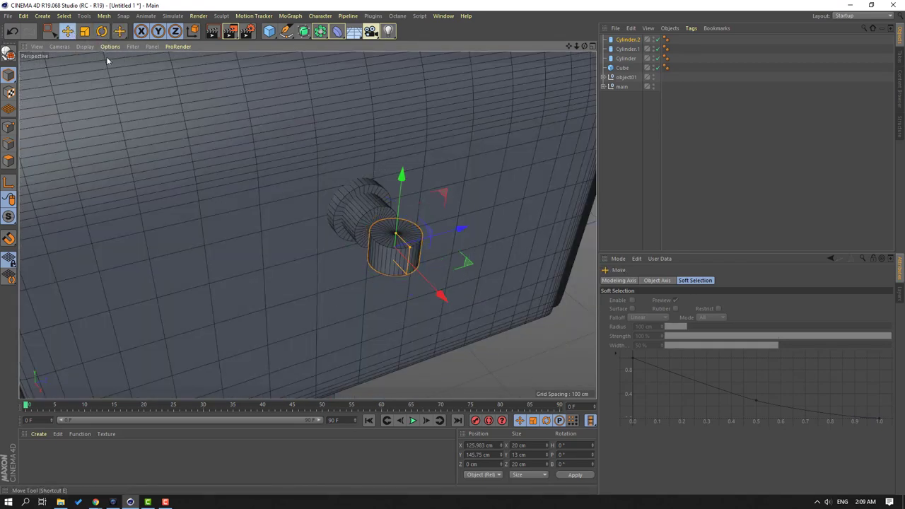
left_click(627, 39)
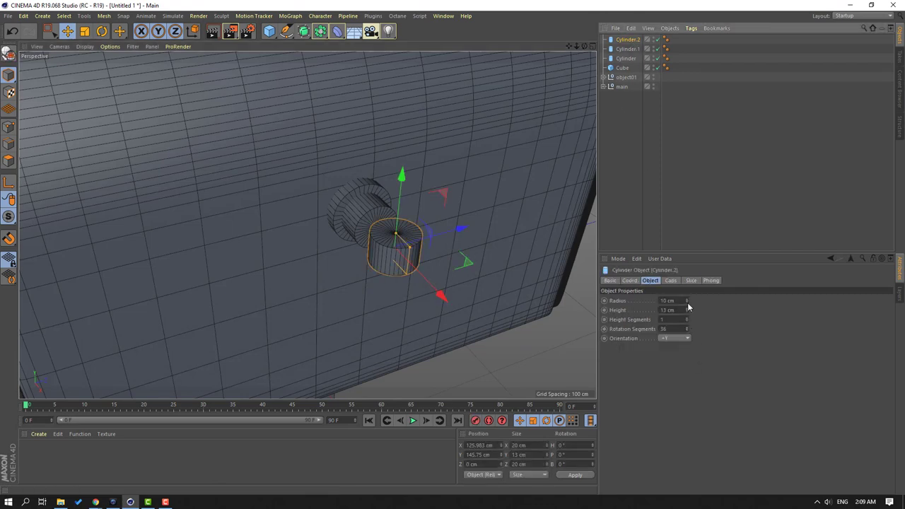
- Reduce the vertical cylinder's radius to 4 cm and move it back to X about 104 cm, against the side knob
left_click_drag(686, 302, 679, 302)
left_click_drag(335, 242, 390, 271, "alt")
left_click_drag(447, 262, 398, 232)
left_click_drag(317, 228, 309, 195, "alt")
left_click_drag(376, 179, 373, 150)
left_click_drag(403, 221, 407, 221)
- Stretch the cylinder into a flagpole 176 cm high and raise it to Y about 237 cm so it stands on the knob
left_click_drag(686, 309, 685, 203)
scroll(431, 254, "down", 6)
left_click_drag(417, 191, 410, 117)
left_click_drag(305, 214, 392, 201, "alt")
left_click(387, 241)
left_click_drag(387, 239, 195, 204, "alt")
scroll(438, 226, "up", 3)
left_click(440, 139)
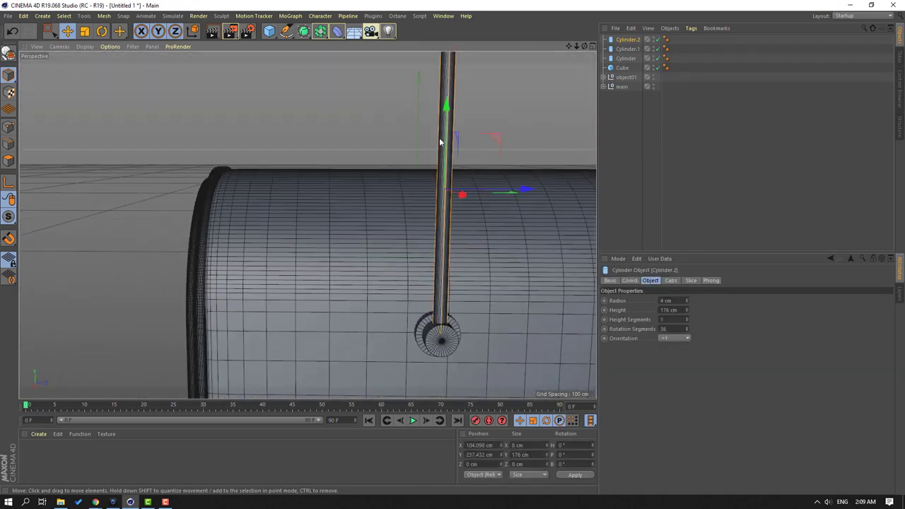
- Set the flagpole cylinder's radius to 2 cm and check it against the mailbox body
left_click(677, 301)
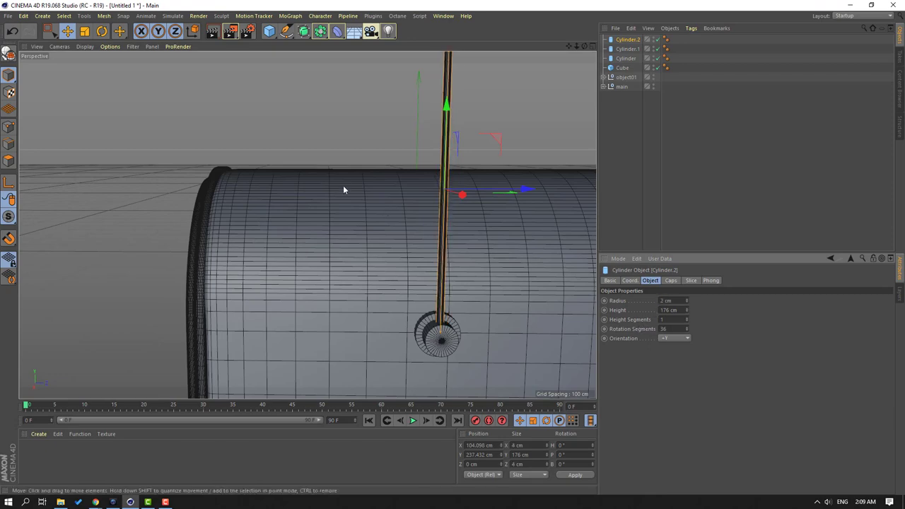
left_click(333, 167)
left_click_drag(333, 167, 559, 247, "alt")
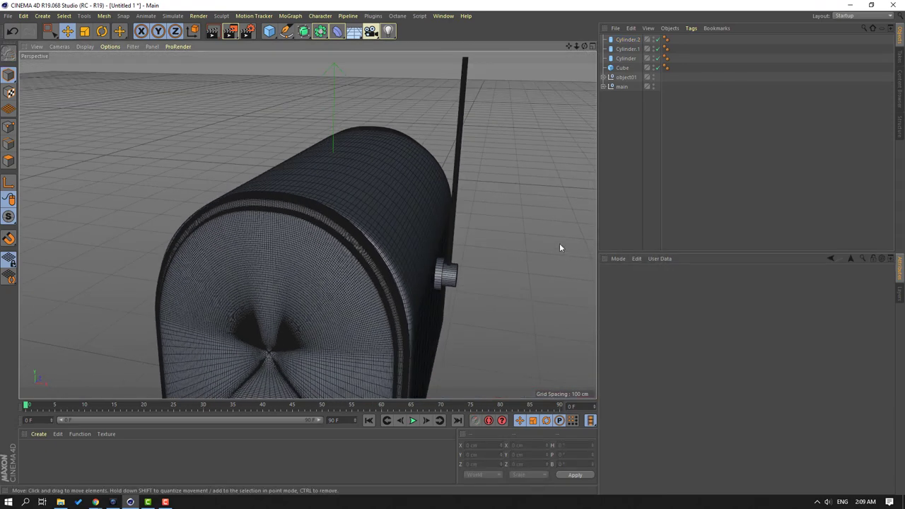
left_click(460, 160)
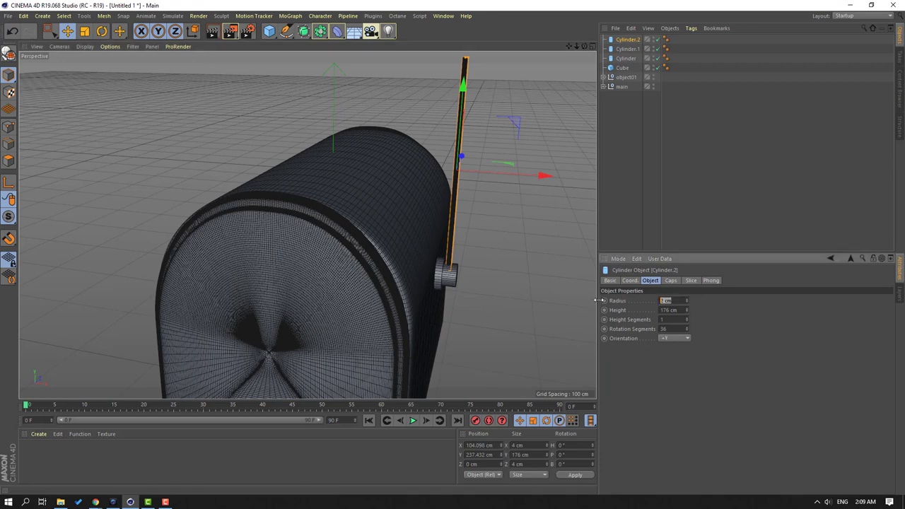
left_click(516, 261)
left_click_drag(516, 261, 447, 236, "alt")
left_click_drag(502, 190, 376, 190, "alt")
- Add a cube, raise it to Y about 296 cm above the mailbox, and thin it to about 24.6 cm in X
left_click(272, 38)
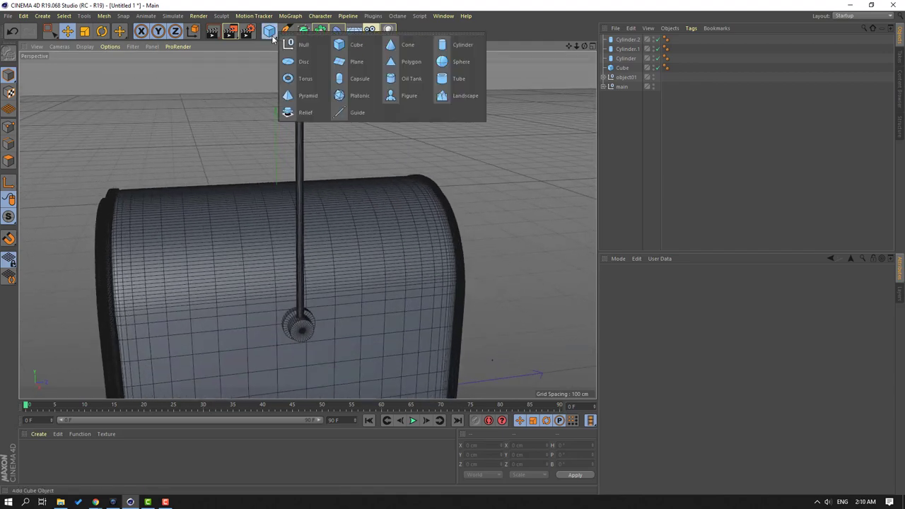
left_click(339, 45)
scroll(292, 337, "down", 2)
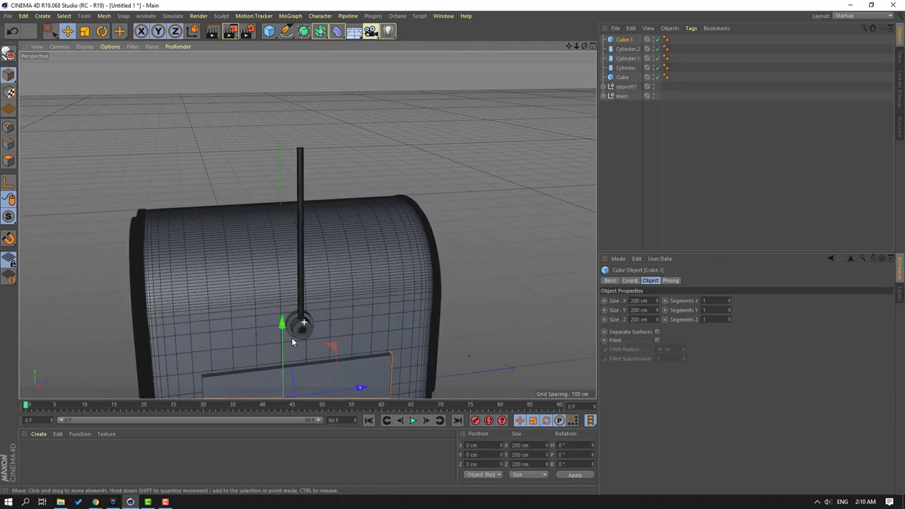
left_click_drag(282, 334, 298, 90)
left_click_drag(226, 144, 260, 169, "alt")
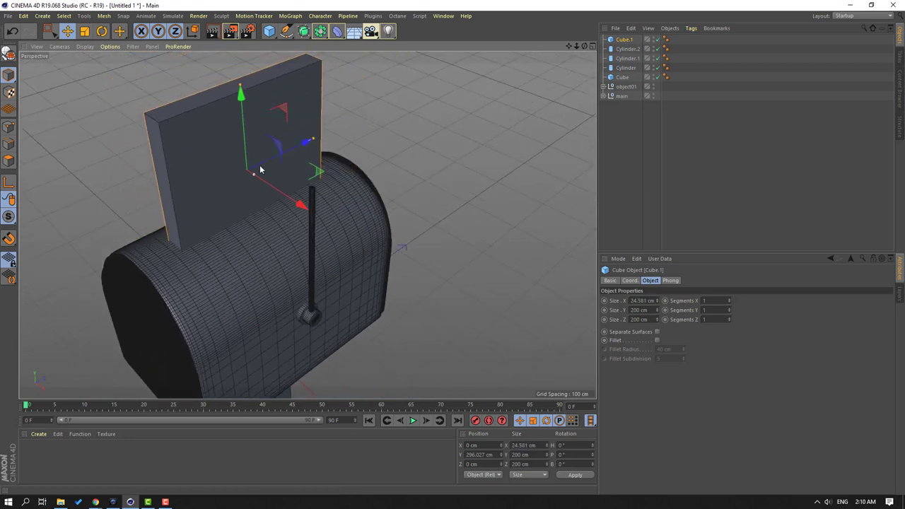
- Shrink the new cube to a small panel about 4.8 cm in X, 49.2 cm in Y and 66.9 cm in Z
left_click_drag(313, 142, 263, 166)
left_click_drag(241, 95, 282, 161)
scroll(234, 177, "up", 5)
left_click_drag(276, 150, 272, 144)
scroll(305, 172, "down", 4)
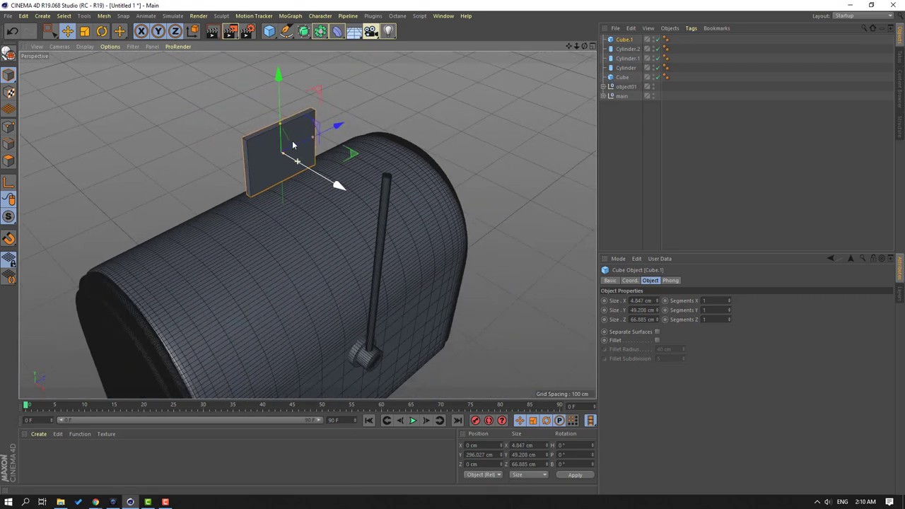
- Move the panel out to the flagpole at X about 110 cm and resize it to about 36.5 cm high and 52.4 cm long
left_click_drag(300, 191, 292, 115)
scroll(429, 207, "up", 2)
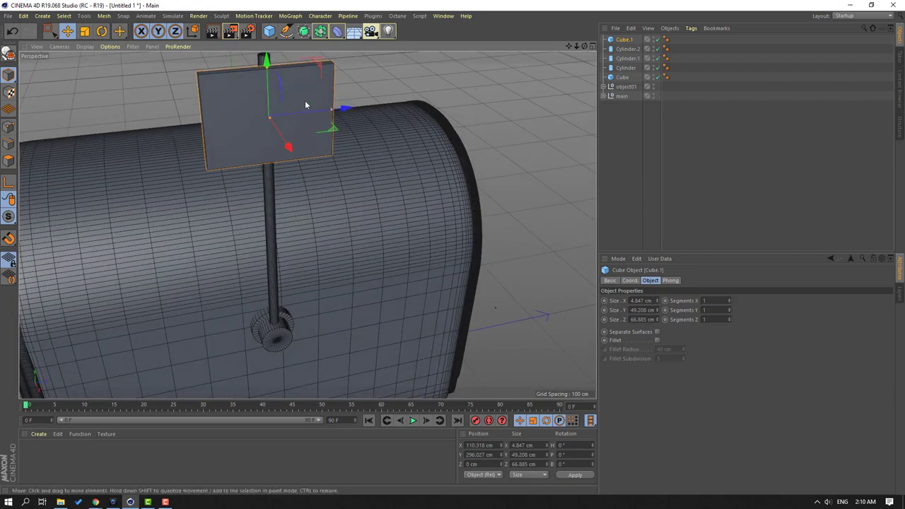
left_click_drag(267, 71, 269, 79)
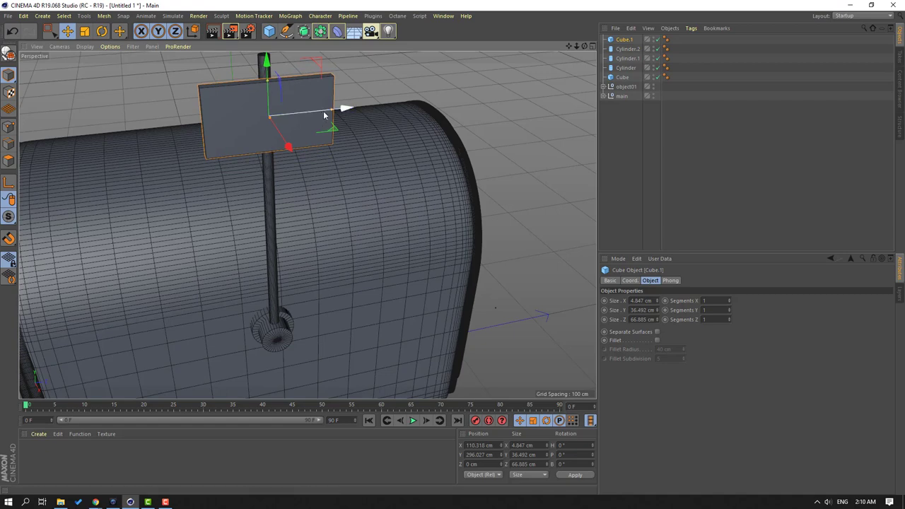
left_click_drag(332, 110, 318, 111)
- Thin the flag panel to about 2.1 cm and place it beside the pole's upper end at about X 105, Y 306, Z 27 cm
left_click_drag(307, 224, 289, 182, "alt")
scroll(501, 195, "up", 8)
scroll(427, 202, "down", 4)
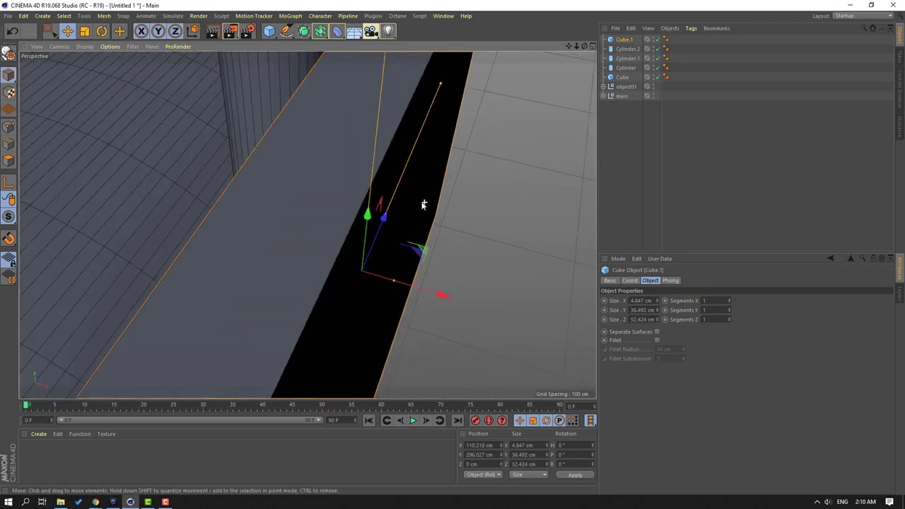
scroll(406, 200, "down", 2)
left_click_drag(426, 191, 389, 222, "alt")
left_click_drag(257, 190, 416, 188, "alt")
left_click_drag(454, 154, 468, 182)
left_click_drag(413, 183, 472, 82)
left_click_drag(390, 130, 308, 226, "alt")
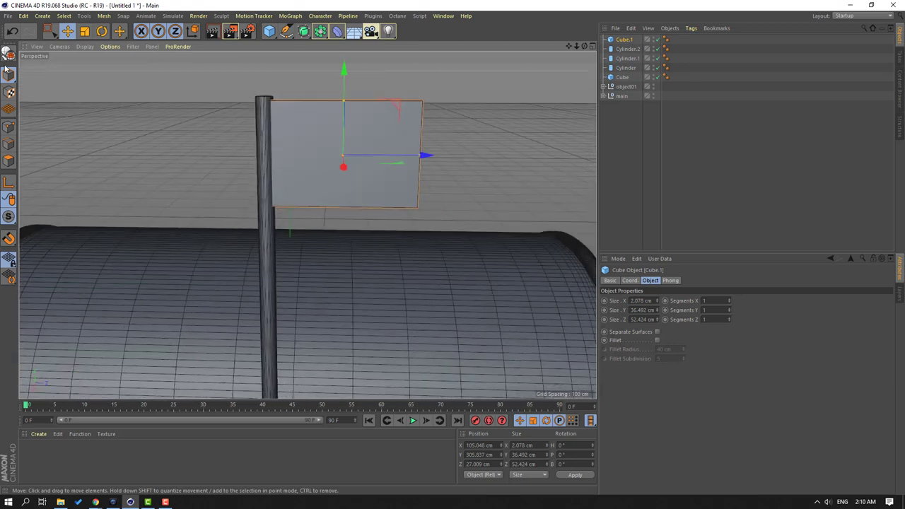
- Convert the flag panel to an editable polygon object and select the points of its free outer edge
left_click(8, 55)
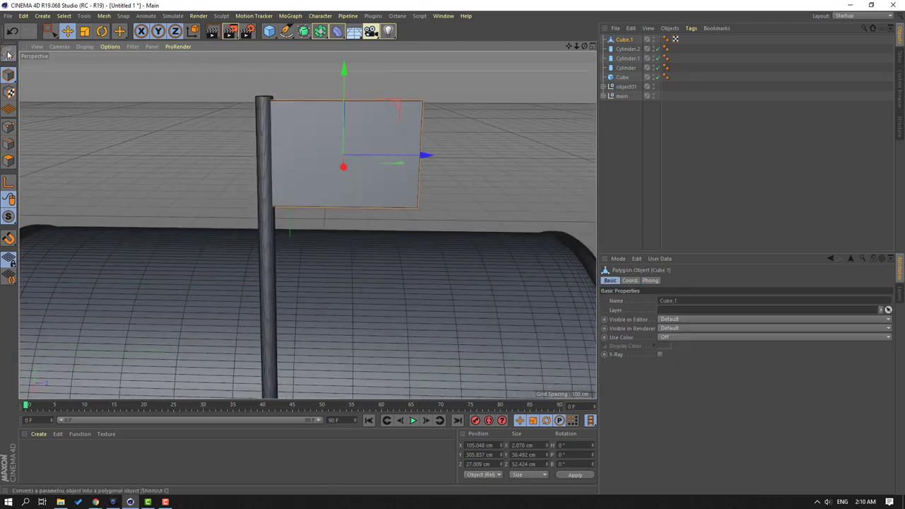
left_click(8, 127)
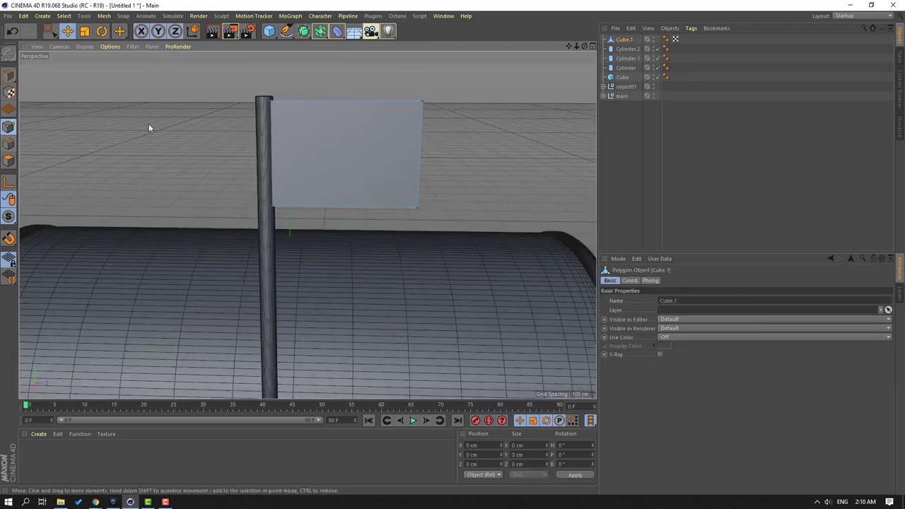
mouse_move(50, 32)
left_mouse_down()
mouse_move(68, 59)
mouse_move(90, 63)
left_mouse_up()
left_click_drag(306, 225, 377, 142, "alt")
left_click_drag(365, 111, 364, 210)
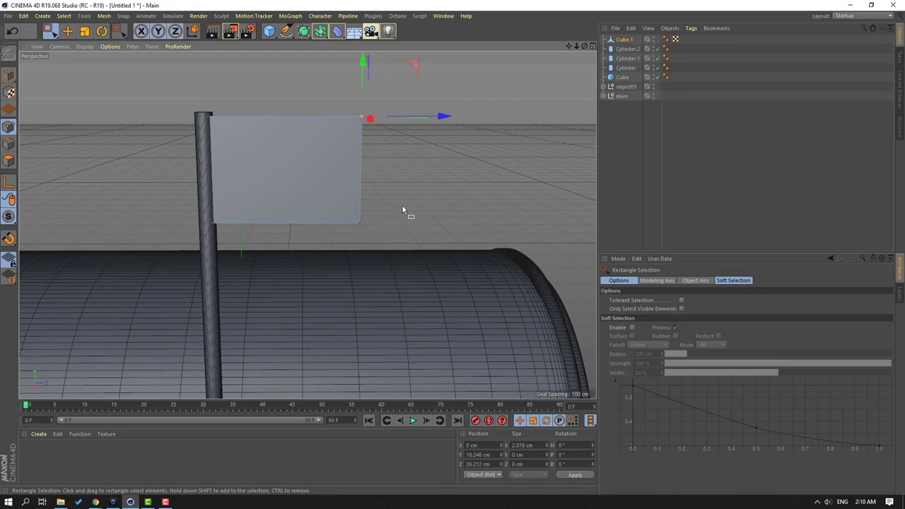
left_click_drag(417, 201, 304, 196)
- Taper the flag by scaling the selected outer-edge points vertically to about 22.1 cm
left_click(84, 32)
left_click_drag(227, 145, 373, 118, "alt")
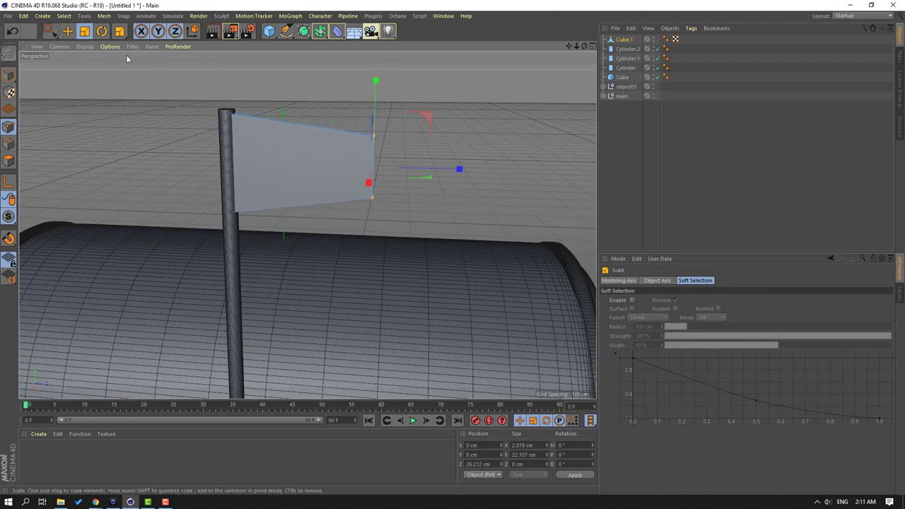
scroll(327, 152, "up", 3)
left_click_drag(326, 151, 159, 170, "alt")
middle_click_drag(223, 127, 266, 166, "alt")
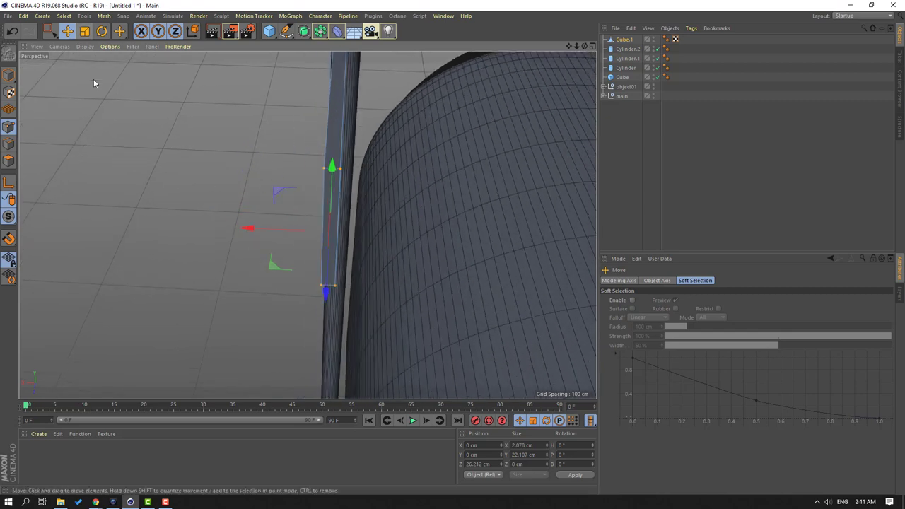
left_click(84, 34)
left_click_drag(309, 294, 202, 212, "alt")
- Return to Model mode with the Move tool and deselect the flag
left_click(9, 75)
left_click(69, 34)
left_click_drag(233, 204, 252, 200, "alt")
left_click(191, 155)
- Swing the mailbox door open by rotating the object01 null to a 120° pitch, leaving nothing selected
left_click_drag(190, 156, 308, 95, "alt")
right_click_drag(258, 146, 225, 205, "alt")
middle_click_drag(177, 222, 238, 122, "alt")
right_click_drag(239, 122, 171, 165, "alt")
left_click_drag(209, 177, 195, 199, "alt")
left_click(195, 138)
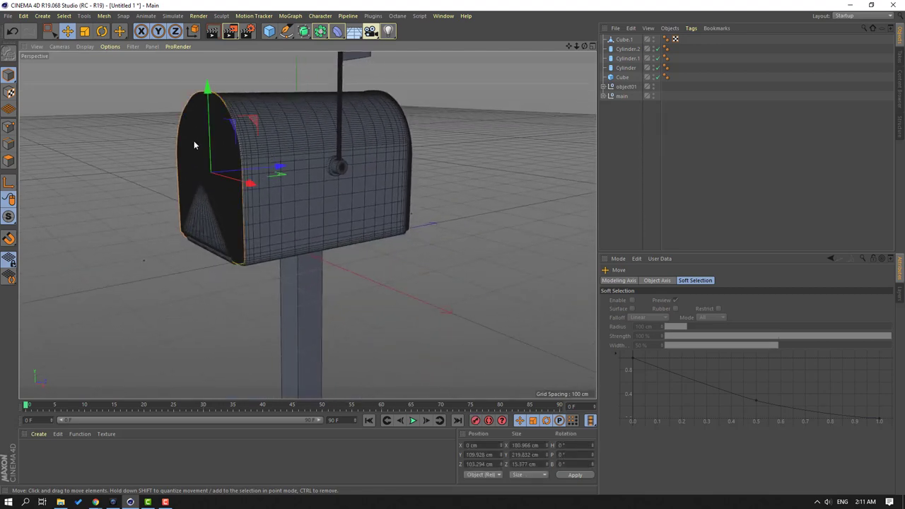
left_click(625, 86)
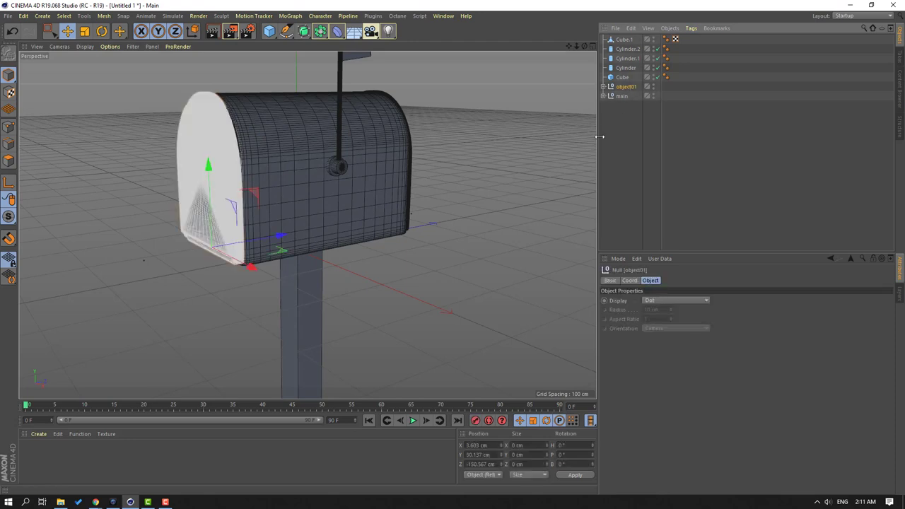
left_click(102, 32)
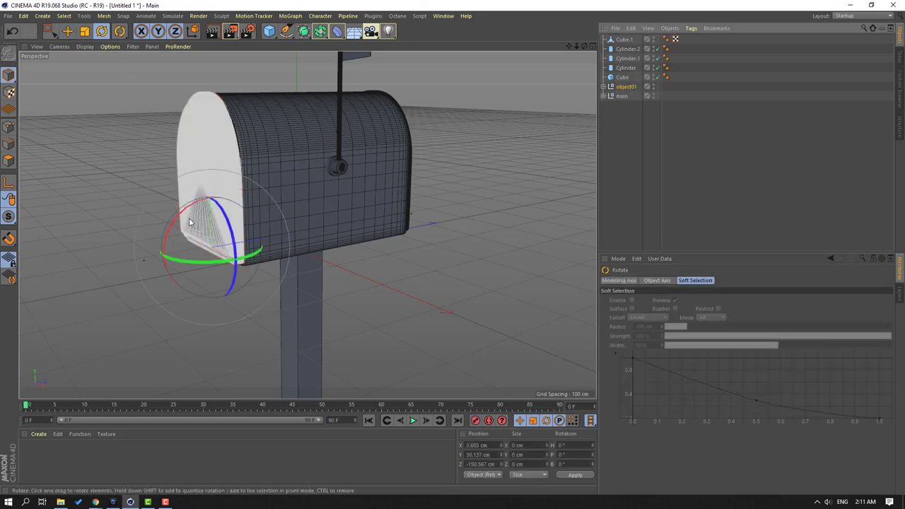
left_click_drag(184, 211, 70, 400)
left_click_drag(226, 307, 245, 295)
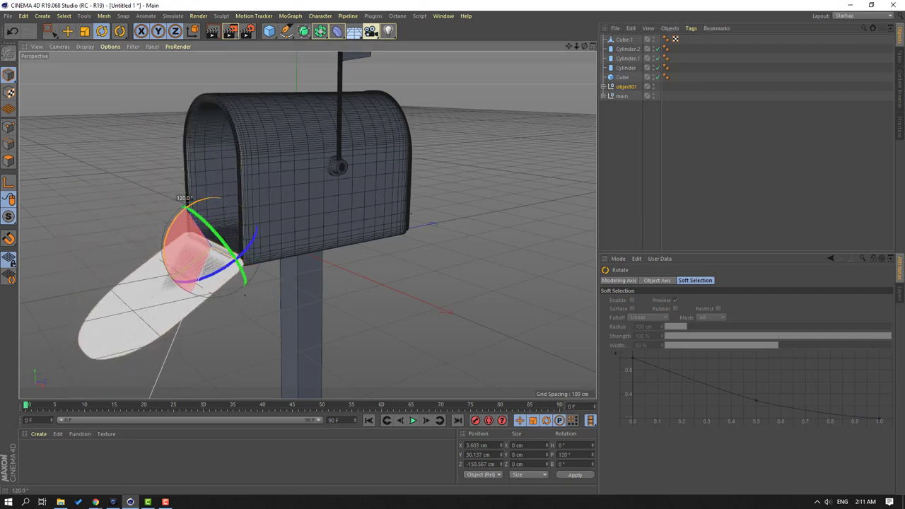
left_click(459, 191)
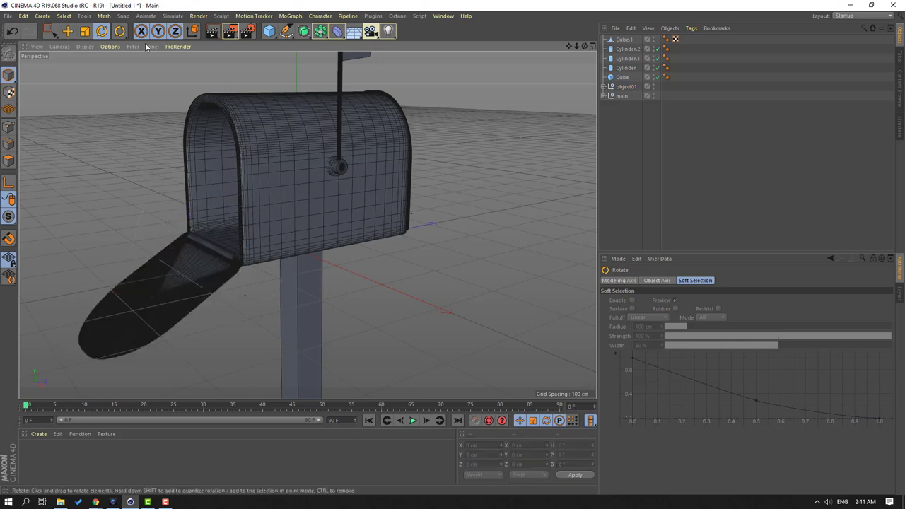
- Switch the viewport display to Gouraud Shading
left_click(85, 47)
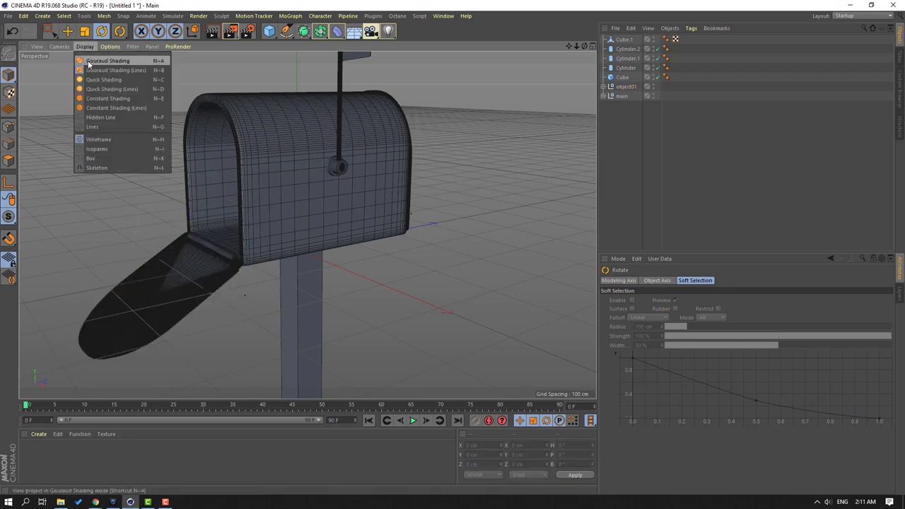
left_click(112, 61)
left_click_drag(146, 213, 367, 244, "alt")
- Lower the post cube to Y about -183.5 cm so its upper end no longer pokes through the mailbox floor
left_click(305, 281)
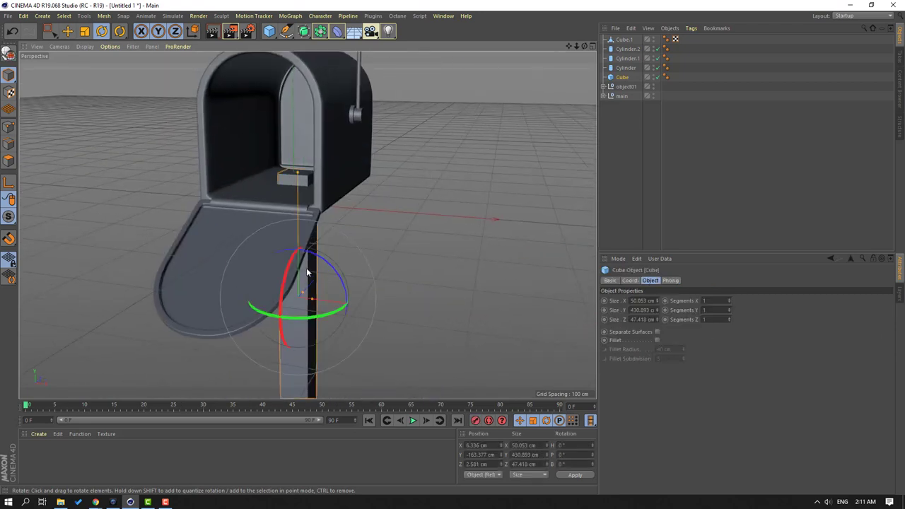
left_click(68, 31)
left_click_drag(299, 219, 298, 231)
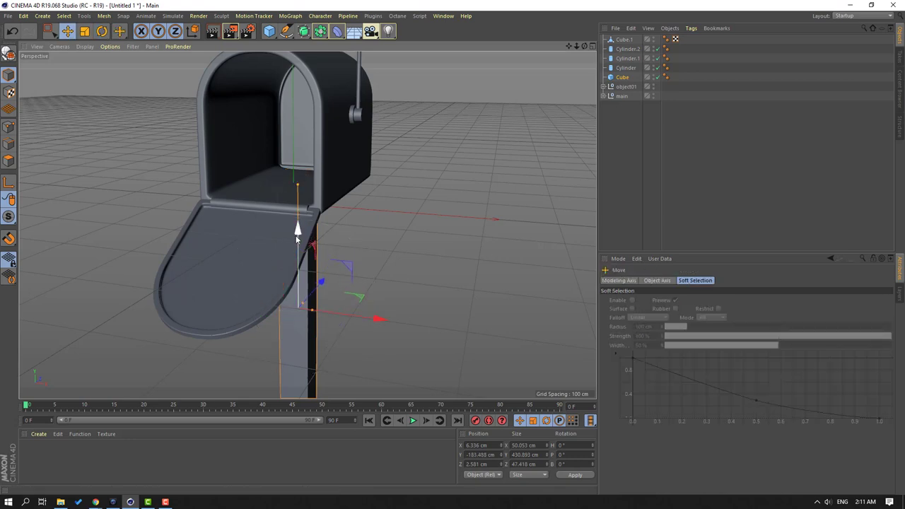
left_click(352, 228)
left_click_drag(352, 228, 393, 239, "alt")
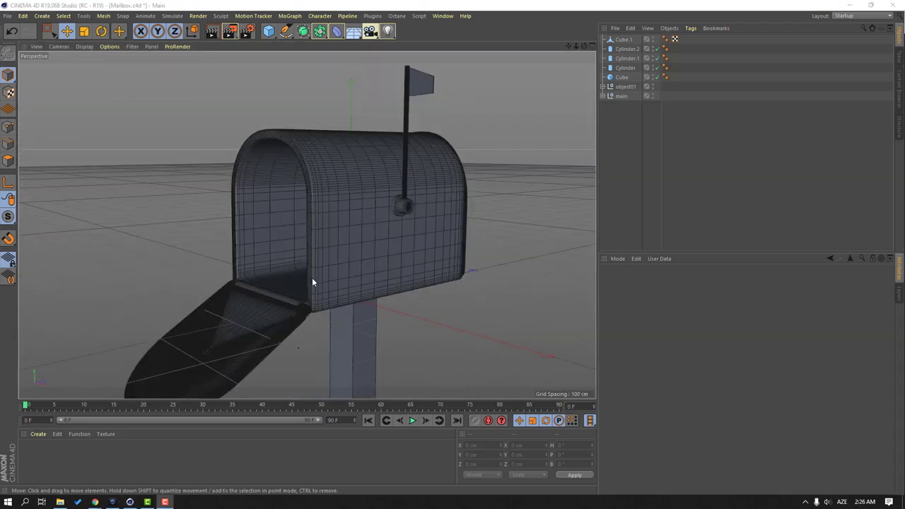
- Add another cube and place it well in front of the mailbox at Z about -854 cm, raised to Y about 209 cm
scroll(289, 228, "down", 3)
left_click_drag(323, 275, 332, 310, "alt")
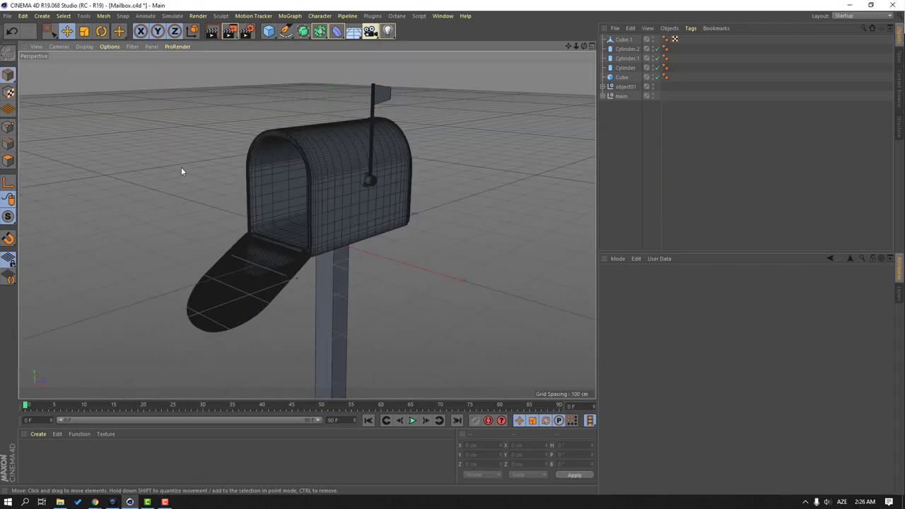
left_click_drag(224, 189, 178, 171, "alt")
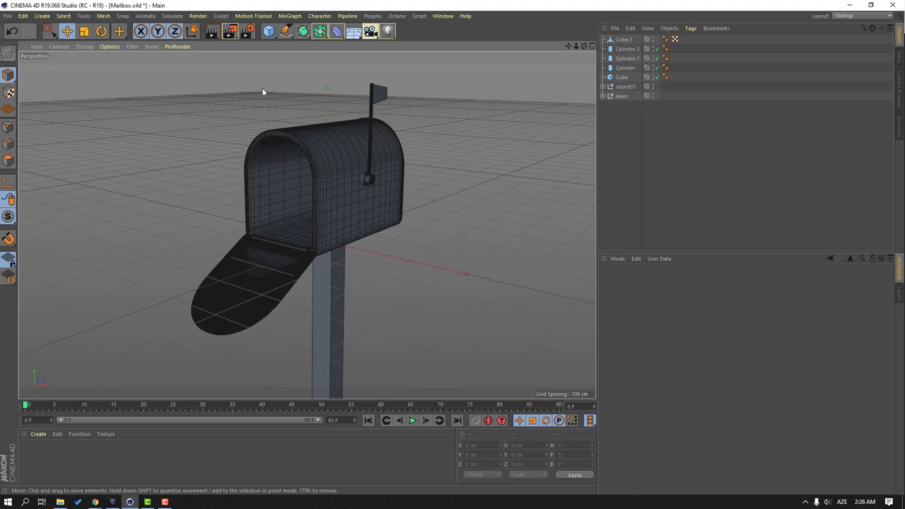
left_click_drag(269, 33, 307, 43)
left_click_drag(205, 264, 181, 217, "alt")
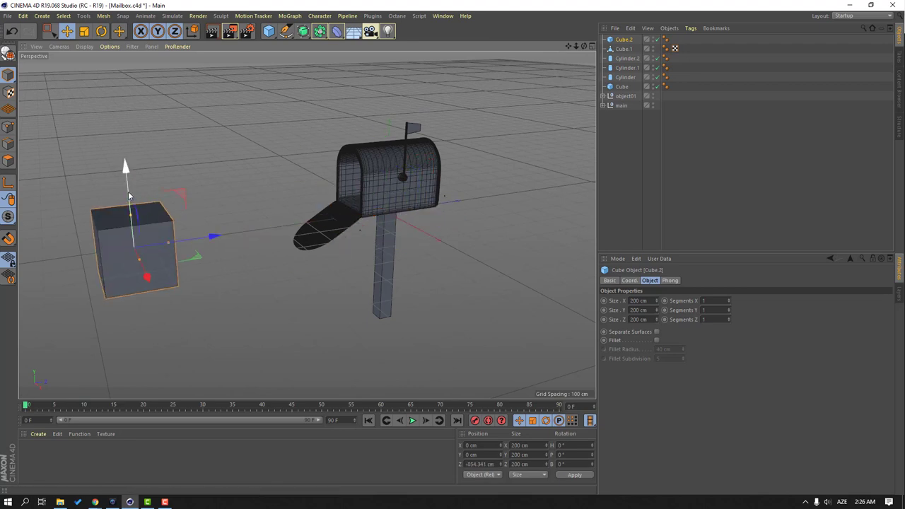
left_click_drag(126, 189, 131, 123)
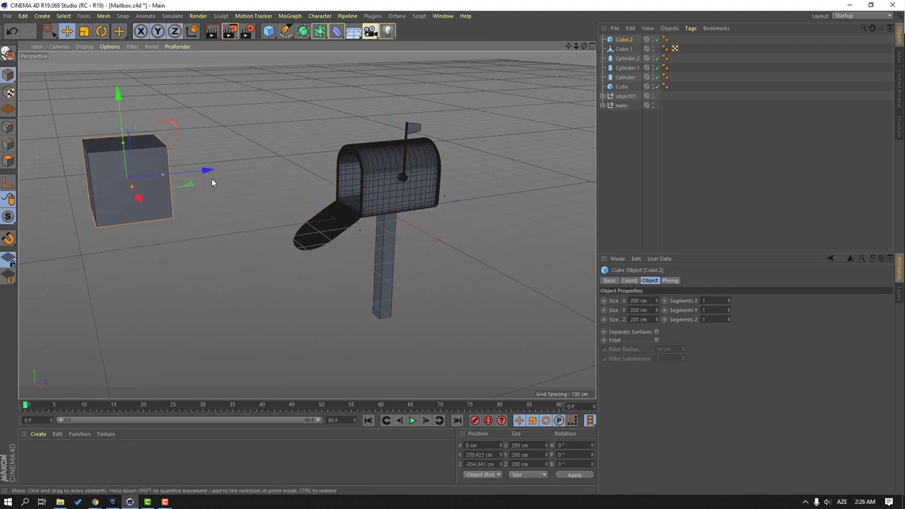
- Flatten the new cube into a panel about 13.5 cm thick, 90 cm high and 147 cm long
key("o")
left_click_drag(197, 199, 318, 145, "alt")
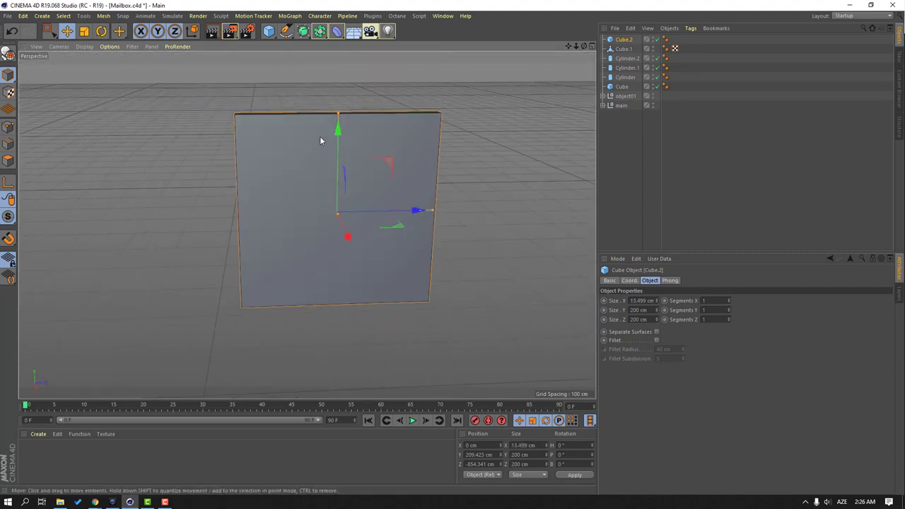
left_click_drag(337, 112, 331, 168)
left_click_drag(433, 212, 407, 217)
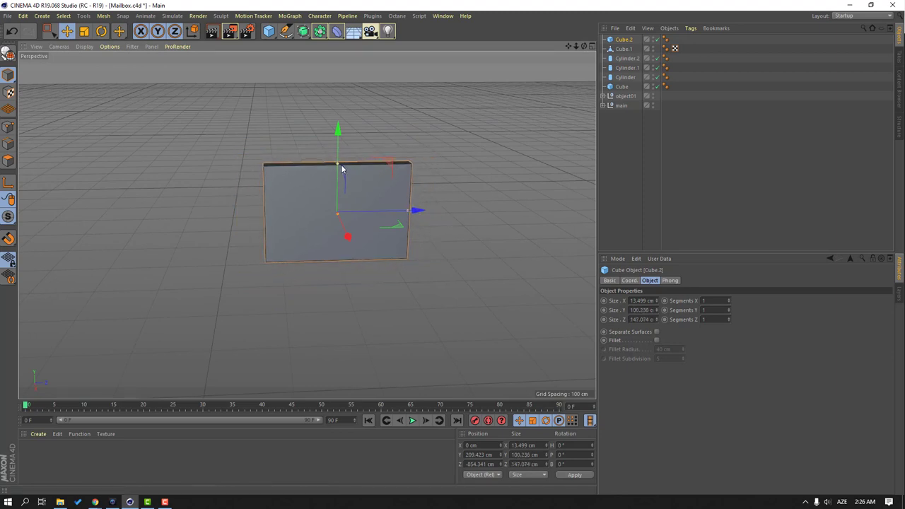
left_click_drag(338, 168, 339, 174)
- Thin the panel in front of the mailbox to about 7 cm in X
scroll(292, 197, "up", 4)
left_click_drag(247, 200, 286, 179, "alt")
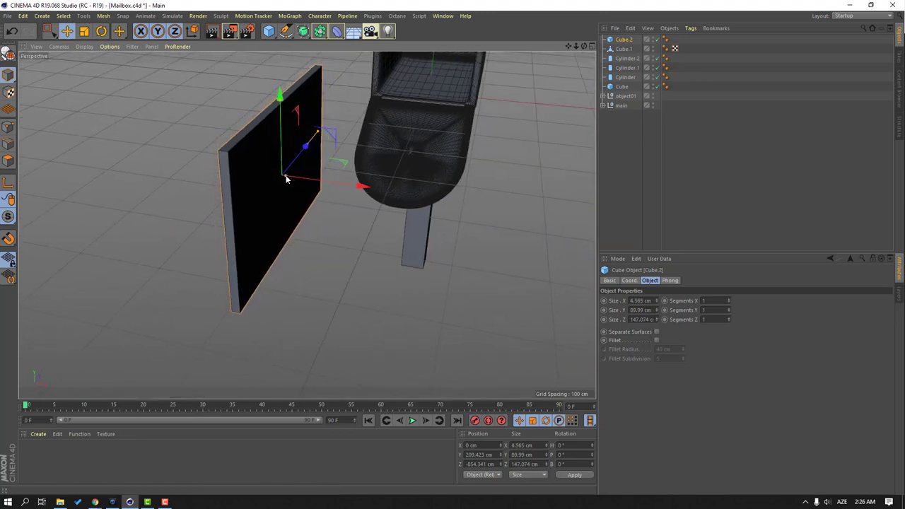
scroll(226, 163, "up", 3)
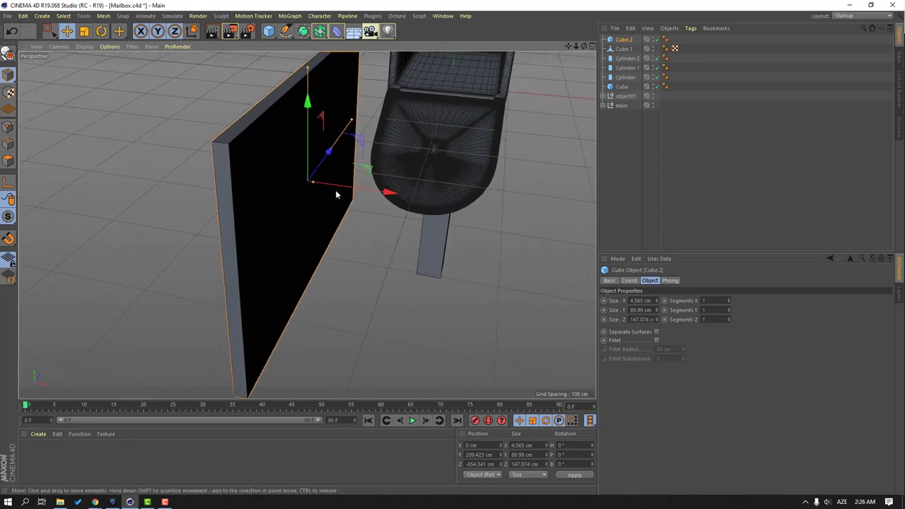
left_click_drag(314, 182, 316, 183)
scroll(316, 182, "down", 3)
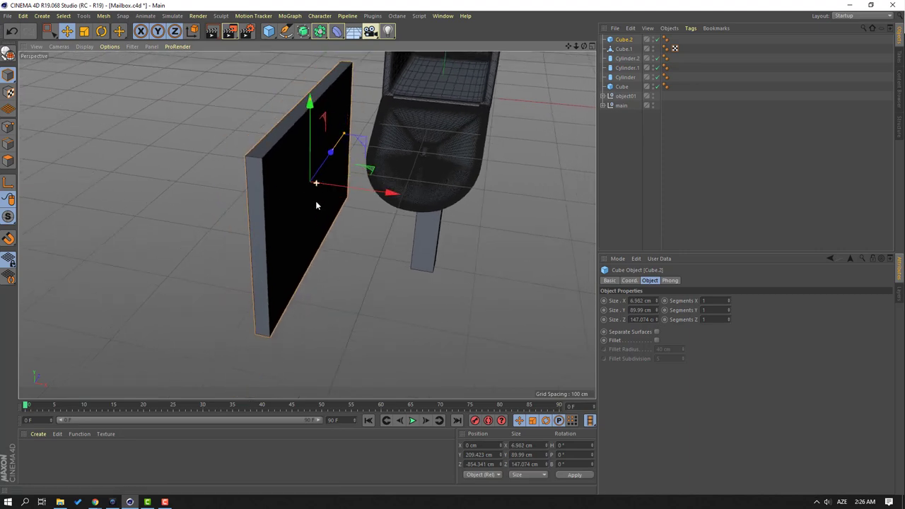
- Make the panel cube editable and set the viewport display to Gouraud Shading (Lines)
left_click_drag(210, 185, 91, 175, "alt")
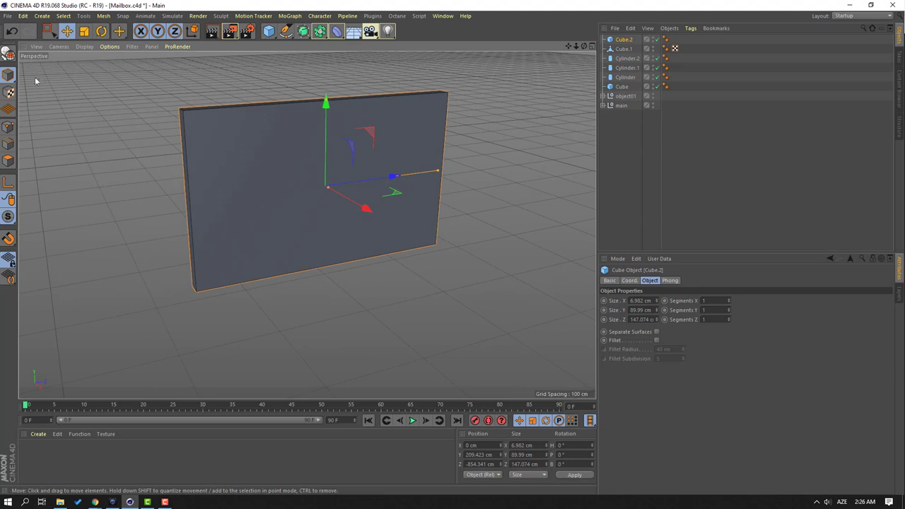
left_click(7, 53)
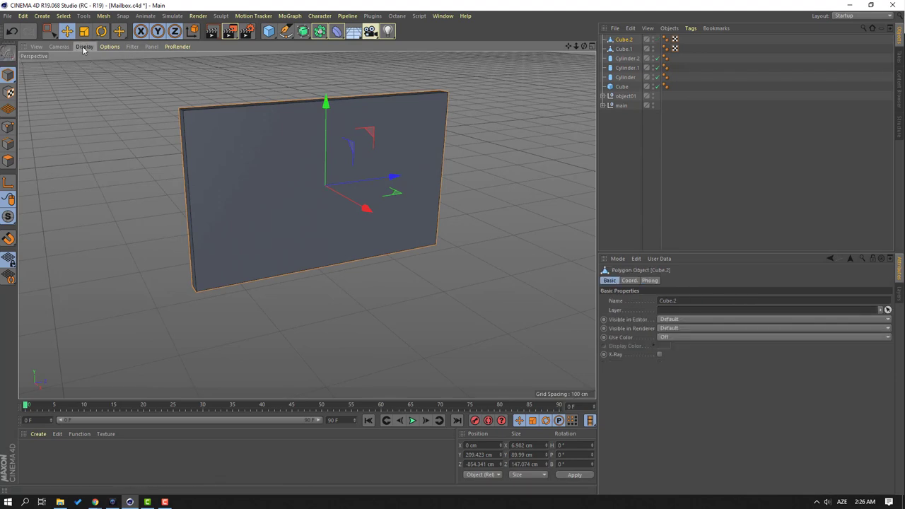
left_click(84, 46)
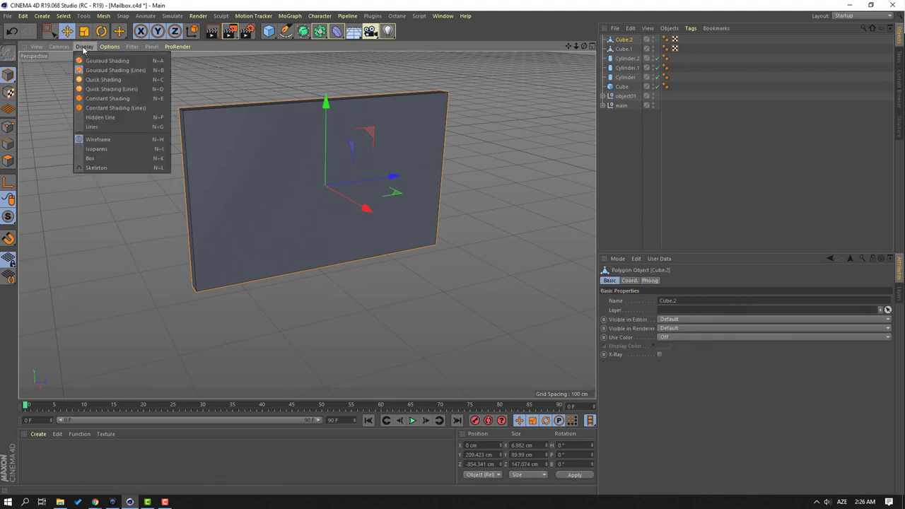
left_click(128, 71)
- Add edge loop cuts to the panel close to its upper and lower edges with Loop/Path Cut
left_click(8, 145)
left_click_drag(121, 192, 89, 100, "alt")
right_click(89, 103)
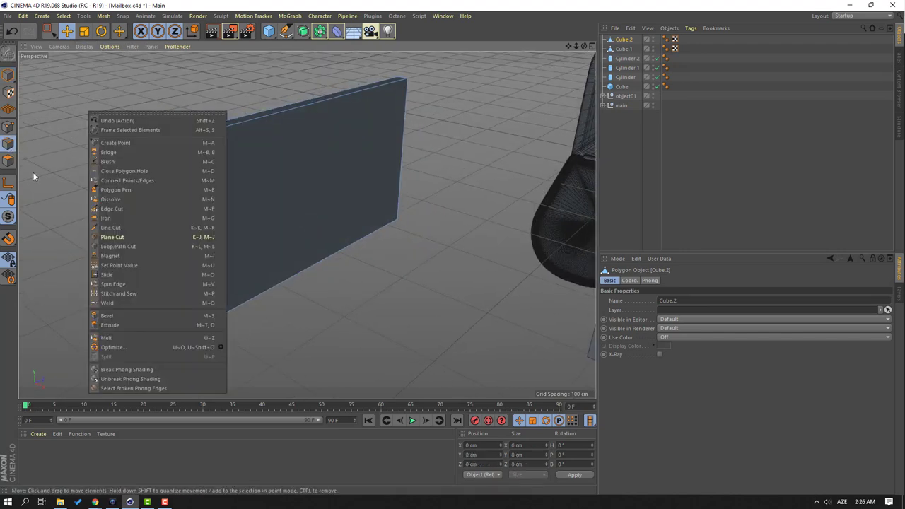
left_click(144, 247)
left_click_drag(177, 128, 292, 198, "alt")
left_click(234, 160)
left_click_drag(278, 256, 264, 302, "alt")
middle_click_drag(263, 302, 264, 236, "alt")
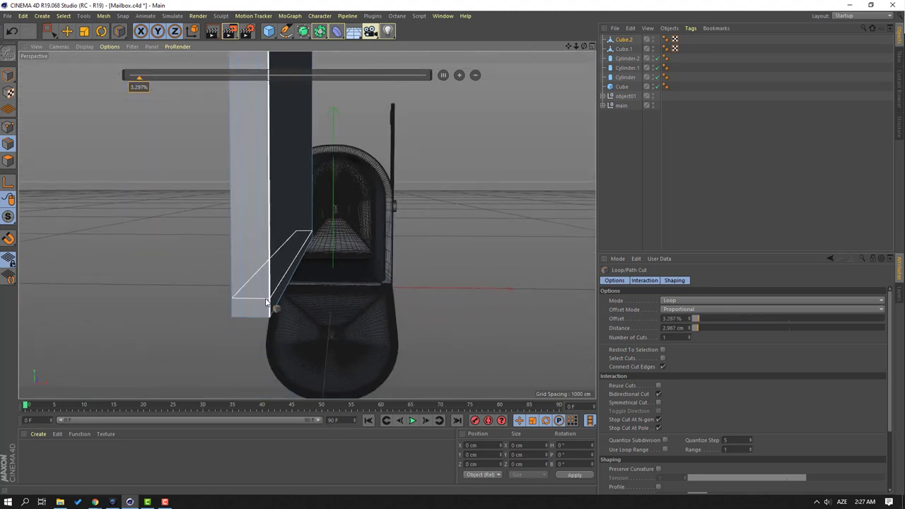
- Add three roughly evenly spaced horizontal loop cuts and one vertical loop cut near the middle of the panel
scroll(302, 255, "down", 5)
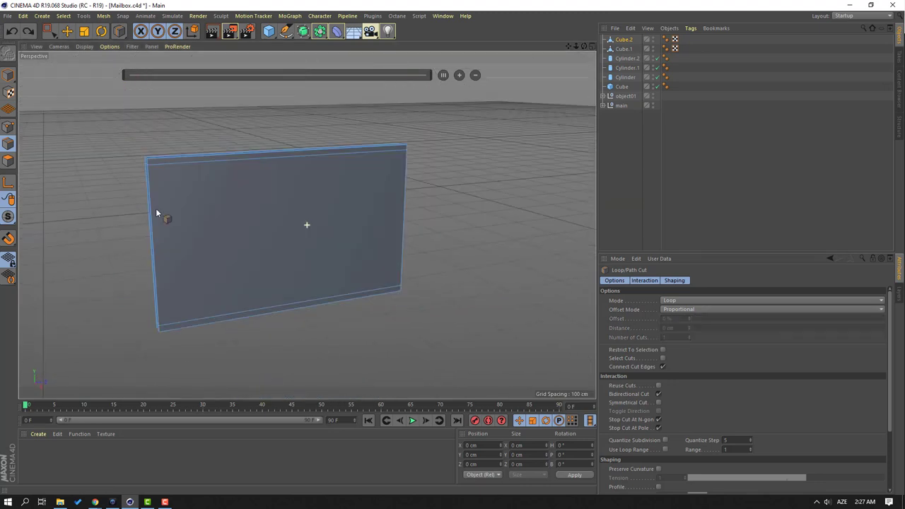
left_click_drag(157, 210, 172, 209, "alt")
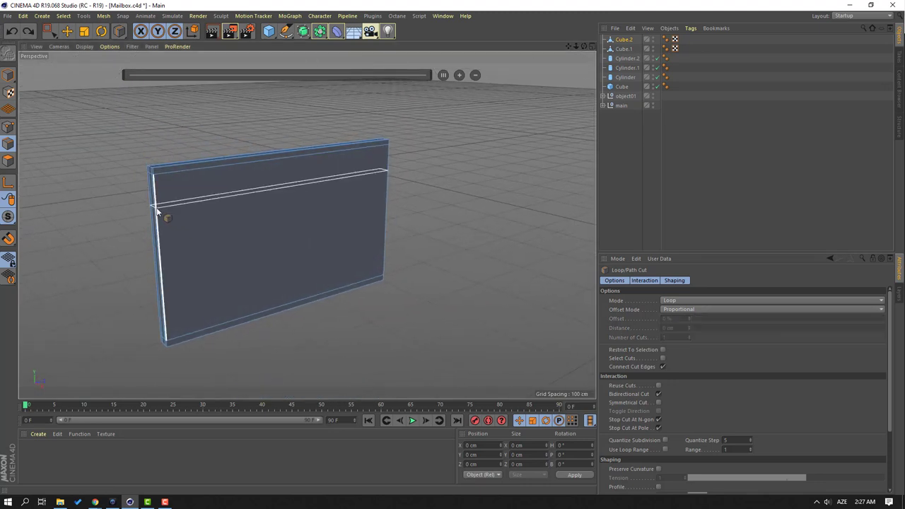
left_click(157, 209)
left_click(160, 260)
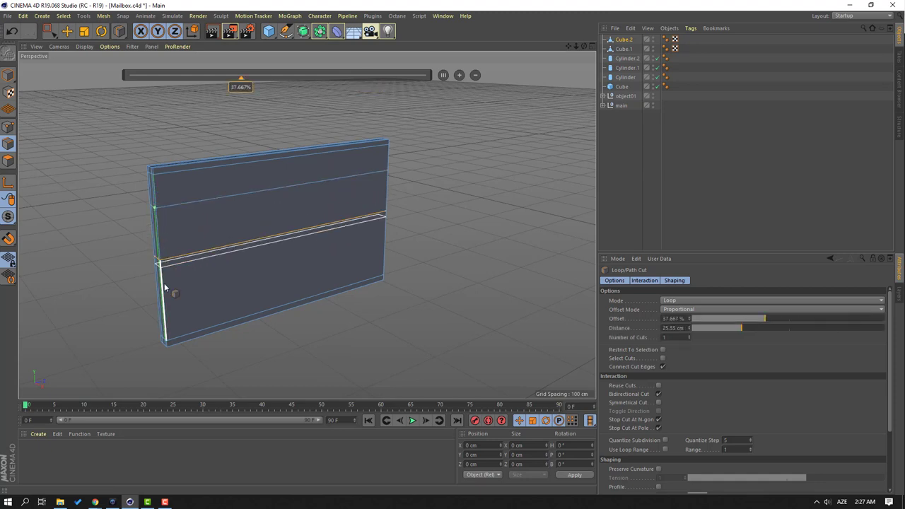
left_click(164, 310)
left_click_drag(378, 269, 327, 259, "alt")
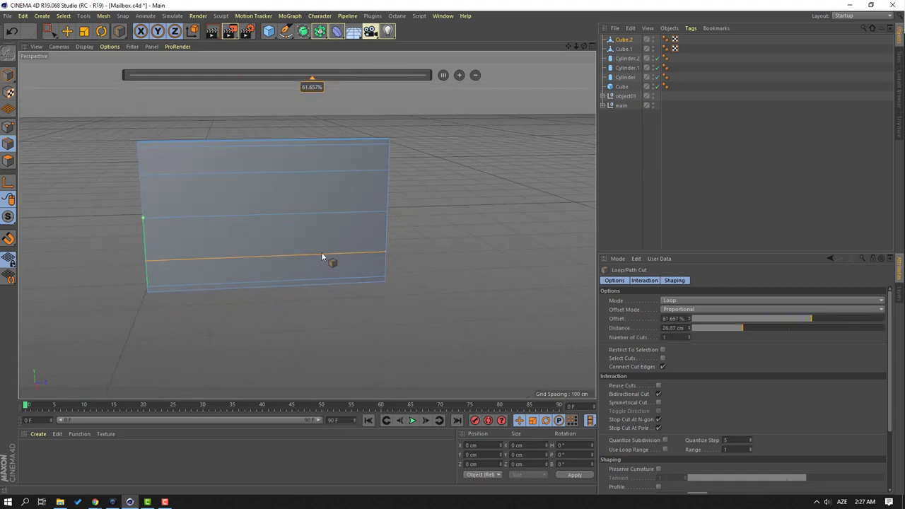
left_click(258, 149)
left_click_drag(241, 220, 135, 200, "alt")
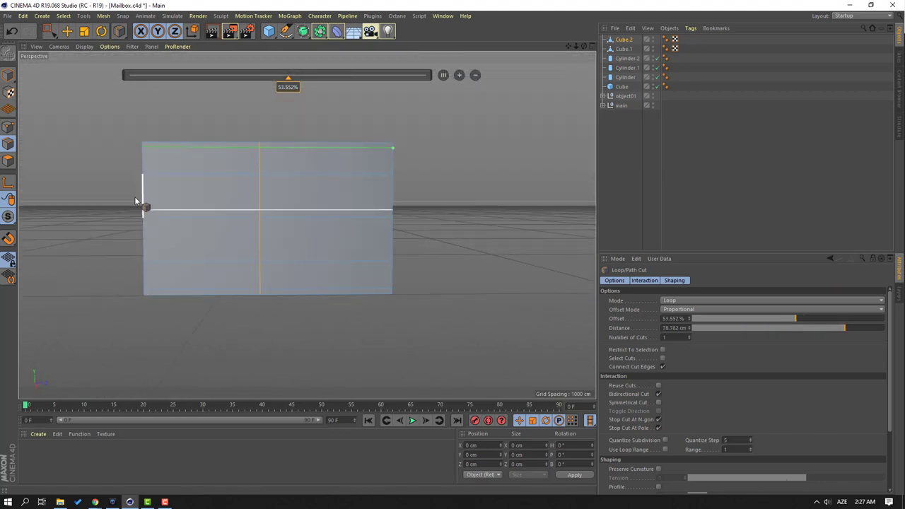
left_click(67, 32)
- Cut a triangular envelope flap outline into the front face with Line Cut, running from both upper corners down to the centre point
left_click(9, 127)
right_click(96, 121)
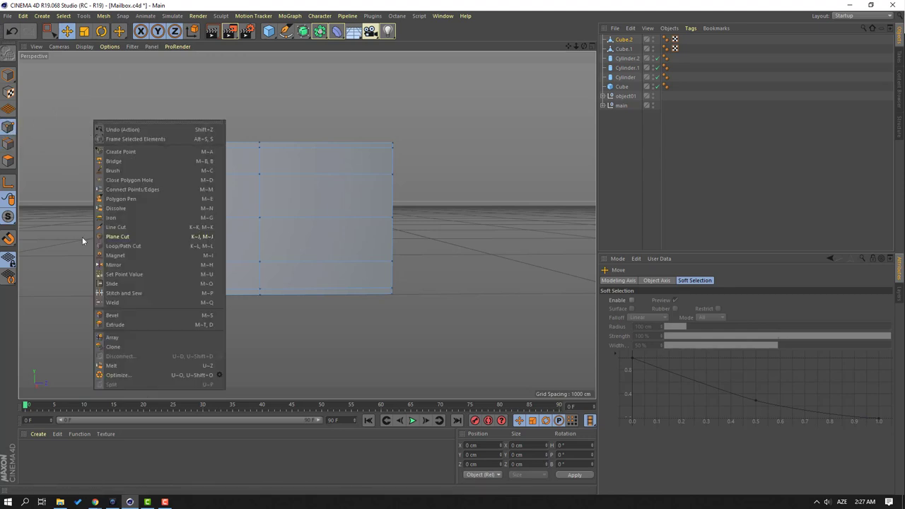
left_click(115, 227)
scroll(127, 178, "up", 3)
left_click_drag(195, 203, 226, 228, "alt")
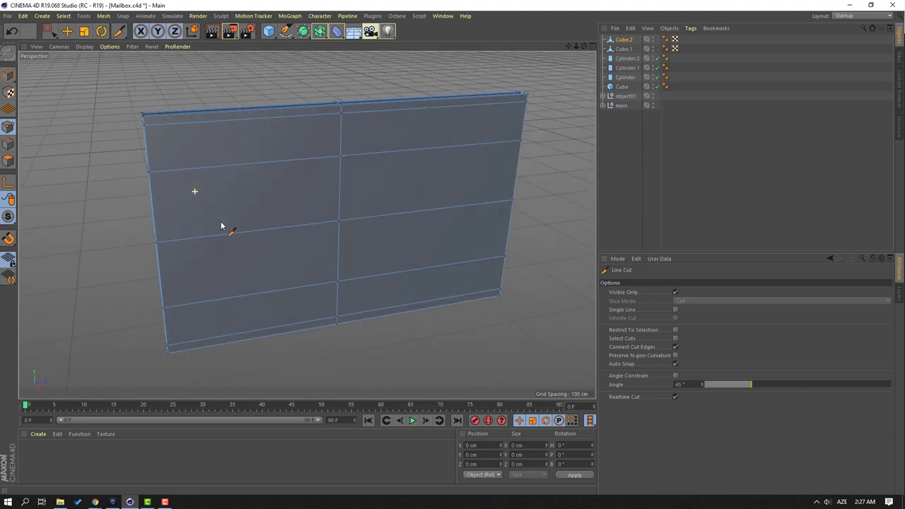
left_click(145, 128)
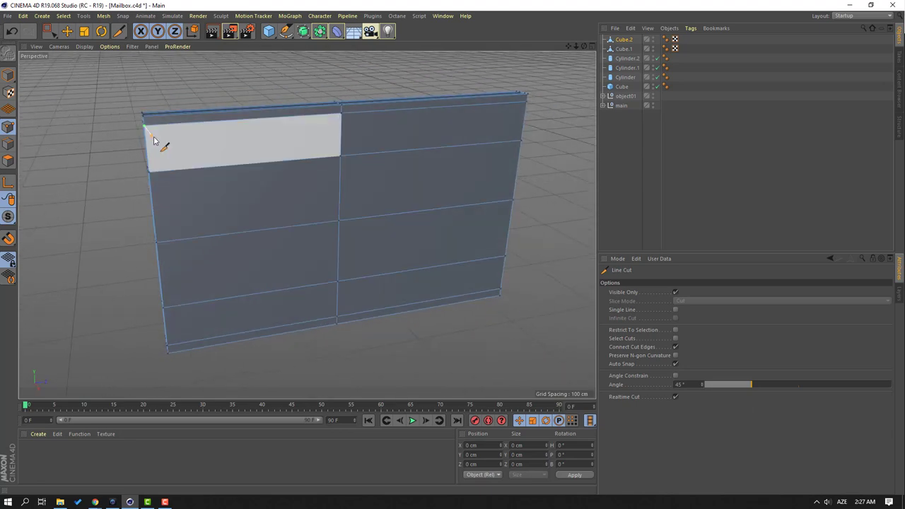
left_click(338, 222)
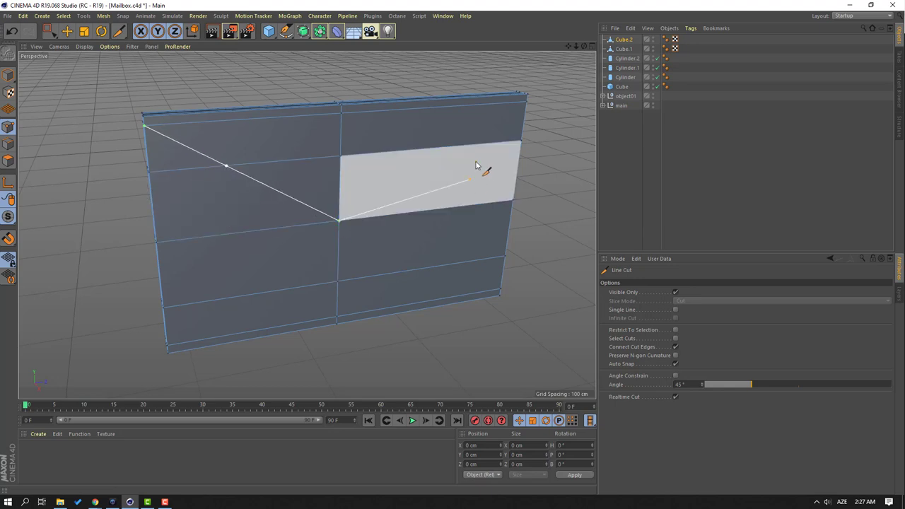
left_click(489, 110)
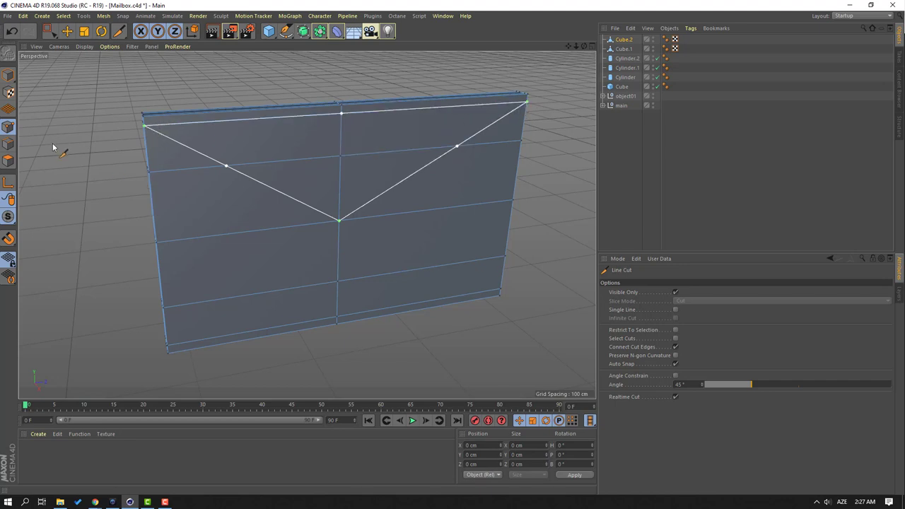
left_click(68, 32)
- Select all polygons of the triangular flap including the narrow strip above it, and extrude them by about 2.82 cm
left_click(13, 162)
left_click_drag(143, 162, 174, 160, "alt")
scroll(174, 159, "up", 3)
left_click(159, 137)
left_click(262, 153, "shift")
left_click(315, 195, "shift")
left_click(369, 170, "shift")
left_click(381, 113, "shift")
left_click(387, 83, "shift")
left_click_drag(425, 143, 410, 130, "alt")
left_click_drag(152, 194, 33, 240, "alt")
right_click(463, 161)
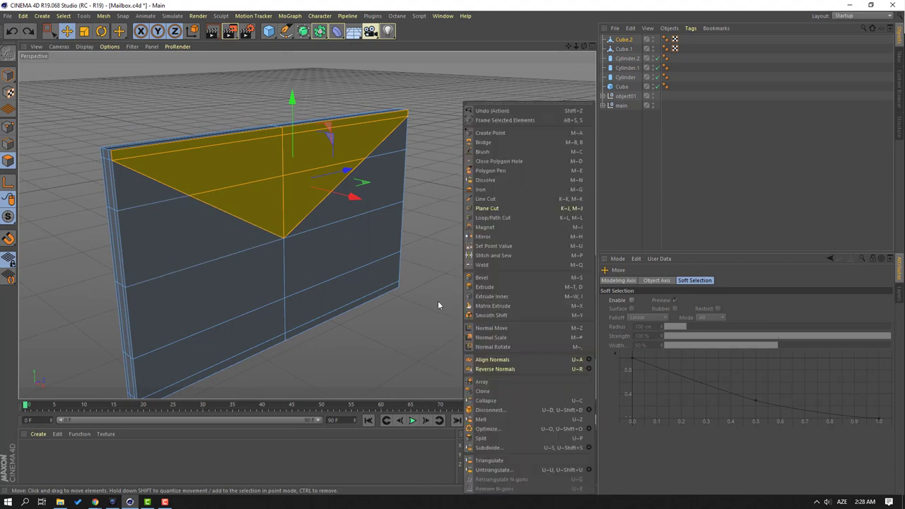
left_click(486, 287)
left_click_drag(186, 228, 239, 165)
left_click_drag(121, 203, 125, 234, "alt")
middle_click_drag(155, 187, 261, 244, "alt")
left_click_drag(260, 245, 241, 221, "alt")
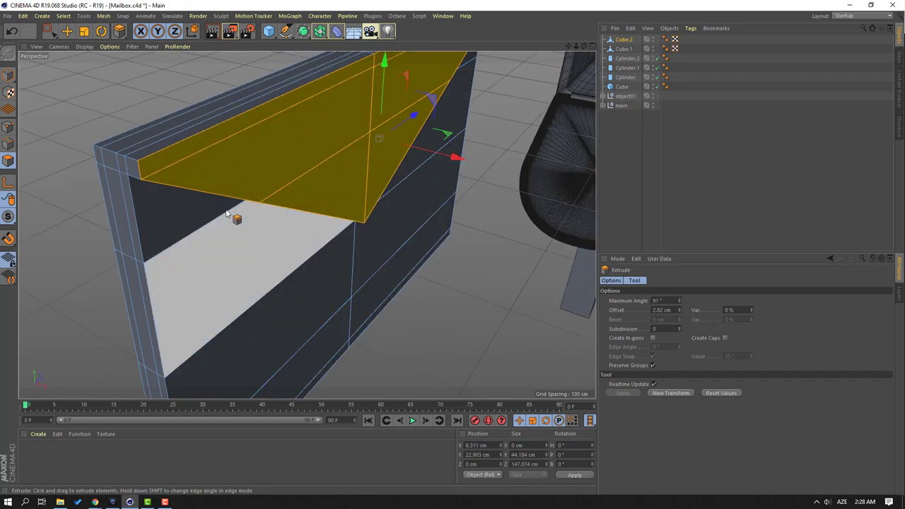
left_click(68, 36)
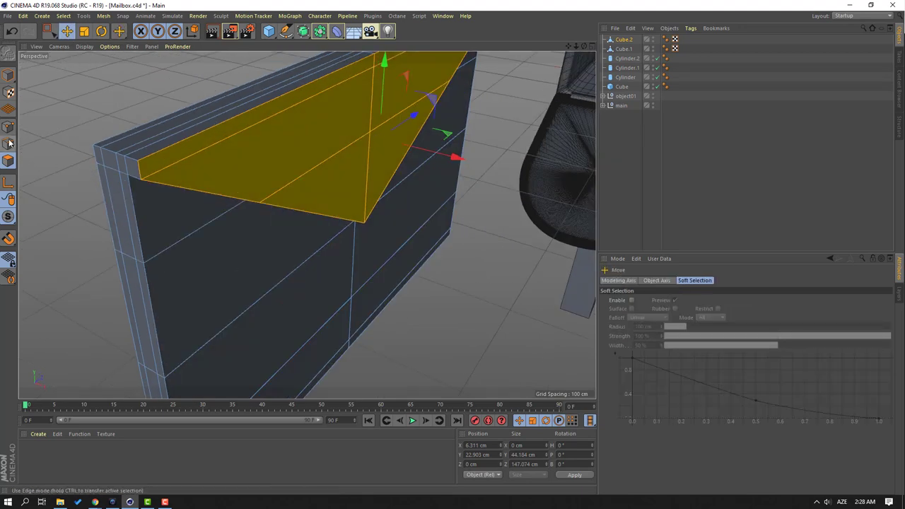
- Add supporting loop cuts around the raised flap's thickness and upper corner, the first at about 28% offset
left_click(7, 145)
right_click(124, 88)
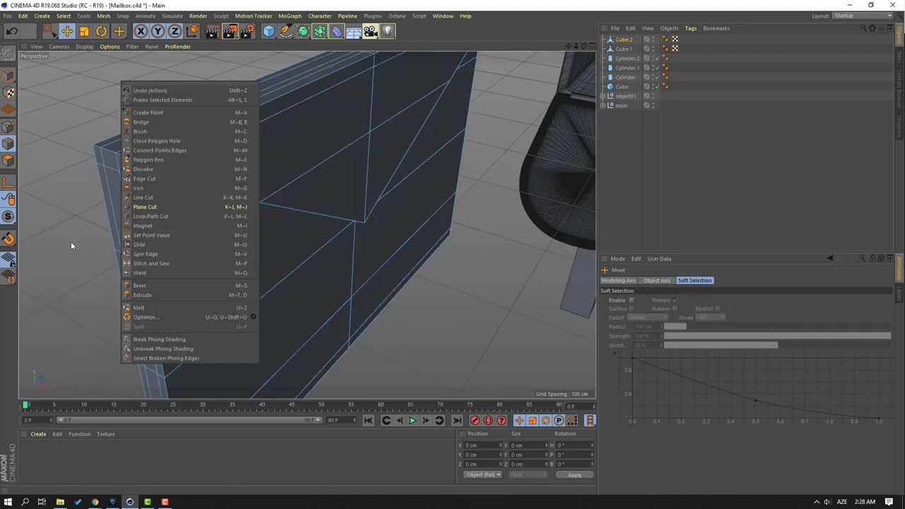
left_click(161, 216)
scroll(150, 186, "up", 5)
left_click_drag(135, 199, 169, 135, "alt")
left_click(149, 152)
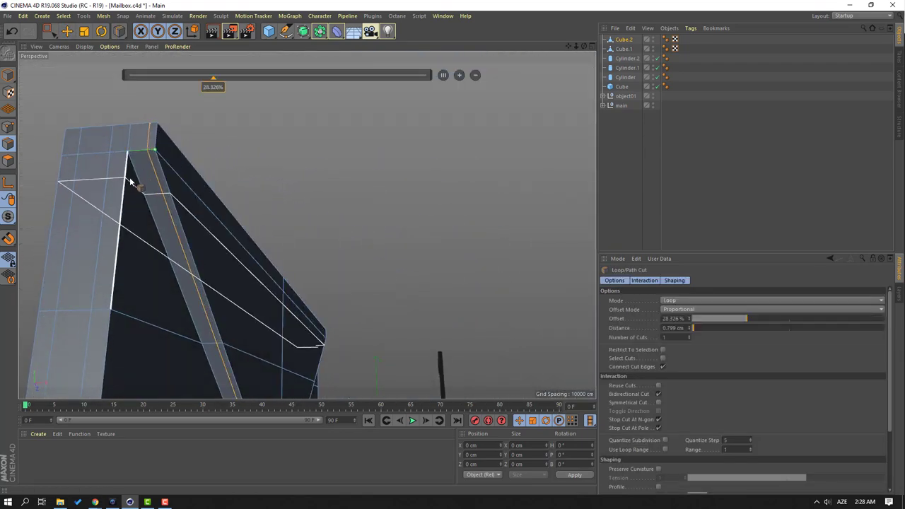
left_click_drag(205, 205, 269, 236, "alt")
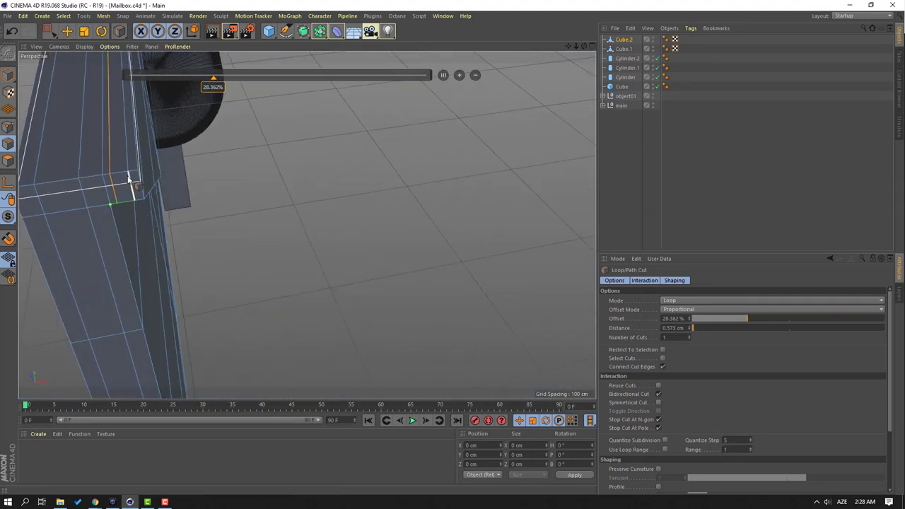
left_click(138, 177)
- Add two loop cuts across the flap's front, one at about 46% above its tip and one nearer the upper edge
left_click_drag(276, 201, 295, 249, "alt")
left_click(273, 227)
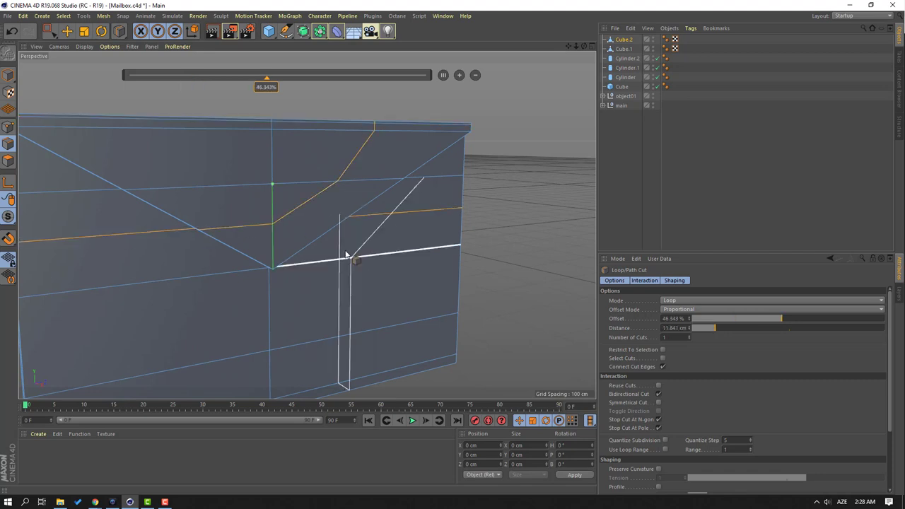
left_click(273, 157)
left_click_drag(276, 155, 326, 223, "alt")
left_click(67, 32)
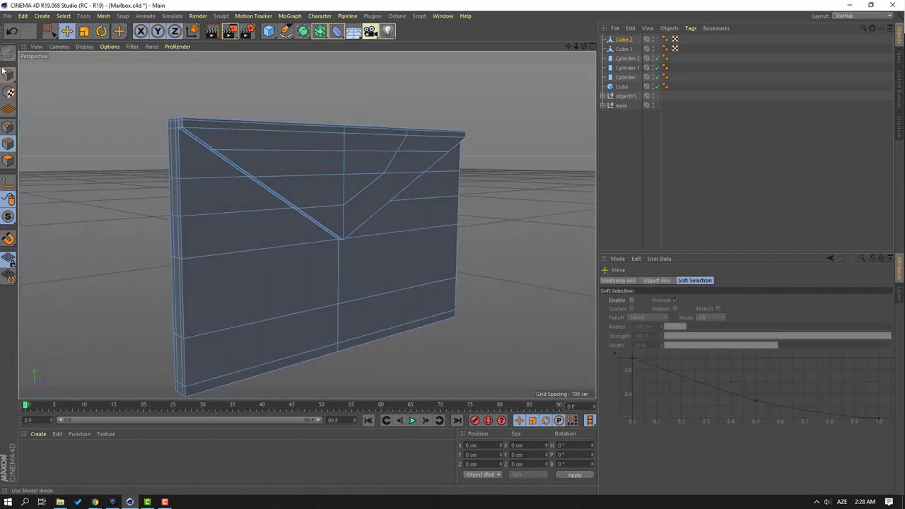
- Add a Subdivision Surface and make the envelope mesh Cube.2 its child to smooth it
left_click(7, 76)
left_click_drag(302, 31, 349, 45)
left_click(351, 48)
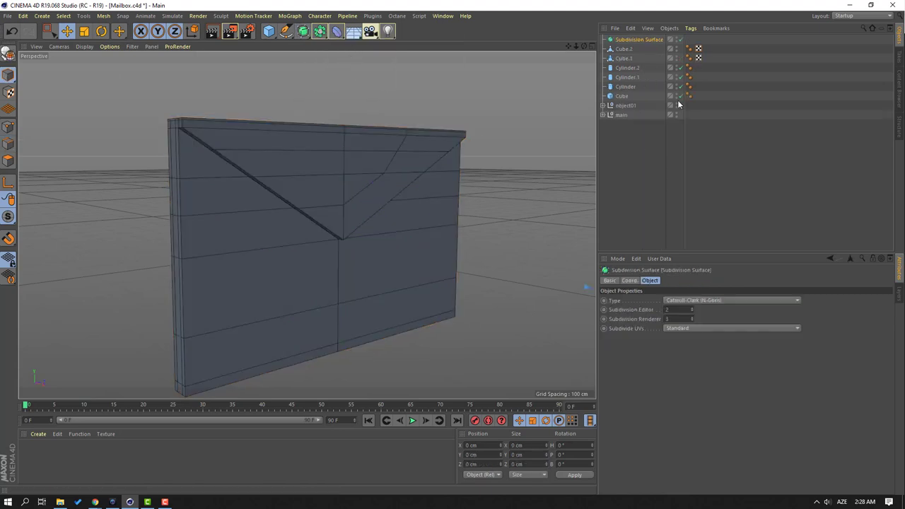
left_click(625, 51)
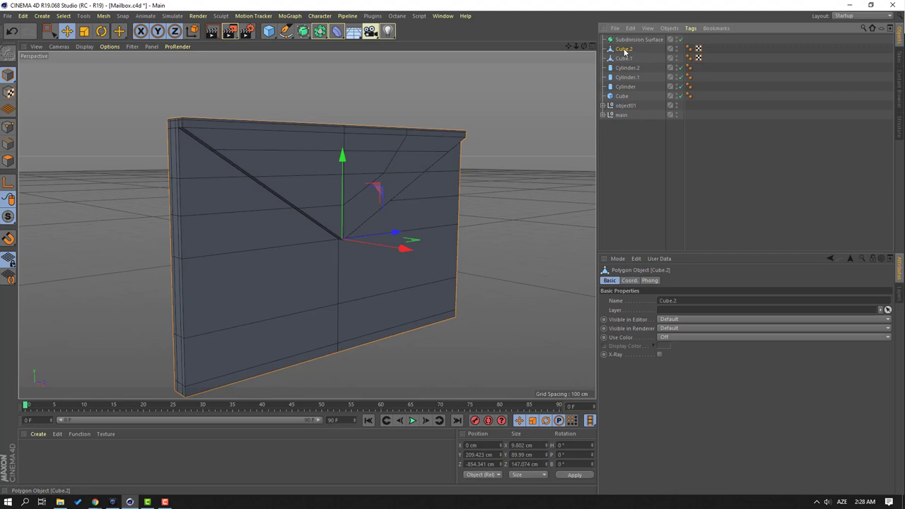
left_click_drag(629, 40, 630, 40)
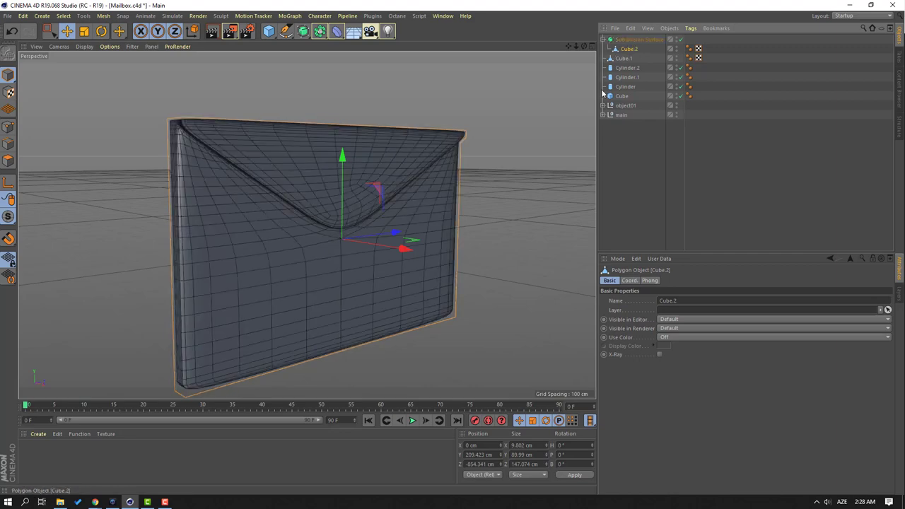
left_click(515, 195)
left_click_drag(444, 200, 356, 212, "alt")
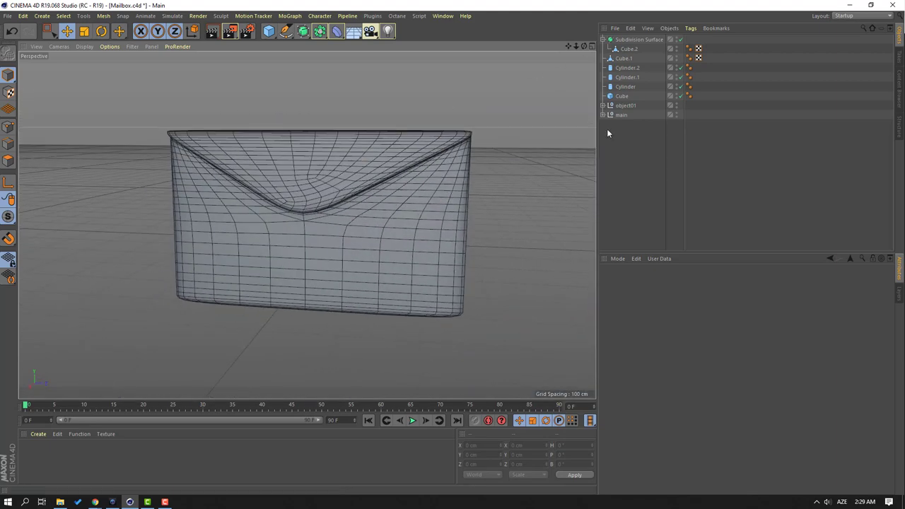
- Curve the envelope body slightly by rectangle-selecting the middle and lower rows of Cube.2's points and shifting them in X
left_click(632, 50)
left_click_drag(141, 201, 176, 221, "alt")
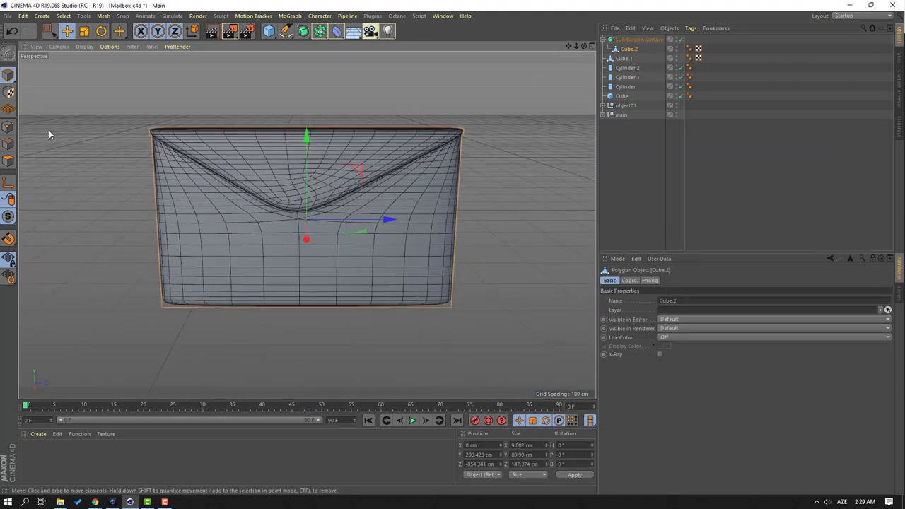
left_click(8, 128)
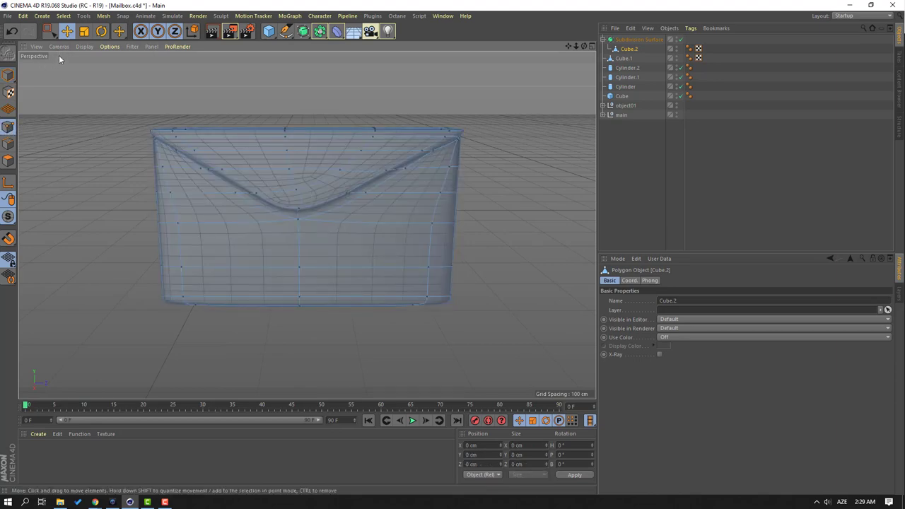
scroll(286, 200, "up", 3)
mouse_move(288, 202)
left_mouse_down("alt")
mouse_move(363, 196)
mouse_move(390, 173)
mouse_move(94, 189)
mouse_move(157, 214)
mouse_move(148, 201)
left_mouse_up("alt")
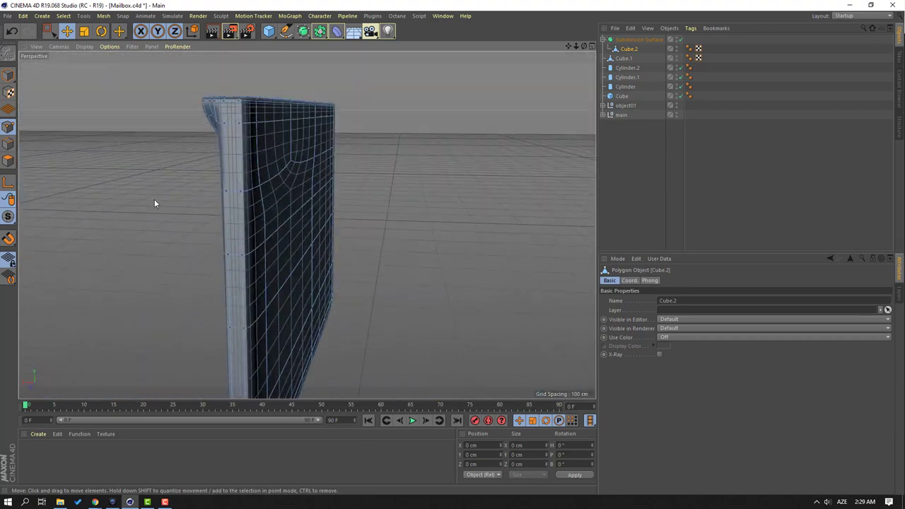
left_click_drag(267, 247, 135, 227, "alt")
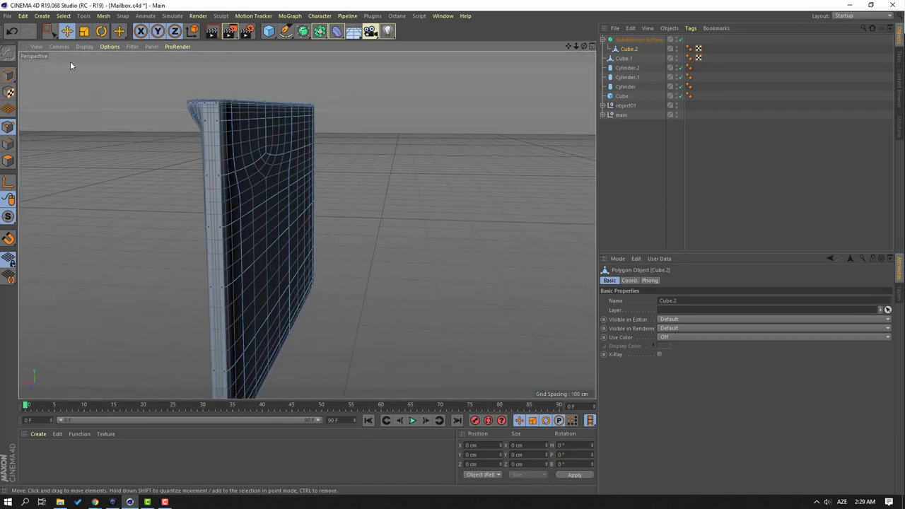
left_click(54, 35)
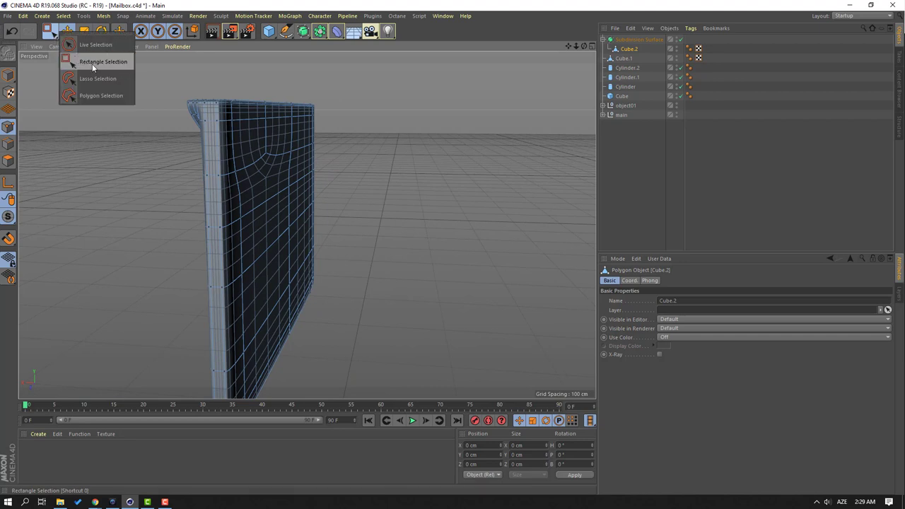
left_click(91, 63)
left_click_drag(126, 85, 359, 208, "alt")
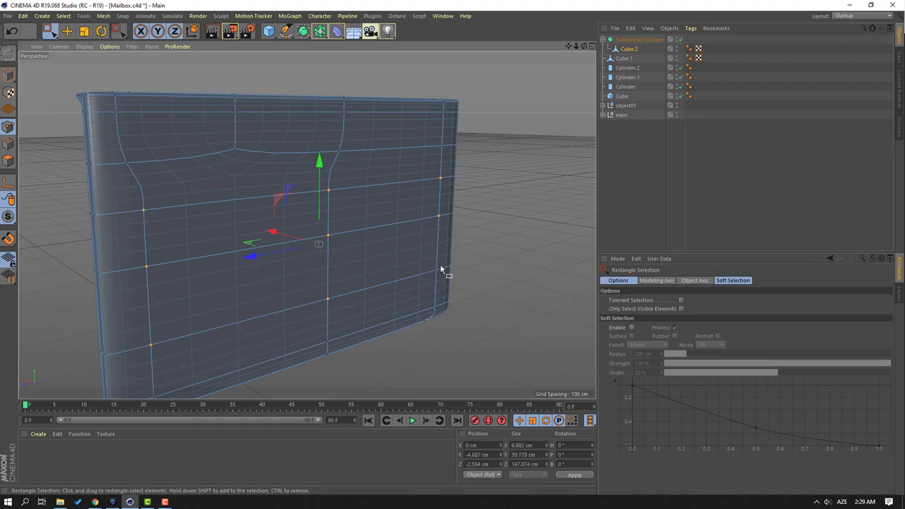
left_click_drag(195, 268, 237, 303, "alt")
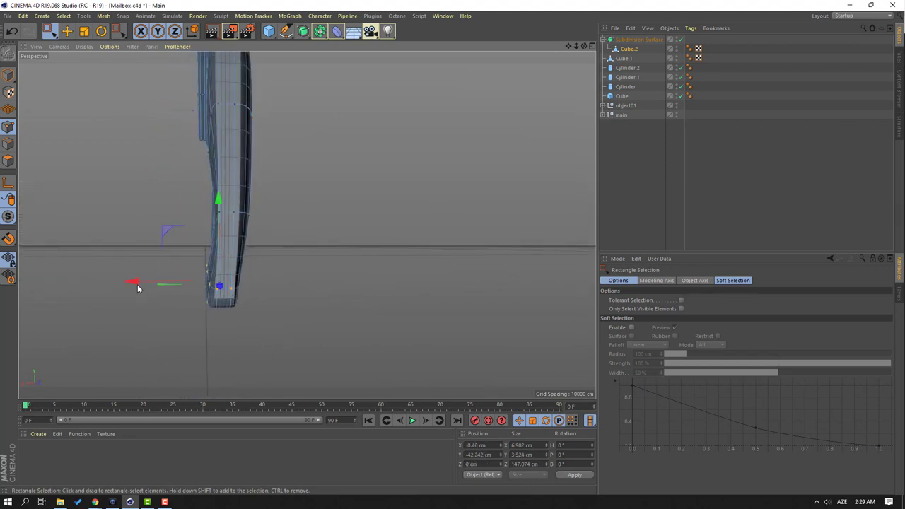
left_click_drag(138, 289, 150, 286)
- Select the top rows of Cube.2's points along the envelope's upper edge and shift them slightly in X
left_click_drag(310, 232, 221, 228, "alt")
left_click_drag(157, 120, 278, 153)
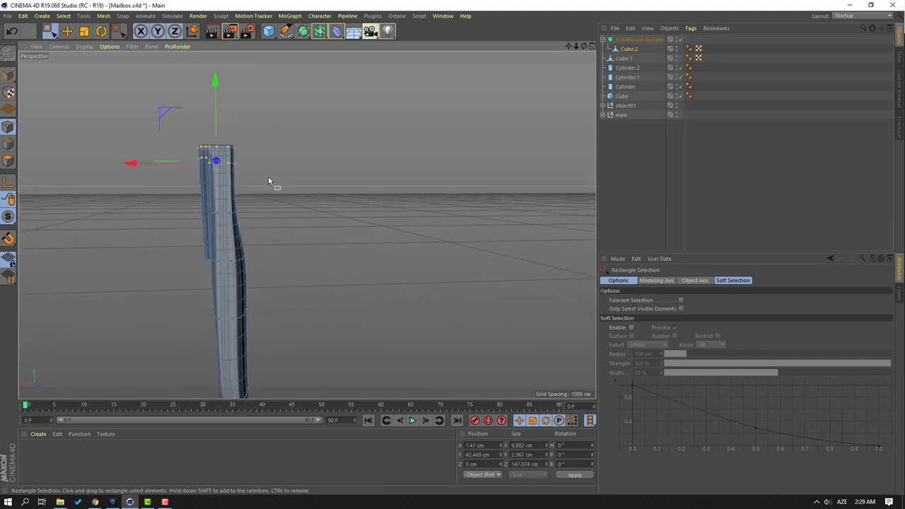
left_click_drag(143, 164, 148, 165)
- Nudge the lower corner points on both sides of the envelope slightly along Y and Z to shape the bottom corners
left_click_drag(151, 177, 161, 232, "alt")
middle_click_drag(161, 232, 293, 184, "alt")
right_click_drag(292, 206, 245, 241, "alt")
mouse_move(245, 245)
left_mouse_down("alt")
mouse_move(247, 236)
mouse_move(168, 295)
mouse_move(181, 239)
mouse_move(159, 185)
mouse_move(256, 248)
left_mouse_up("alt")
left_click_drag(263, 209, 268, 211)
left_click_drag(210, 140, 210, 139)
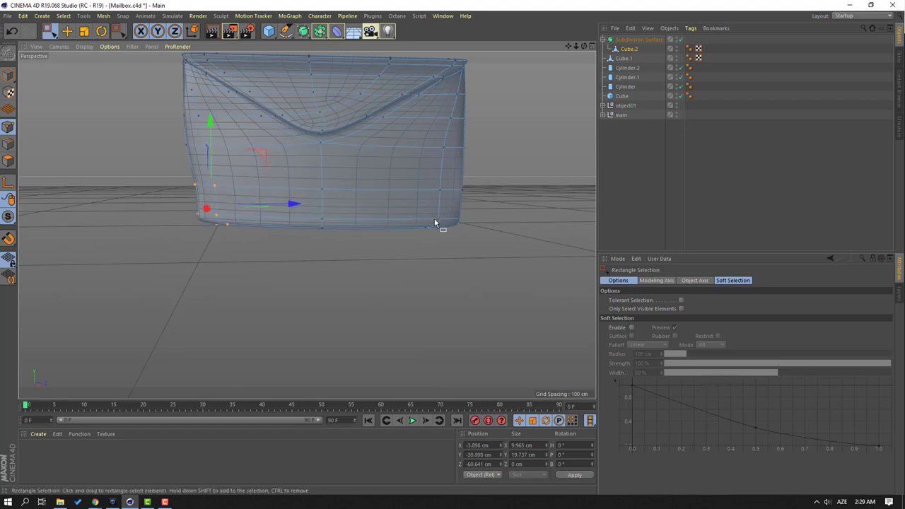
middle_click_drag(496, 182, 471, 181, "alt")
left_click_drag(415, 160, 414, 148)
left_click_drag(479, 201, 481, 202)
middle_click_drag(304, 157, 295, 197, "alt")
left_click_drag(229, 195, 248, 207, "alt")
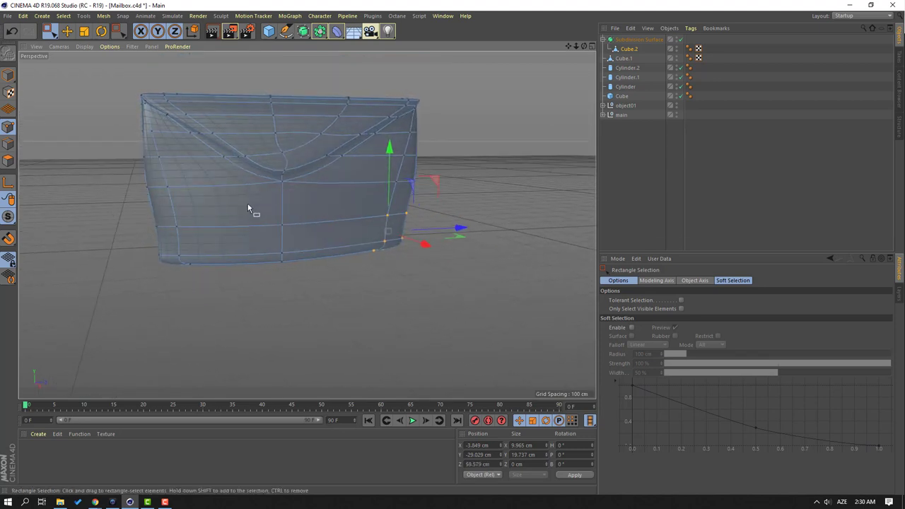
- Raise inner point columns of the envelope's upper edge by about 3 cm in Y to arch it slightly
left_click_drag(284, 116, 286, 118)
left_click_drag(270, 73, 270, 67)
left_click_drag(296, 104, 316, 105, "alt")
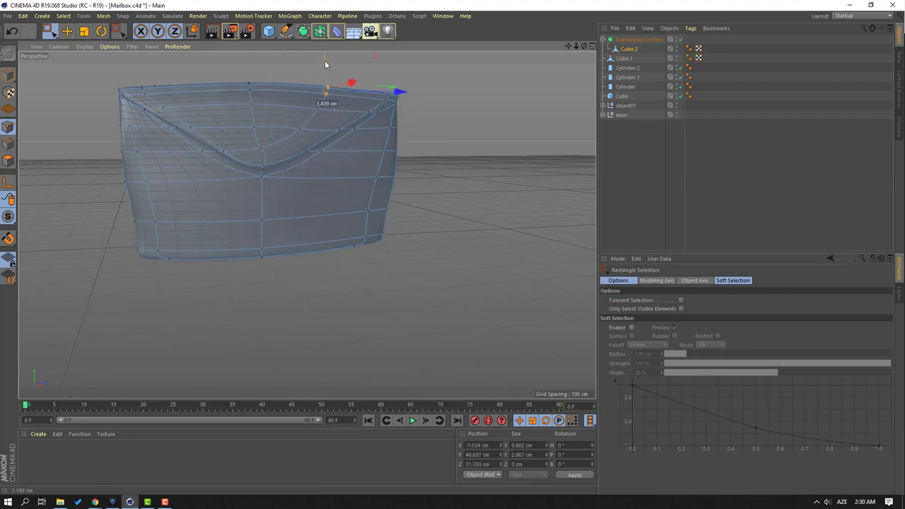
left_click_drag(324, 67, 187, 191, "alt")
- Return to model mode, deselect the envelope and display the viewport in Gouraud Shading to check the smoothed shape
left_click(9, 75)
left_click(51, 105)
left_click(84, 47)
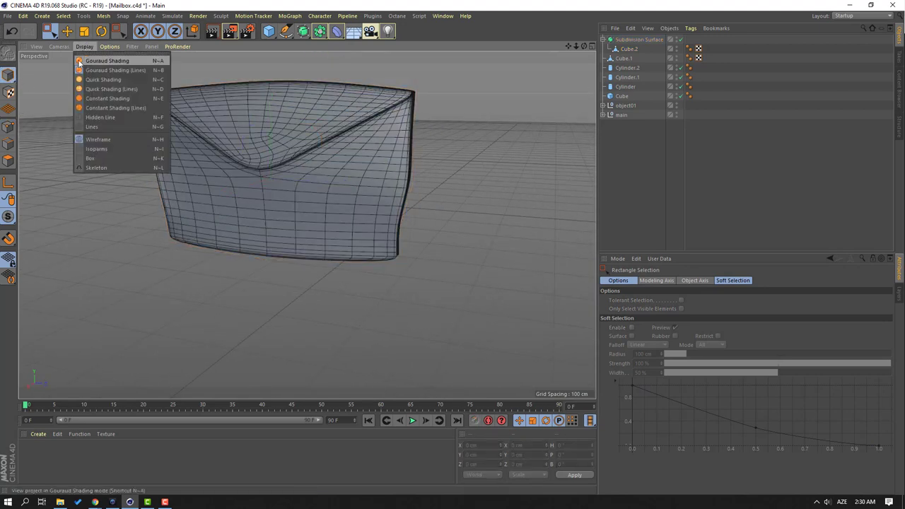
left_click(102, 60)
left_click_drag(209, 182, 177, 202, "alt")
scroll(235, 220, "up", 3)
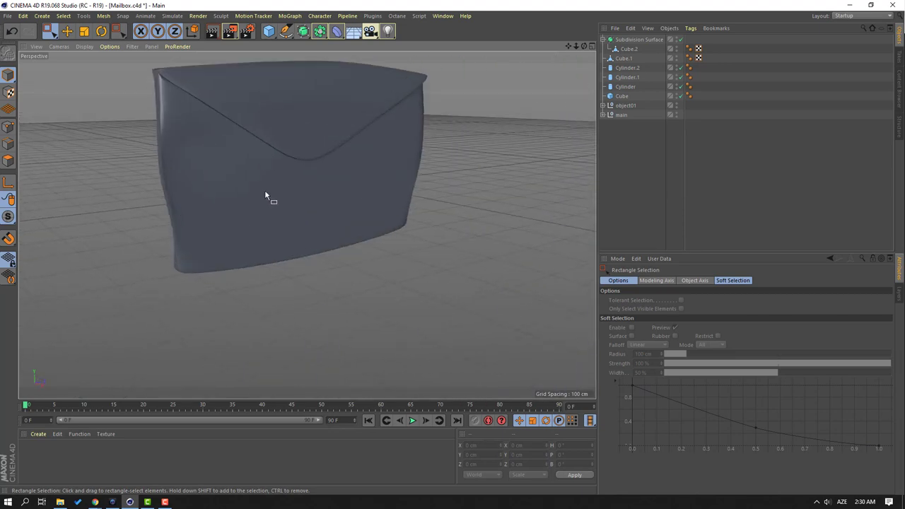
- Select the envelope's Subdivision Surface, make it editable and collapse its hierarchy
left_click(293, 118)
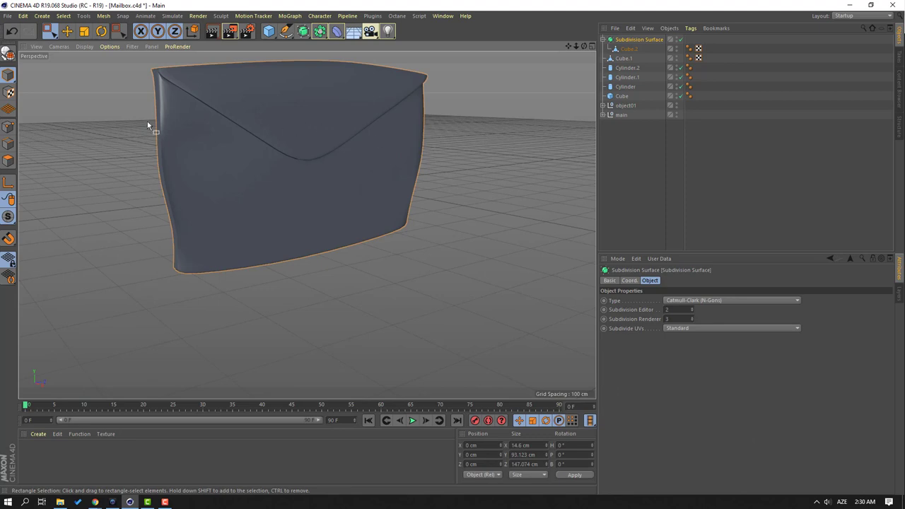
key("c")
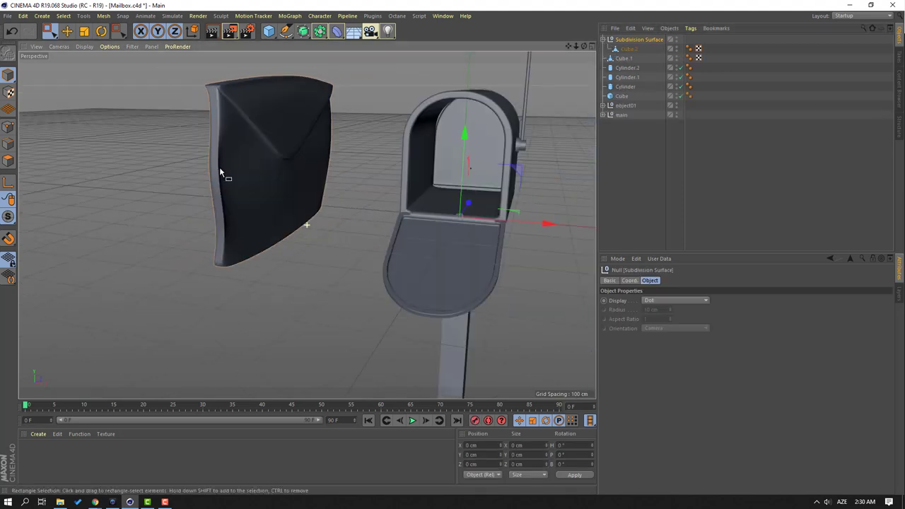
mouse_move(219, 167)
left_mouse_down("alt")
mouse_move(308, 166)
mouse_move(125, 169)
mouse_move(167, 173)
left_mouse_up("alt")
left_click(603, 40)
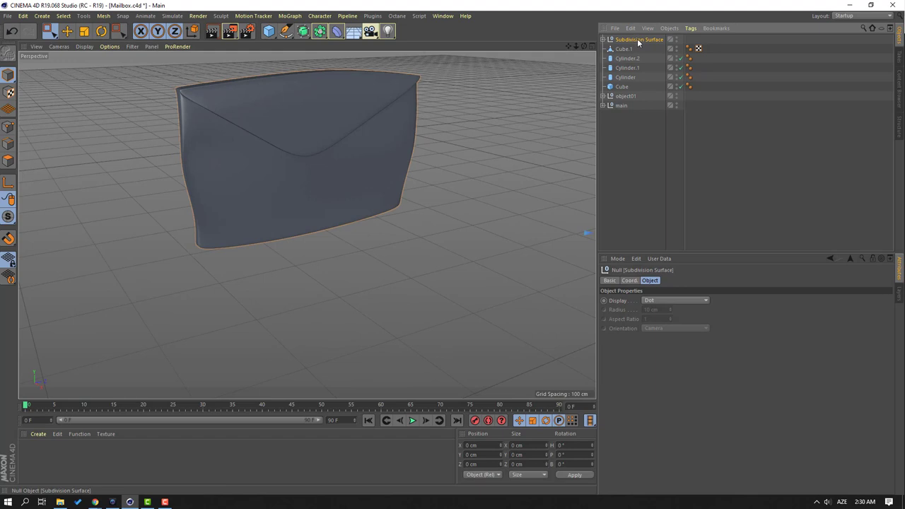
- Rename the converted envelope object to mail and group it under a null
double_click(638, 40)
type("mail")
key("Return")
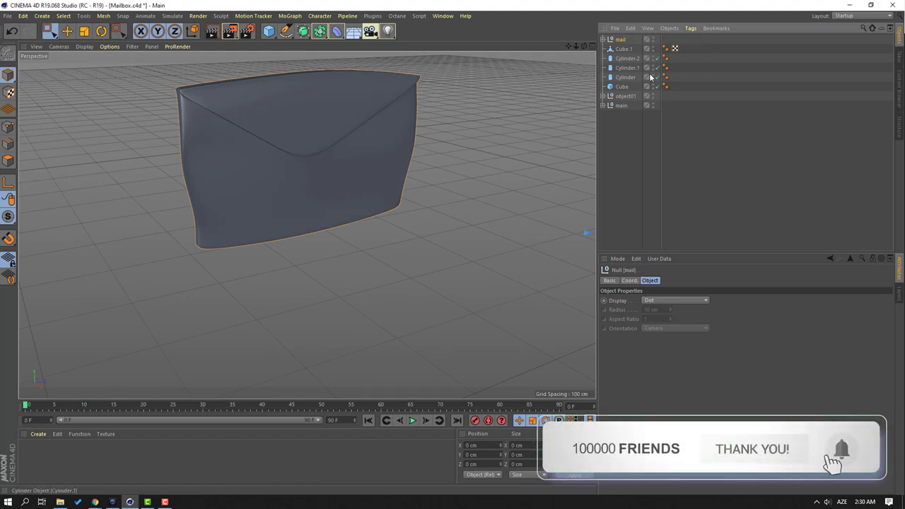
key("ctrl+z")
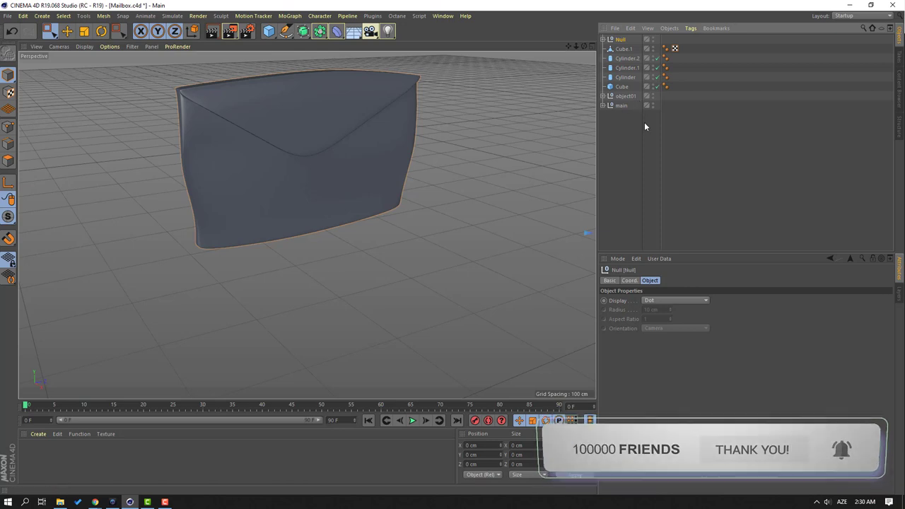
left_click(602, 39)
scroll(569, 79, "down", 2)
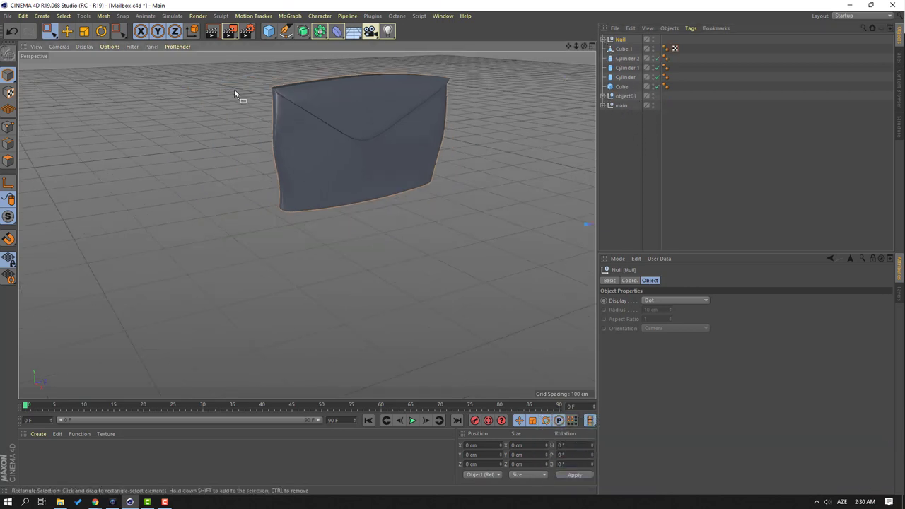
- Select the envelope mesh Cube.2 and lower it to about Y 127 cm, level with the mailbox opening
left_click(68, 32)
left_click(370, 90)
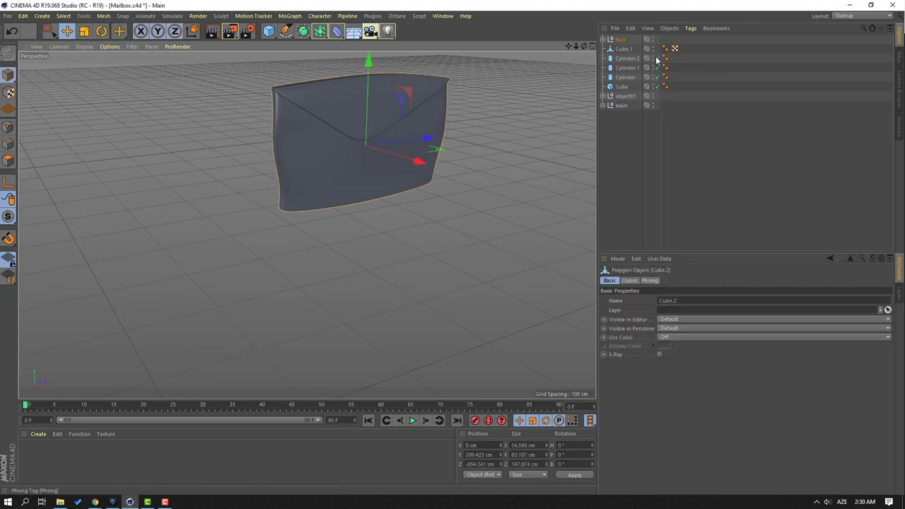
scroll(449, 200, "down", 2)
left_click_drag(448, 199, 405, 198, "alt")
middle_click_drag(406, 199, 294, 203, "alt")
scroll(294, 203, "down", 4)
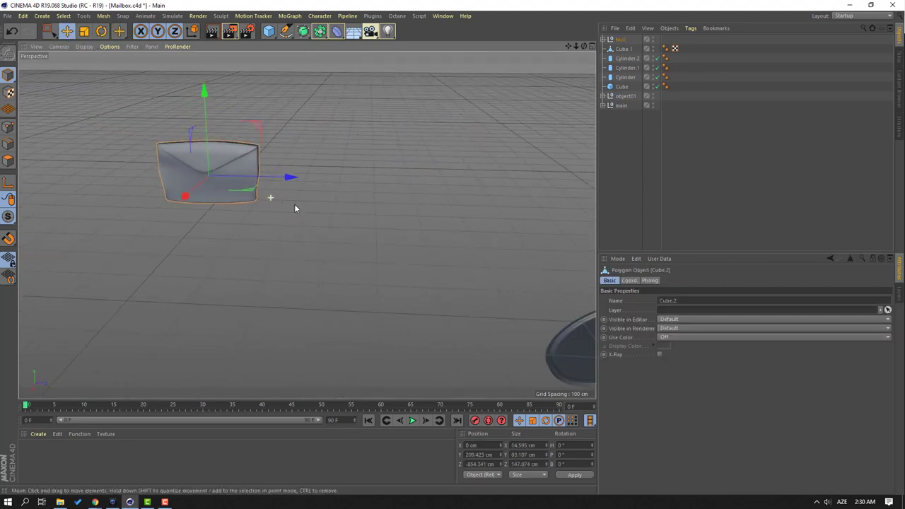
left_click_drag(266, 229, 556, 195, "alt")
left_click_drag(306, 225, 375, 149, "alt")
left_click_drag(330, 64, 328, 114)
- Slide the envelope along Z into the mailbox, to about Z -19 cm
left_click_drag(431, 205, 244, 203, "alt")
middle_click_drag(522, 221, 360, 210, "alt")
scroll(360, 211, "up", 4)
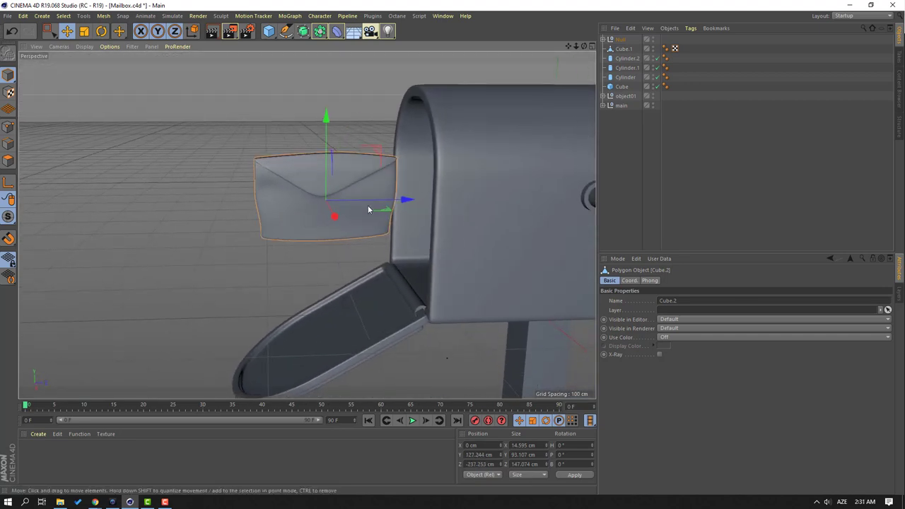
left_click_drag(368, 204, 570, 202)
scroll(386, 236, "down", 3)
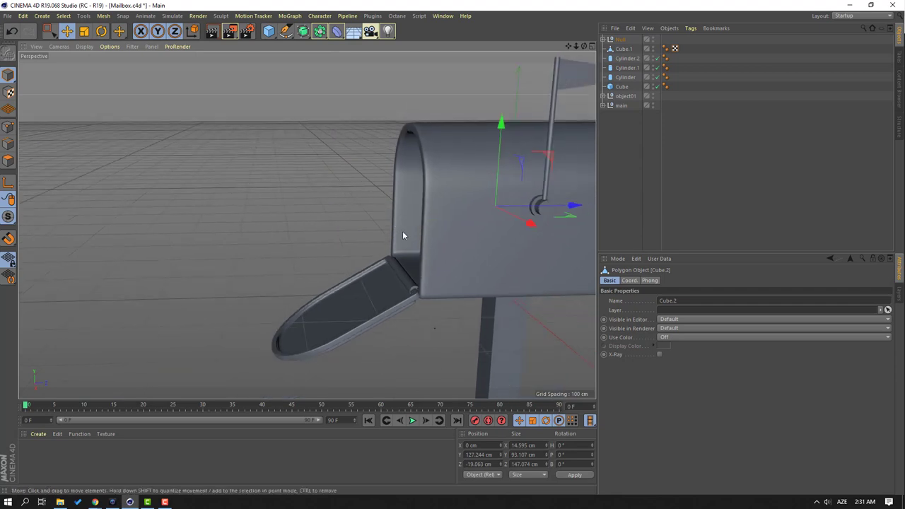
- Pull the envelope out, scale it up to about 127 cm high and 201 cm long, and slide it back inside at about Z -5 cm
left_click_drag(400, 234, 431, 230, "alt")
left_click_drag(546, 207, 365, 139)
left_click(85, 32)
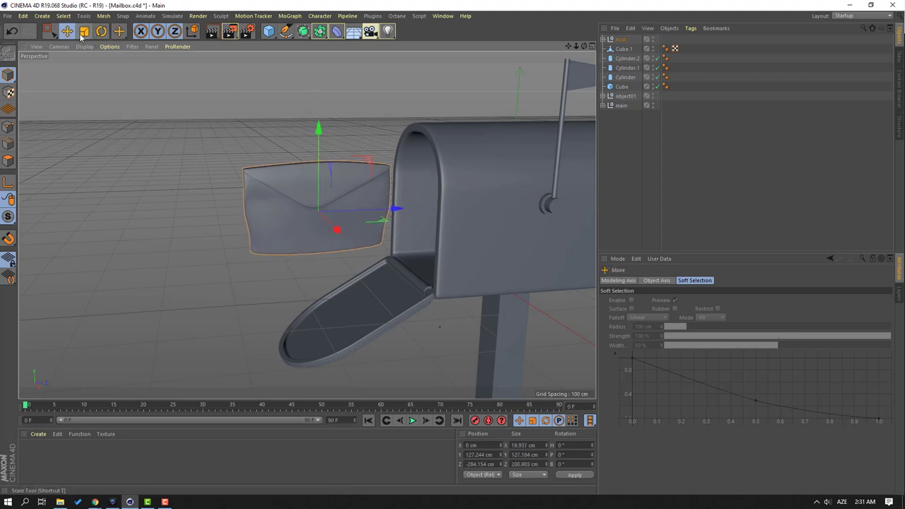
left_click_drag(378, 210, 548, 205)
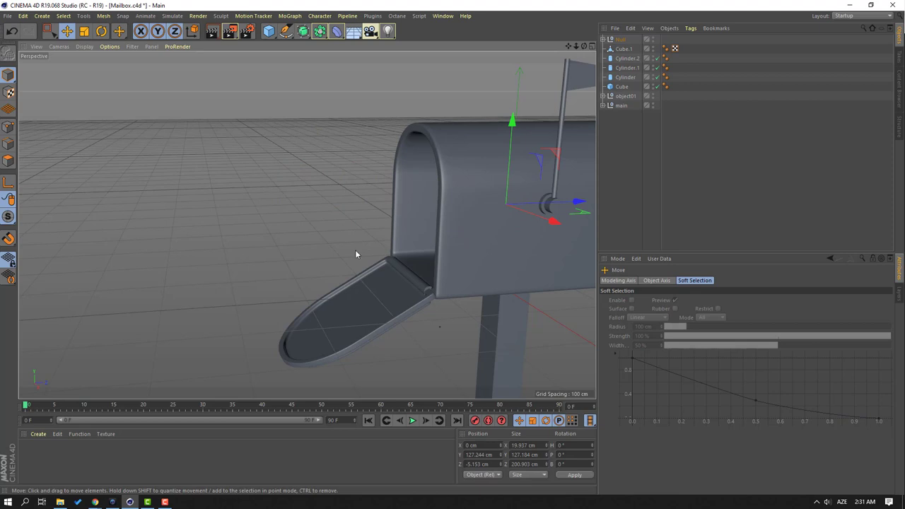
middle_click_drag(440, 269, 393, 255, "alt")
left_click(213, 217)
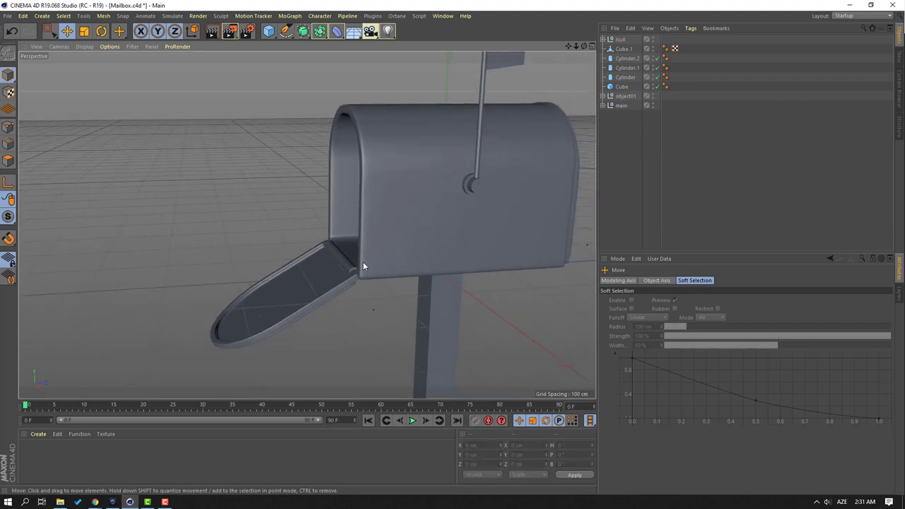
- Close the mailbox door by rotating object01 to a pitch of 0°
left_click(626, 97)
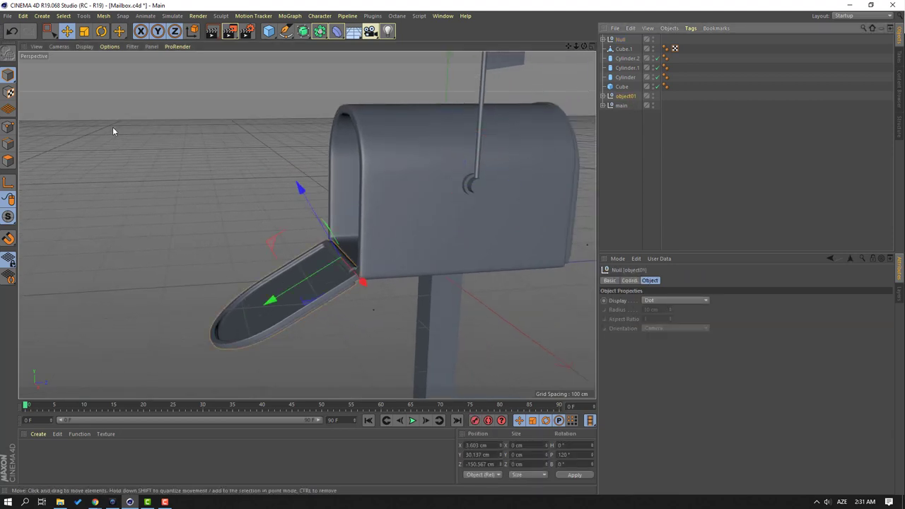
left_click(101, 32)
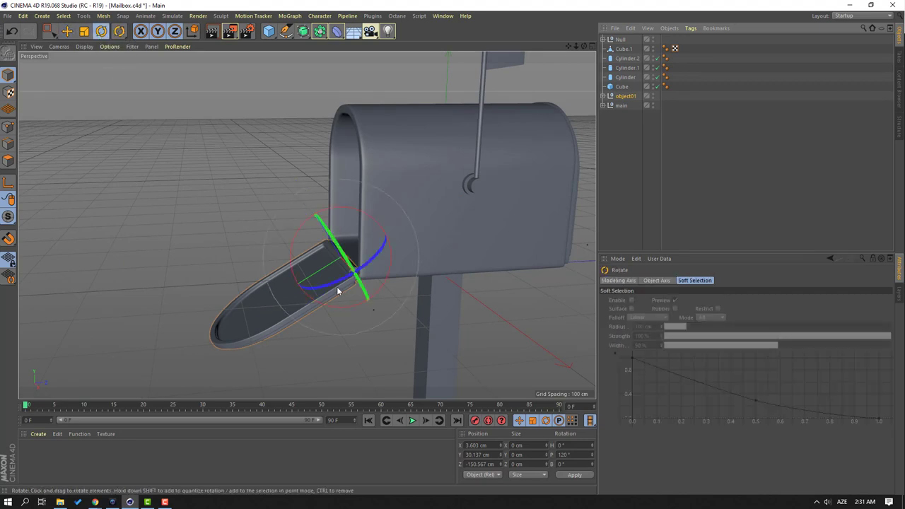
left_click_drag(292, 252, 392, 187)
left_click(248, 188)
middle_click_drag(367, 224, 306, 205, "alt")
left_click_drag(306, 210, 403, 235, "alt")
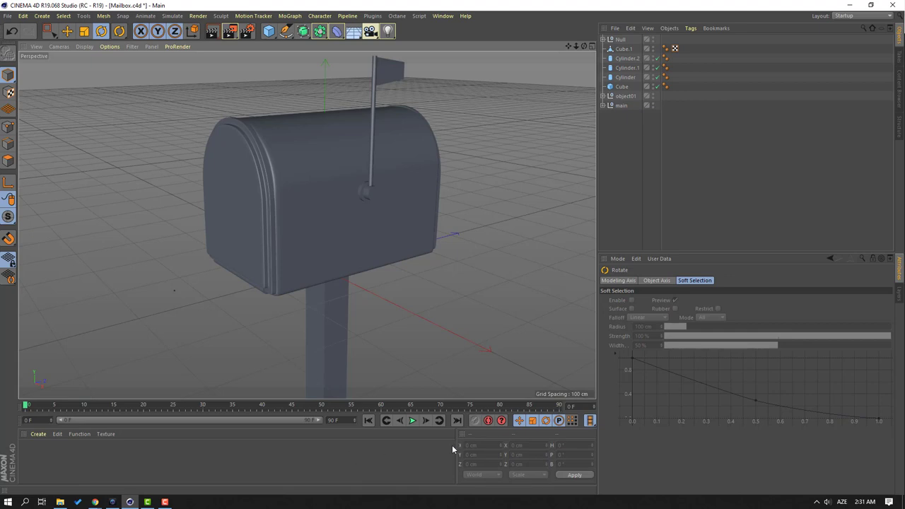
- Set the animation's end to frame 200 and extend the preview range to the full length
left_click(333, 421)
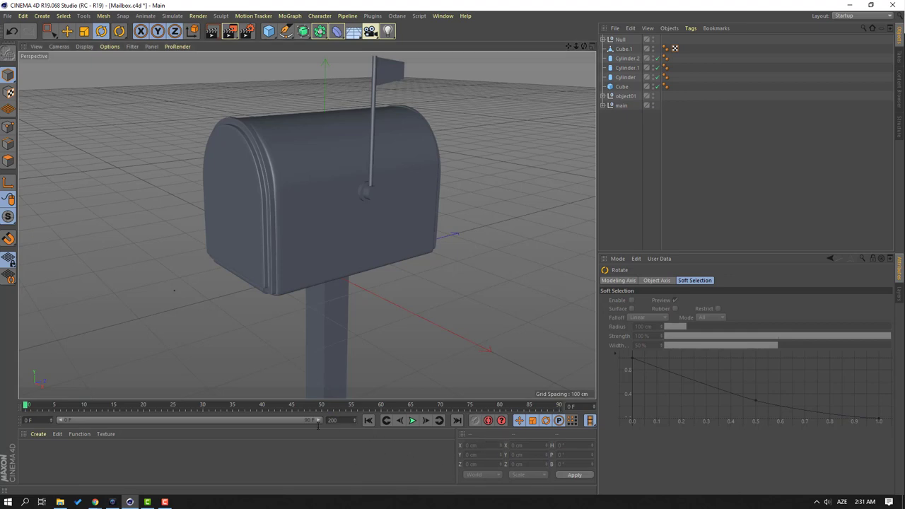
type("200")
key("Return")
left_click_drag(179, 422, 229, 421)
left_click_drag(243, 427, 382, 429)
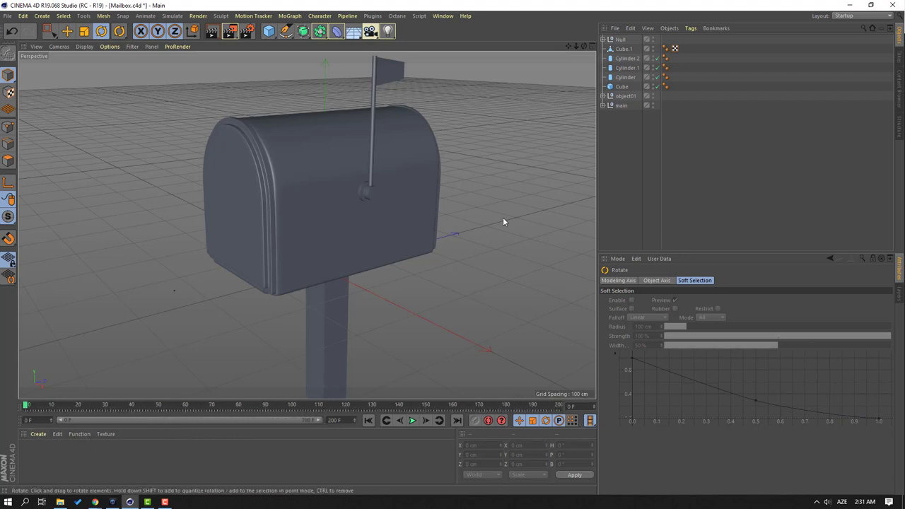
- Keyframe the door object01's R.P rotation at 0° on frame 0
left_click(625, 95)
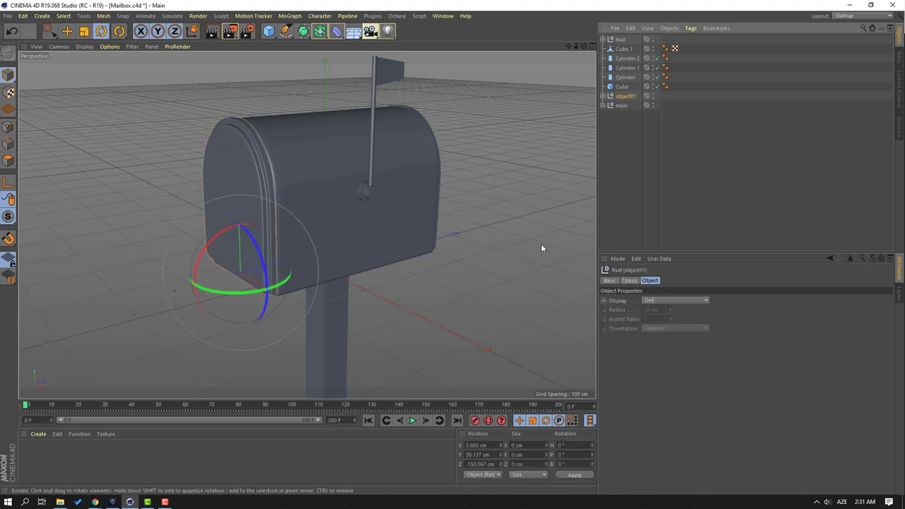
left_click(629, 280)
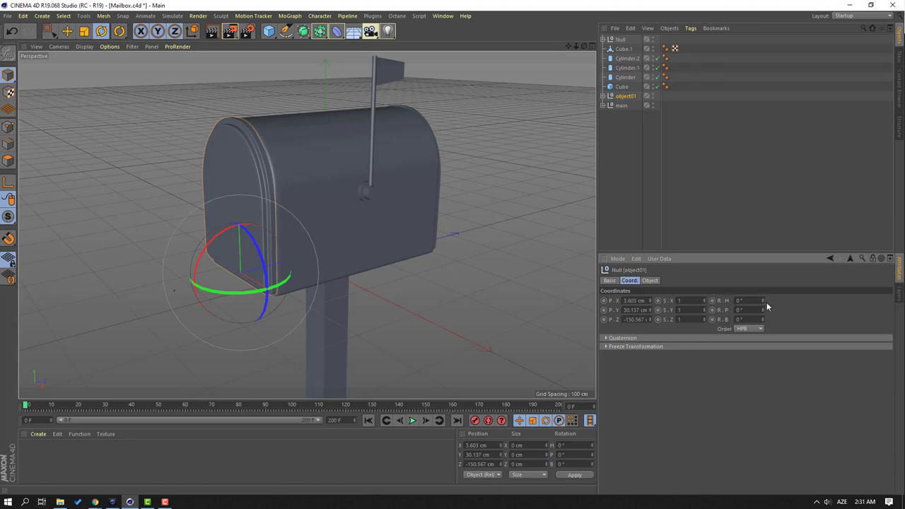
left_click_drag(763, 312, 742, 347)
key("ctrl+z")
left_click(712, 310)
- Keyframe object01's R.P rotation at 135° on frame 10 and play back the door opening
left_click_drag(26, 408, 51, 418)
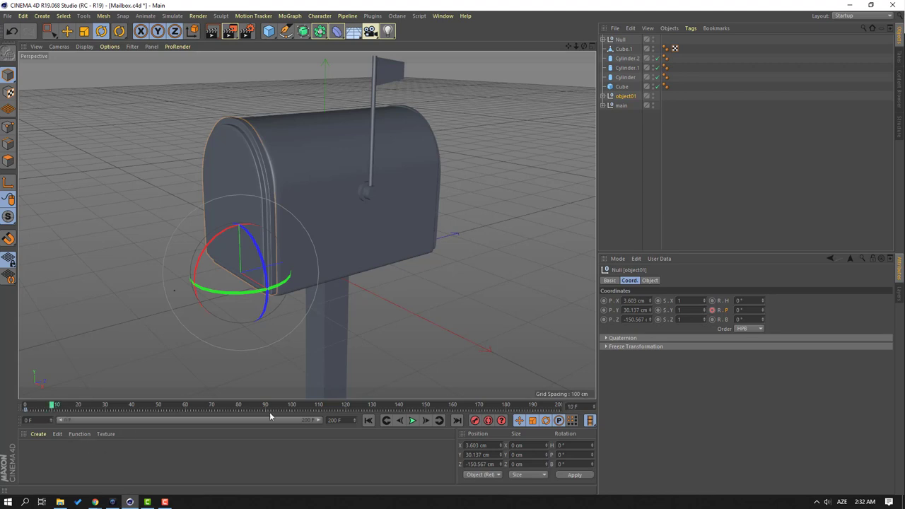
left_click_drag(762, 310, 763, 283)
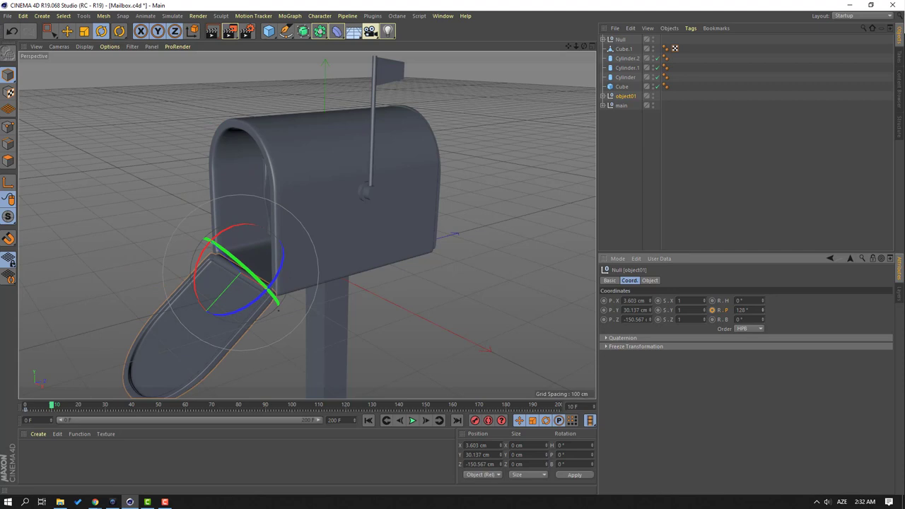
key("Return")
type("135")
key("Return")
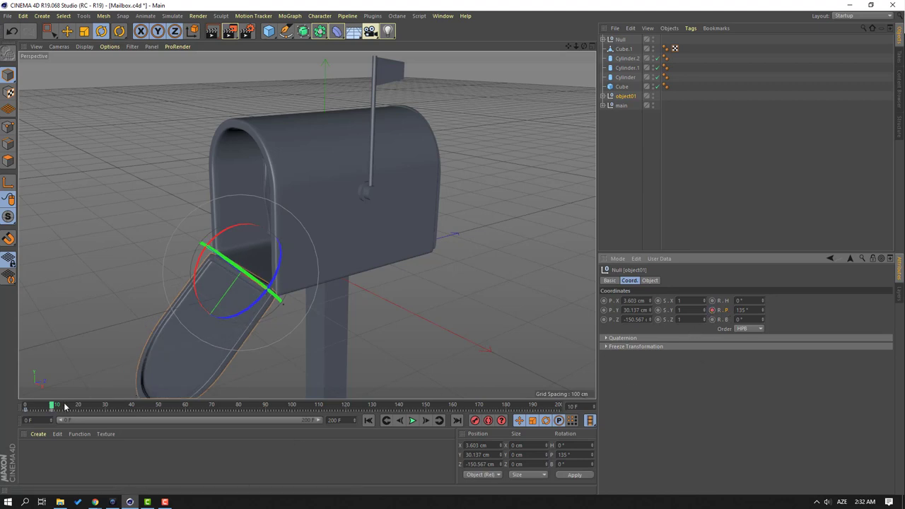
left_click_drag(51, 409, 16, 416)
key("F8")
key("F8")
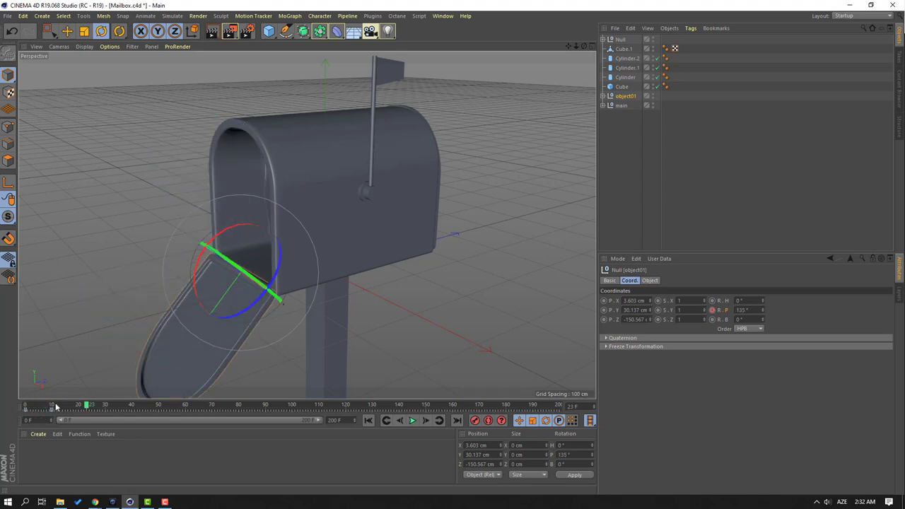
- Keyframe object01's R.P rotation at 130° on frame 13 as a bounce and play back the animation
left_click_drag(84, 407, 52, 408)
left_click(426, 422)
left_click(426, 421)
left_click(426, 421)
left_click(753, 311)
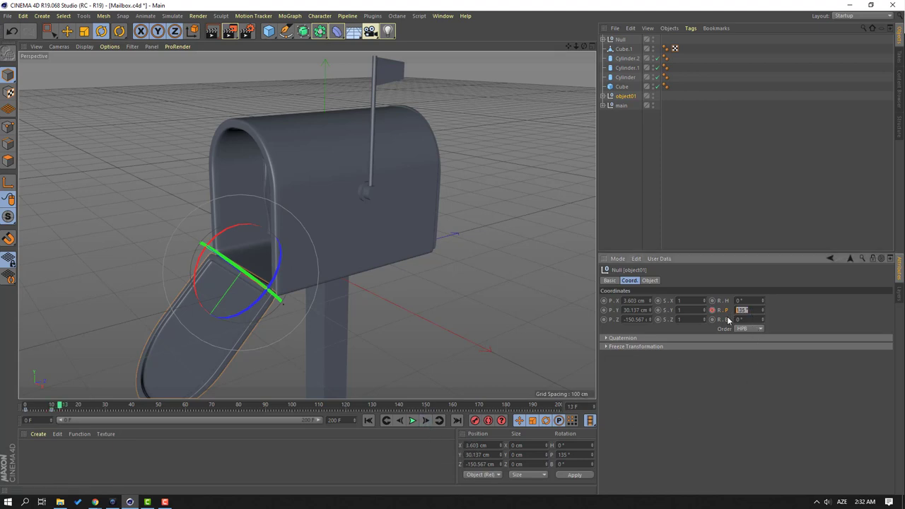
type("130")
key("Return")
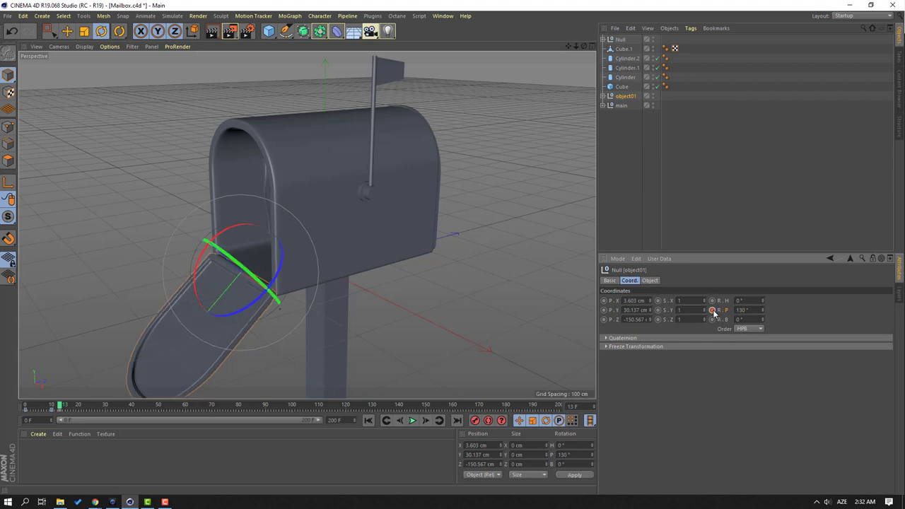
left_click(411, 419)
left_click(412, 421)
- Keyframe object01's R.P rotation at 136° on frame 16 to finish the door's bounce
left_click_drag(107, 405, 61, 409)
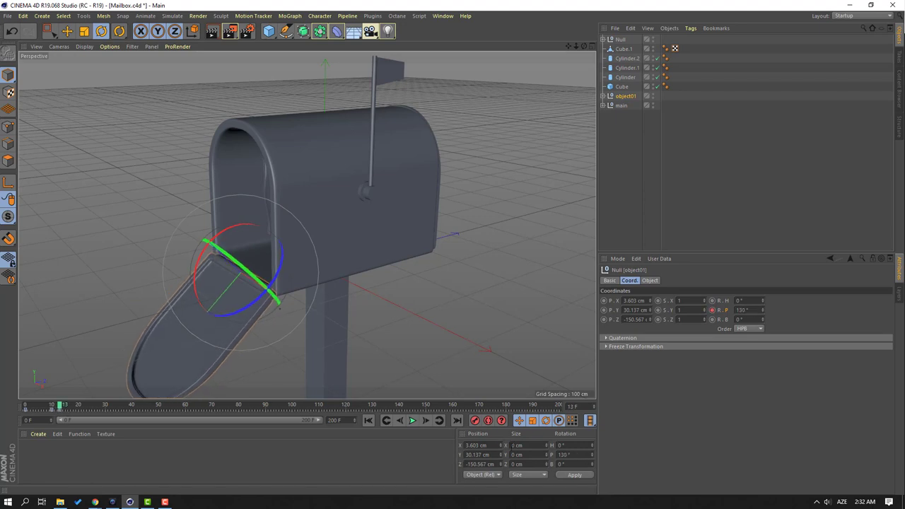
left_click(425, 420)
left_click(425, 420)
left_click(425, 421)
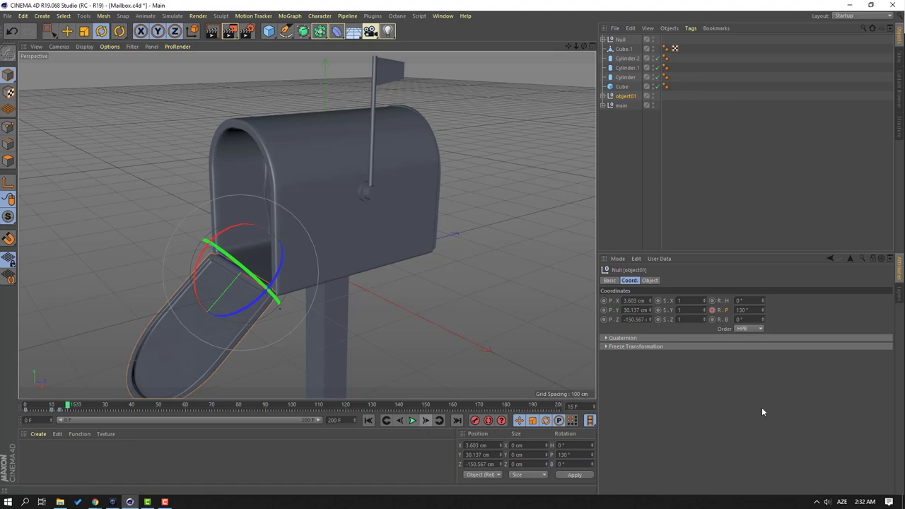
left_click(756, 310)
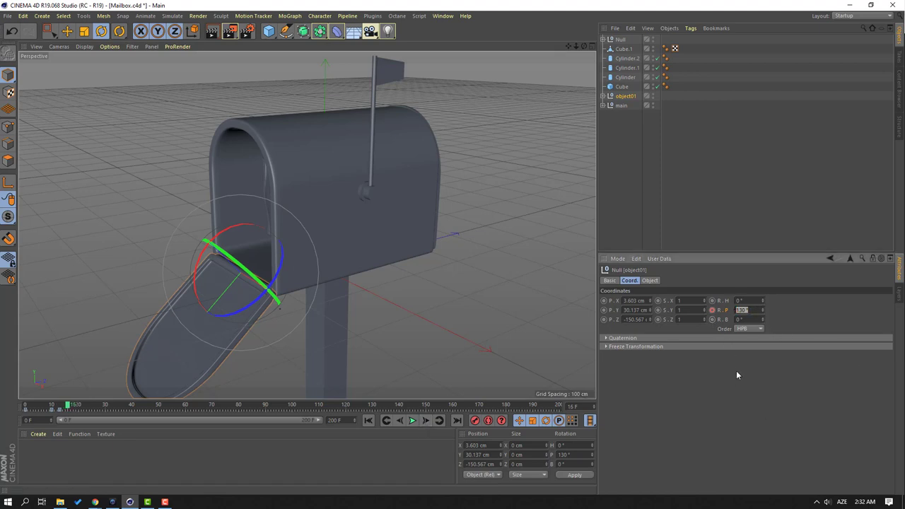
type("136")
key("Return")
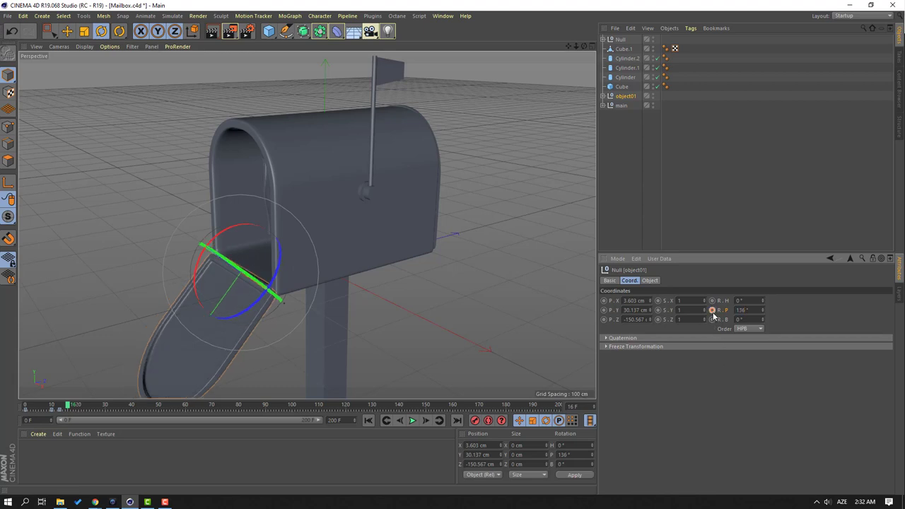
- Play the door animation from the start several times to examine the opening and bounce
left_click(368, 421)
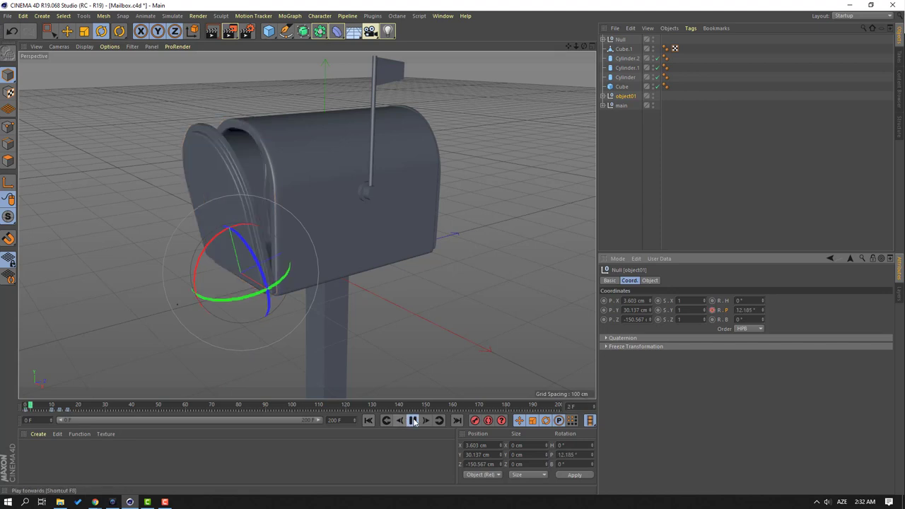
left_click(413, 420)
left_click(368, 421)
left_click(412, 421)
left_click(412, 421)
left_click(368, 420)
left_click(412, 420)
left_click(412, 421)
left_click(368, 421)
left_click(413, 421)
left_click(412, 420)
mouse_move(91, 407)
left_mouse_down()
mouse_move(55, 406)
mouse_move(84, 405)
left_mouse_up()
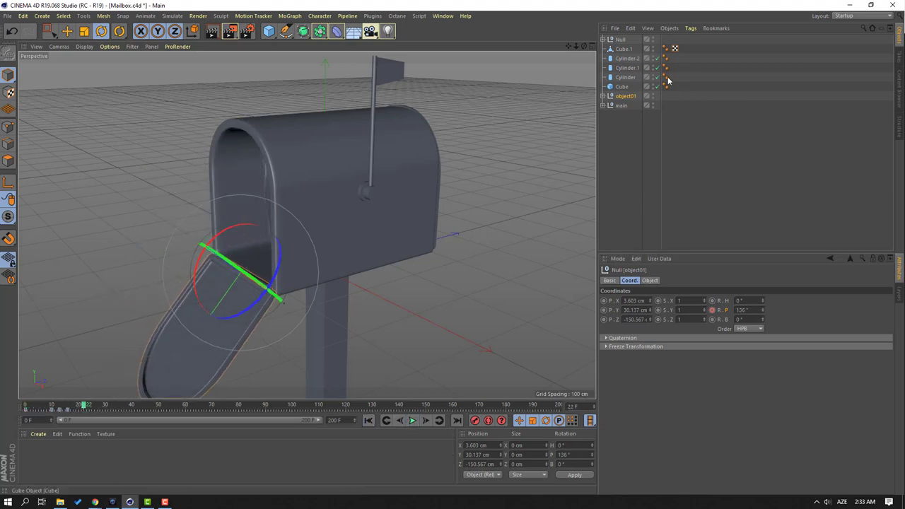
- Rename the envelope's Null to "mail" and go to frame 16 with it selected
left_click(620, 39)
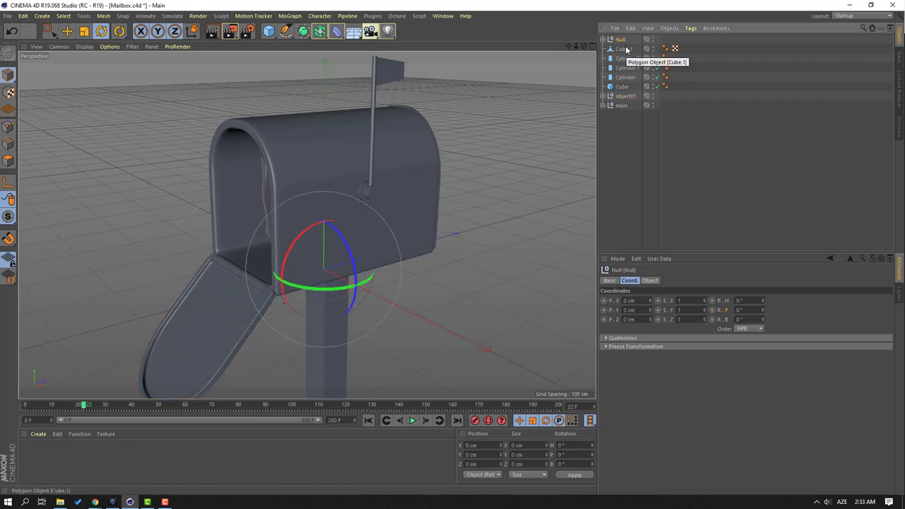
key("Return")
type("mail")
key("Return")
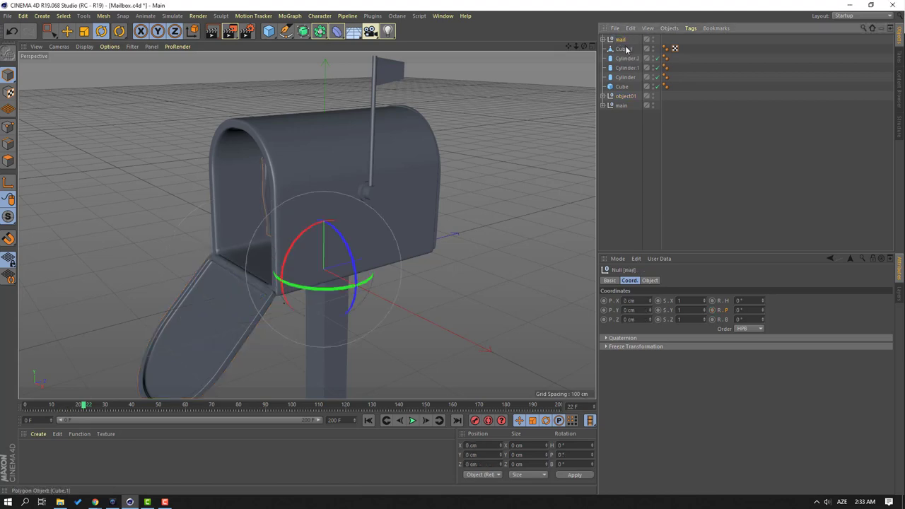
mouse_move(82, 405)
left_mouse_down()
mouse_move(30, 406)
mouse_move(82, 406)
mouse_move(68, 407)
left_mouse_up()
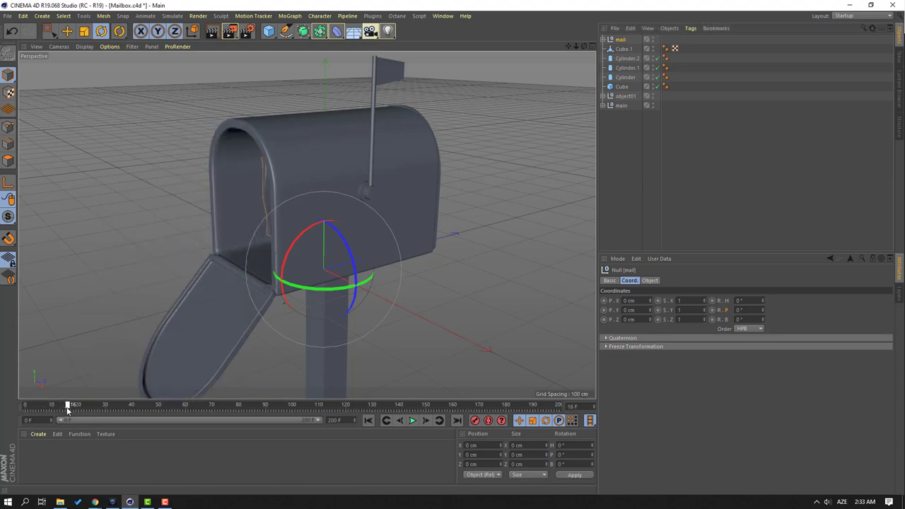
left_click(620, 41)
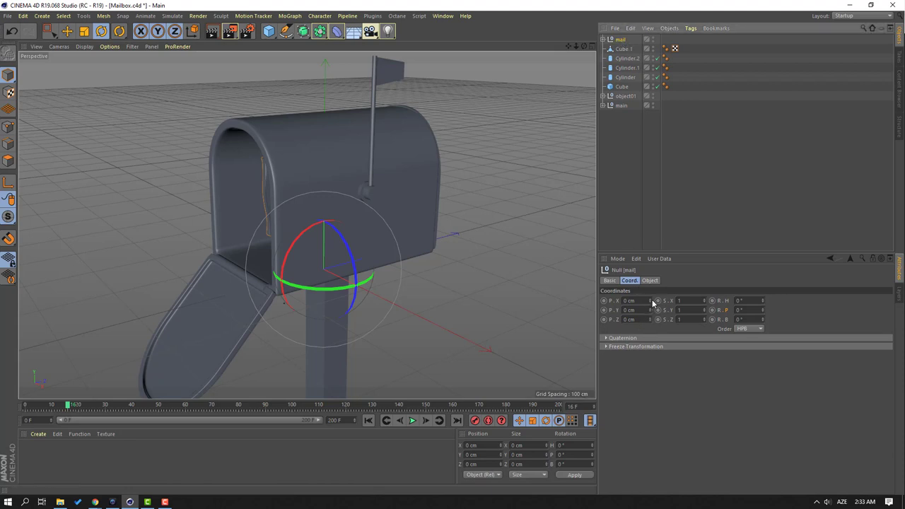
left_click_drag(650, 300, 658, 342)
key("ctrl+z")
key("ctrl+z")
key("ctrl+z")
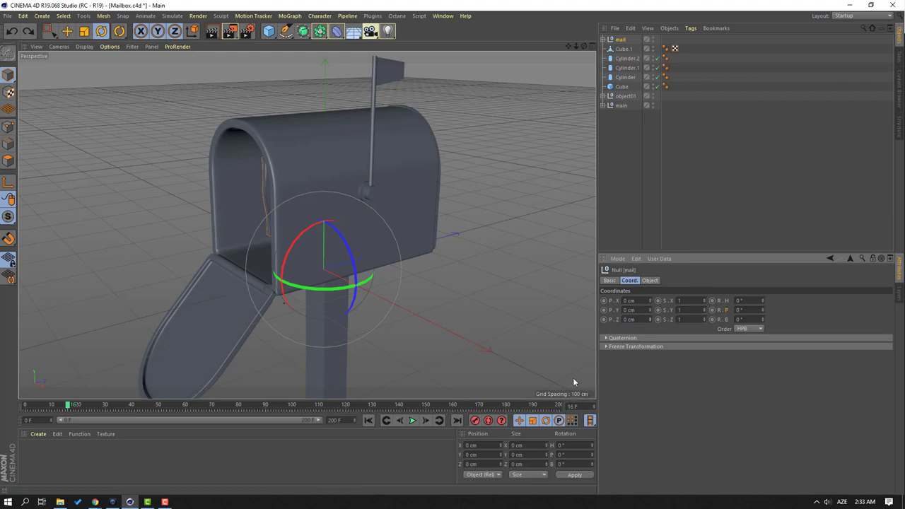
- Animate mail's P.Z position from 0 cm on frame 16 to -385 cm on frame 30 and play it back
left_click(603, 320)
left_click_drag(68, 407, 104, 406)
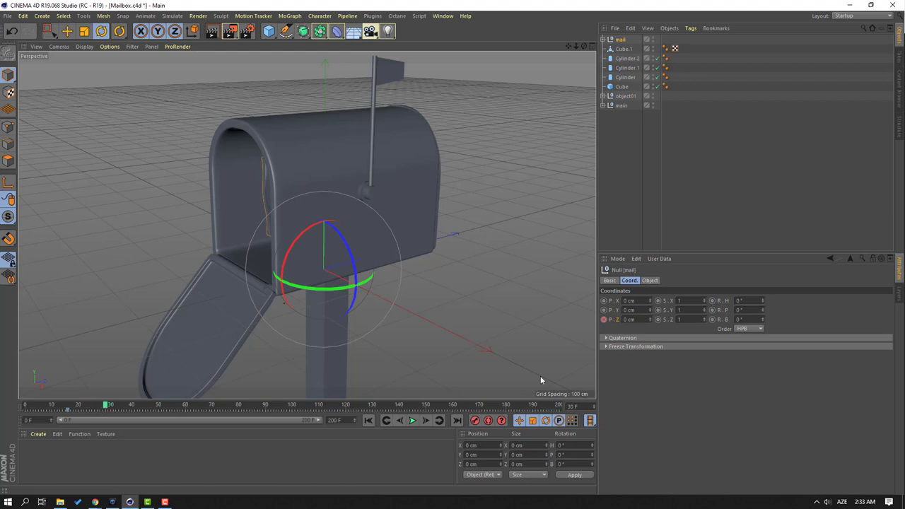
left_click_drag(649, 319, 642, 353)
middle_click_drag(277, 302, 440, 275, "alt")
left_click_drag(423, 273, 396, 275, "alt")
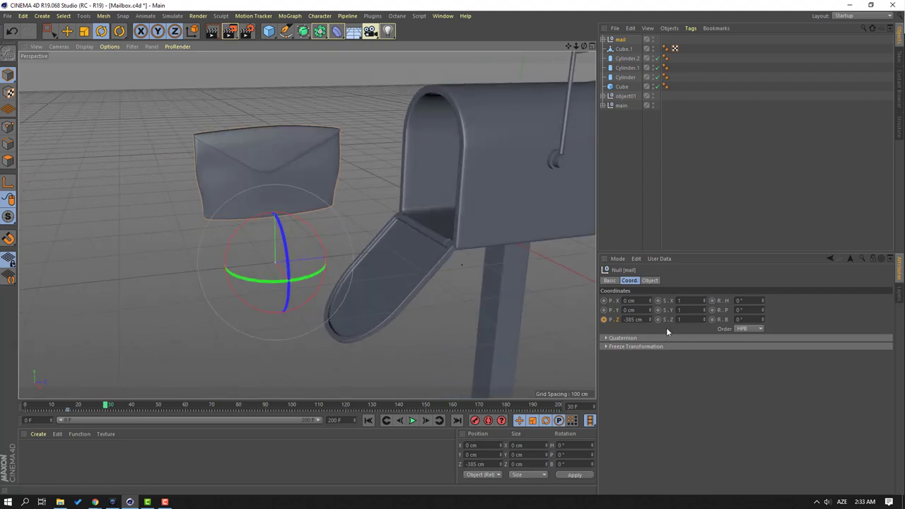
left_click(603, 319)
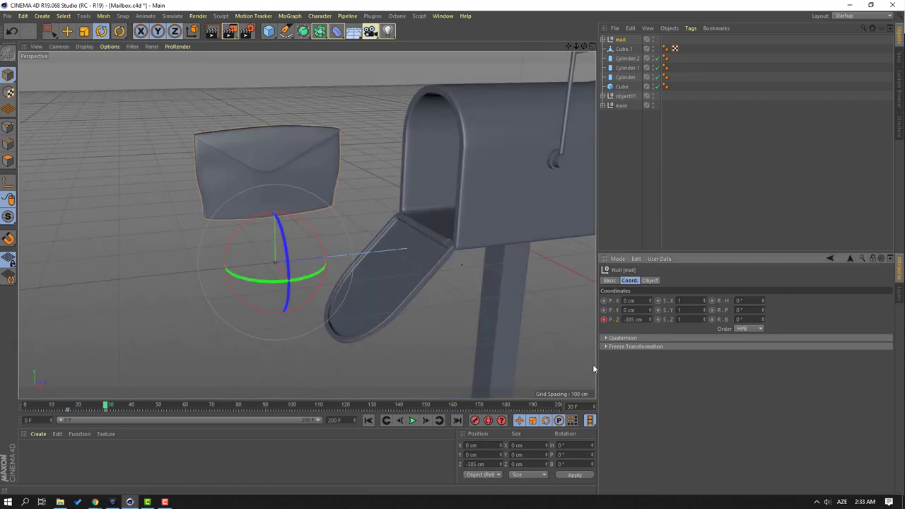
left_click(367, 420)
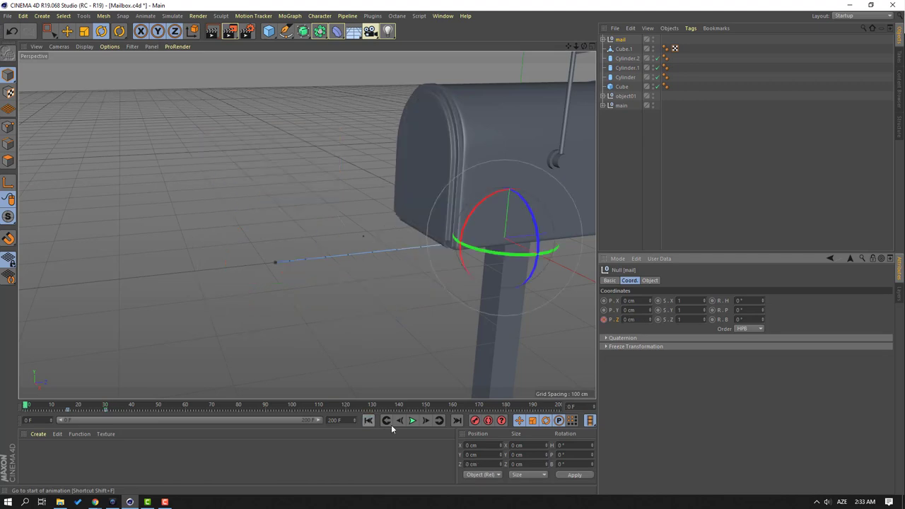
left_click(412, 420)
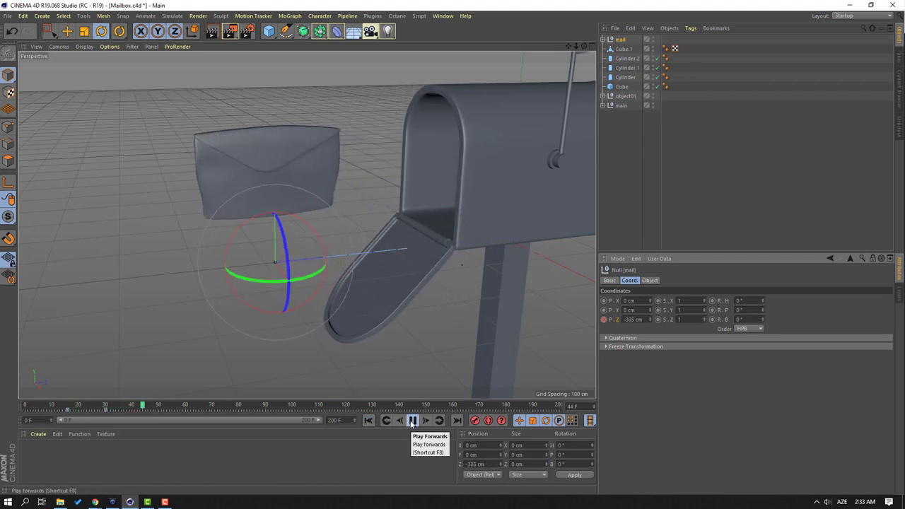
left_click(412, 420)
left_click(367, 420)
left_click(411, 420)
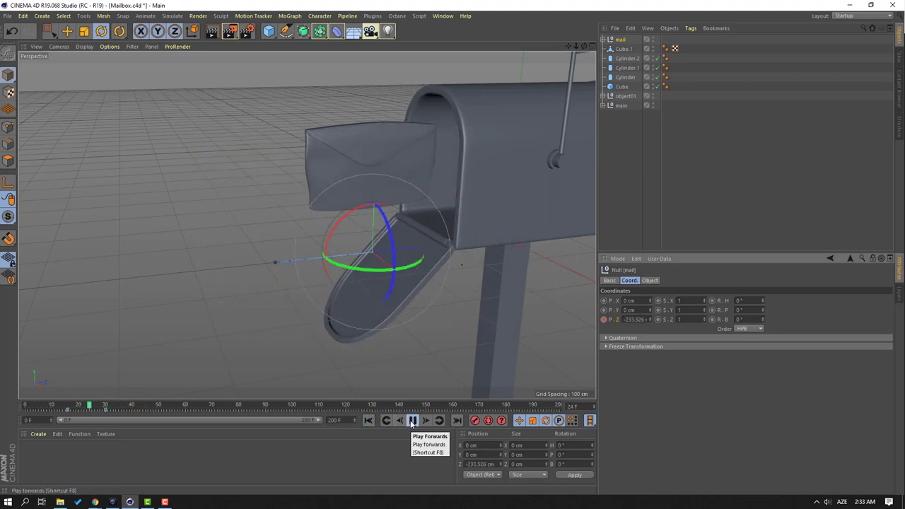
left_click(412, 420)
- Keyframe mail's R.H rotation at 0° on frame 16
left_click_drag(127, 404, 69, 417)
left_click_drag(393, 322, 244, 331, "alt")
left_click_drag(761, 299, 762, 307)
key("ctrl+z")
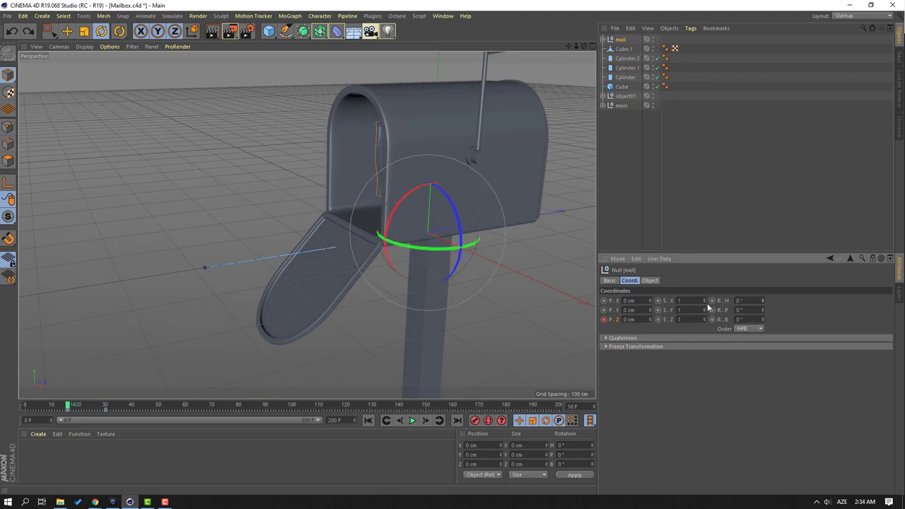
left_click(712, 301)
left_click_drag(762, 300, 766, 300)
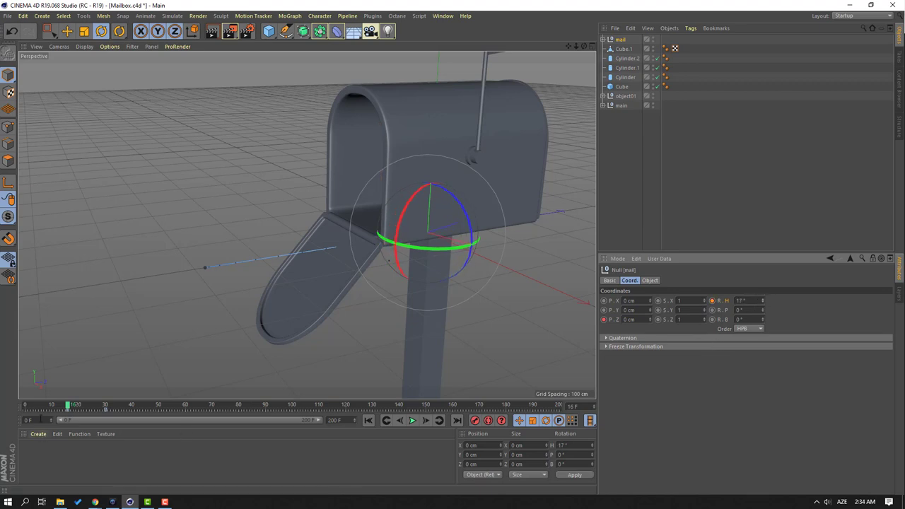
- Keyframe mail's R.H rotation at -27° on frame 30 and play back the envelope turning
left_click_drag(71, 407, 106, 405)
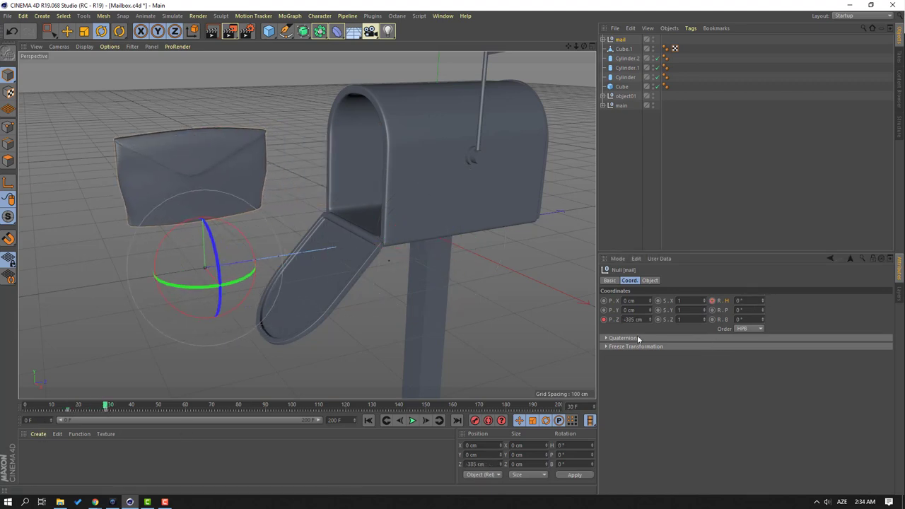
left_click_drag(762, 299, 756, 301)
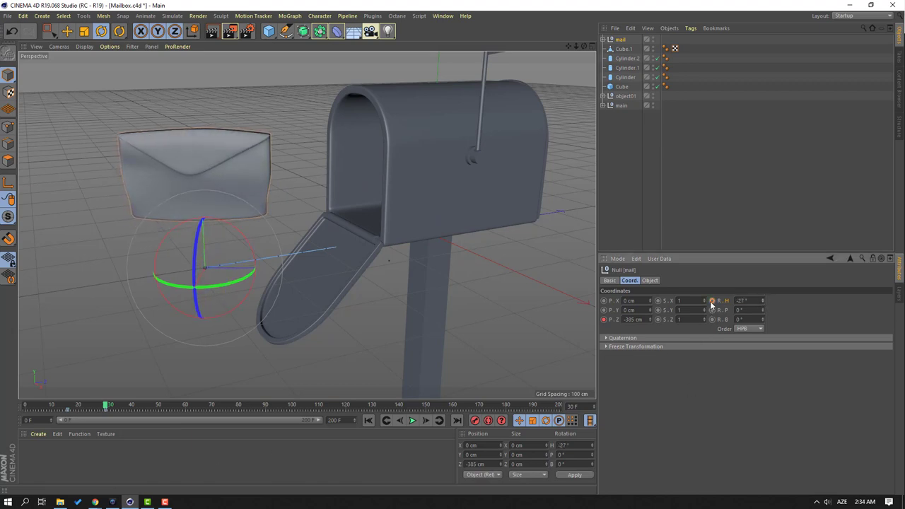
mouse_move(106, 405)
left_mouse_down()
mouse_move(62, 406)
mouse_move(106, 407)
left_mouse_up()
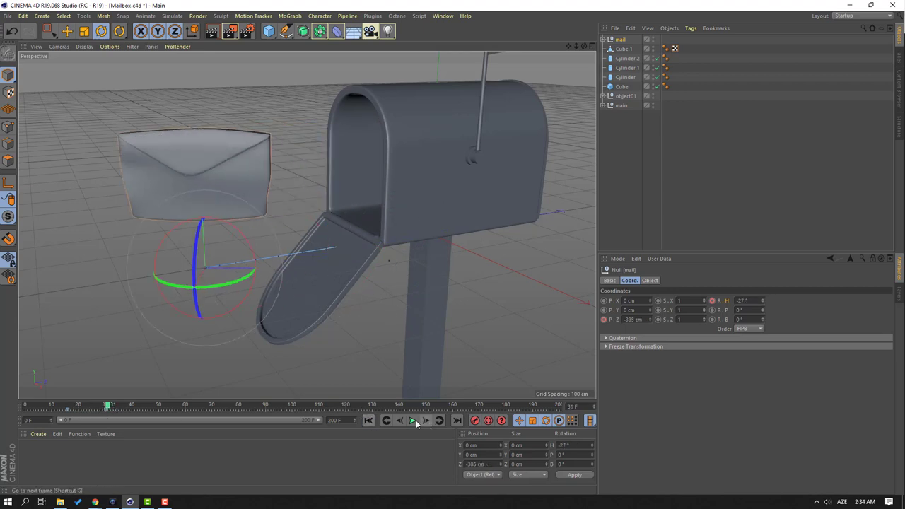
left_click(367, 420)
left_click(412, 420)
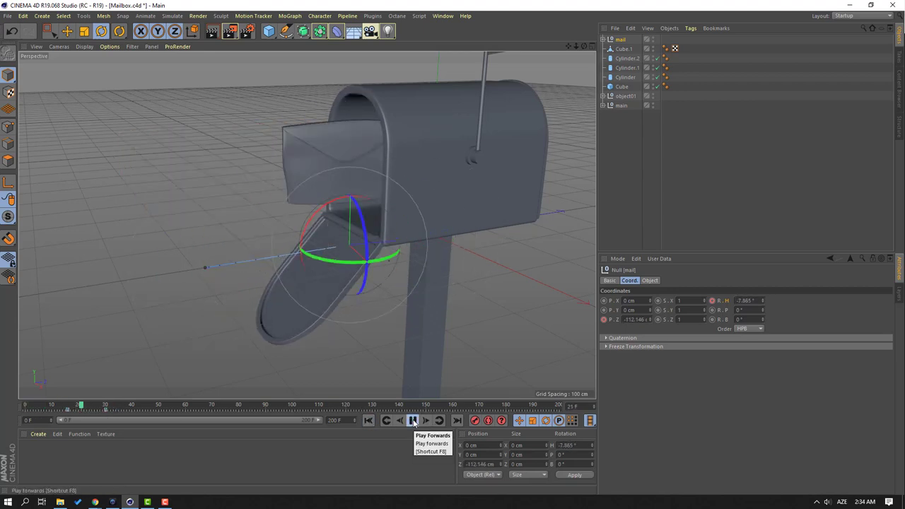
left_click(413, 420)
- Keyframe mail's P.Z position at -385 cm on frame 37 and -1 cm on frame 49, and play back the animation
left_click_drag(142, 408, 123, 410)
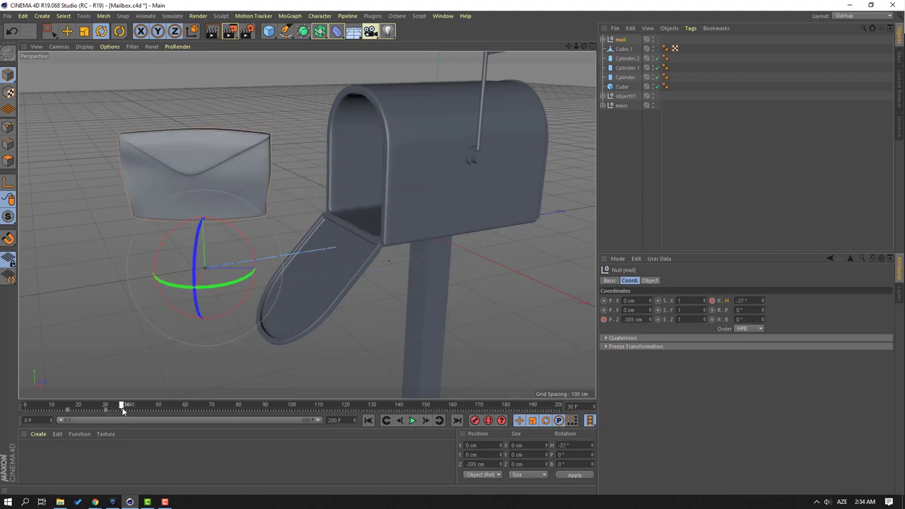
left_click(603, 320)
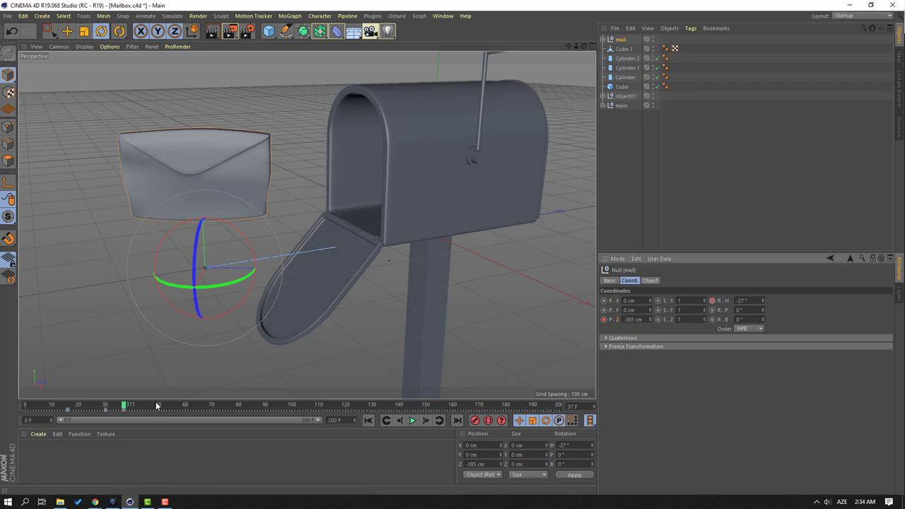
left_click_drag(128, 408, 156, 407)
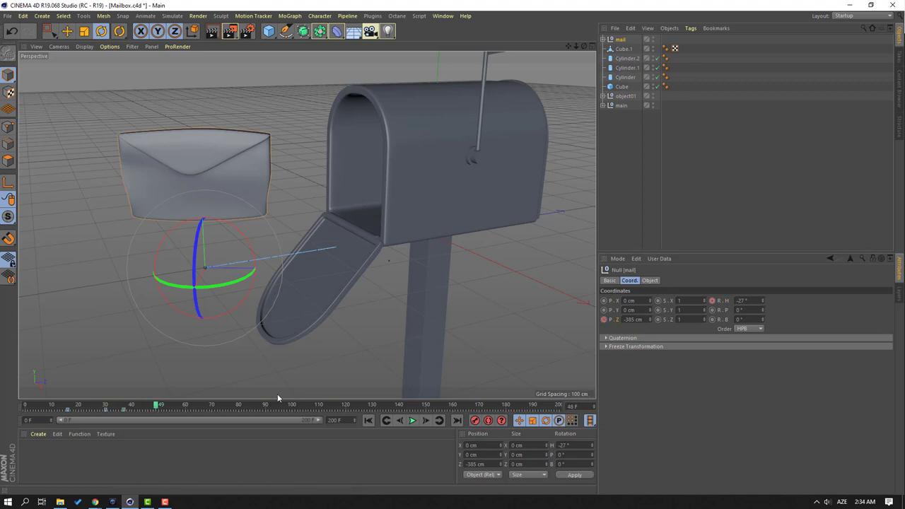
mouse_move(649, 320)
left_mouse_down()
mouse_move(649, 287)
mouse_move(650, 335)
left_mouse_up()
left_click(603, 320)
left_click_drag(156, 409, 25, 407)
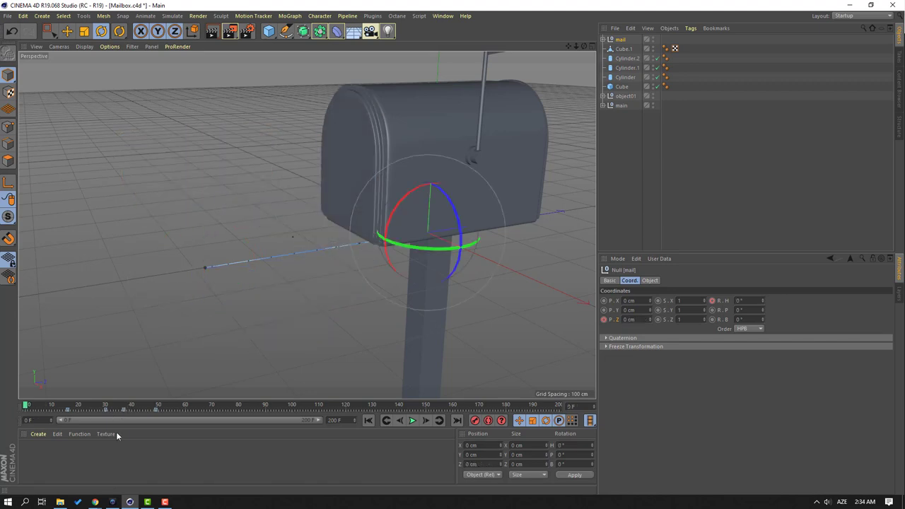
left_click(412, 421)
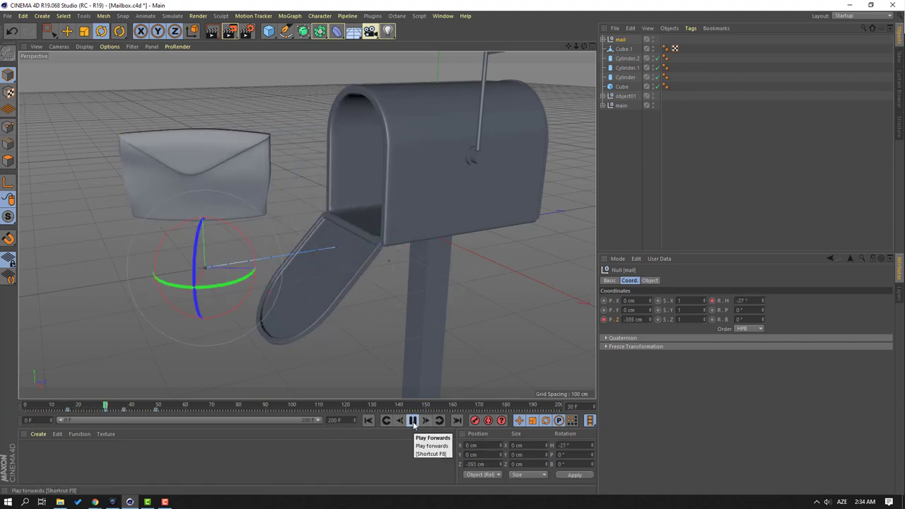
left_click(412, 420)
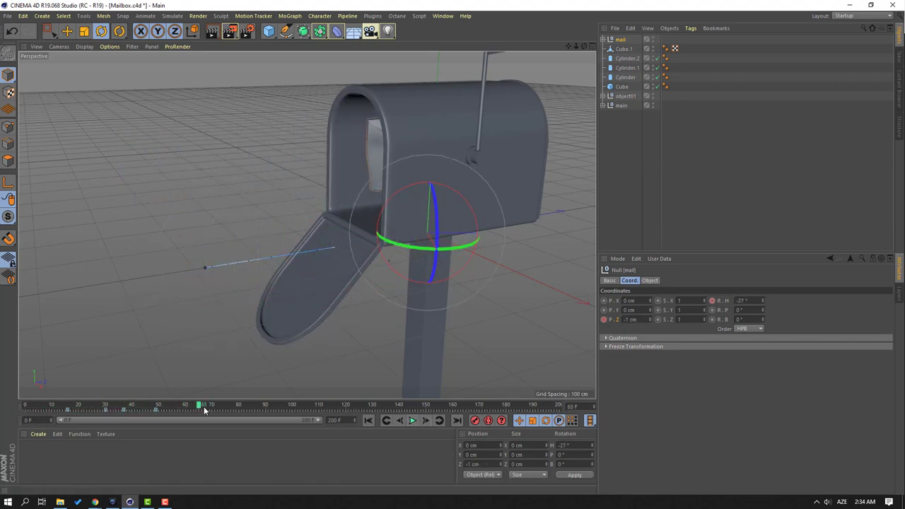
- Keyframe mail's R.H rotation at -27° on frame 37 and 16° on frame 49, and play back the animation
left_click_drag(197, 410, 125, 419)
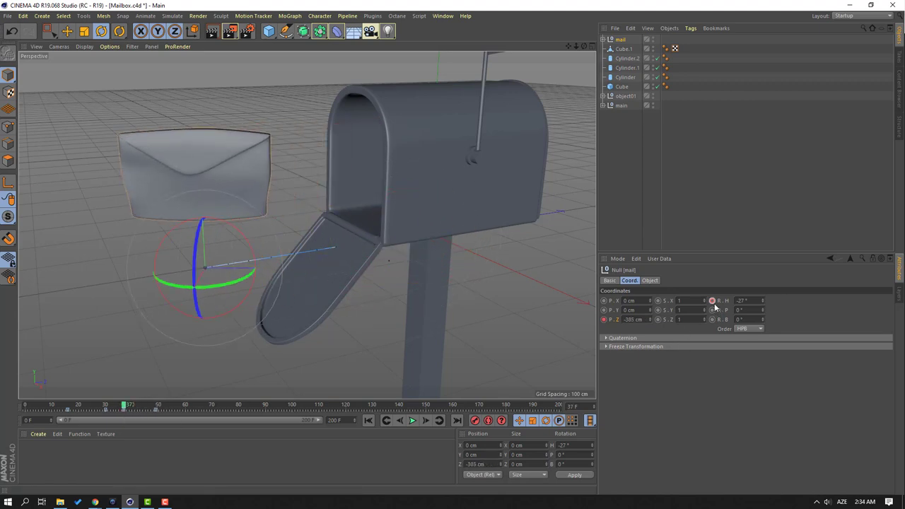
left_click_drag(125, 408, 157, 410)
left_click_drag(763, 301, 763, 272)
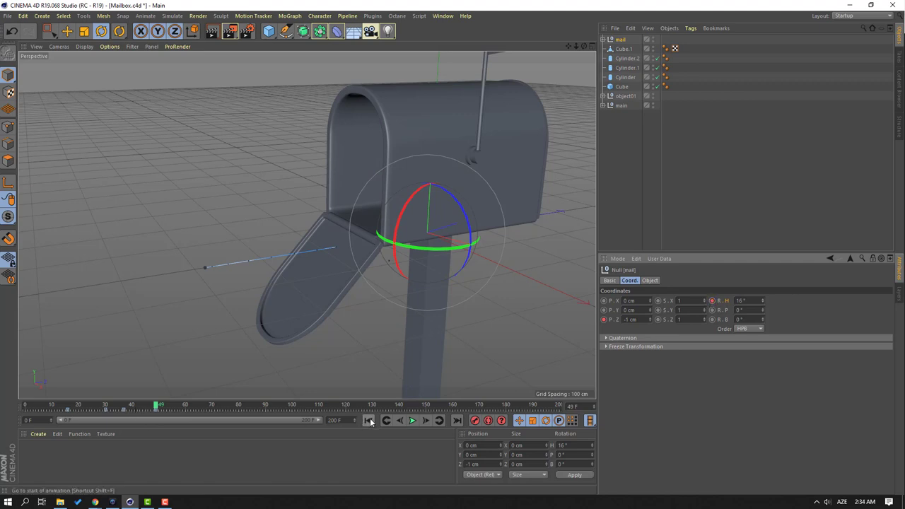
left_click(412, 421)
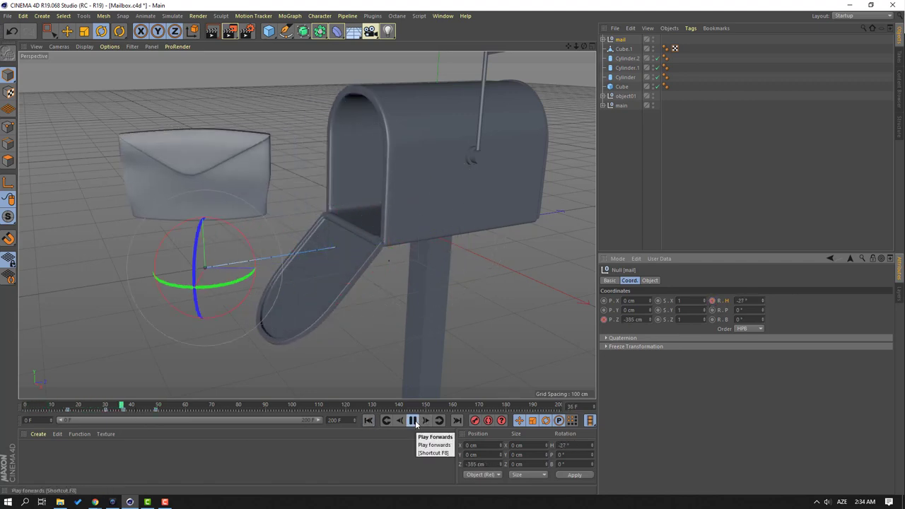
left_click(412, 421)
- Keyframe object01's R.P rotation at 136° on frame 58
left_click_drag(209, 406, 179, 417)
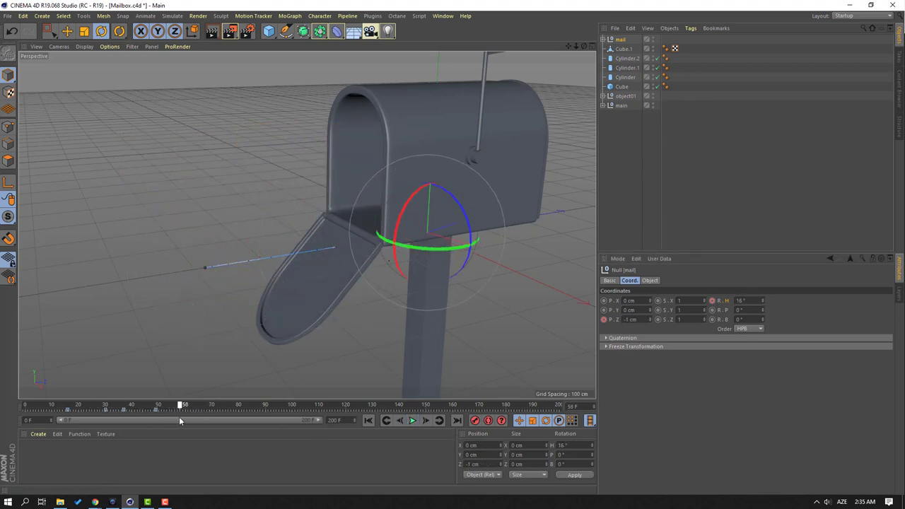
left_click(626, 96)
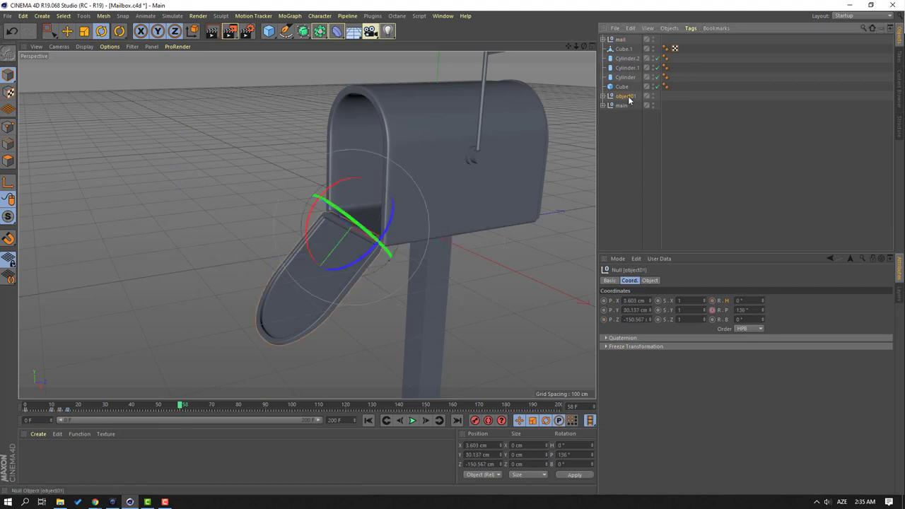
left_click(712, 311)
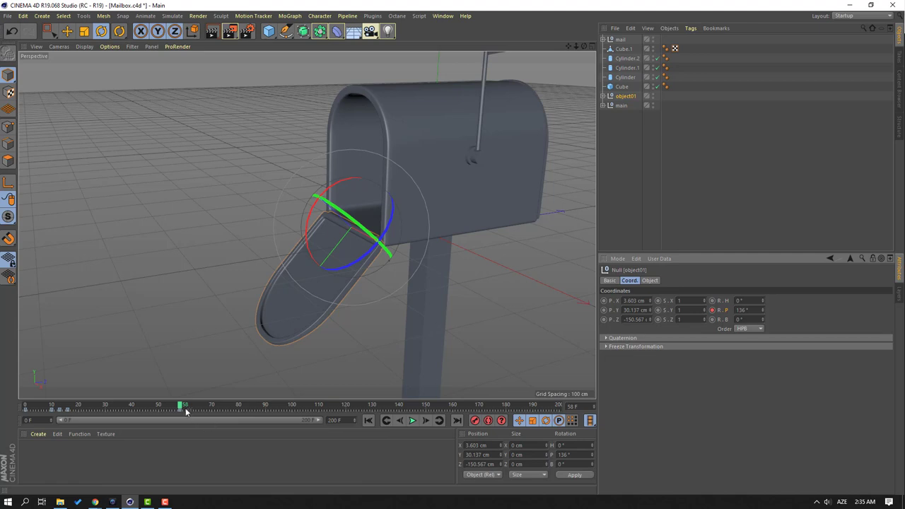
- Keyframe object01's R.P rotation at 150° on frame 66 and 0° on frame 76
left_click_drag(179, 408, 184, 408)
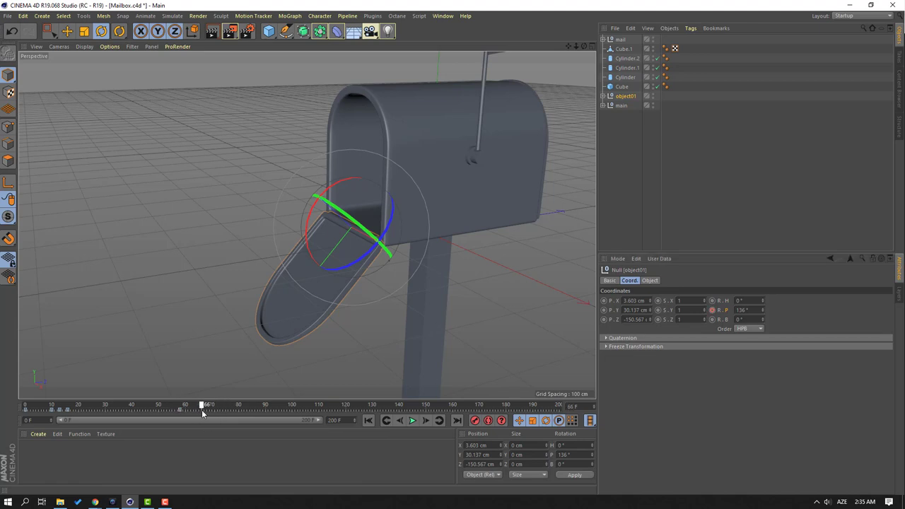
left_click_drag(762, 312, 761, 309)
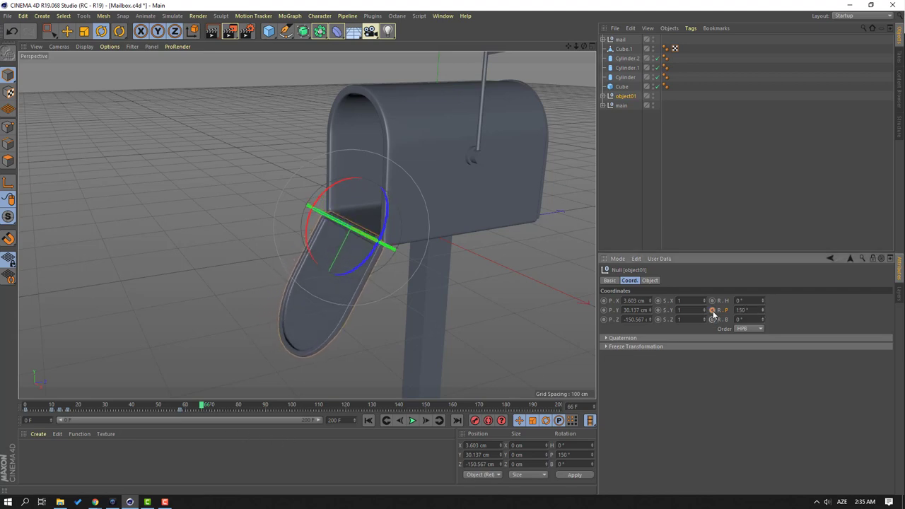
left_click_drag(203, 410, 213, 408)
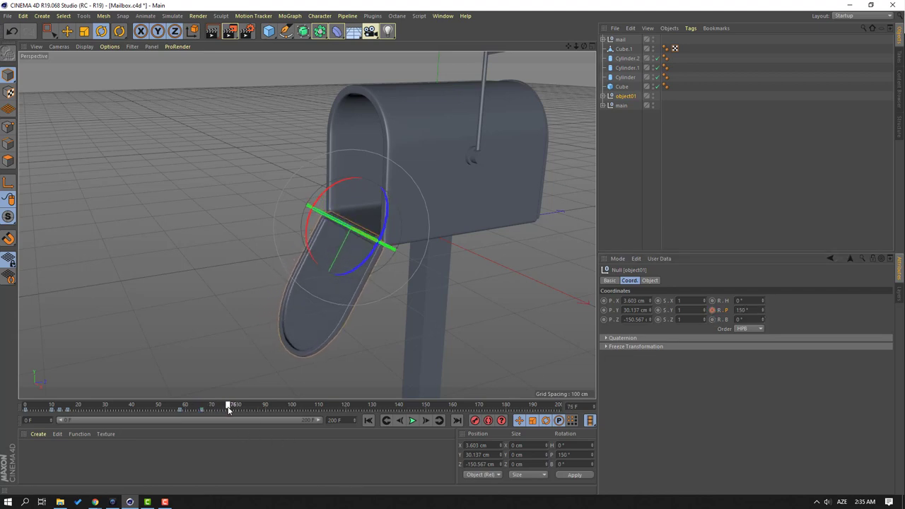
left_click_drag(762, 312, 756, 309)
type("0")
key("Return")
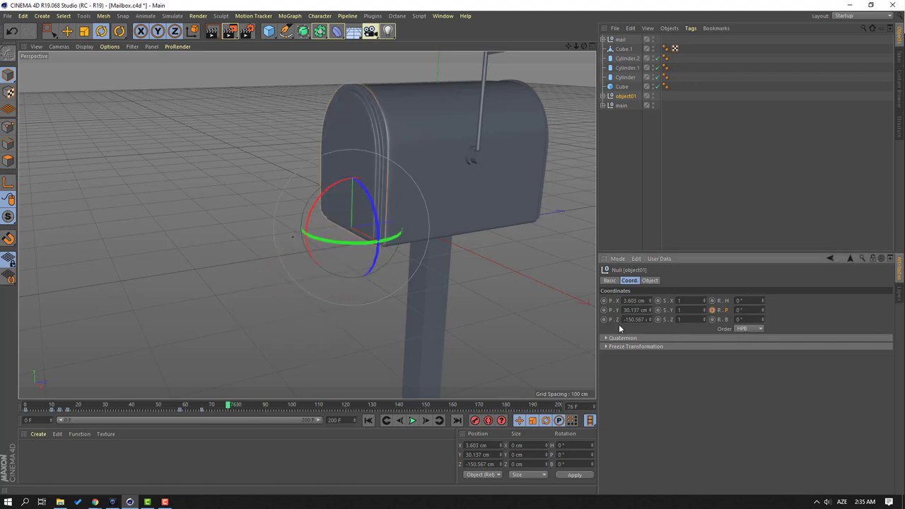
- Play back the animation repeatedly, from the door-closing frames and from the start, to check the door and envelope timing
left_click_drag(227, 412, 177, 409)
left_click(412, 420)
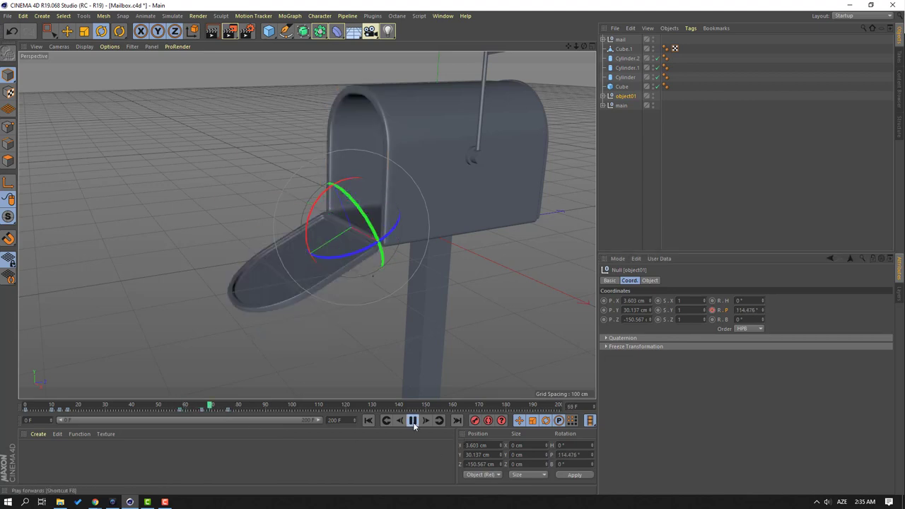
left_click(412, 421)
left_click(368, 422)
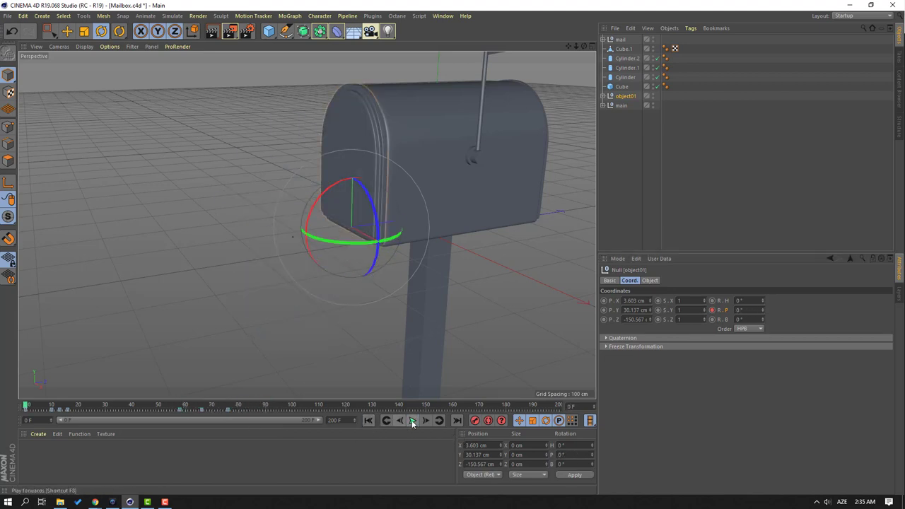
left_click(412, 421)
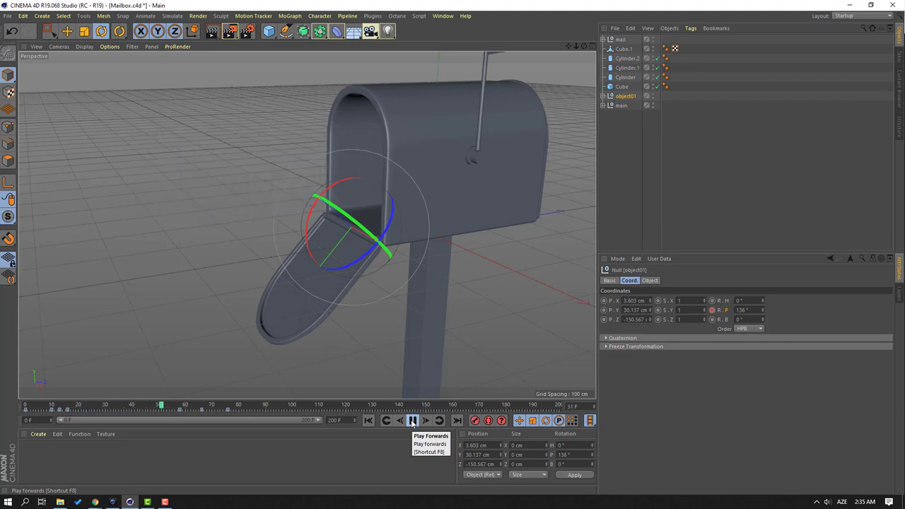
left_click(412, 420)
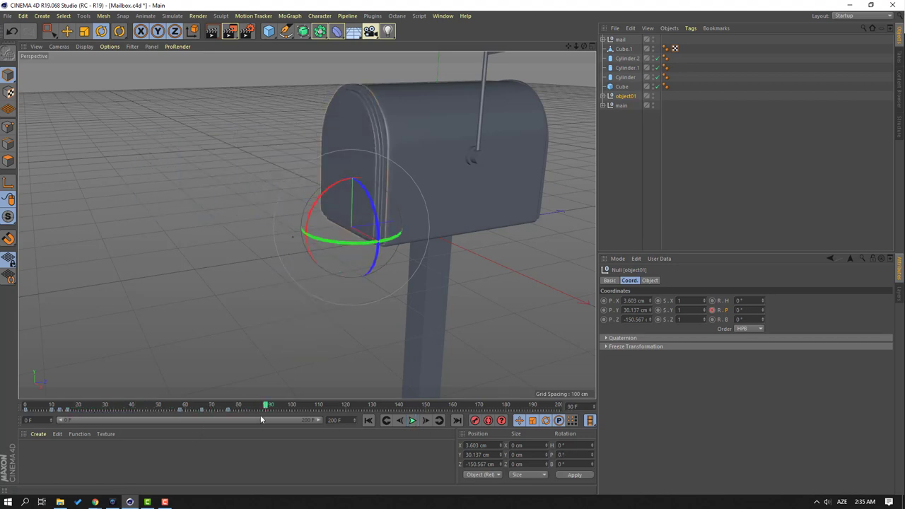
left_click_drag(245, 411, 25, 407)
left_click(415, 421)
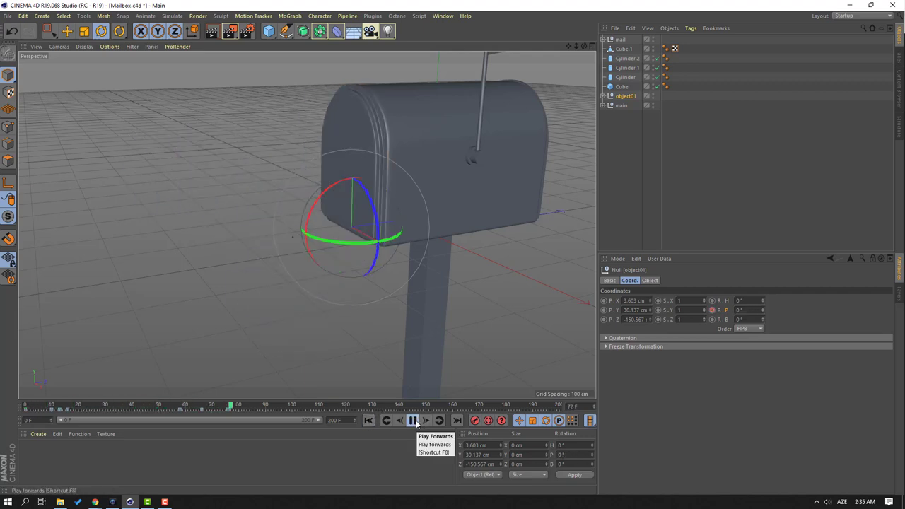
left_click(414, 421)
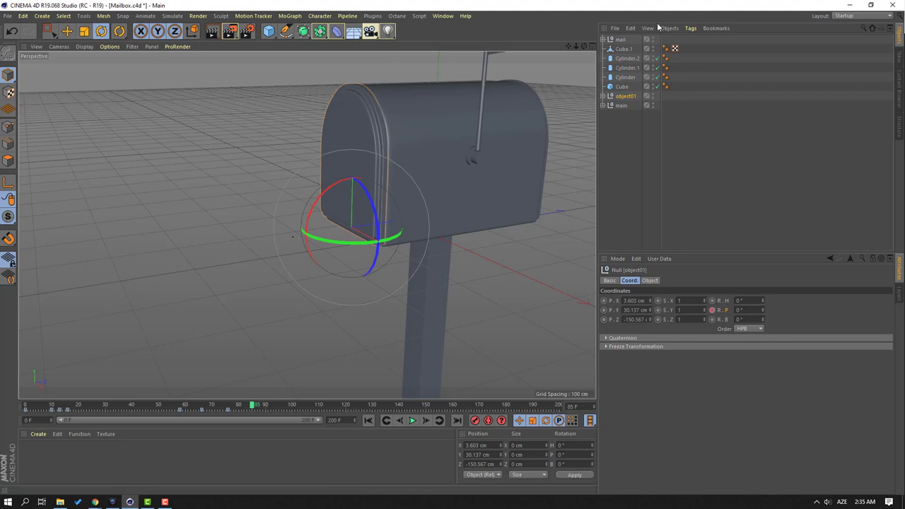
- Switch the interface to the Animate layout and activate the Move tool
left_click(855, 17)
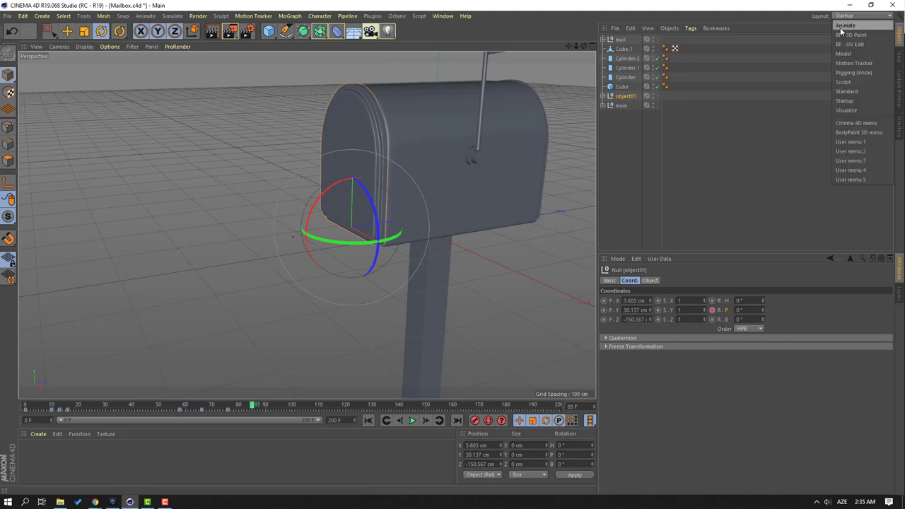
left_click(841, 26)
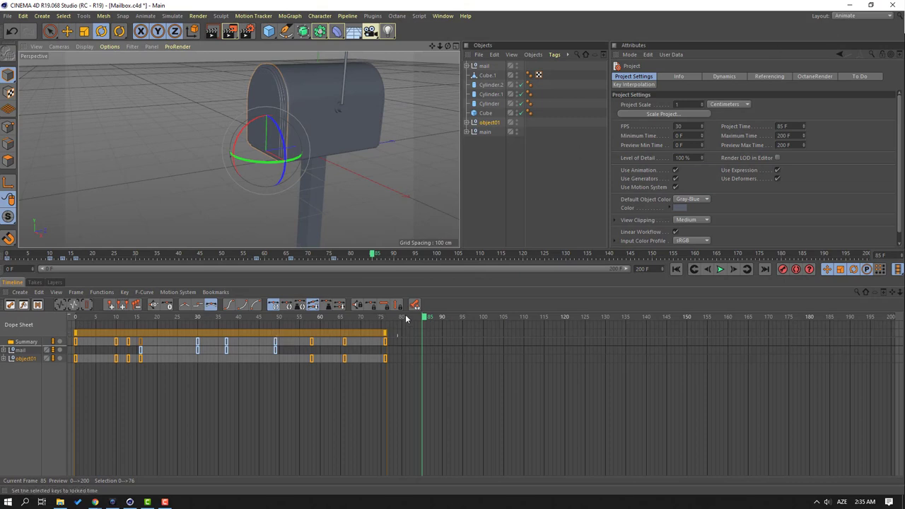
left_click(67, 31)
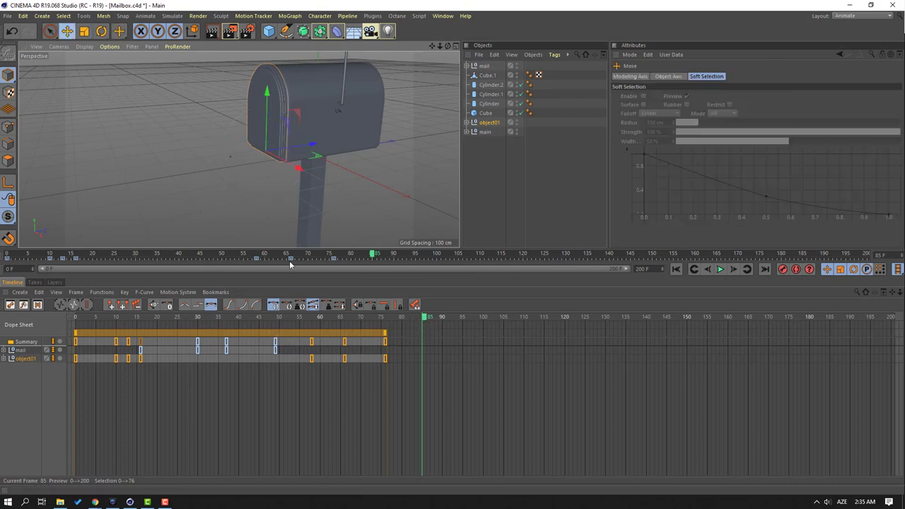
- Shift object01's three closing keys to start at frame 90 and mail's last two keys to frames 43 and 55, and play back
left_click_drag(424, 320, 141, 352)
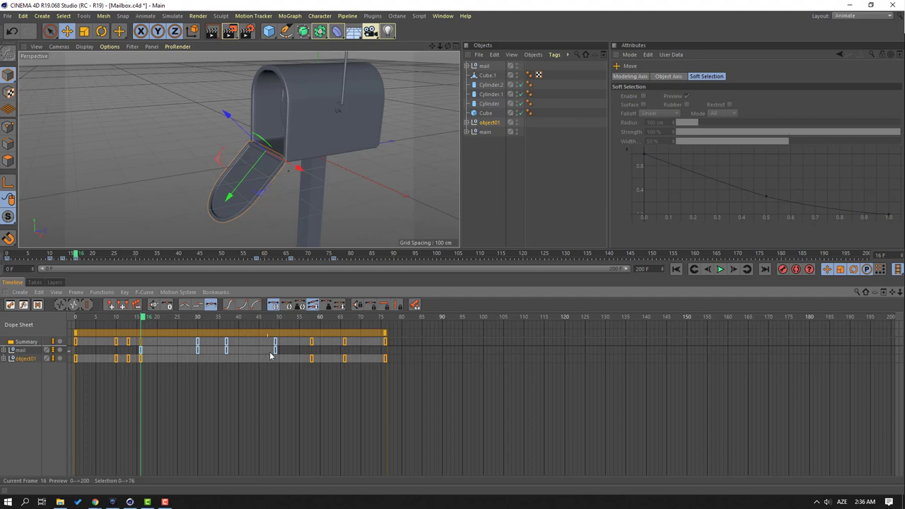
left_click_drag(409, 342, 445, 351)
left_click_drag(292, 338, 190, 359)
left_click_drag(139, 322, 204, 337)
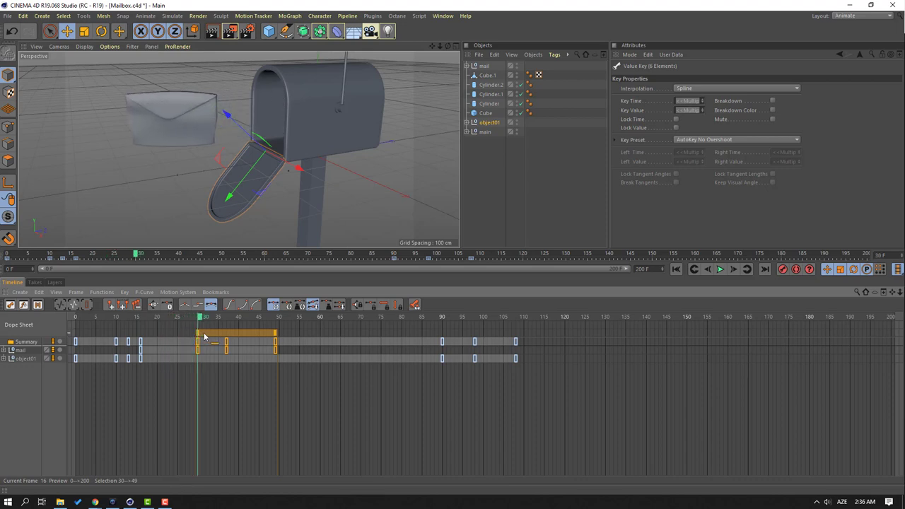
left_click_drag(282, 337, 251, 353)
left_click_drag(200, 319, 97, 320)
left_click(720, 269)
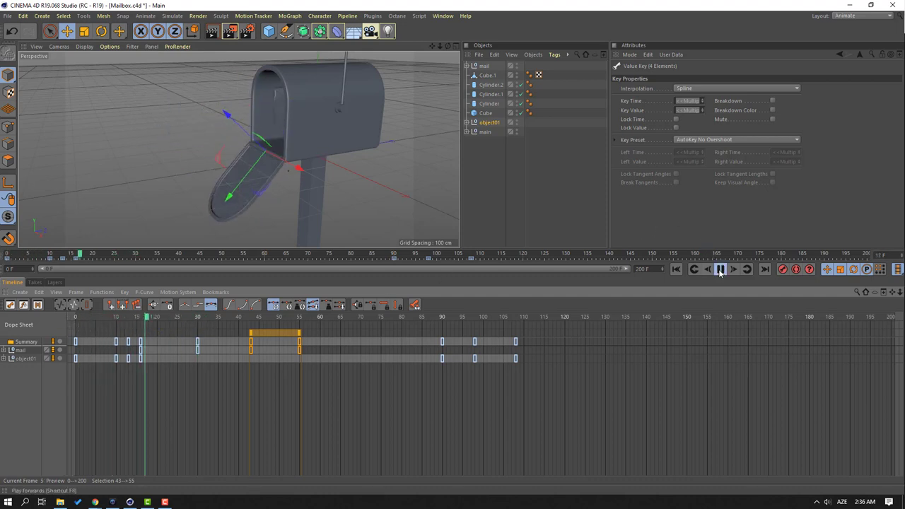
left_click(720, 269)
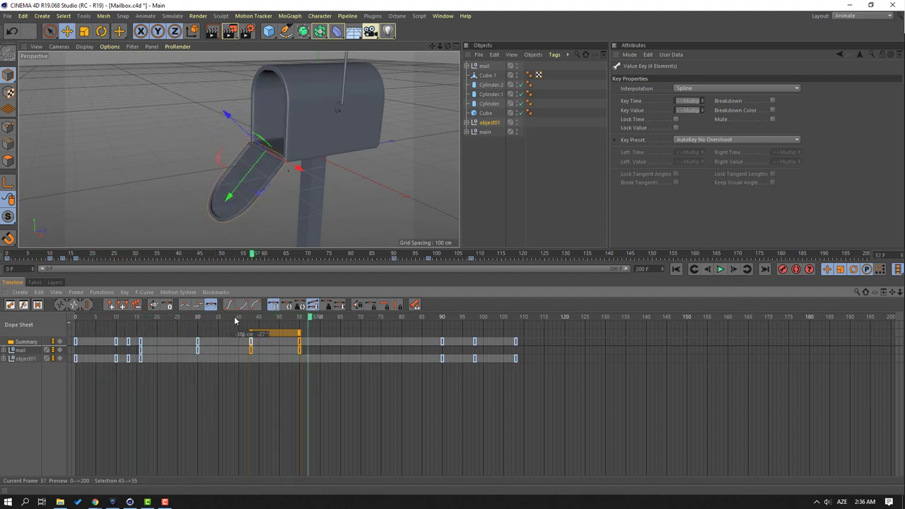
- Move mail's last key to frame 63 so the envelope returns more slowly, and play back the animation from the start
left_click_drag(311, 320, 256, 326)
left_click_drag(302, 347, 332, 347)
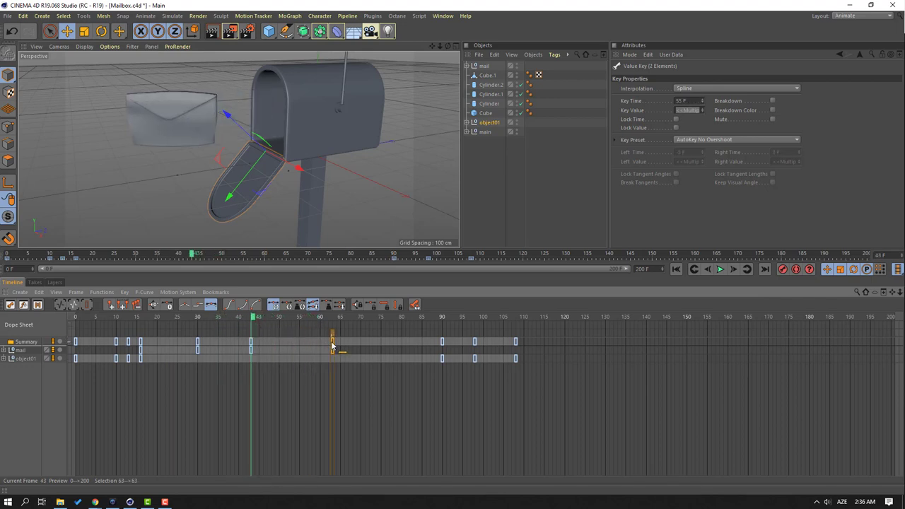
left_click(675, 268)
left_click(719, 270)
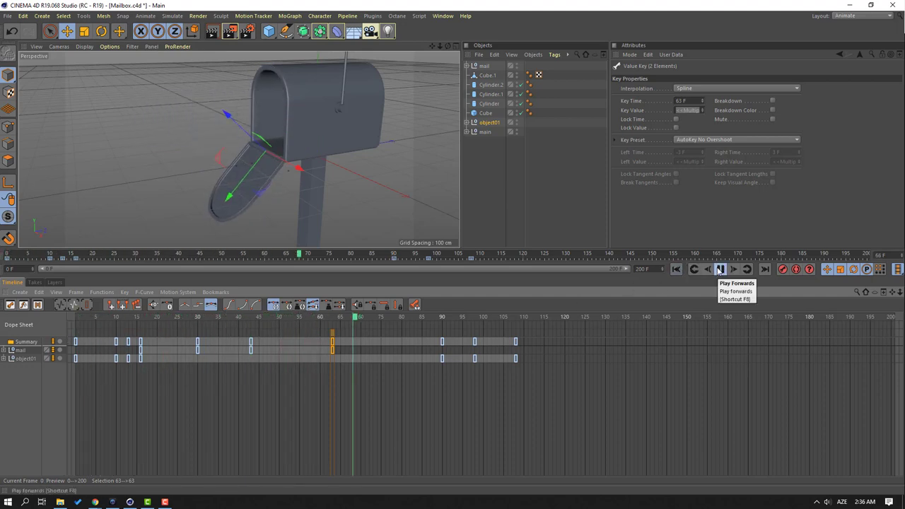
left_click(719, 269)
- Shift object01's three door-closing keys together so they start at frame 67, and play back the animation
left_click_drag(531, 343, 443, 375)
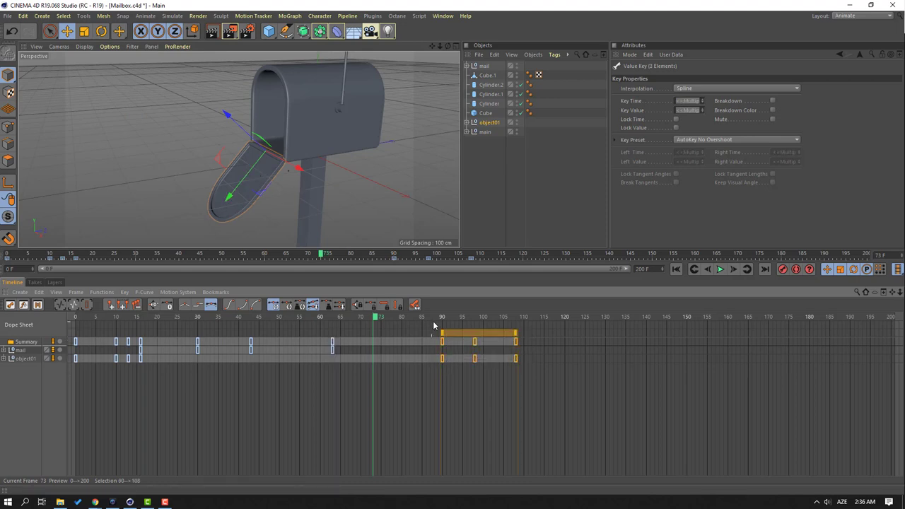
left_click_drag(442, 343, 349, 346)
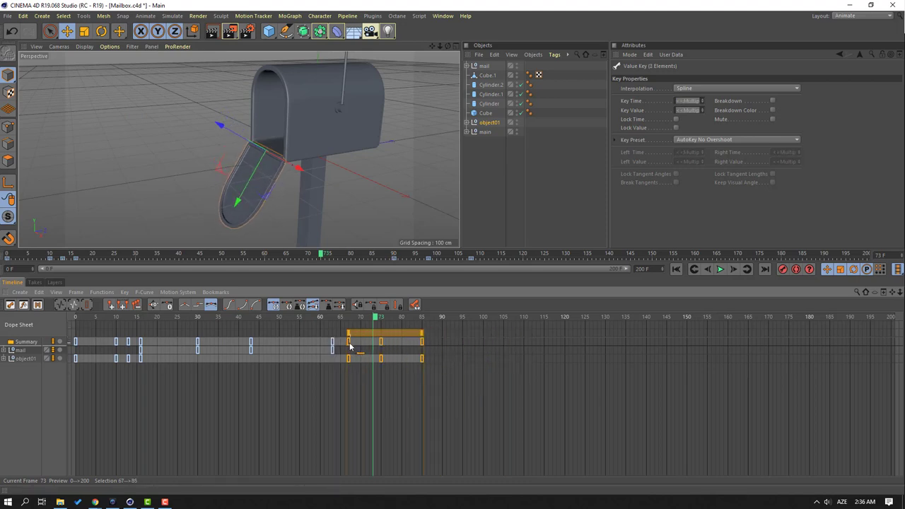
left_click(675, 269)
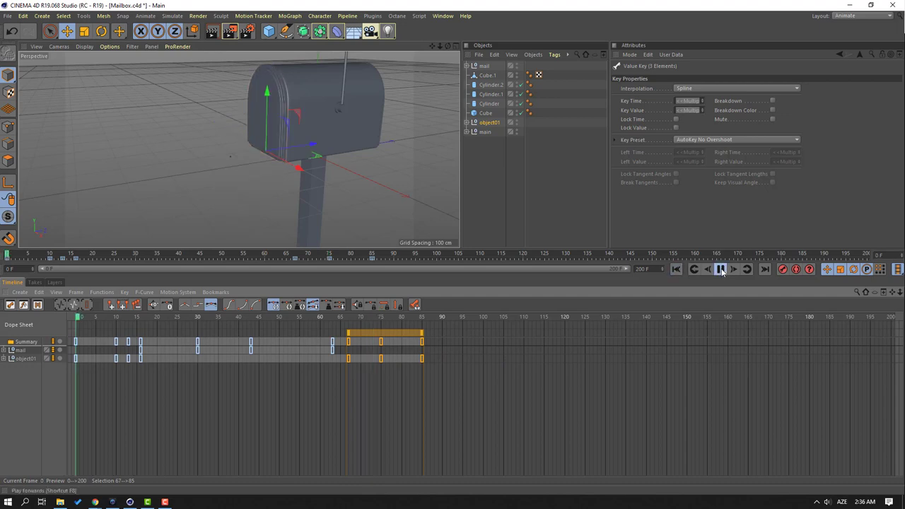
left_click(720, 268)
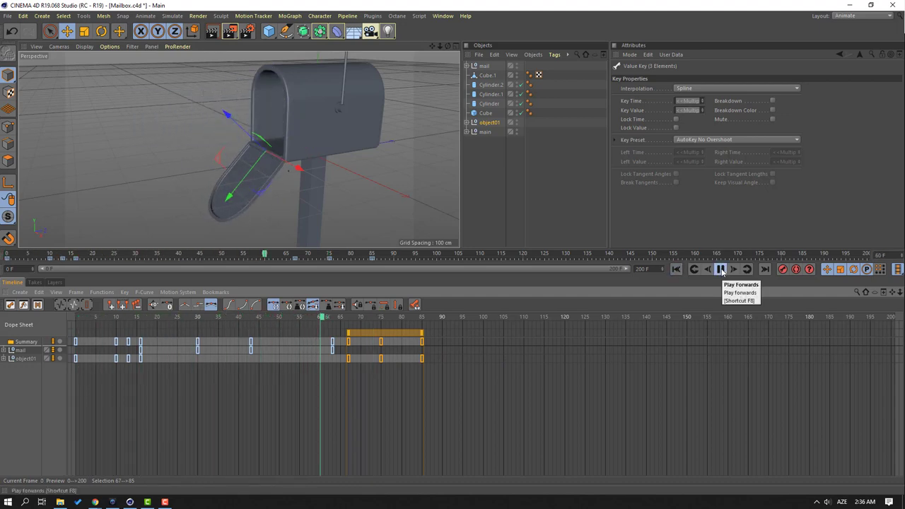
left_click(720, 269)
- Shift object01's door-closing keys slightly earlier to start at frame 65, and play back the animation
left_click_drag(347, 346, 340, 346)
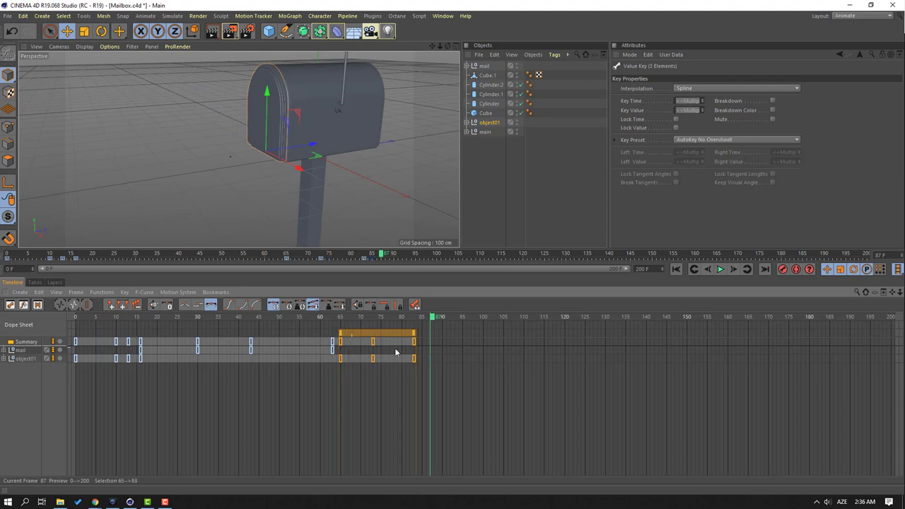
left_click(676, 269)
left_click(719, 269)
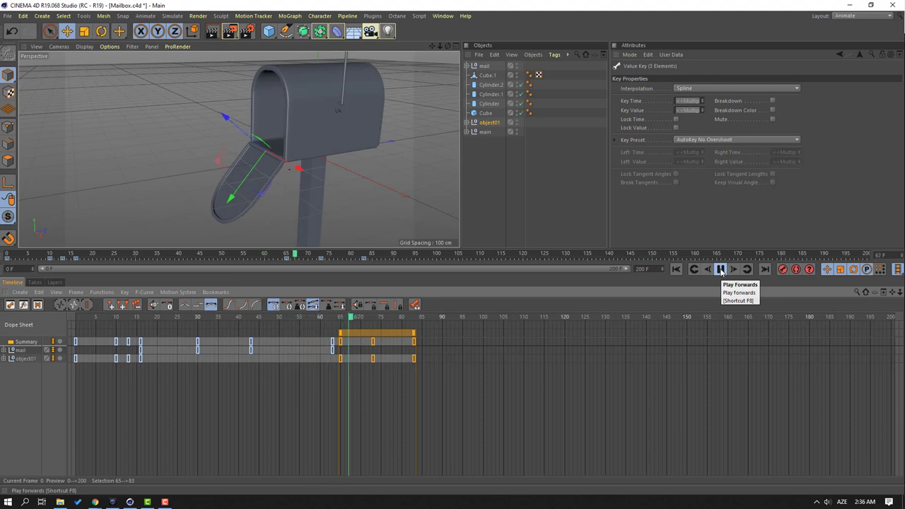
left_click(721, 270)
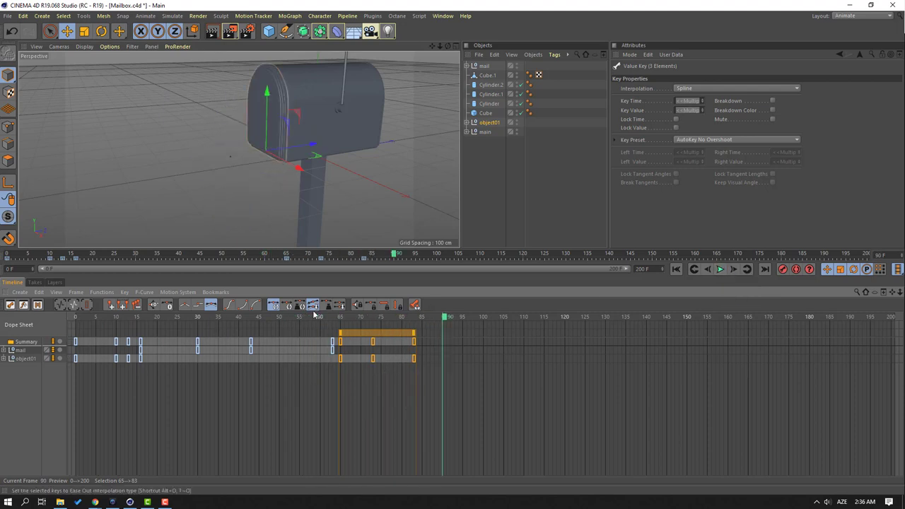
- Set all keys of mail and object01 to Ease In interpolation and play back the animation from the start
left_click(426, 318)
left_click_drag(445, 340, 65, 360)
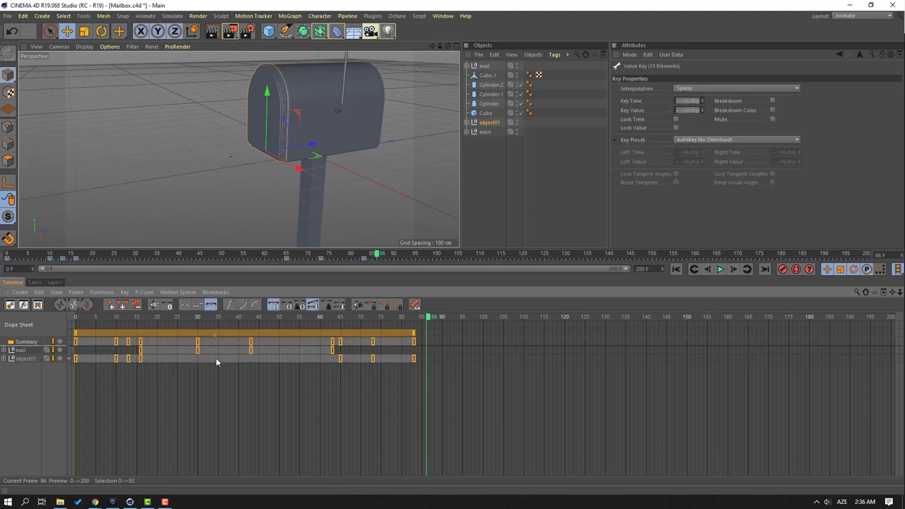
left_click(241, 306)
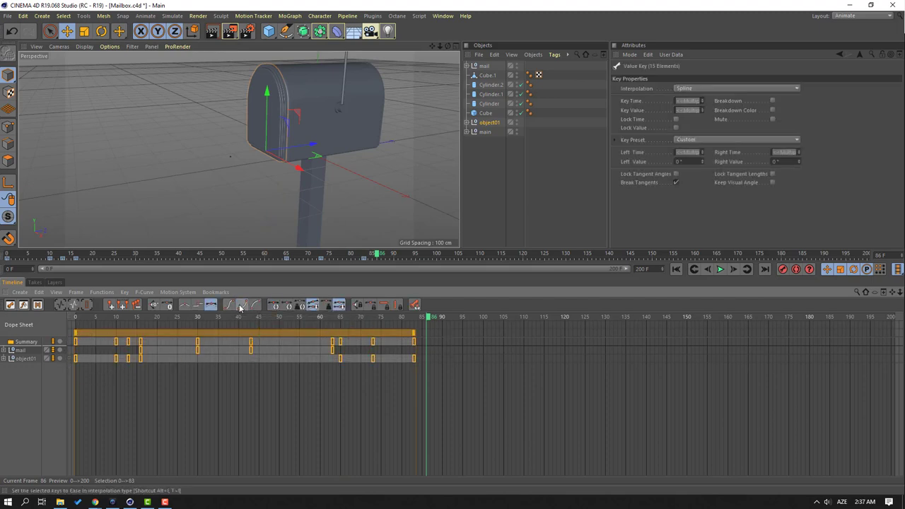
left_click(678, 270)
left_click(720, 269)
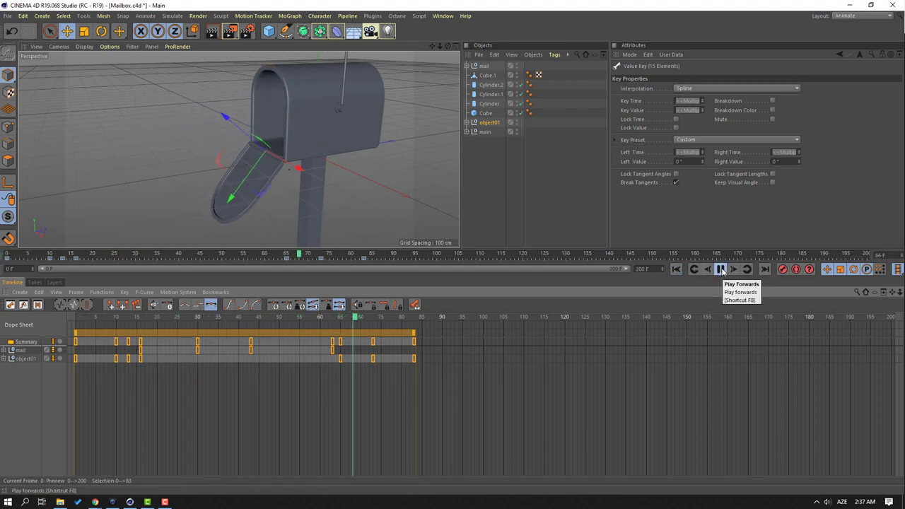
left_click(721, 270)
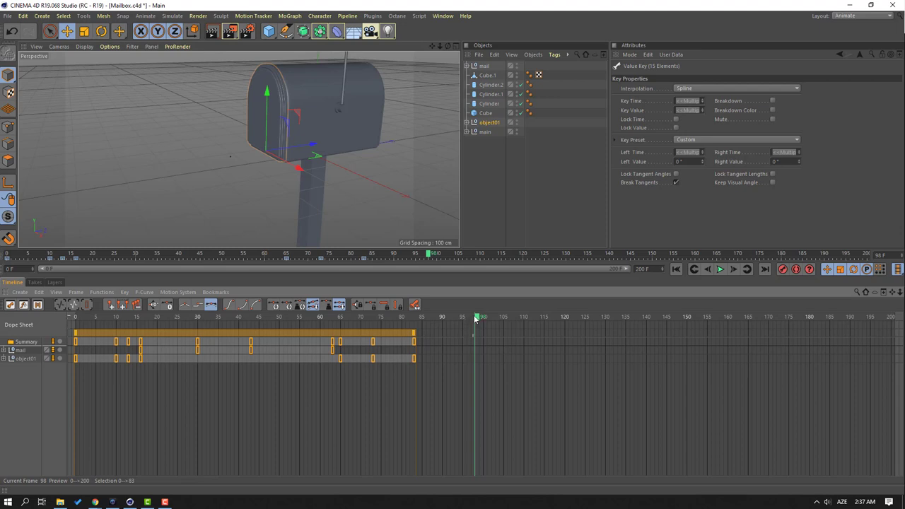
- Expand mail's tracks in the Dope Sheet and set its four Position keys to Ease Ease interpolation
left_click_drag(470, 322, 142, 337)
left_click(263, 402)
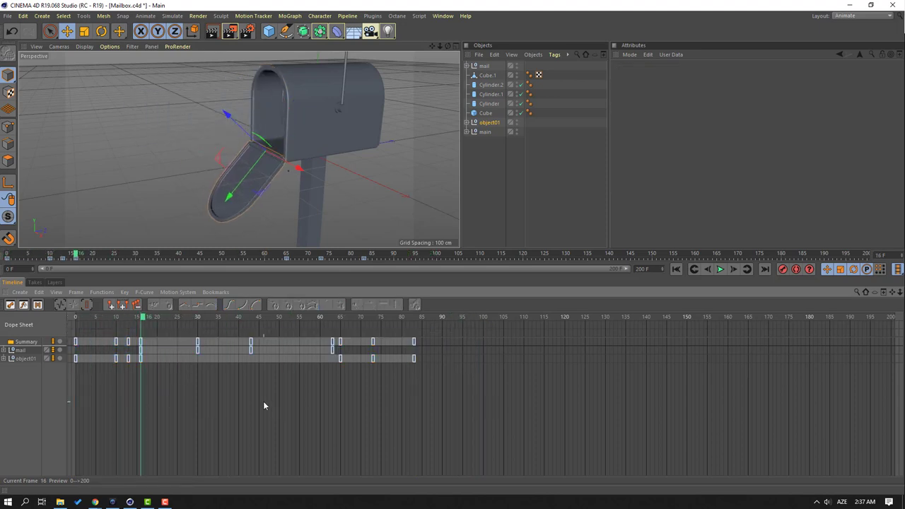
left_click(3, 351)
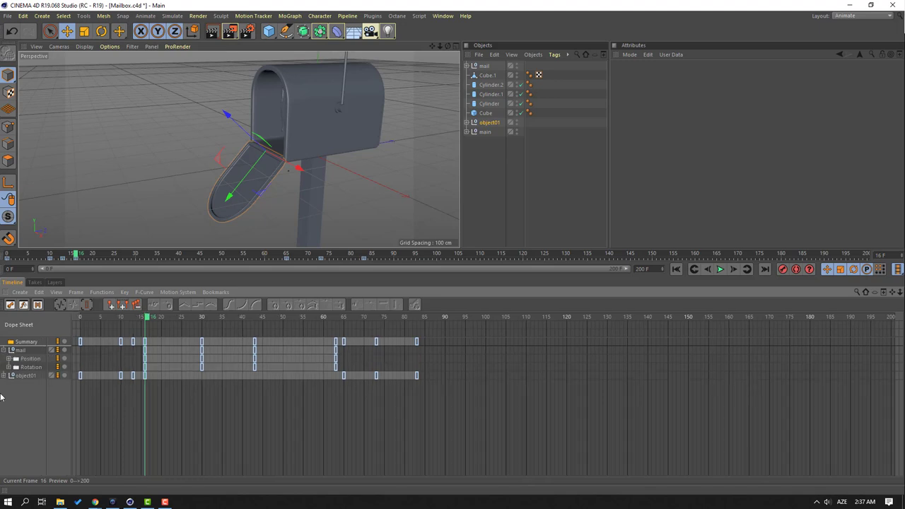
left_click(31, 359)
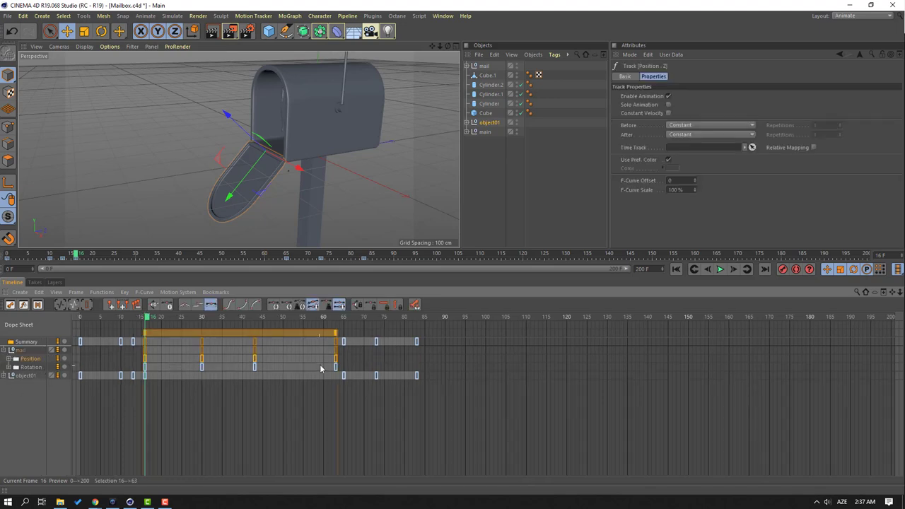
left_click_drag(284, 359, 137, 362)
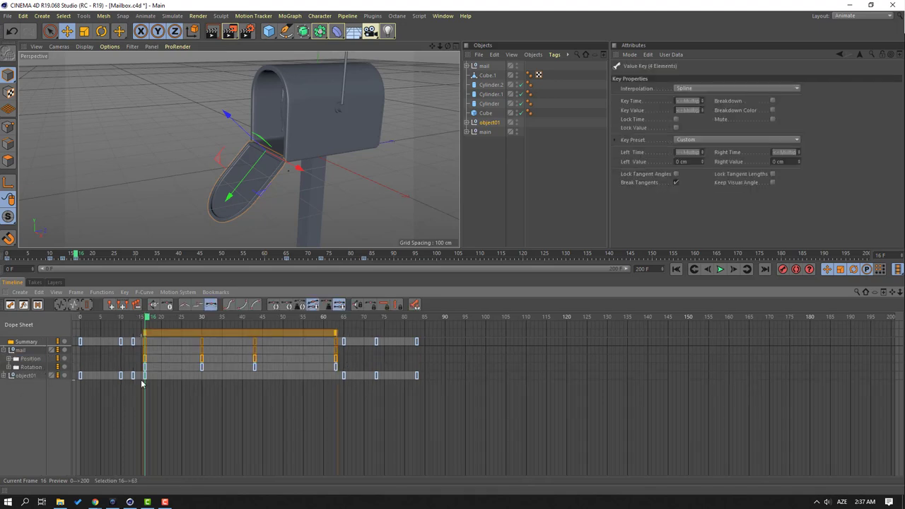
left_click(227, 308)
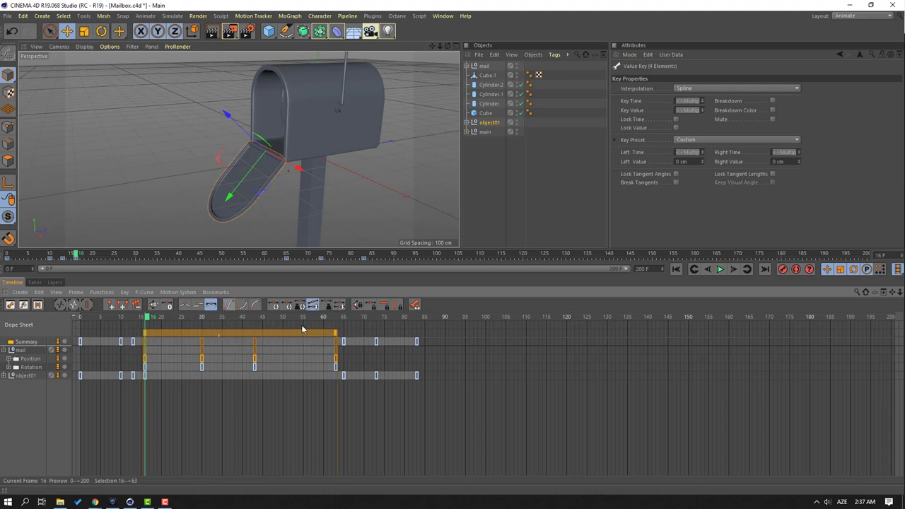
- Play the animation through twice to check the door and envelope motion, returning to the first frame
left_click(720, 270)
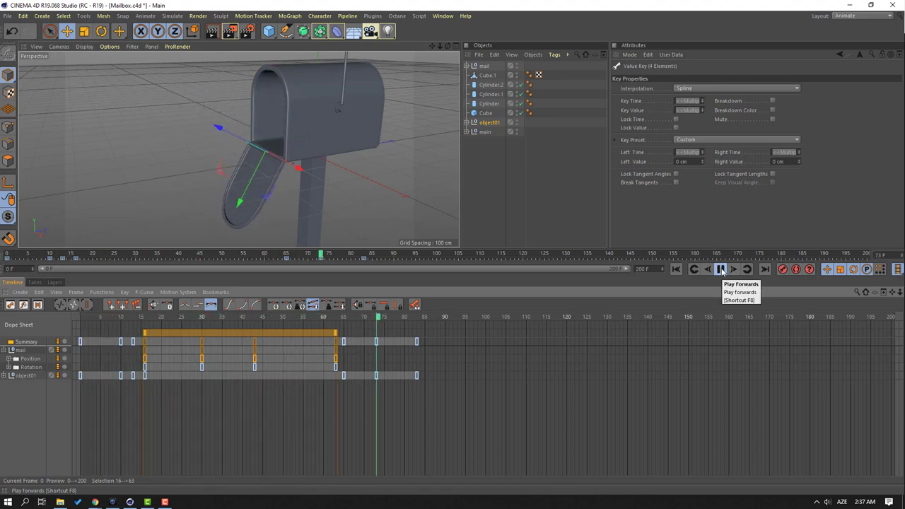
left_click(721, 270)
left_click(675, 269)
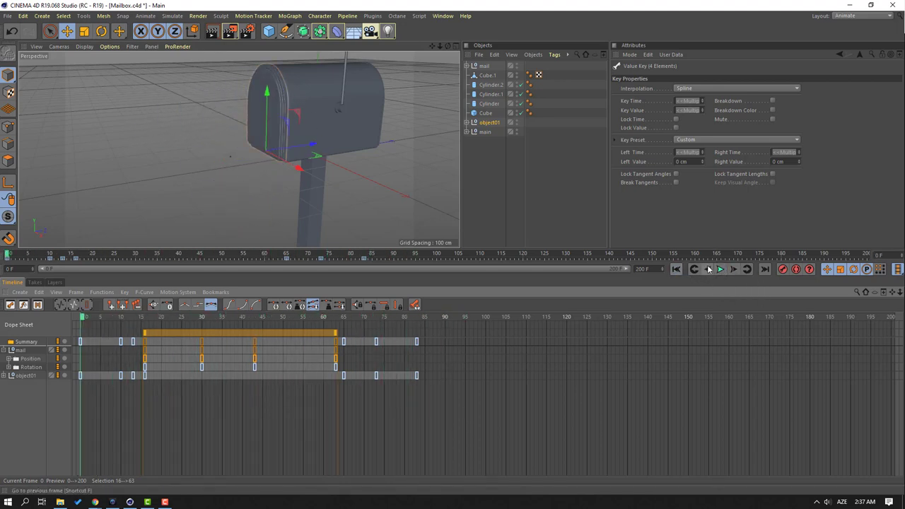
left_click(717, 269)
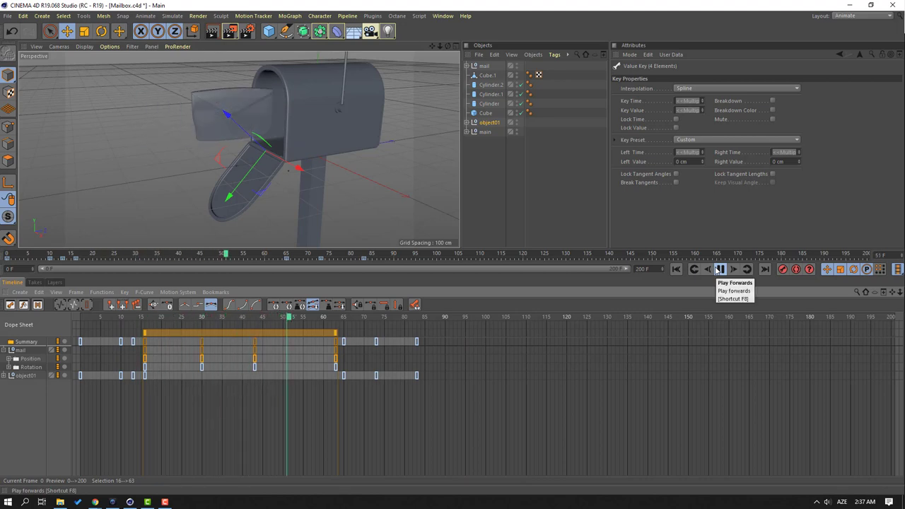
left_click(718, 269)
left_click(675, 270)
- Switch to the Standard layout, find the frame where the door closing ends, and set the project's end to frame 84
left_click(848, 17)
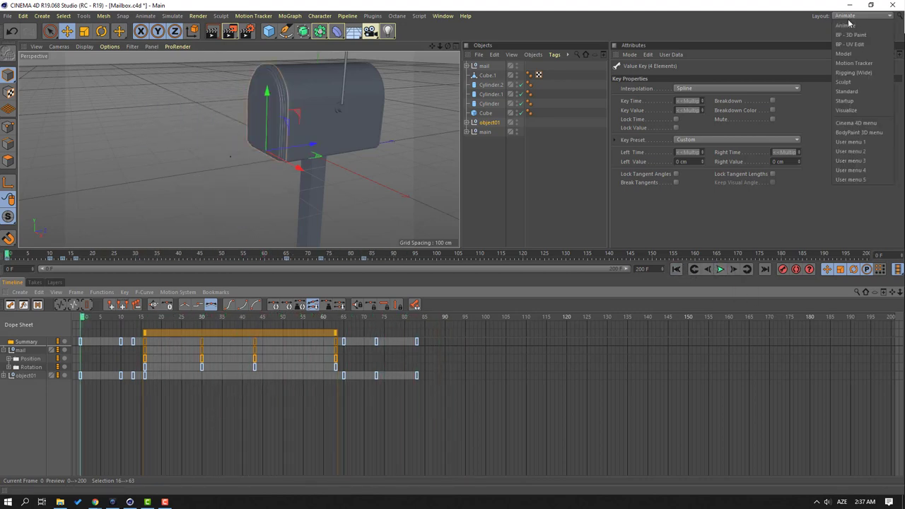
left_click(854, 90)
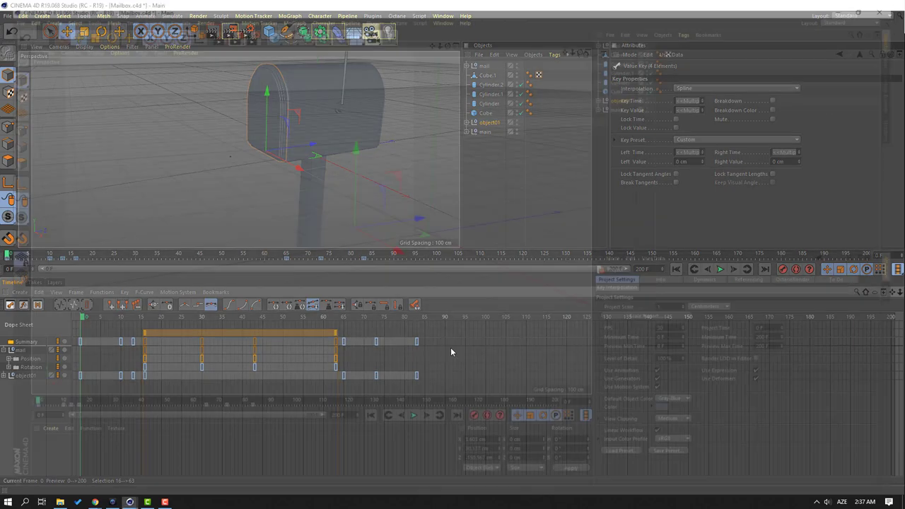
left_click_drag(25, 407, 247, 413)
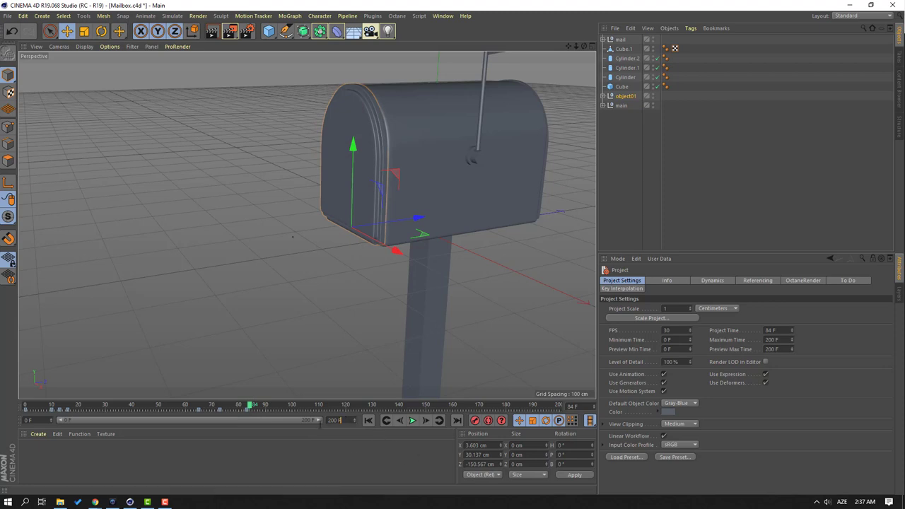
key("Return")
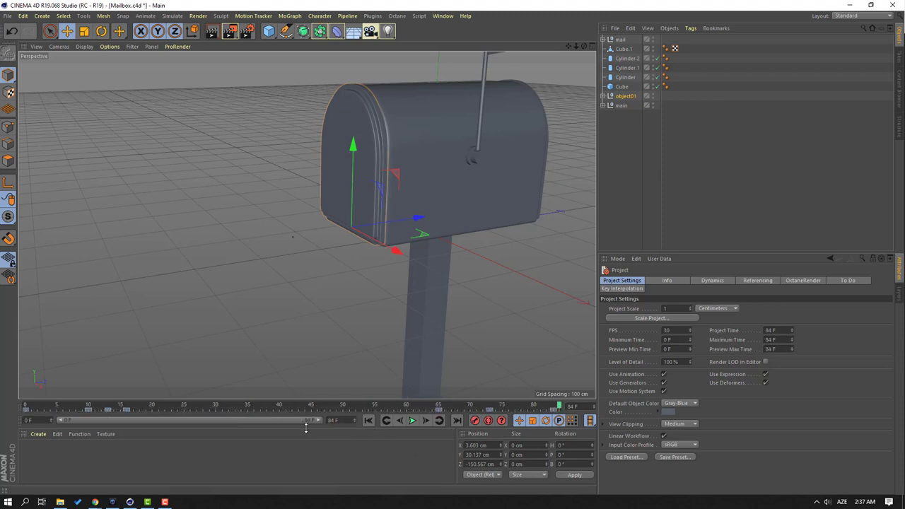
- Play the shortened animation from the start and return to frame 0
left_click(368, 422)
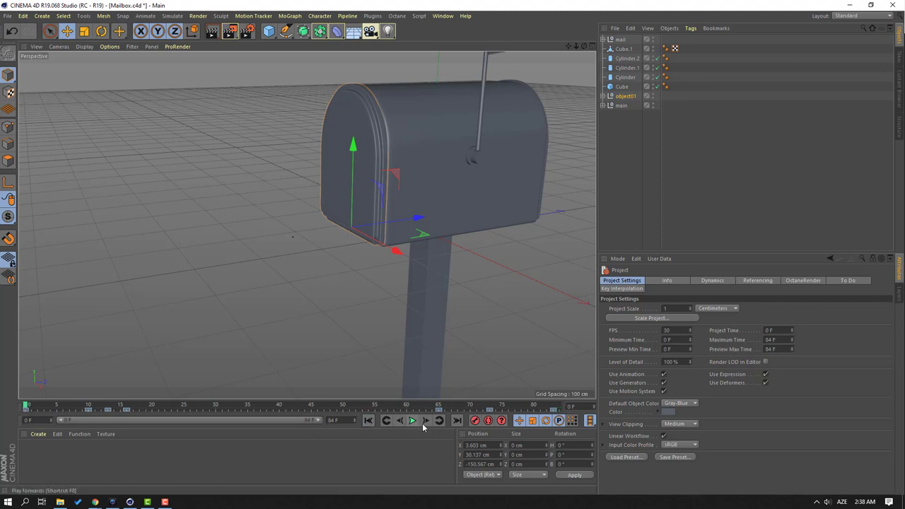
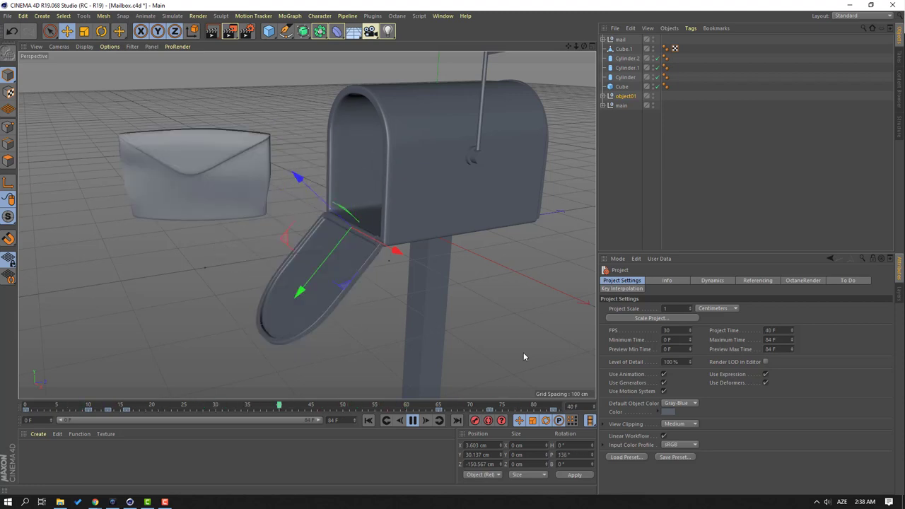
left_click(412, 420)
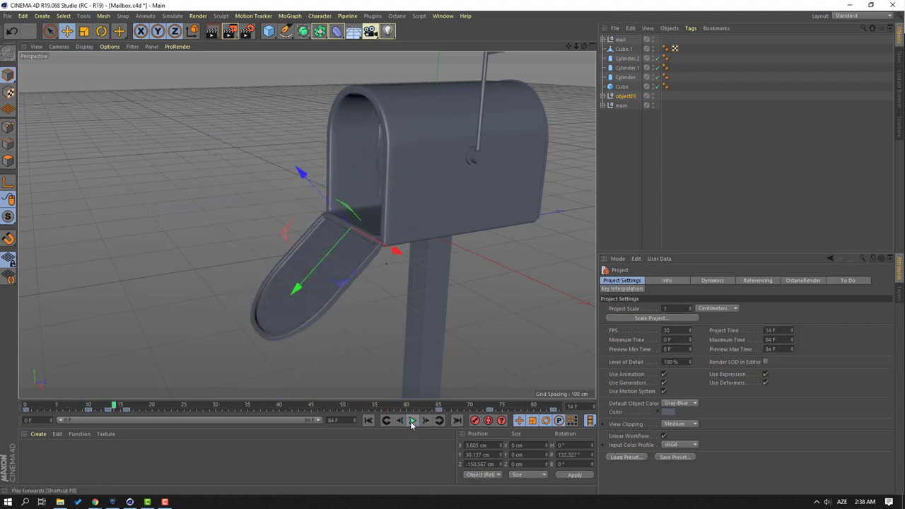
left_click(367, 421)
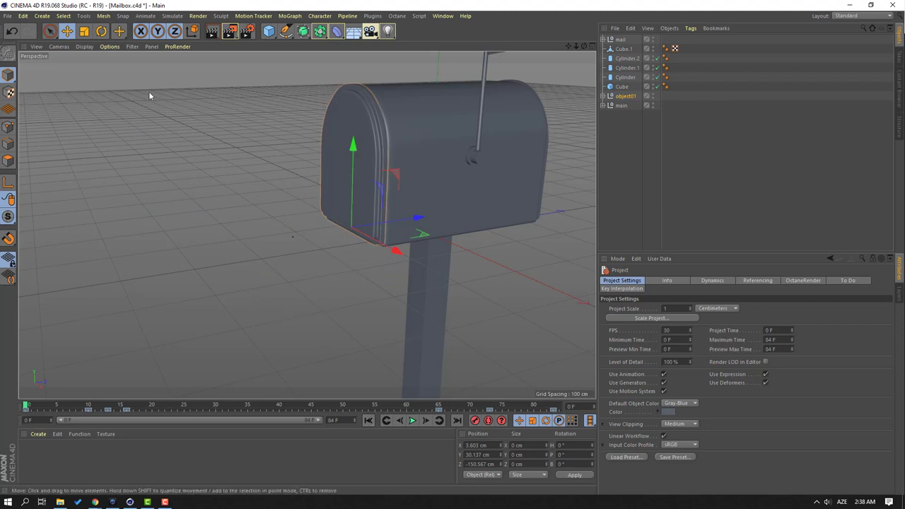
- Create a new material and set its color to yellow with H 48°, S 72% and V 96%
left_click(176, 259)
double_click(66, 472)
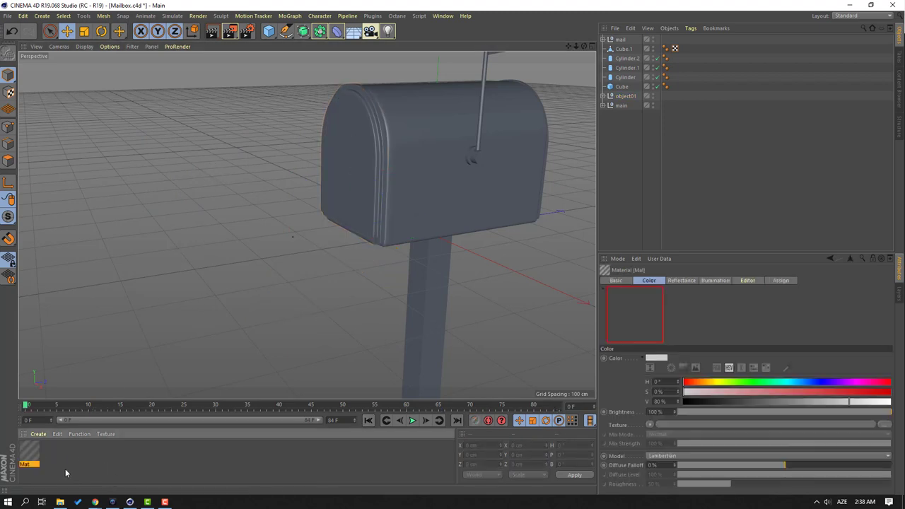
double_click(28, 453)
left_click_drag(354, 85, 427, 210)
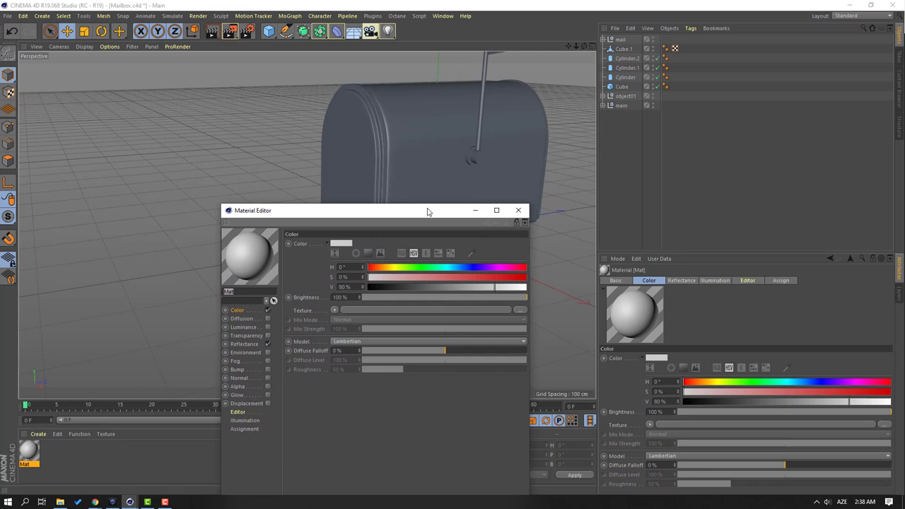
left_click_drag(384, 273, 389, 272)
left_click(491, 278)
mouse_move(495, 287)
left_mouse_down()
mouse_move(521, 289)
mouse_move(482, 282)
left_mouse_up()
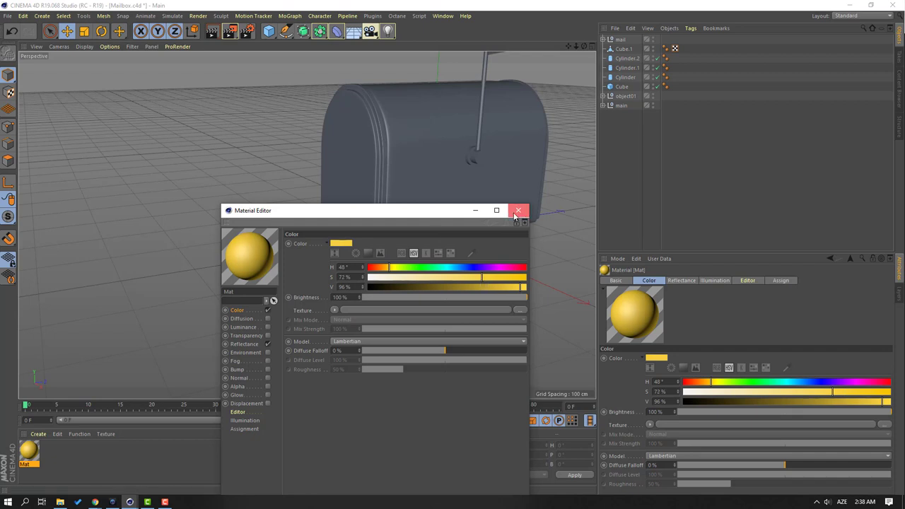
left_click(518, 210)
- Apply the yellow material to the mailbox's body, front door and back panel
left_click_drag(365, 259, 416, 161)
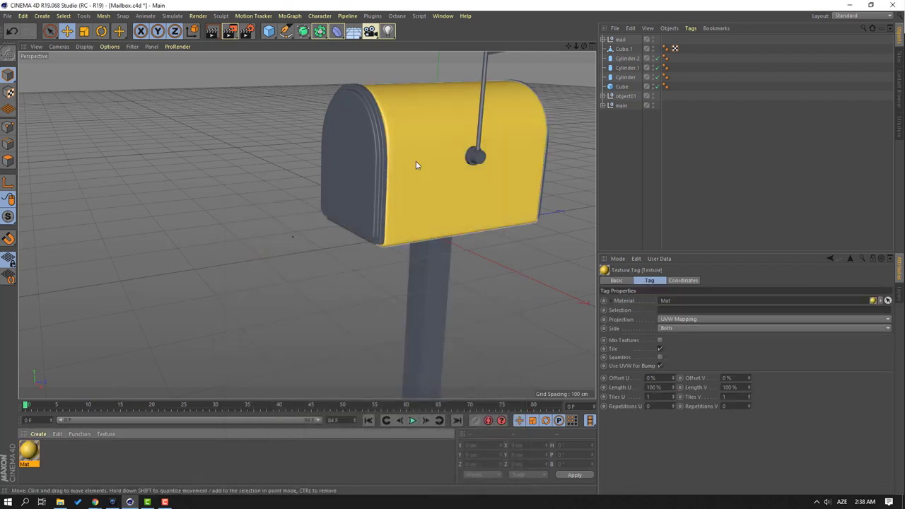
left_click_drag(29, 451, 358, 173)
scroll(365, 262, "up", 4)
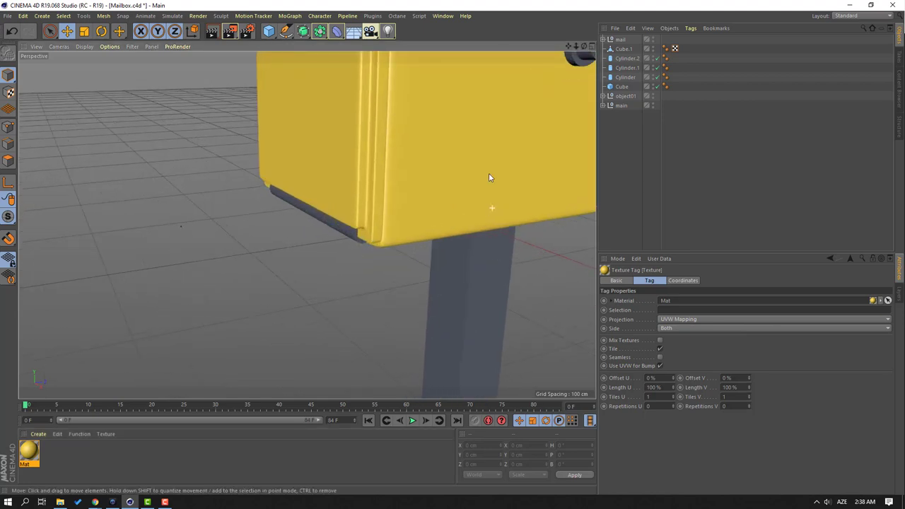
scroll(489, 175, "down", 2)
middle_click_drag(521, 164, 436, 225, "alt")
left_click_drag(435, 228, 566, 198, "alt")
left_click_drag(29, 450, 466, 205)
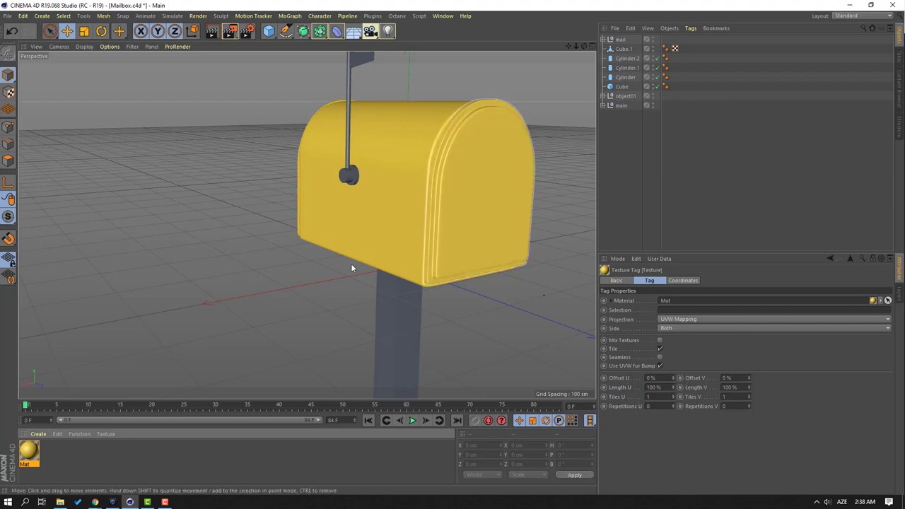
left_click_drag(272, 192, 241, 311, "alt")
- Duplicate the yellow material and set the copy's color to light brown with H 40°, S 61% and V 79%
left_click(102, 461)
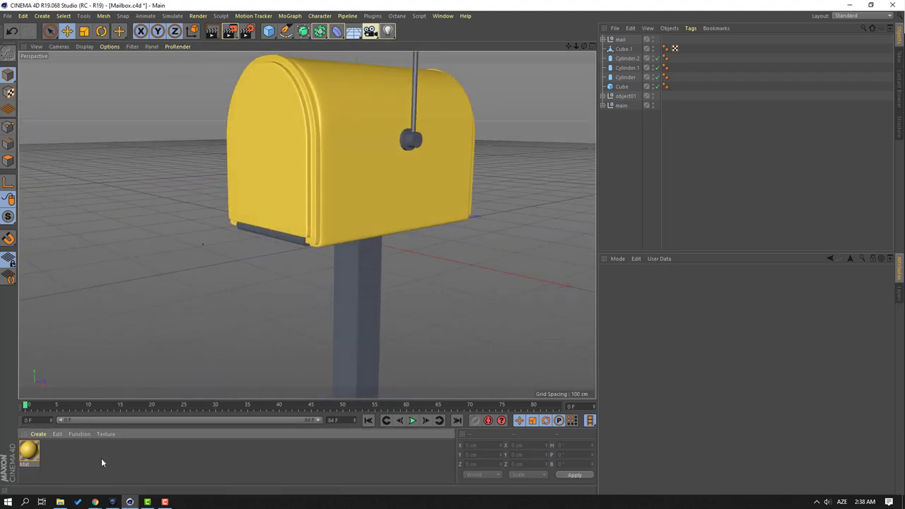
double_click(55, 459)
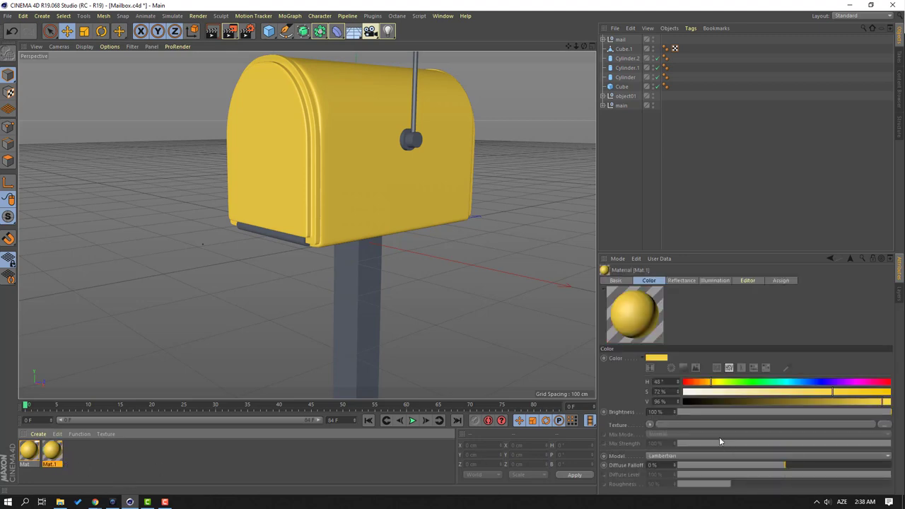
left_click_drag(843, 404, 822, 402)
left_click(708, 383)
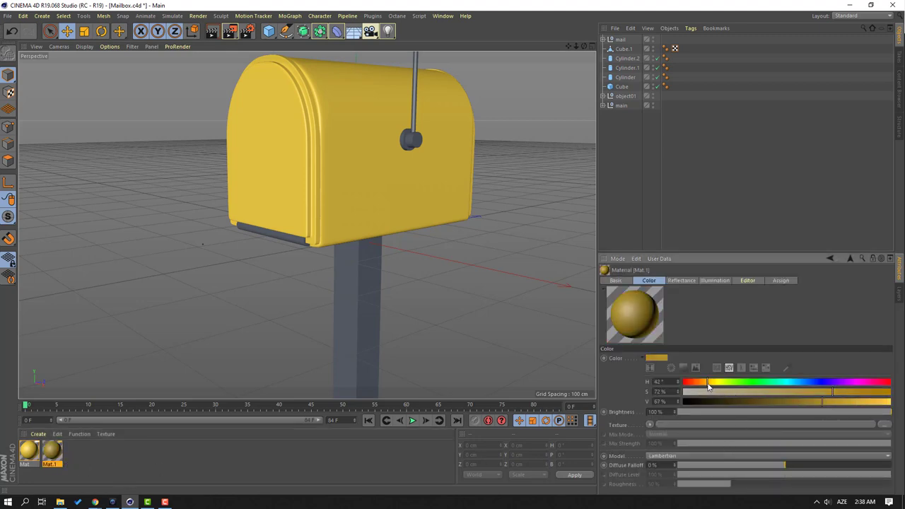
left_click_drag(706, 383, 705, 383)
left_click(847, 401)
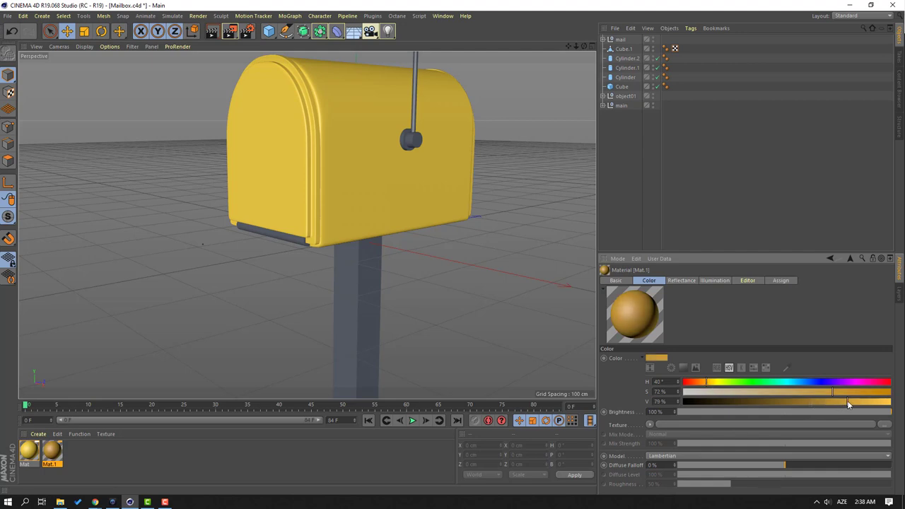
left_click(810, 394)
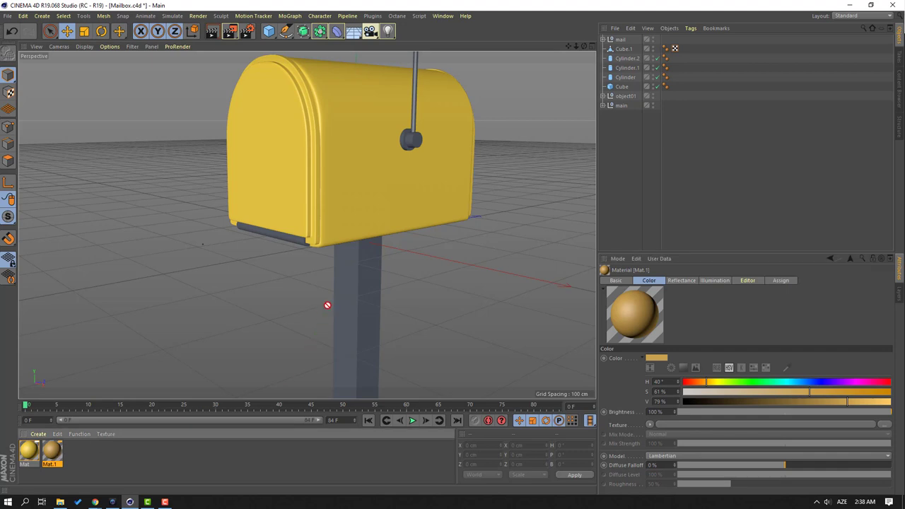
- Apply the light brown material to the mailbox post and set its color to S 84% and V 85%
left_click_drag(322, 315, 362, 359)
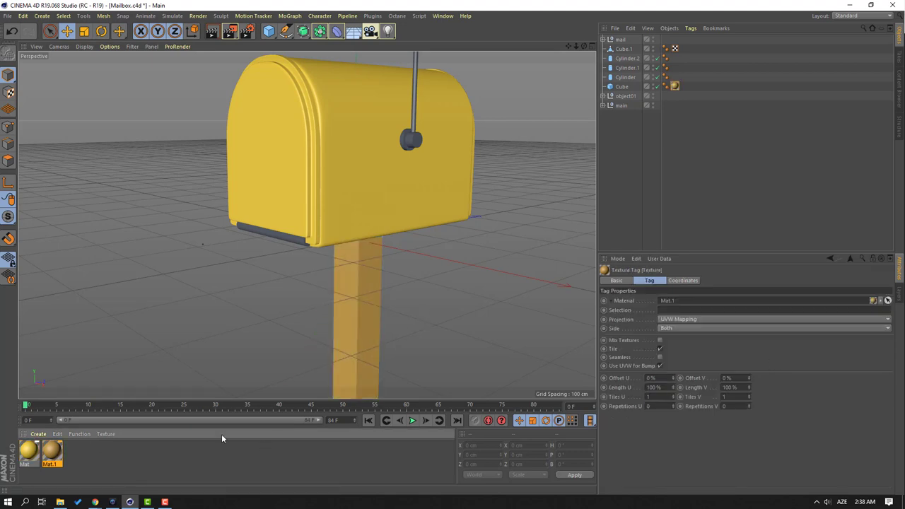
left_click(55, 455)
mouse_move(838, 401)
left_mouse_down()
mouse_move(812, 401)
mouse_move(859, 401)
mouse_move(835, 393)
mouse_move(857, 393)
left_mouse_up()
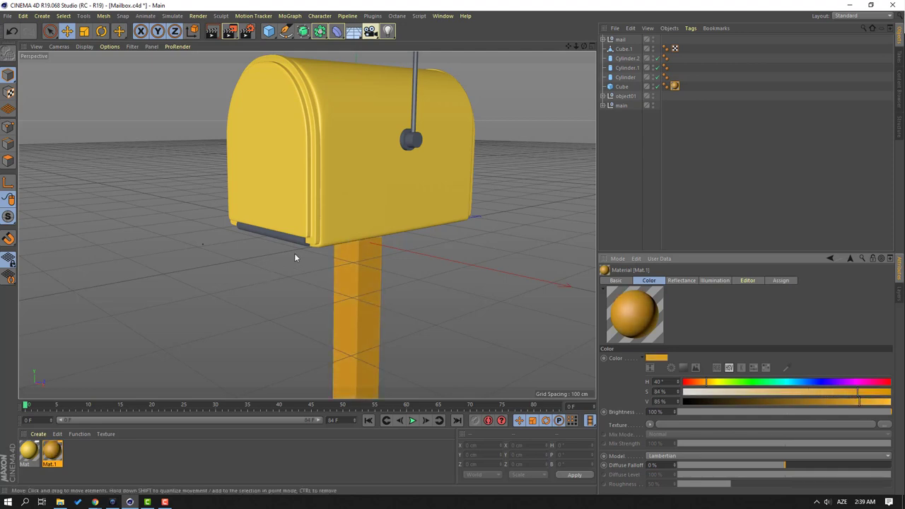
- Duplicate the yellow material again and set the copy's color to orange with H 20°, S 81% and V 100%
left_click(88, 460)
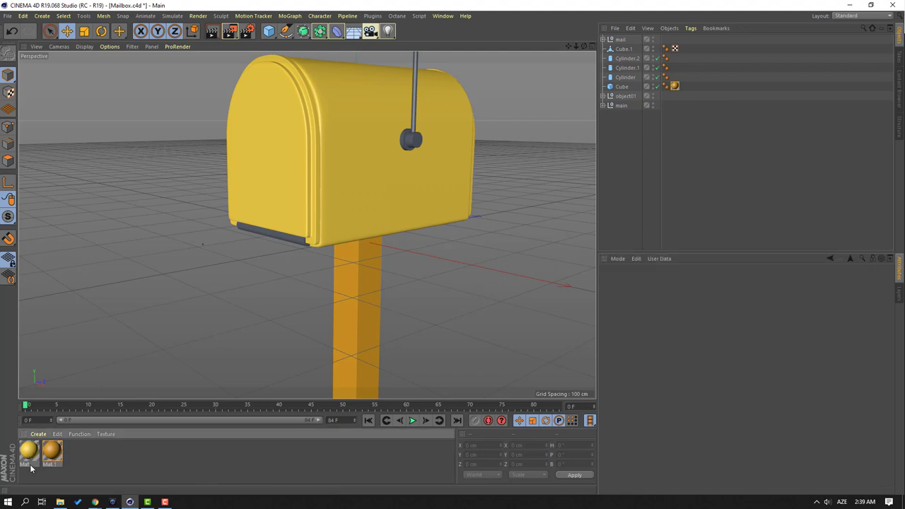
left_click_drag(27, 452, 107, 472)
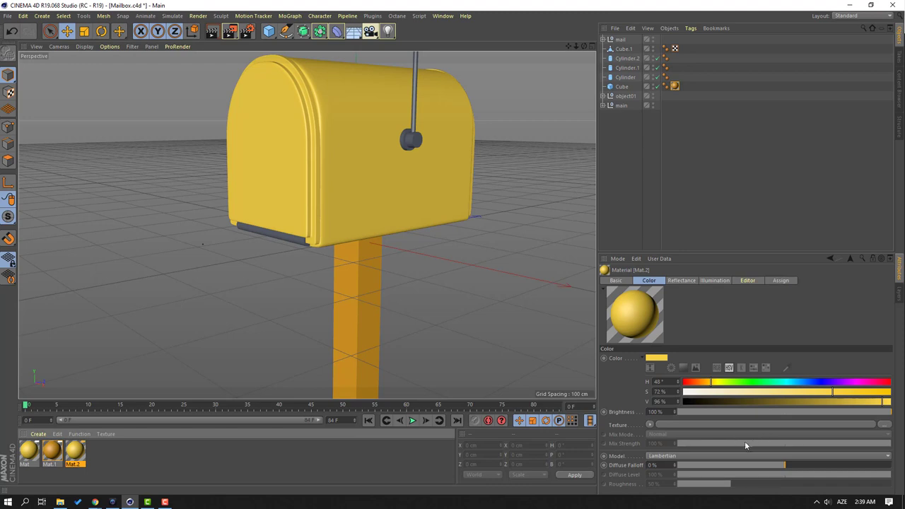
left_click(699, 382)
left_click(869, 393)
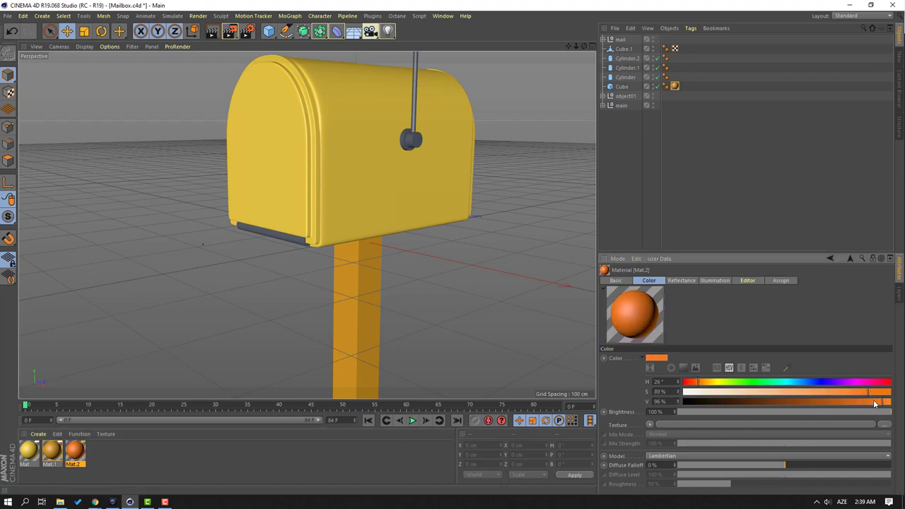
left_click(867, 401)
left_click(877, 401)
left_click(852, 392)
left_click(695, 382)
left_click_drag(880, 402, 894, 405)
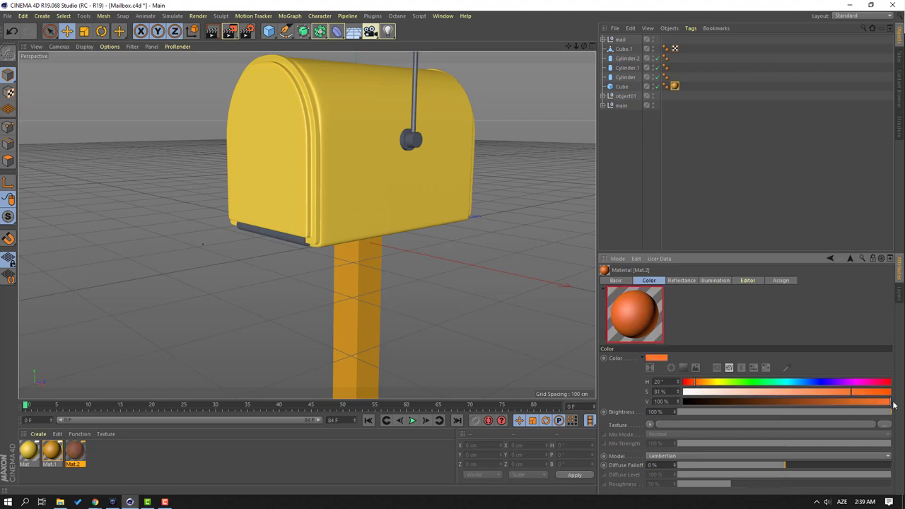
- Go to frame 28, apply the orange material to the envelope, and return to frame 0
left_click_drag(26, 405, 204, 405)
left_click_drag(132, 291, 229, 304, "alt")
left_click_drag(84, 456, 186, 171)
left_click(188, 269)
left_click_drag(188, 269, 151, 249, "alt")
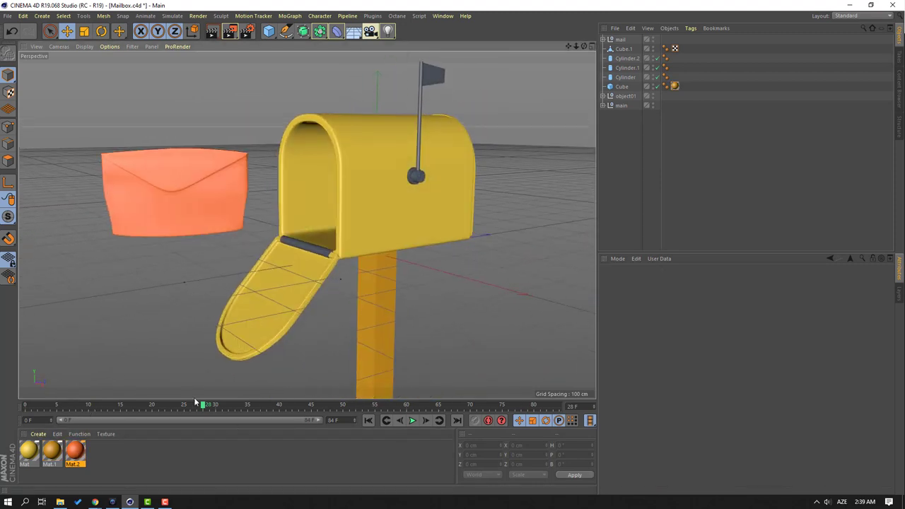
left_click_drag(204, 408, 26, 405)
- Duplicate the orange material and set the copy's color to light blue with H 204°, S 62% and V 100%
left_click_drag(318, 298, 247, 342, "alt")
left_click_drag(81, 452, 99, 457, "ctrl")
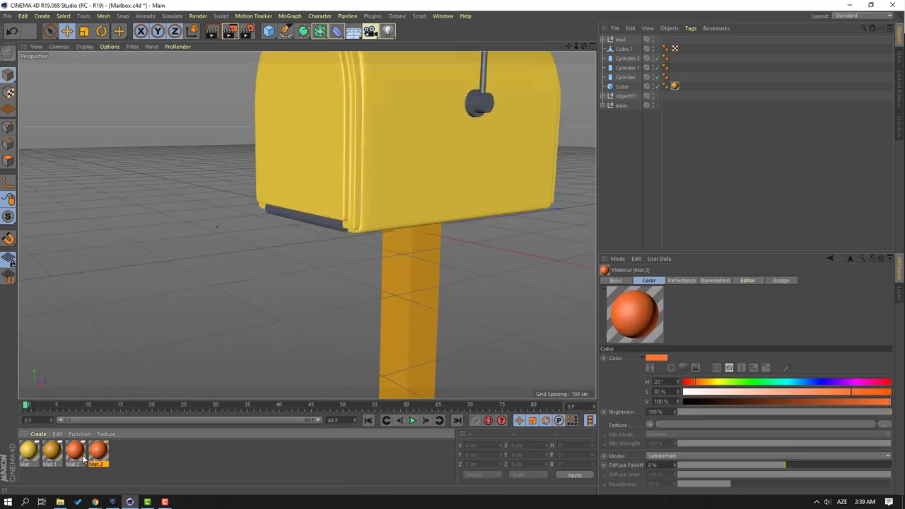
left_click(784, 384)
left_click(879, 403)
left_click_drag(787, 382, 800, 382)
left_click(889, 402)
left_click(828, 393)
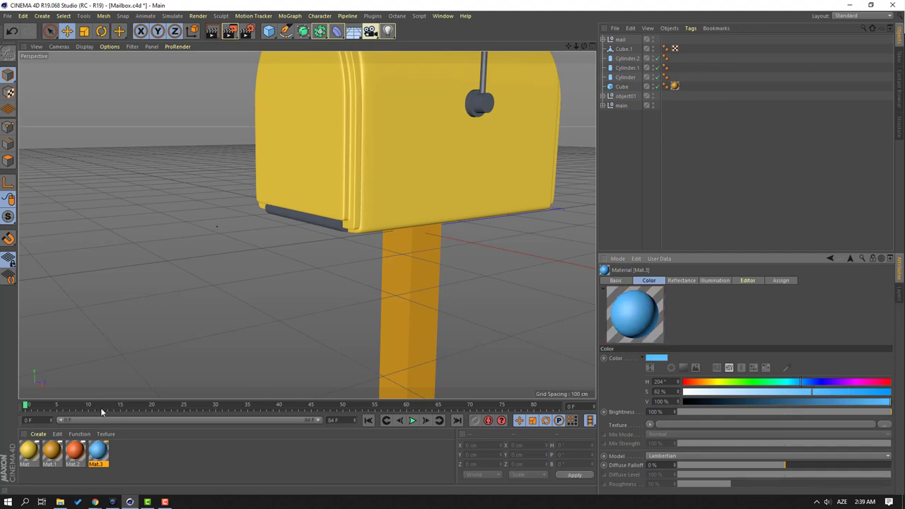
- Apply the light blue material to the door's hinge cylinder and the flag's pivot cylinder
left_click_drag(99, 453, 315, 262)
left_click_drag(318, 227, 322, 226)
scroll(328, 243, "down", 2)
scroll(378, 175, "up", 2)
left_click_drag(489, 150, 163, 354, "alt")
left_click_drag(191, 208, 277, 224, "alt")
left_click_drag(228, 369, 320, 232)
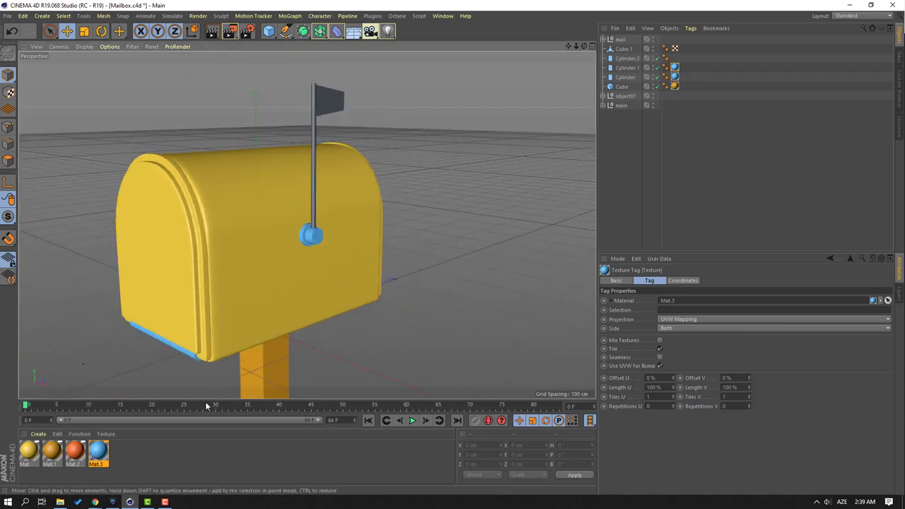
- Duplicate the light blue material and set the copy's color to violet with H 244°, S 64% and V 100%
left_click(116, 465)
left_click_drag(98, 453, 121, 453, "ctrl")
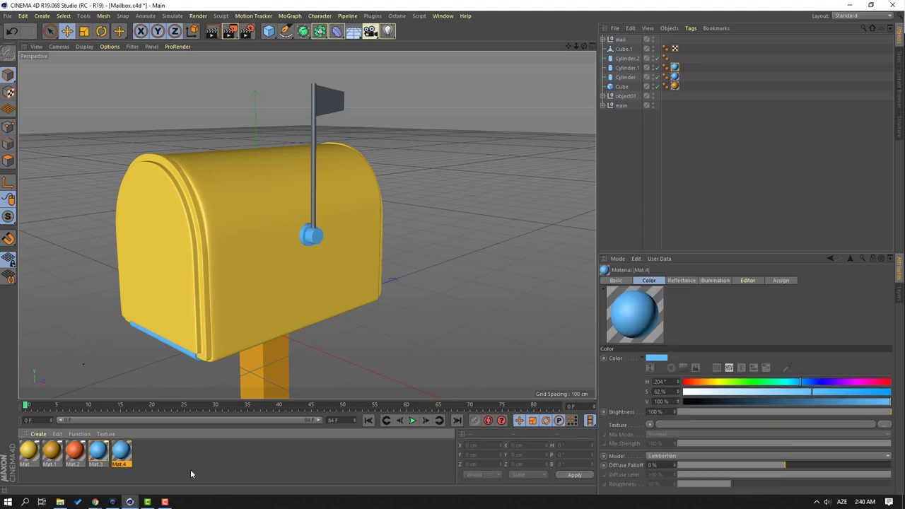
double_click(122, 452)
left_click_drag(340, 63, 566, 183)
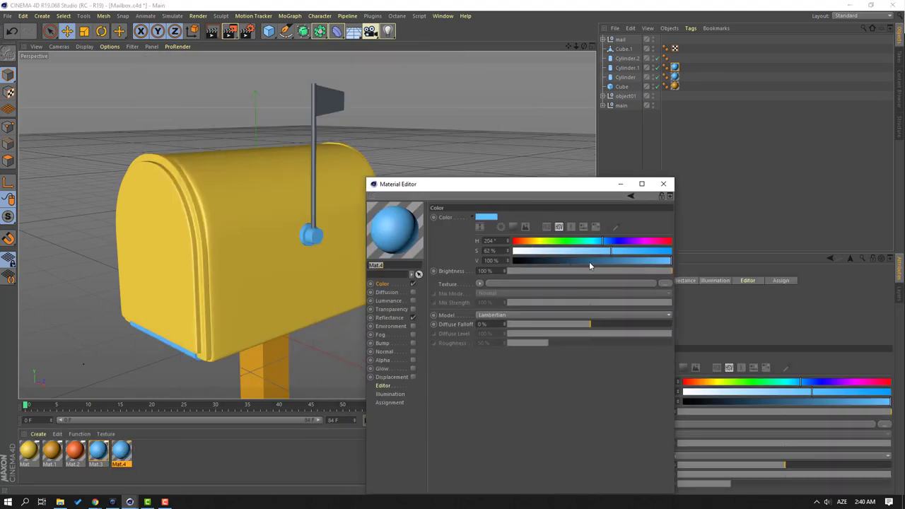
left_click_drag(636, 244, 618, 255)
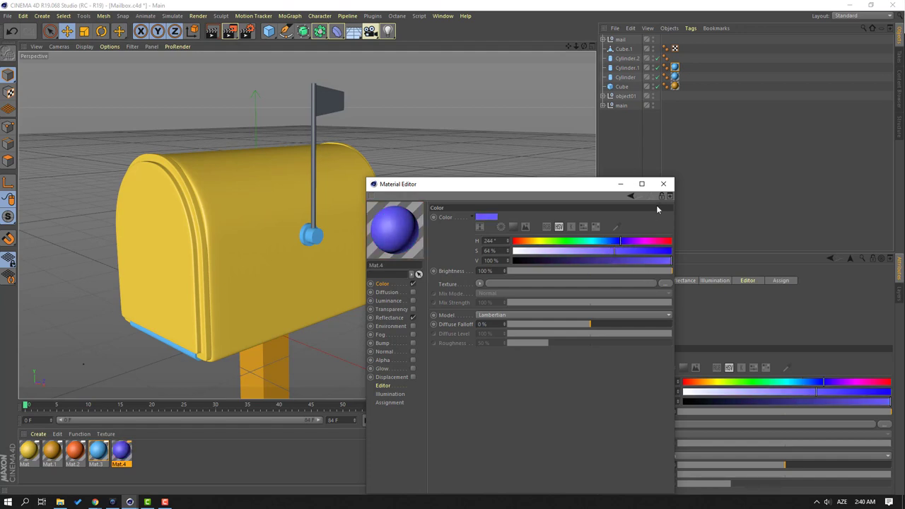
- Close the material editor and apply the violet material to the mailbox's flag
left_click(662, 183)
left_click_drag(120, 454, 326, 102)
left_click(186, 456)
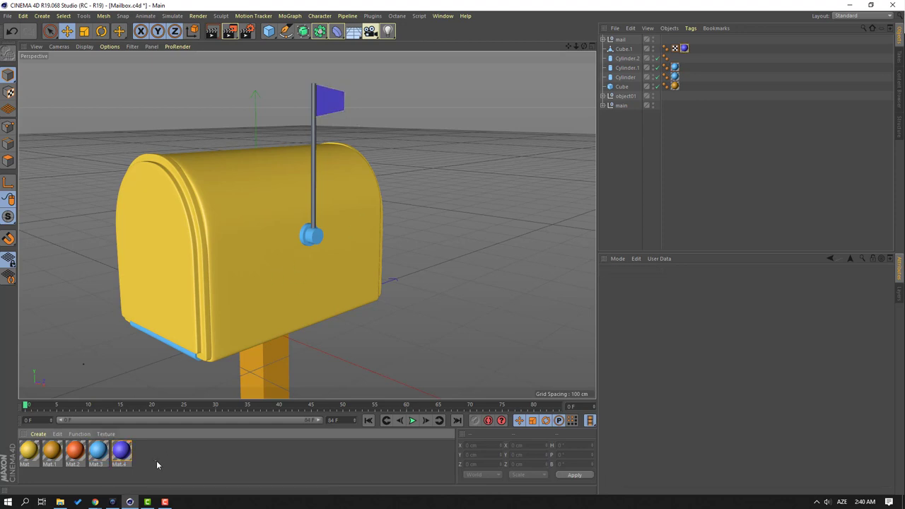
- Duplicate the violet material, set the copy's color to golden orange with H 42°, S 88% and V 100%, and apply it to the flag's pole
left_click_drag(122, 452, 139, 456, "ctrl")
left_click(144, 454)
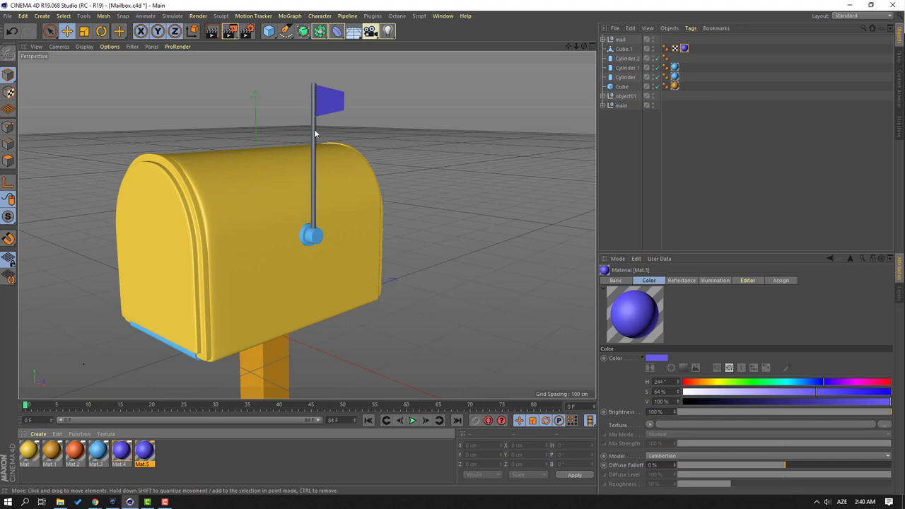
left_click(718, 385)
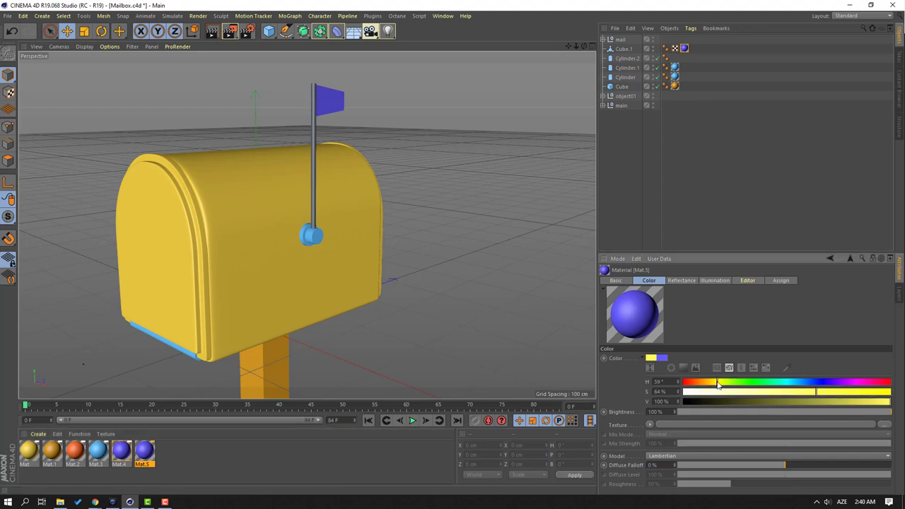
left_click_drag(816, 394, 834, 398)
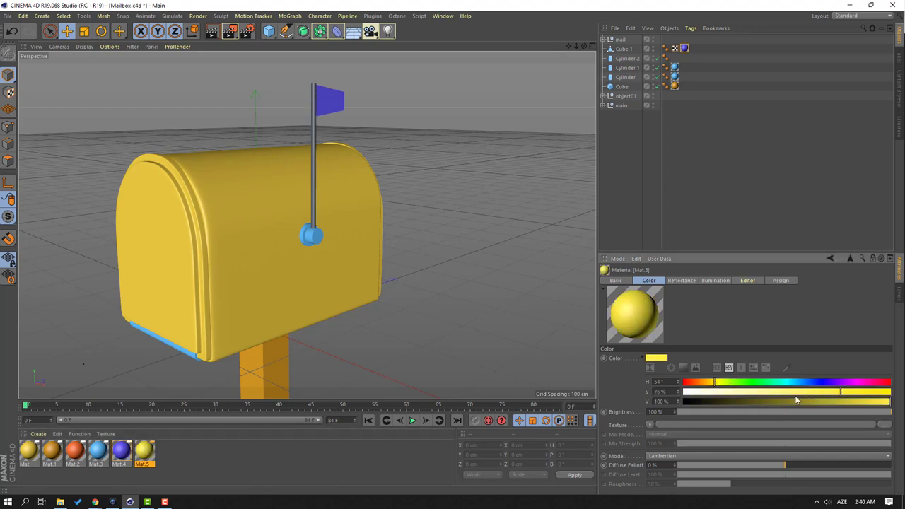
left_click(703, 383)
left_click(810, 392)
left_click_drag(699, 384, 707, 382)
left_click(865, 392)
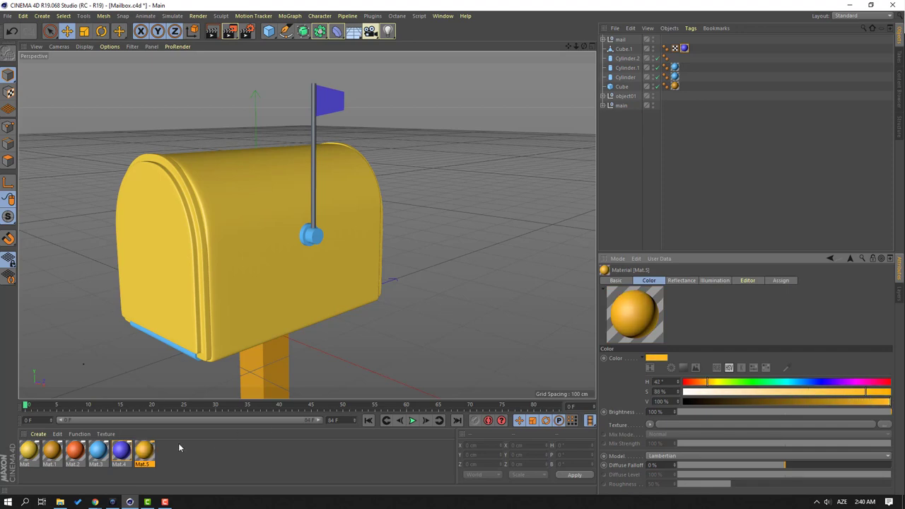
left_click_drag(145, 450, 318, 206)
left_click(462, 255)
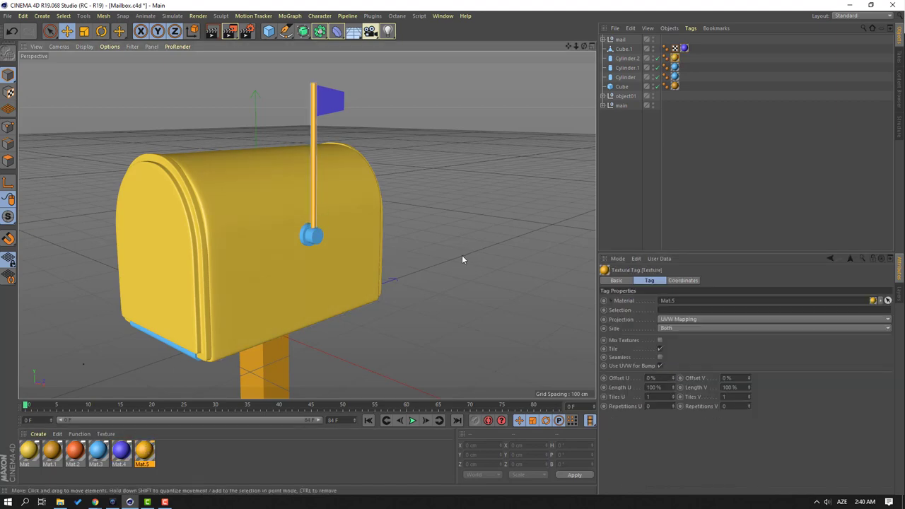
- Play the mailbox animation from several viewing angles, return to the first frame, and scrub through the timeline to review the colored parts in motion
left_click_drag(140, 310, 261, 303, "alt")
left_click(412, 420)
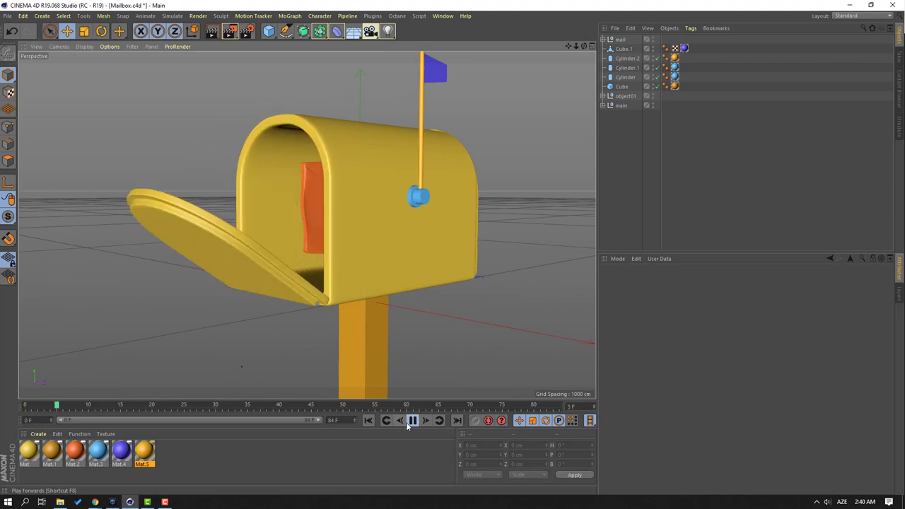
left_click_drag(249, 307, 294, 273, "alt")
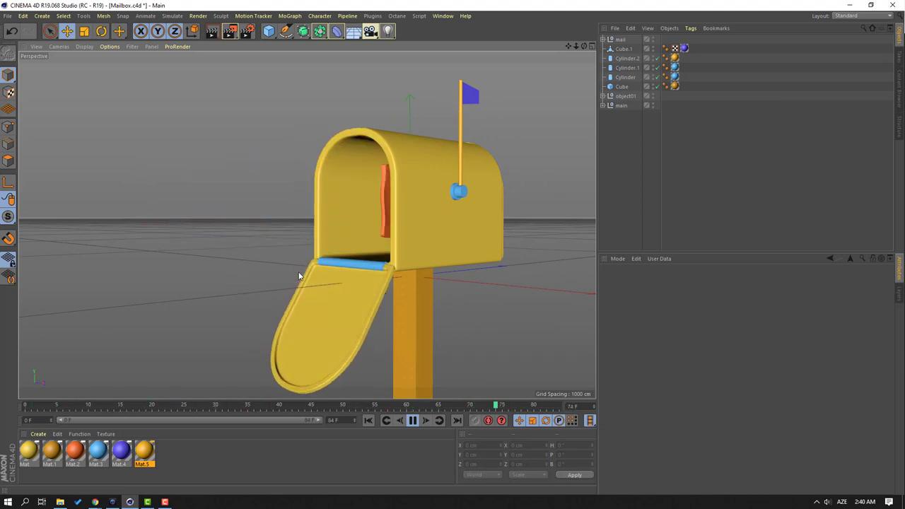
left_click_drag(414, 281, 388, 282, "alt")
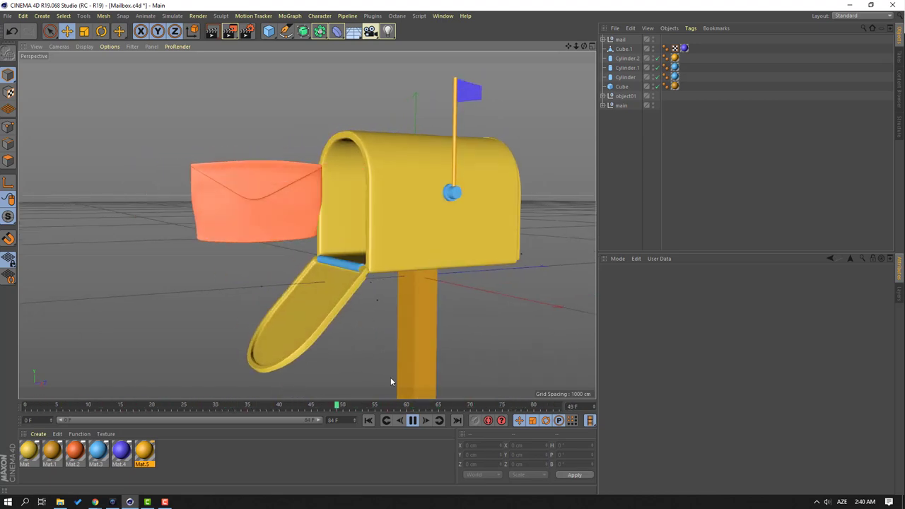
left_click(414, 420)
left_click(414, 420)
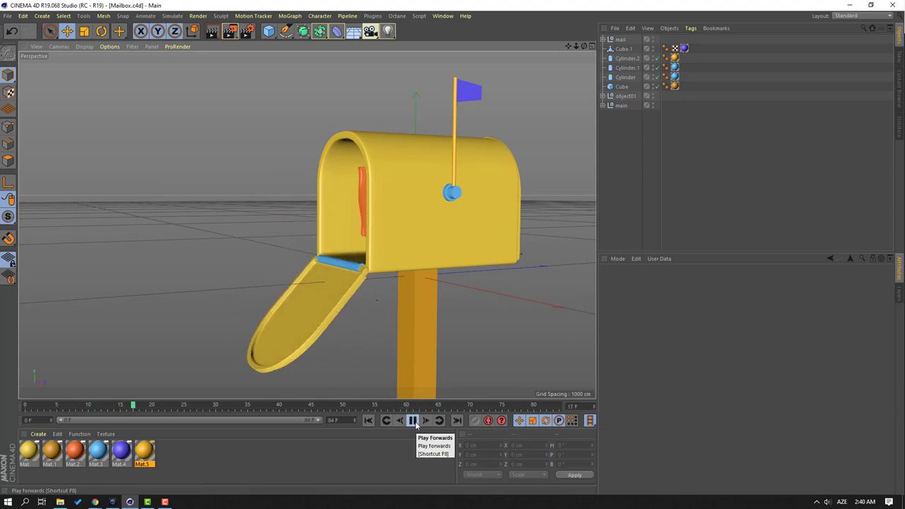
left_click(367, 419)
left_click_drag(25, 407, 103, 379)
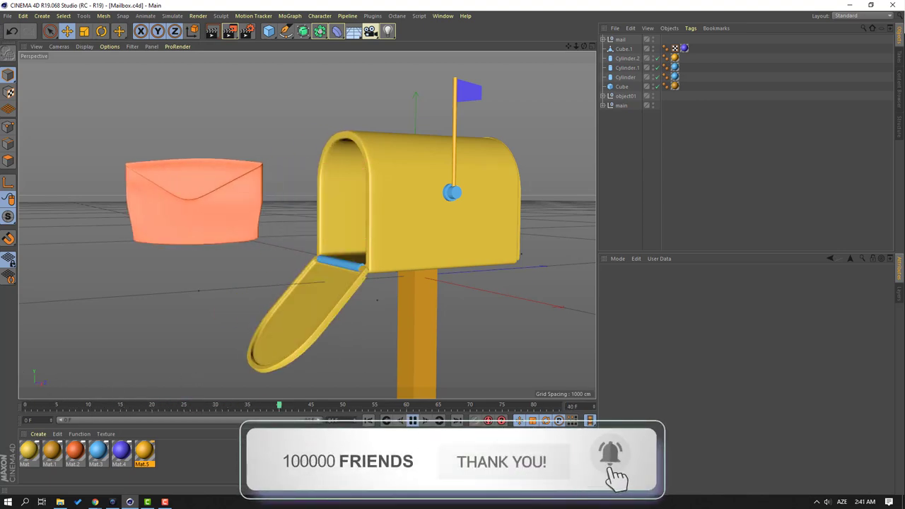